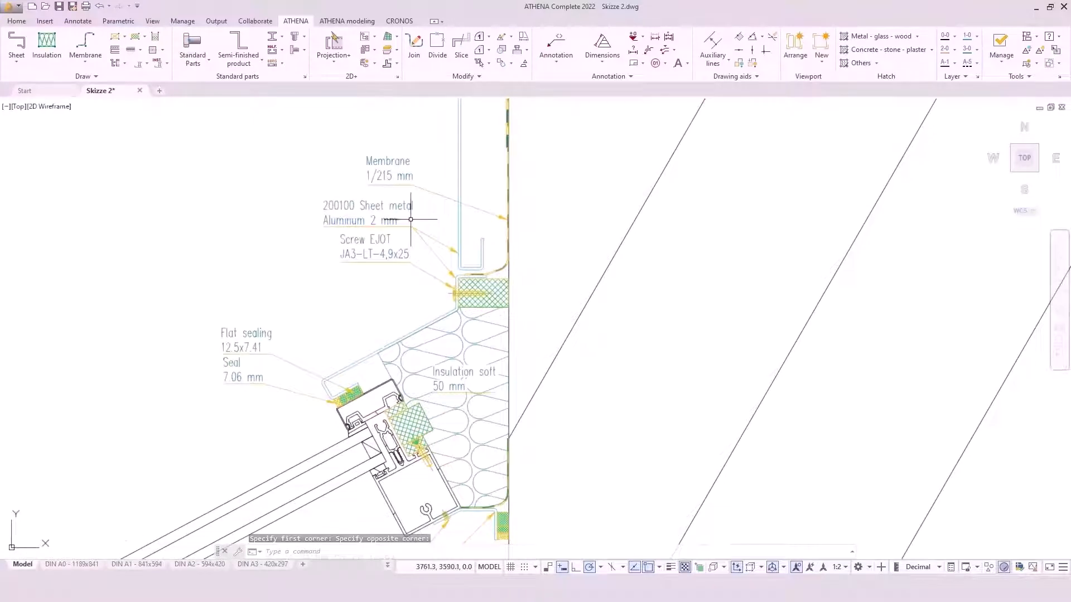
Review the properties of the 50 mm soft insulation and of the EJOT sheeting screw in the facade connection detail
double_click(470, 338)
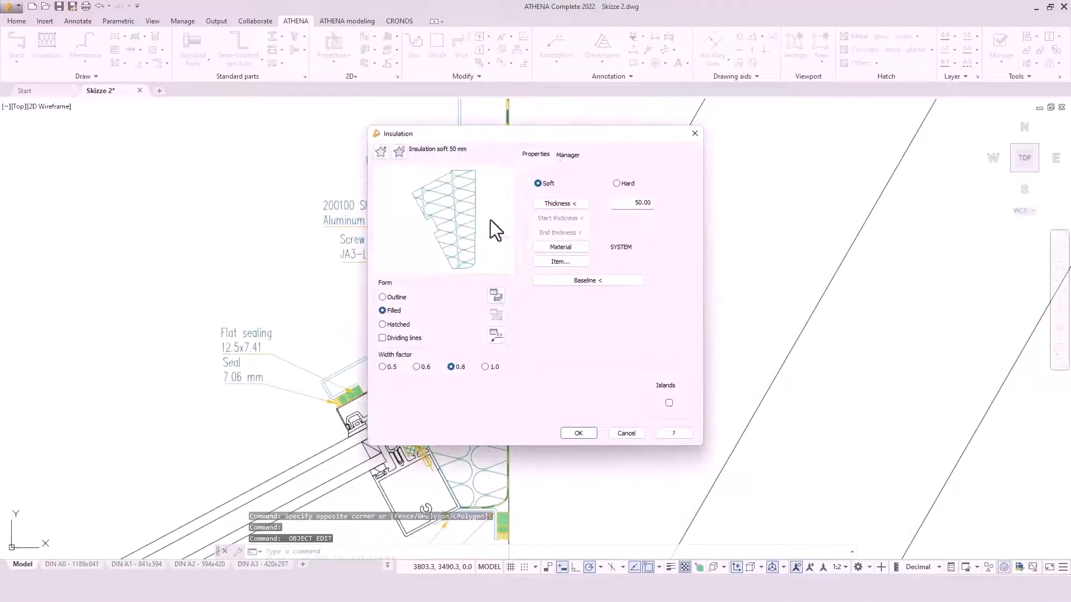
left_click(694, 135)
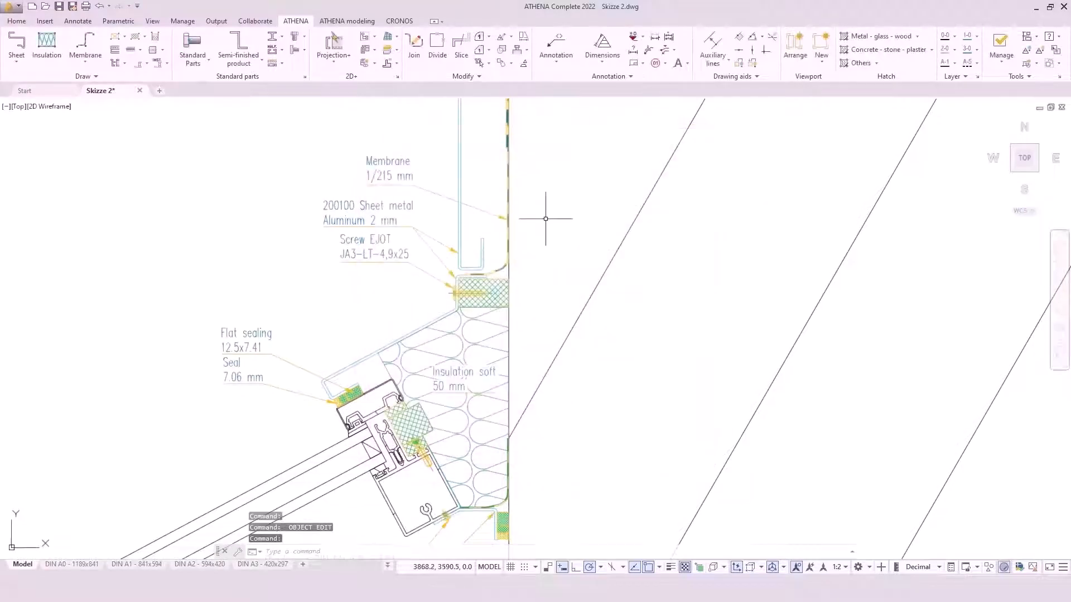
middle_click_drag(485, 195, 480, 102)
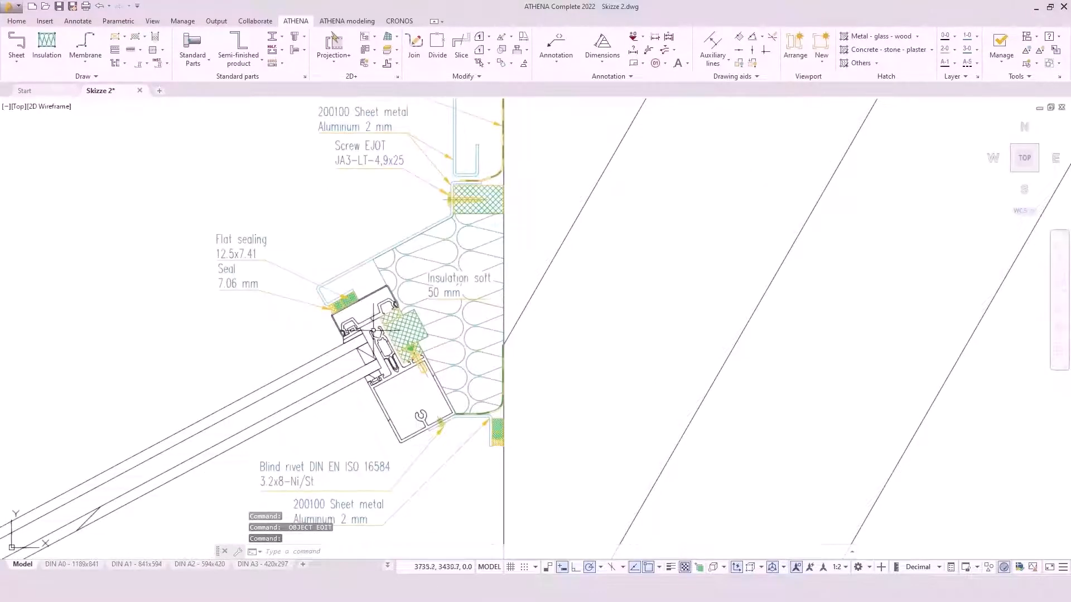
double_click(447, 196)
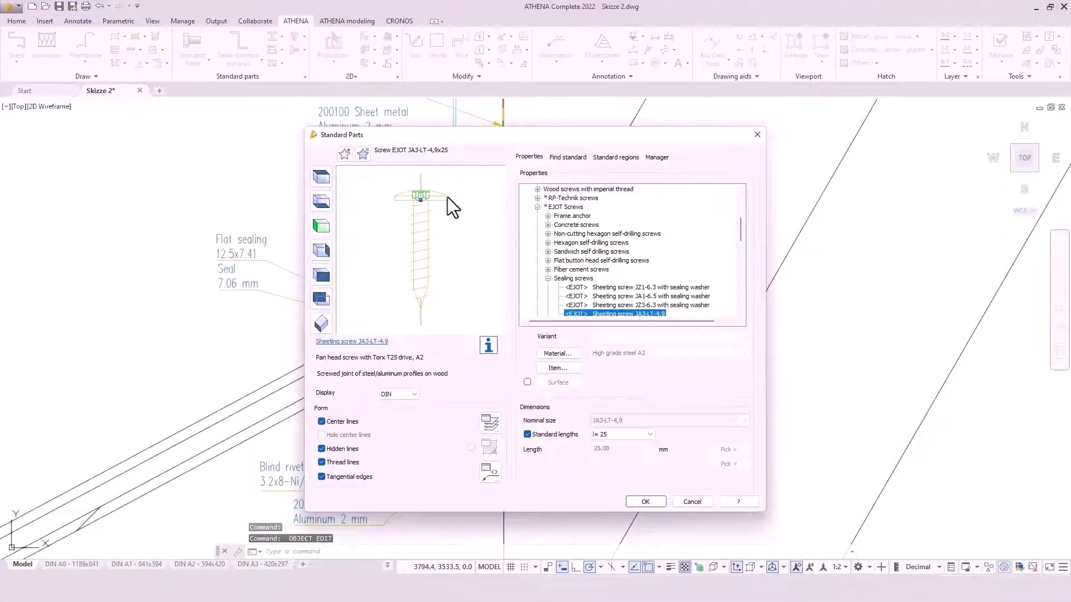
scroll(598, 246, "down", 3)
key("Escape")
Apply the Conceptual visual style to the drawing and view the facade's wireframe and structural slabs in 3D
scroll(577, 245, "down", 7)
mouse_move(679, 242)
middle_mouse_down()
mouse_move(609, 248)
mouse_move(319, 229)
middle_mouse_up()
scroll(319, 228, "down", 4)
scroll(320, 229, "down", 2)
middle_click_drag(685, 274, 387, 281)
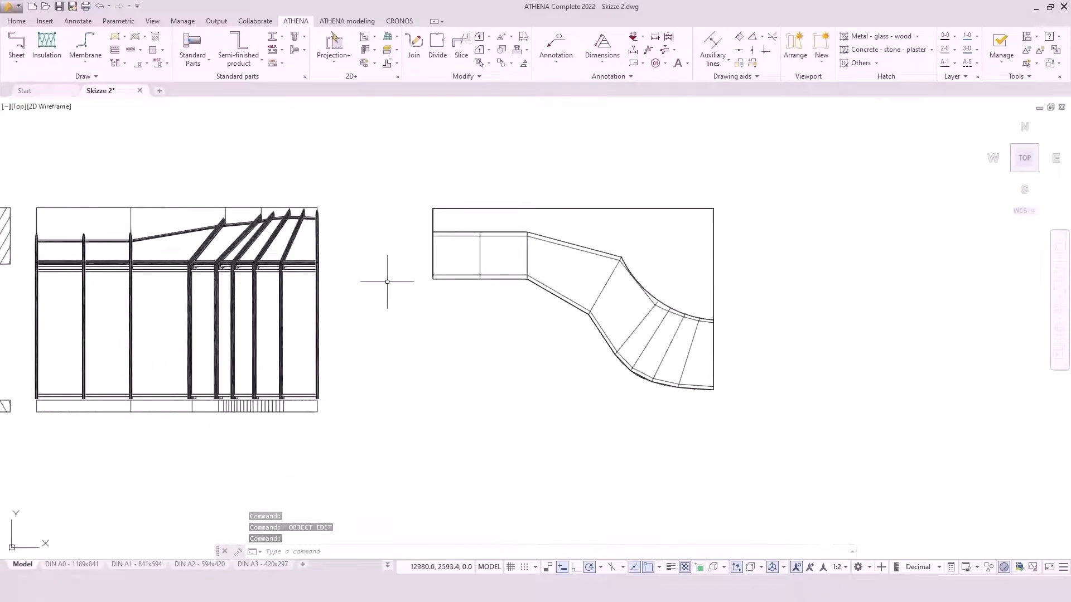
left_click(45, 107)
left_click(66, 148)
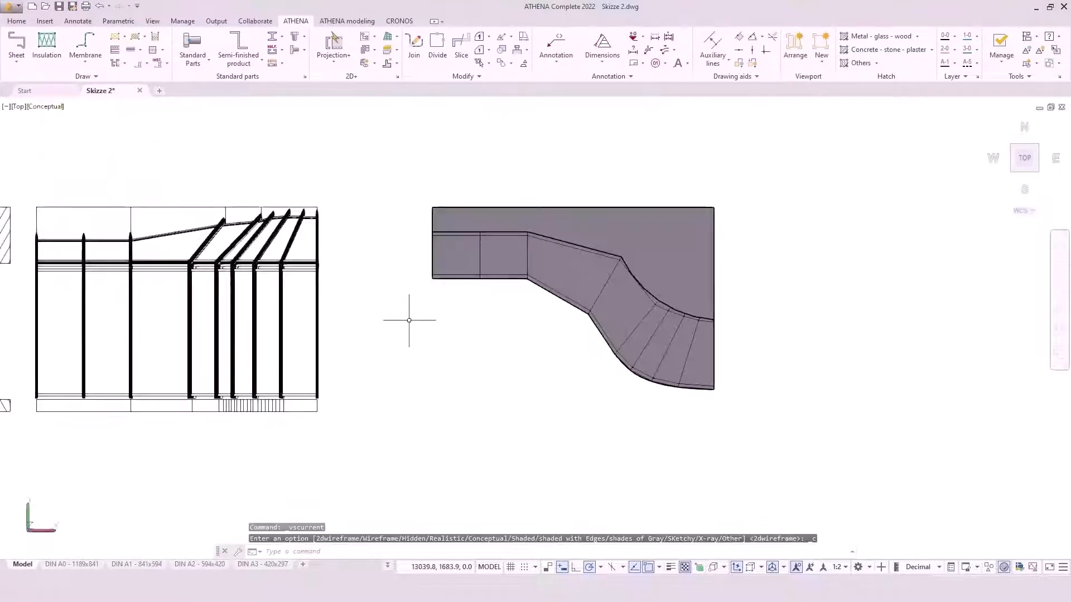
middle_click_drag(540, 353, 540, 257, "shift")
scroll(536, 279, "up", 3)
middle_click_drag(521, 323, 505, 294, "shift")
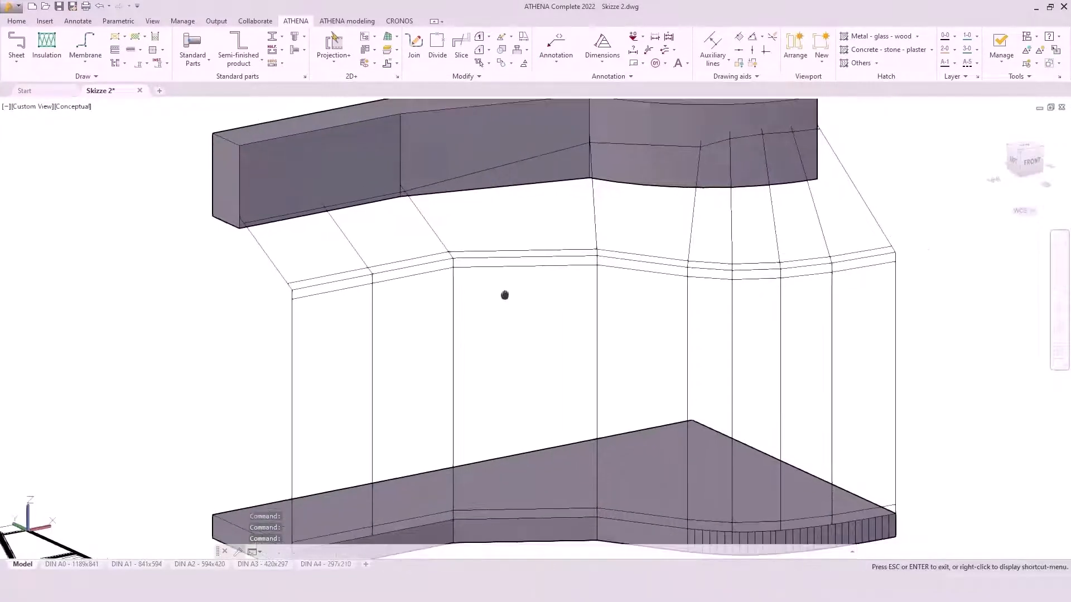
left_click(507, 302)
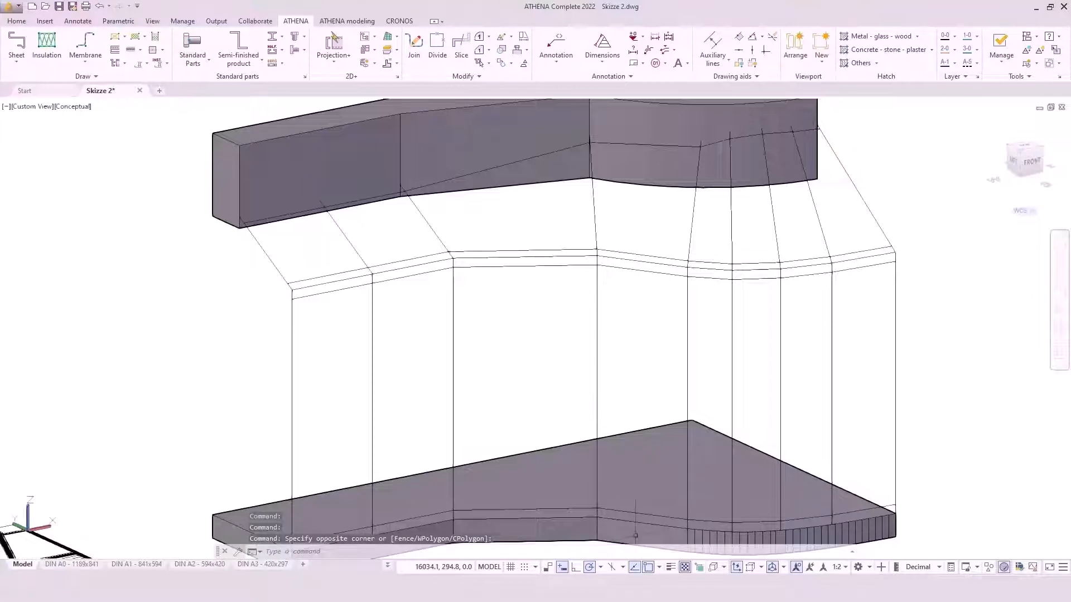
Switch to APOLLON and open component 202203-E-003:1 of the facade assembly to examine its sketch lines and surfaces
left_click(313, 591)
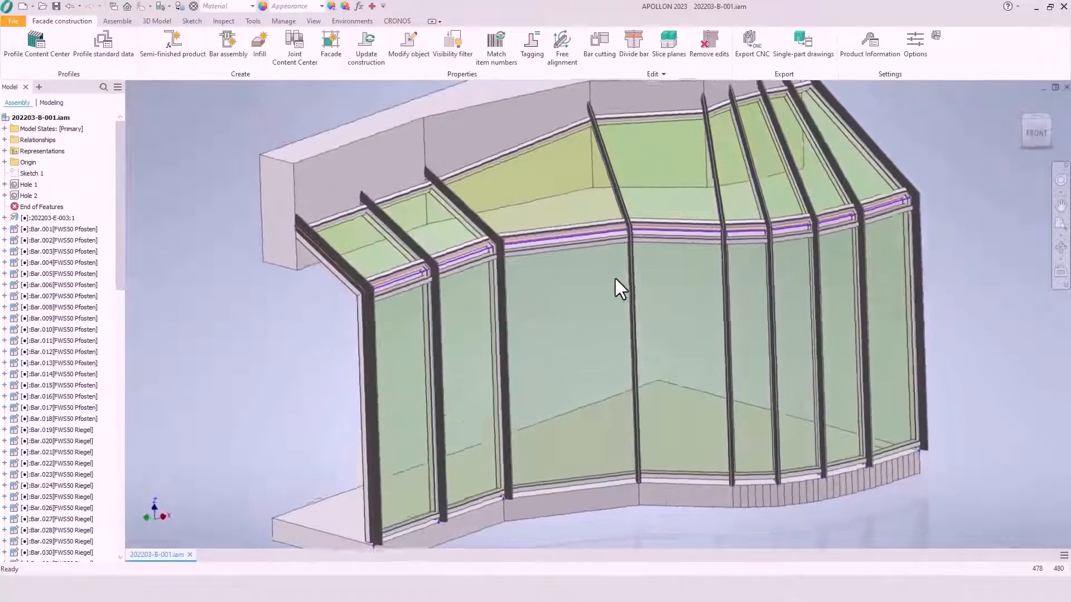
middle_click_drag(610, 311, 496, 295, "shift")
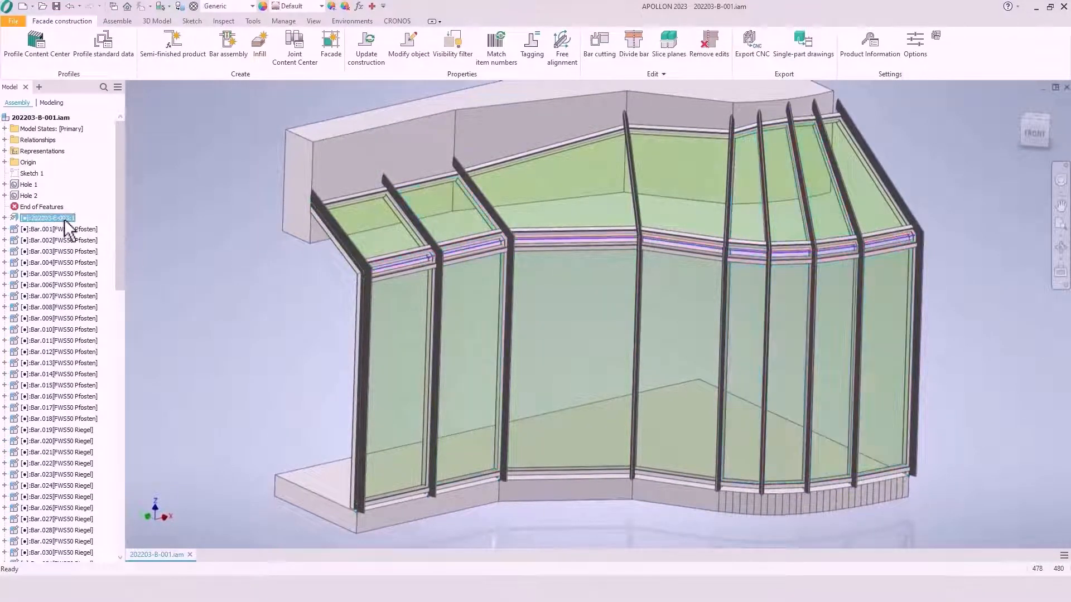
double_click(64, 218)
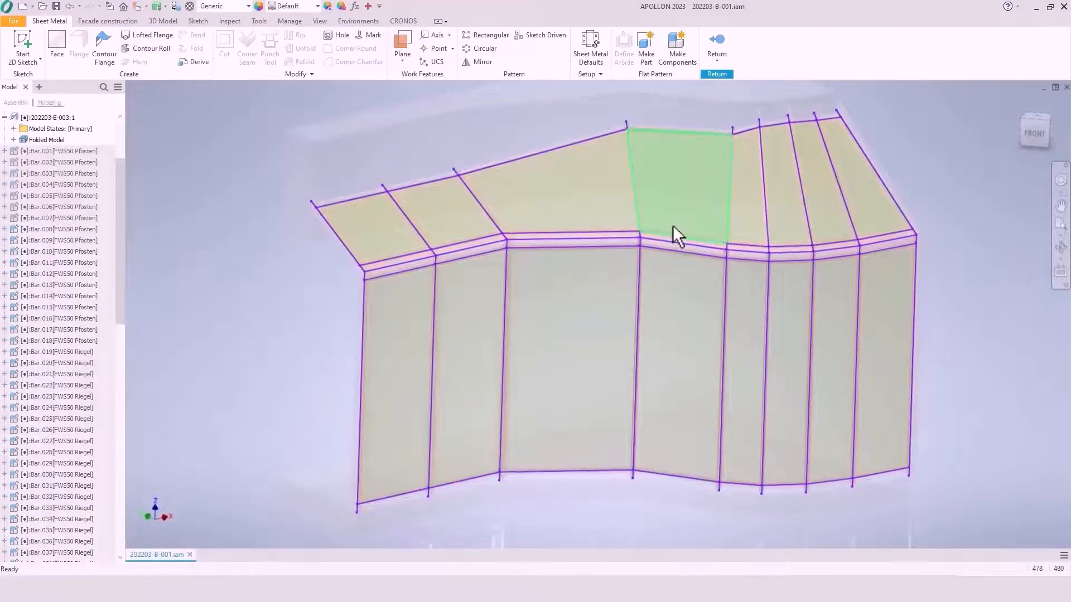
middle_click_drag(672, 226, 675, 233, "shift")
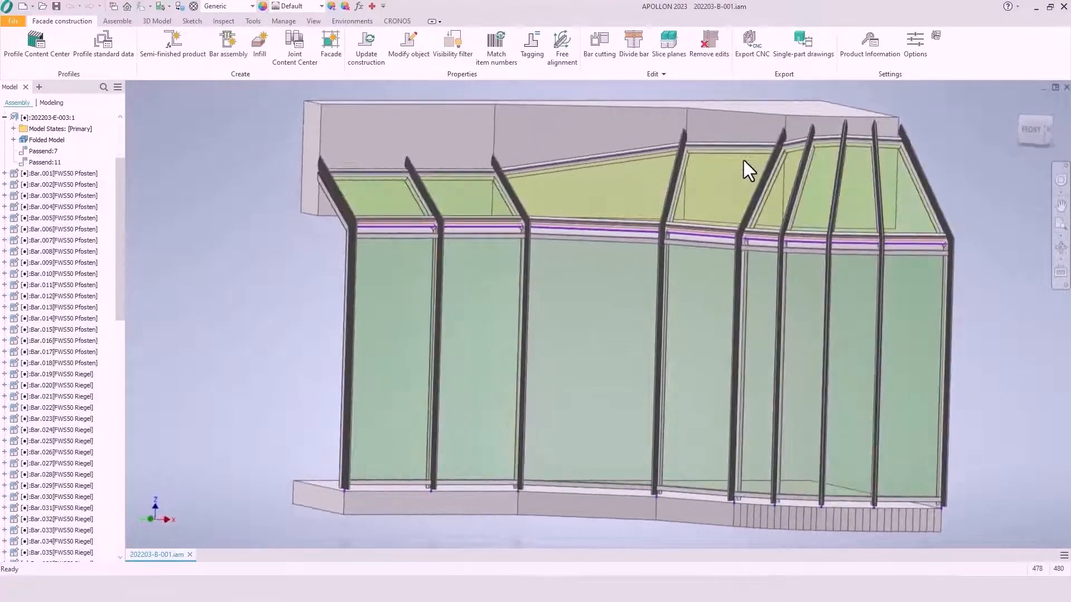
Select the five adjacent roof infills towards the curved end of the facade for modification
middle_click_drag(744, 161, 507, 402, "shift")
scroll(602, 255, "up", 3)
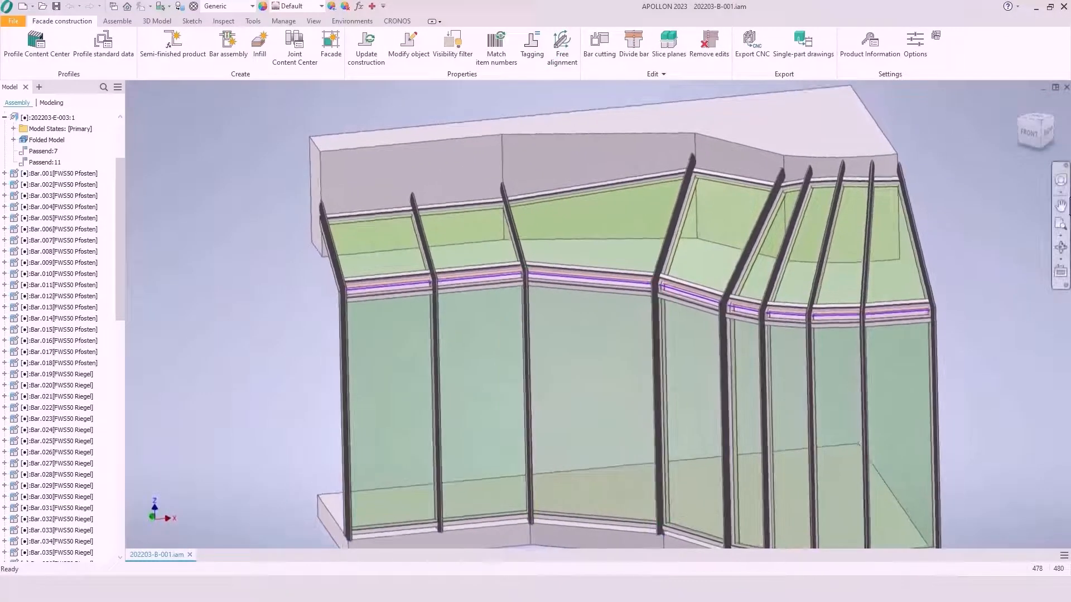
left_click(1062, 226)
left_click(1002, 270)
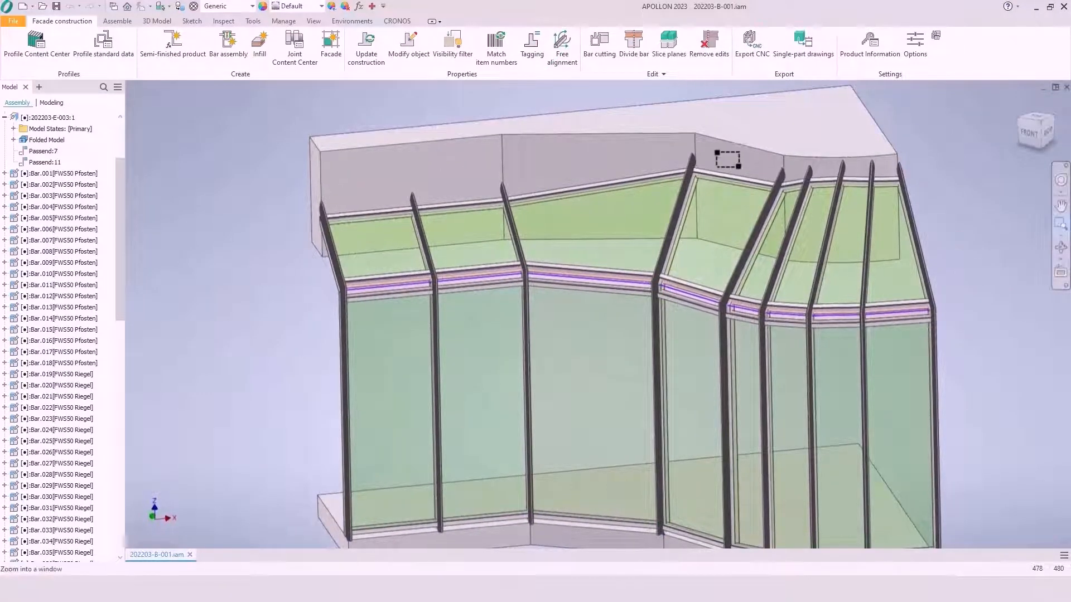
left_click_drag(946, 345, 956, 339)
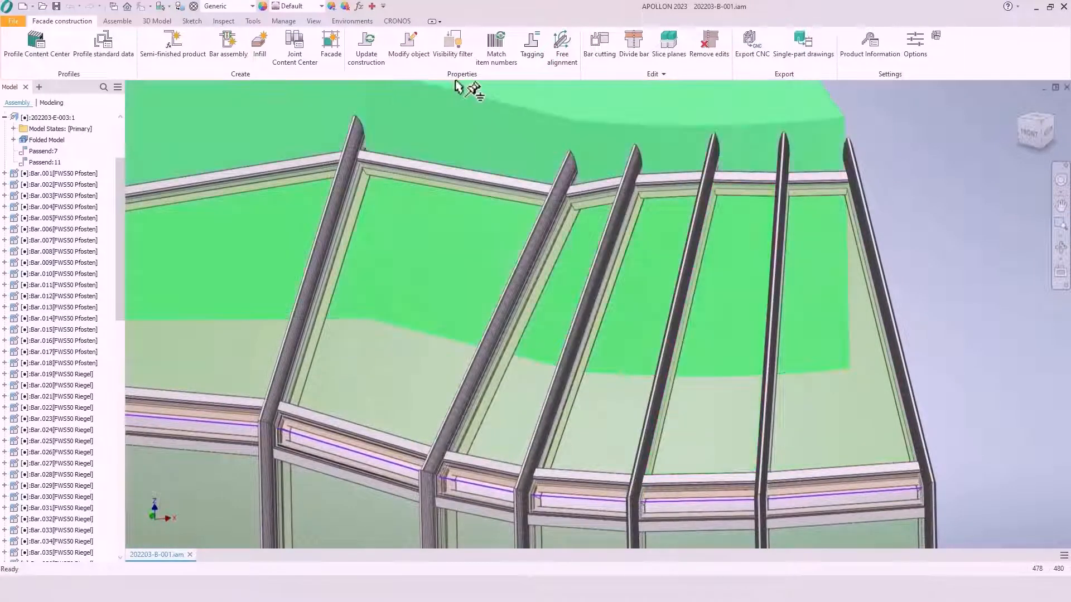
left_click(414, 55)
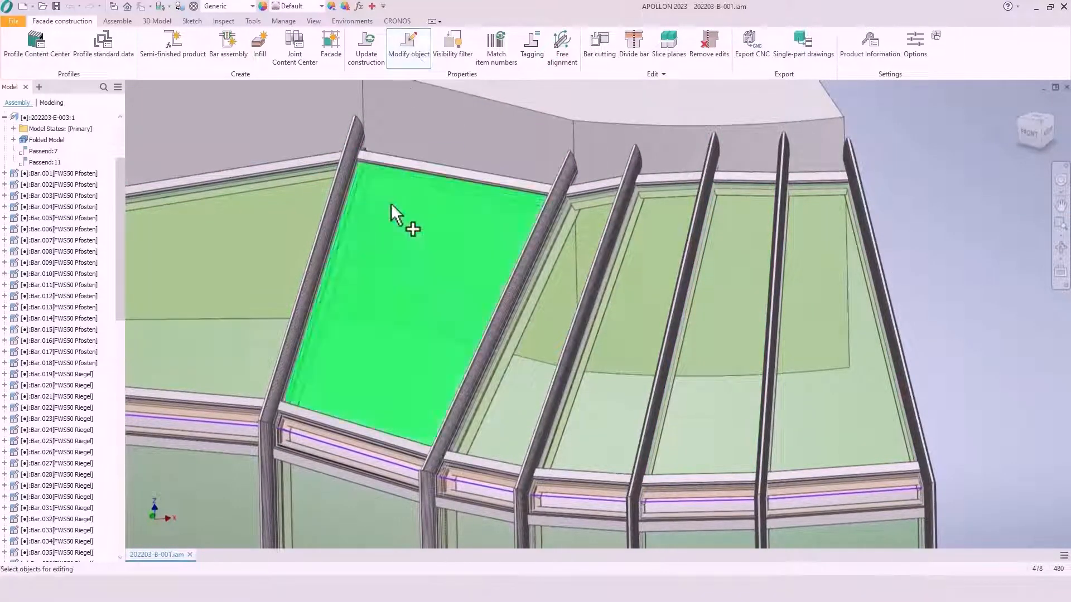
left_click(419, 256)
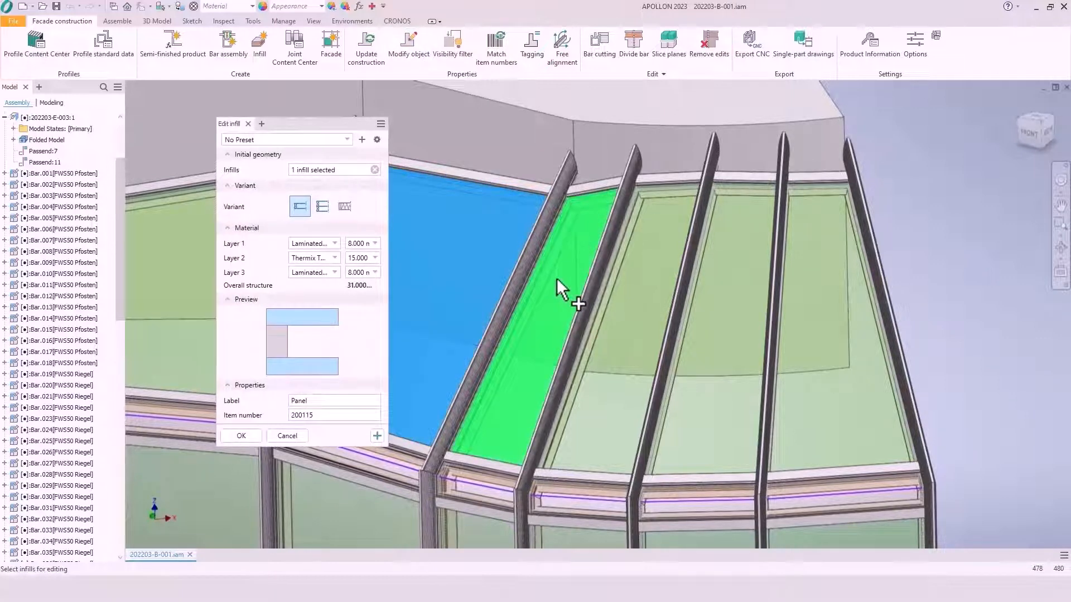
left_click(566, 289)
left_click(684, 309)
left_click(759, 305)
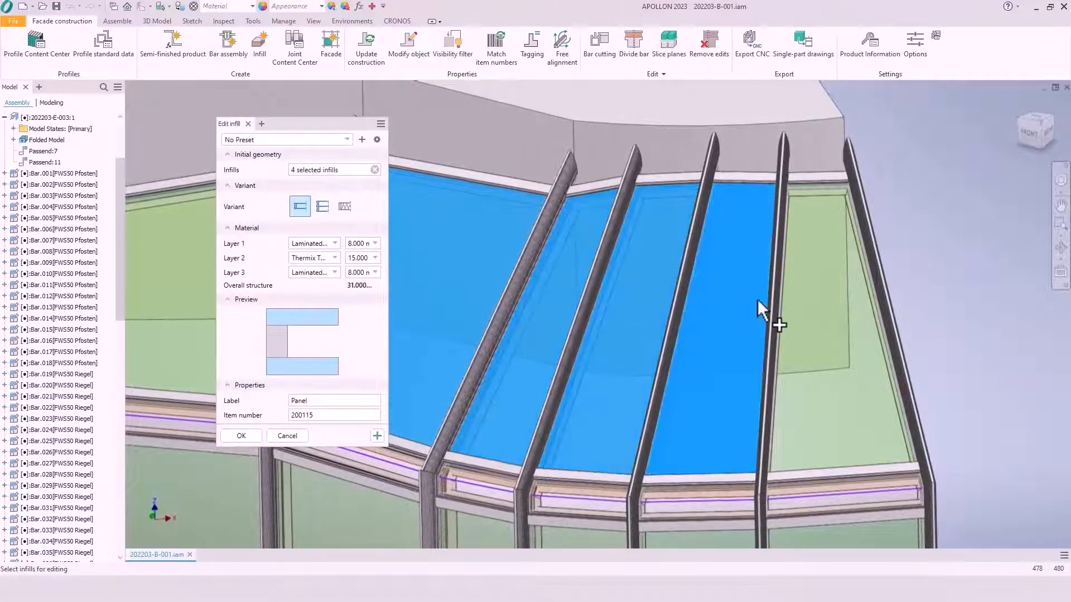
left_click(812, 295)
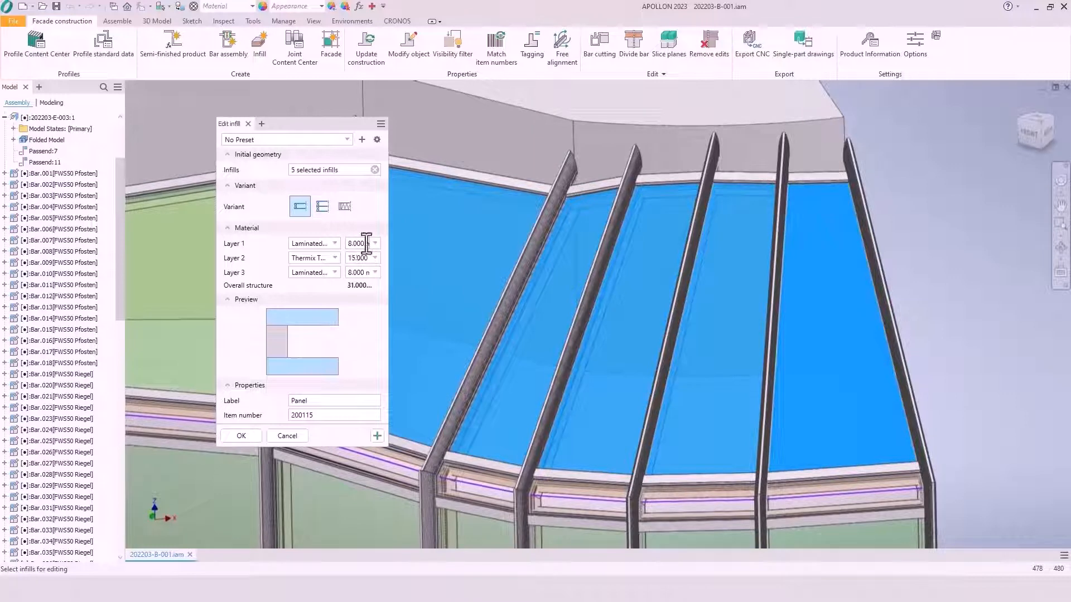
Change the selected infills to the solid panel variant, with layer 2 at 26 mm and layer 3 at 2 mm
left_click(323, 207)
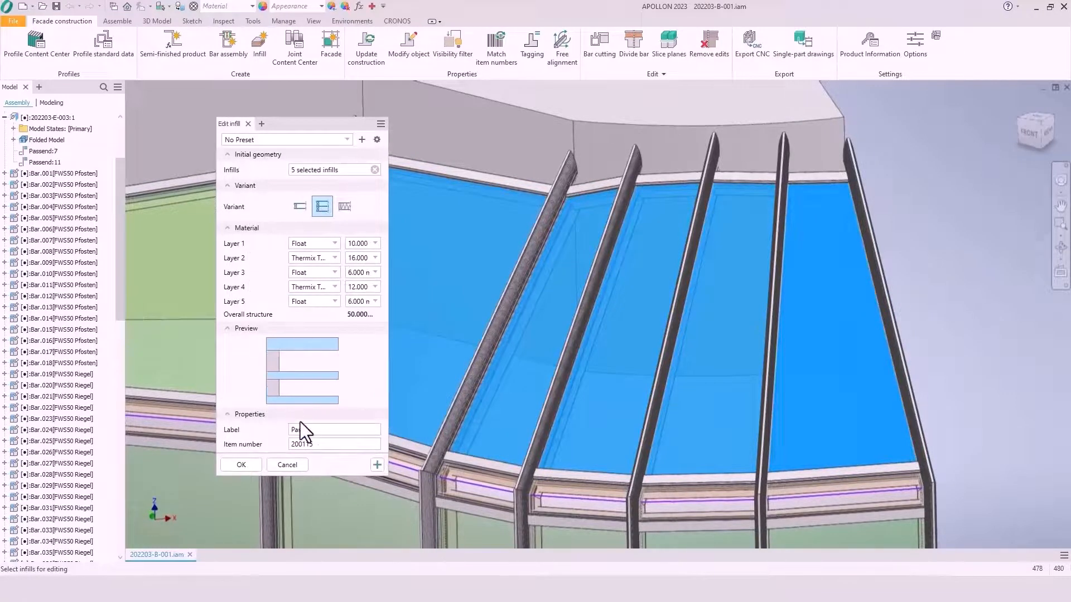
left_click(344, 207)
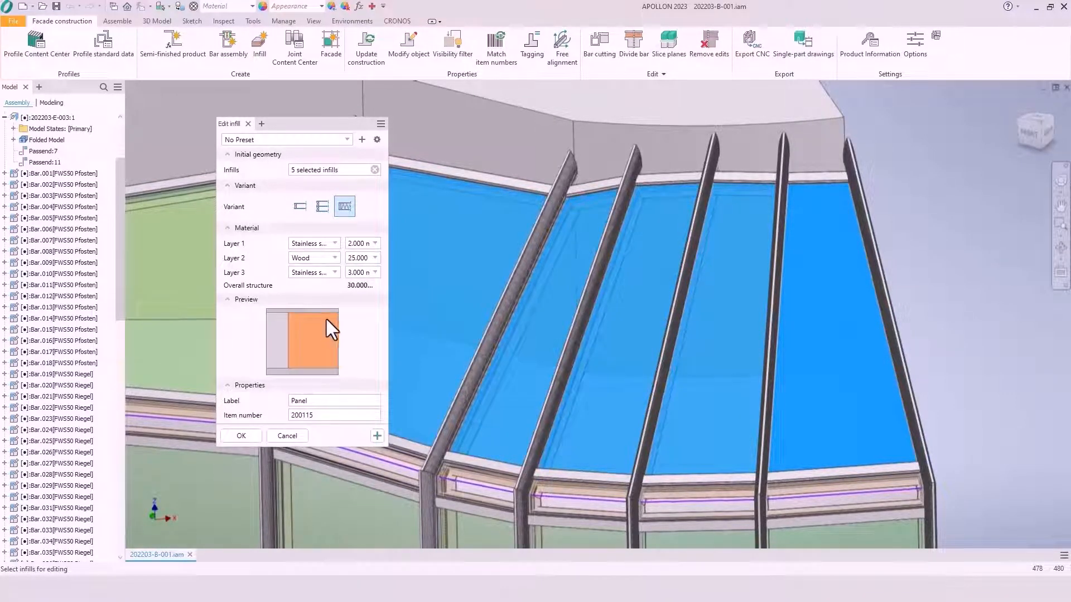
left_click(374, 272)
left_click(365, 294)
type("26")
Set layers 1 and 3 to Aluminium and layer 2 to Styrodur, and apply the changes to the infills
left_click(312, 244)
left_click(310, 256)
left_click(309, 271)
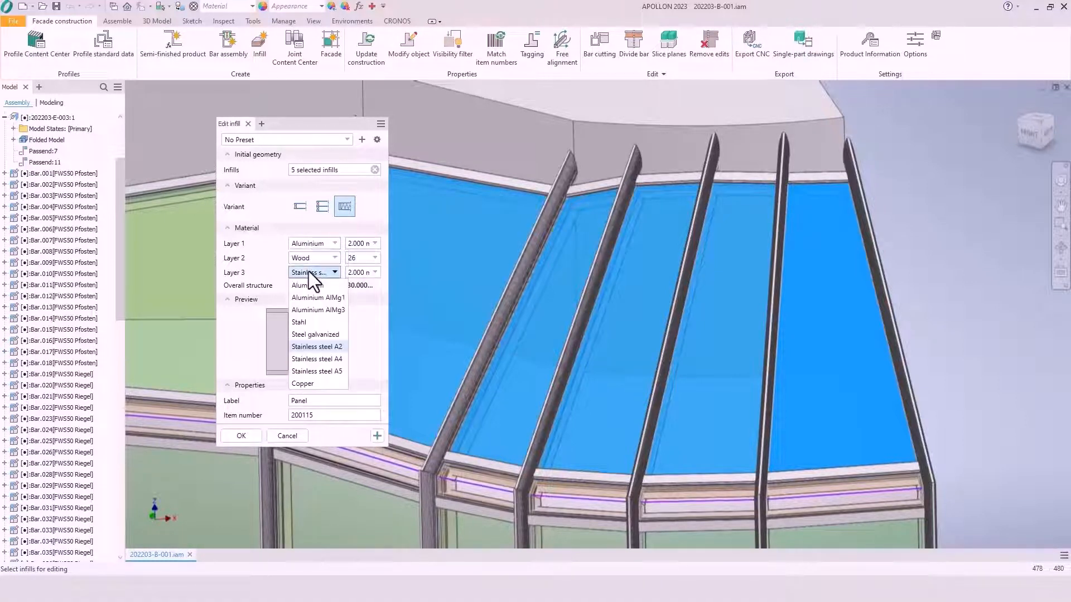
left_click(307, 285)
left_click(322, 260)
left_click(312, 301)
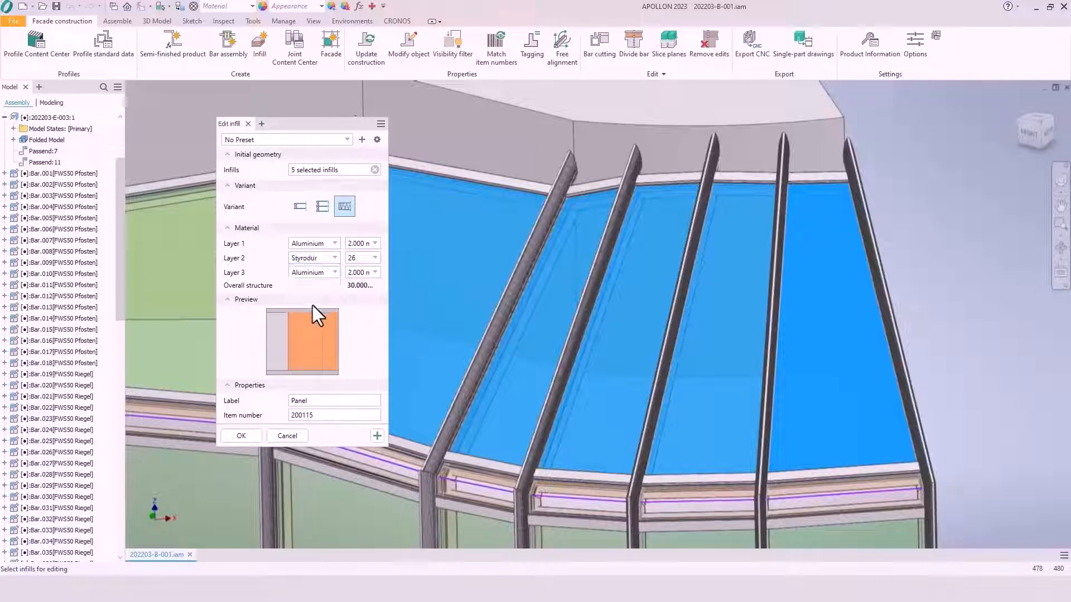
left_click(241, 436)
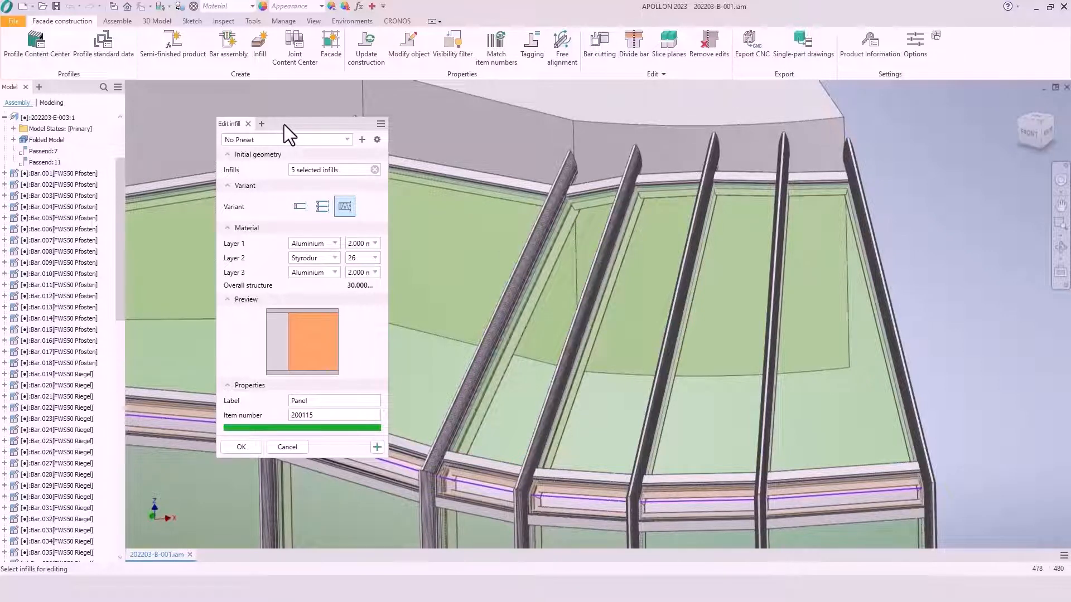
Hide the purple sketch lines throughout the facade assembly
middle_click_drag(422, 299, 445, 198)
middle_click_drag(621, 288, 621, 288, "shift")
scroll(621, 287, "down", 5)
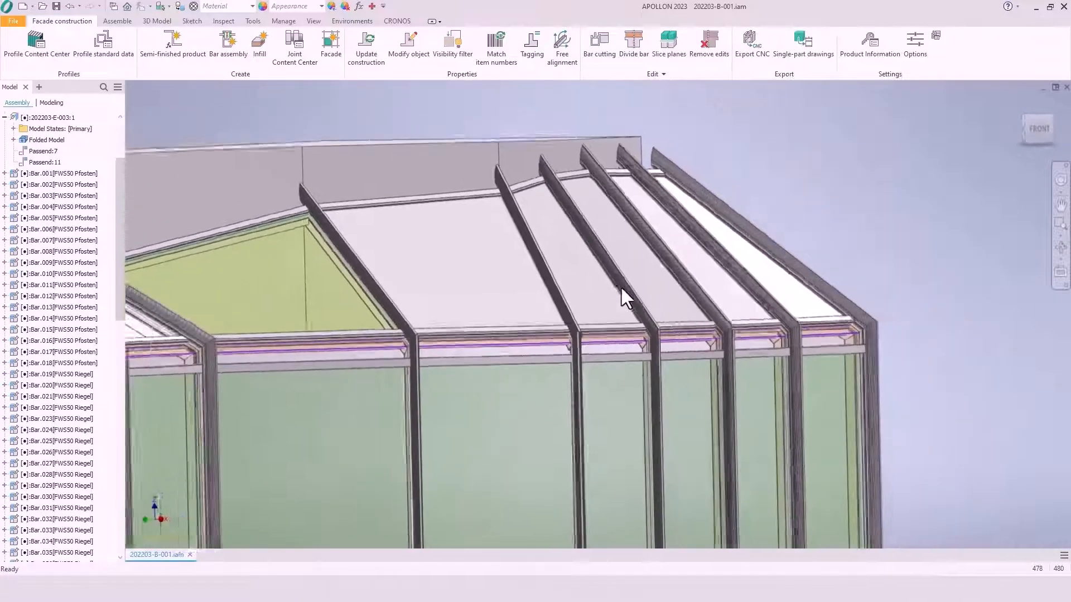
middle_click_drag(533, 342, 583, 211)
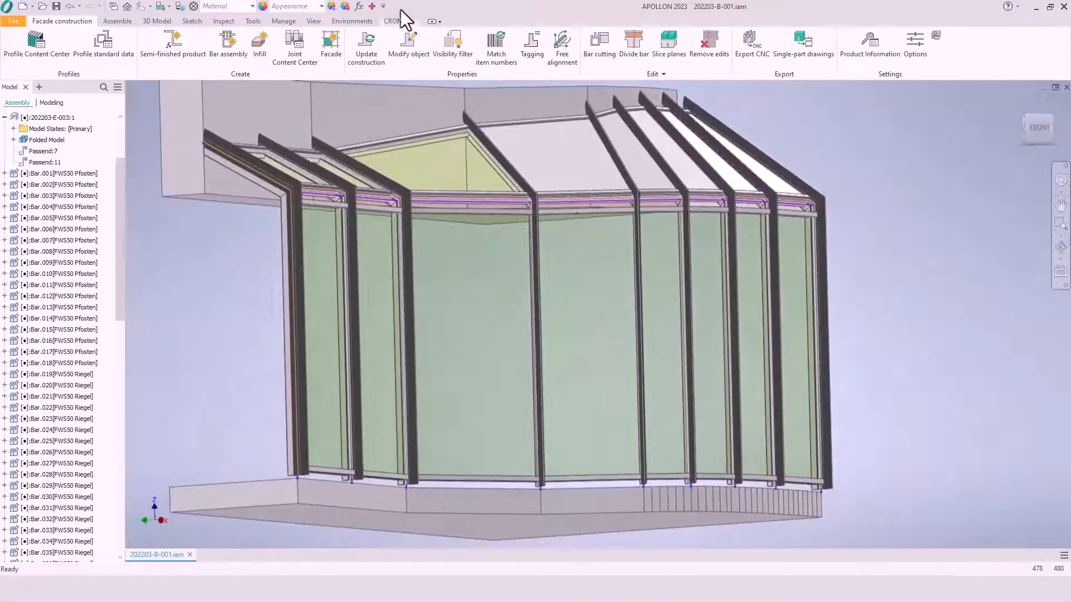
left_click(314, 22)
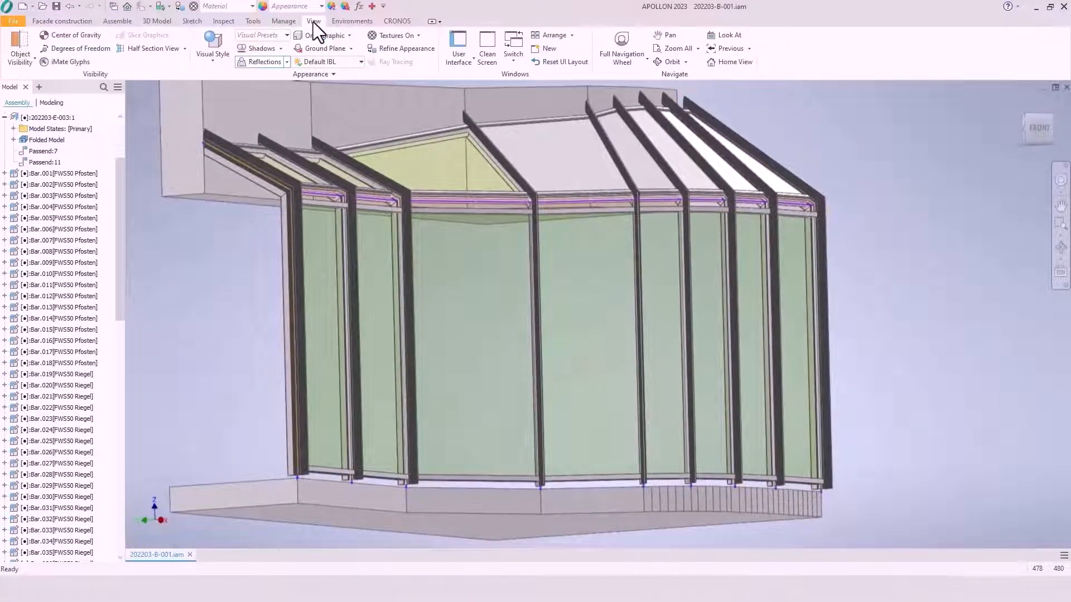
left_click(18, 58)
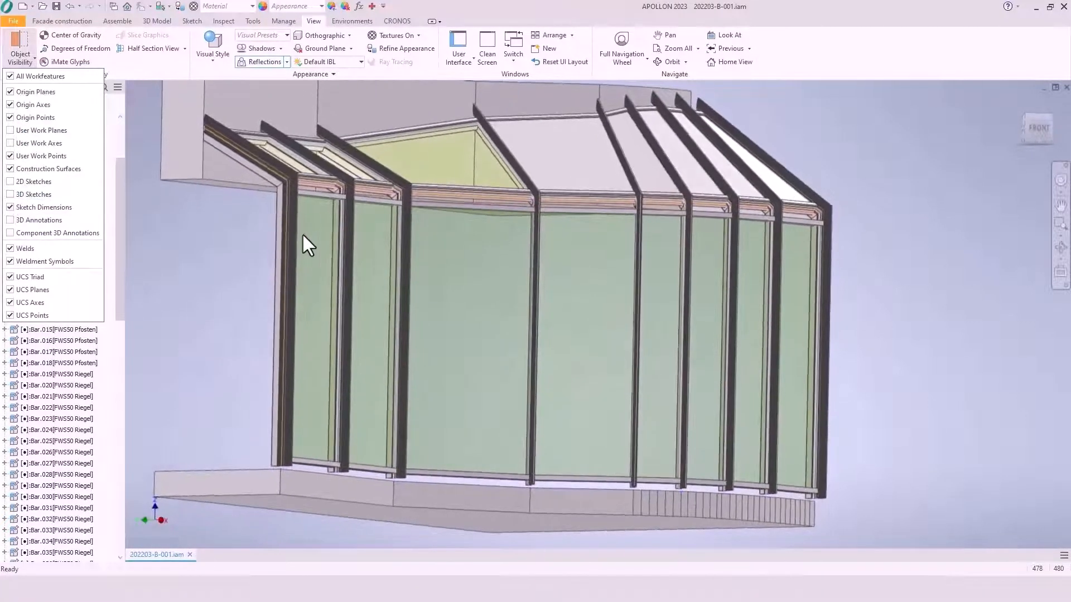
Cut a half section view along the third vertical front pane, examine the mullion and panel joints, and close the section
left_click(138, 51)
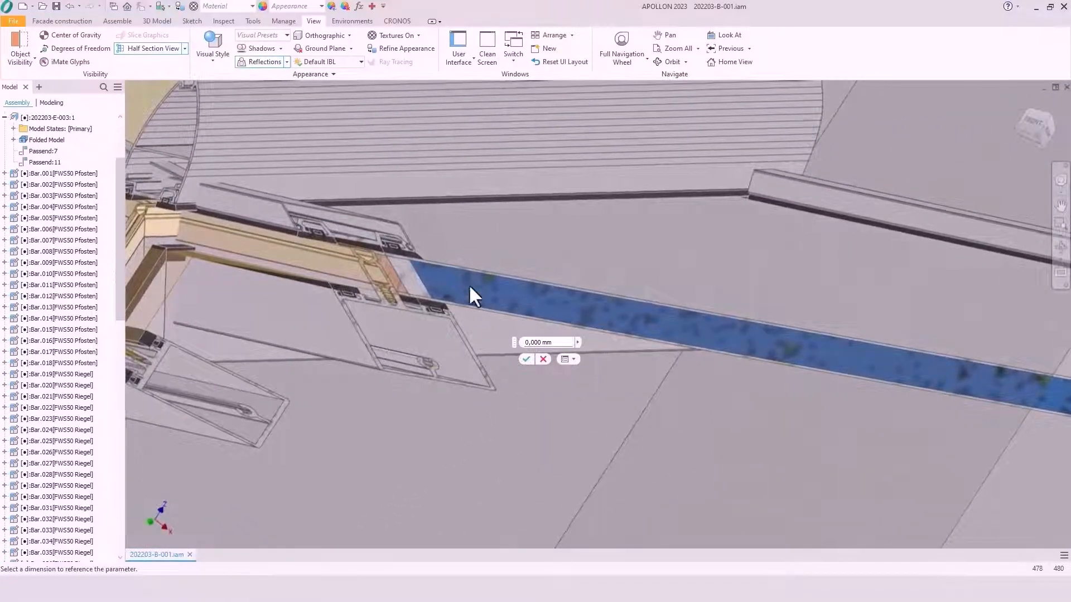
scroll(436, 296, "down", 3)
middle_click_drag(268, 348, 436, 360)
scroll(547, 289, "down", 5)
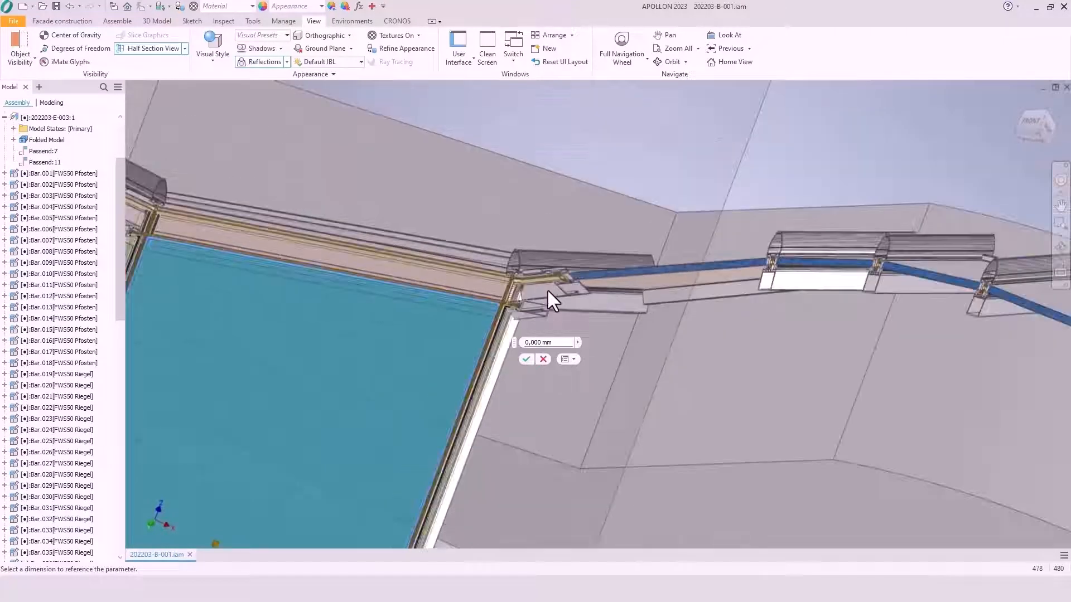
scroll(547, 289, "down", 5)
middle_click_drag(808, 346, 840, 315, "shift")
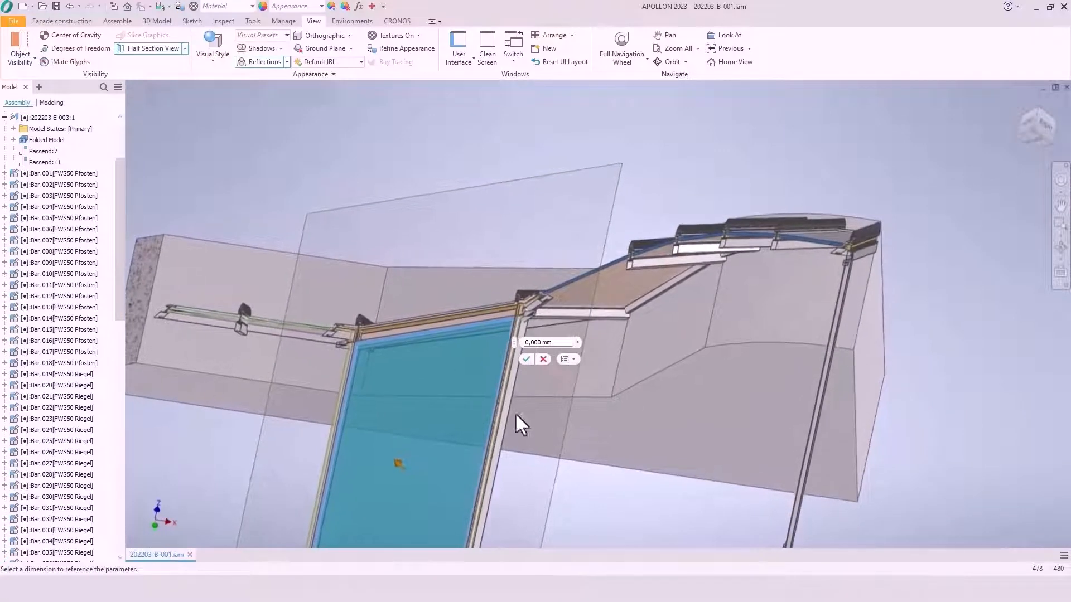
middle_click_drag(517, 414, 534, 345, "shift")
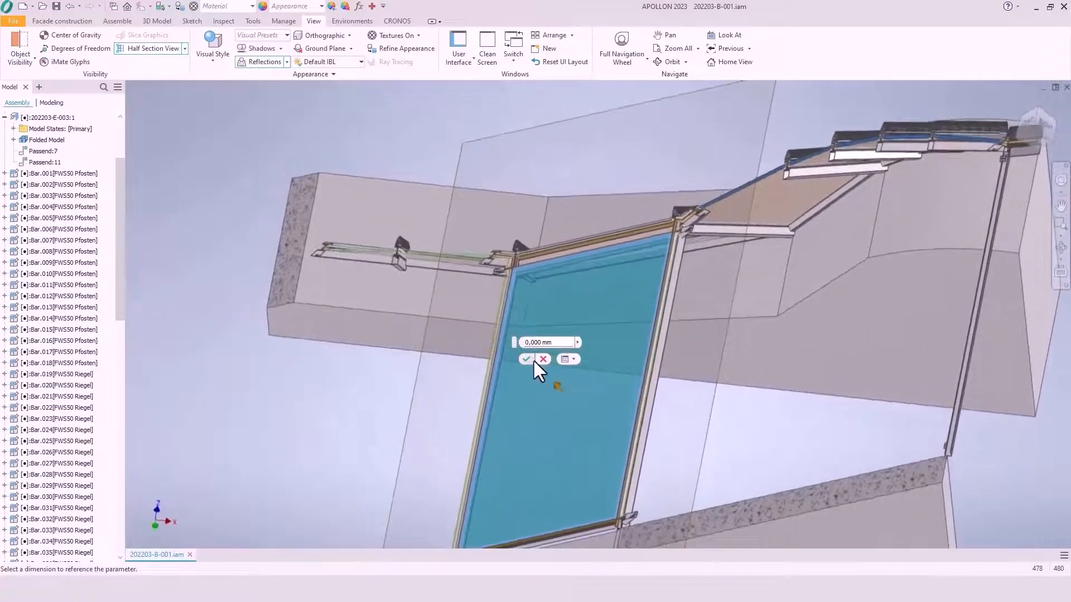
left_click(534, 360)
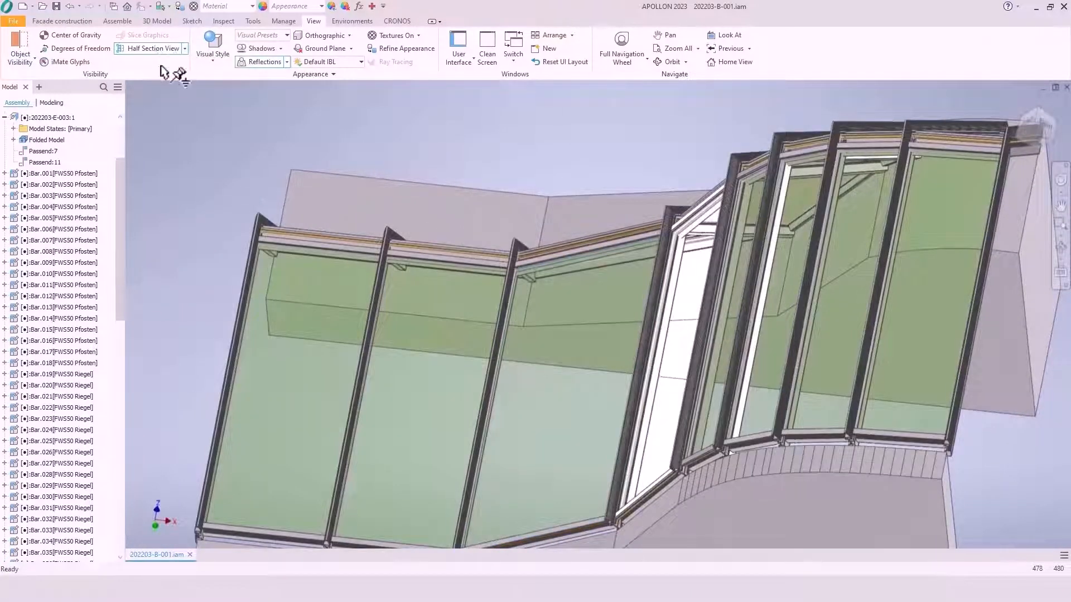
Cut a half section view along the first vertical front pane, examine the inclined mullion and glazing joint, and close the section
left_click(337, 315)
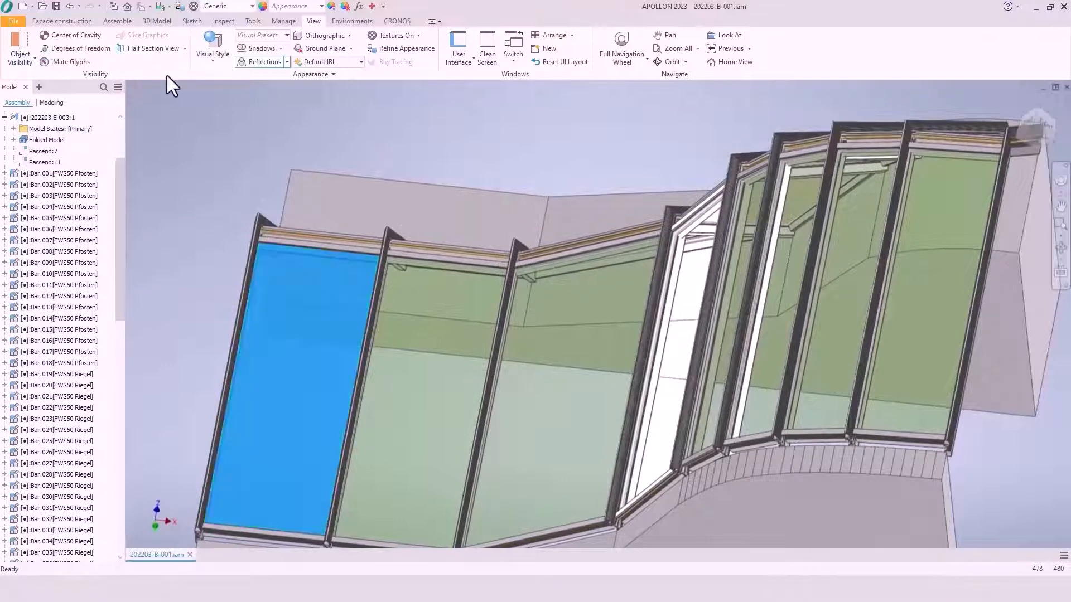
left_click(153, 49)
left_click(300, 309)
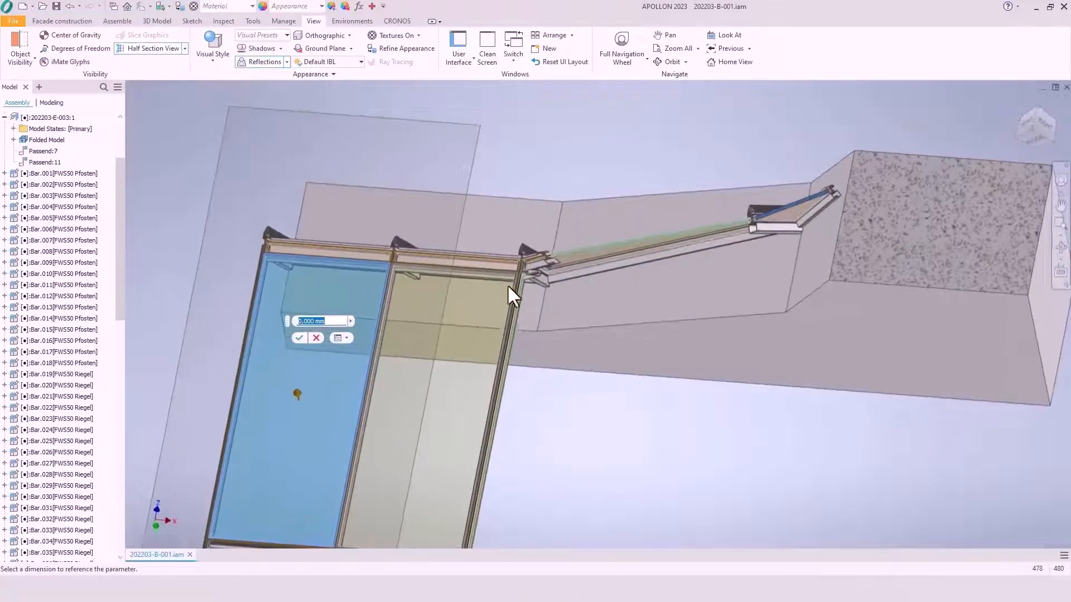
scroll(508, 268, "up", 10)
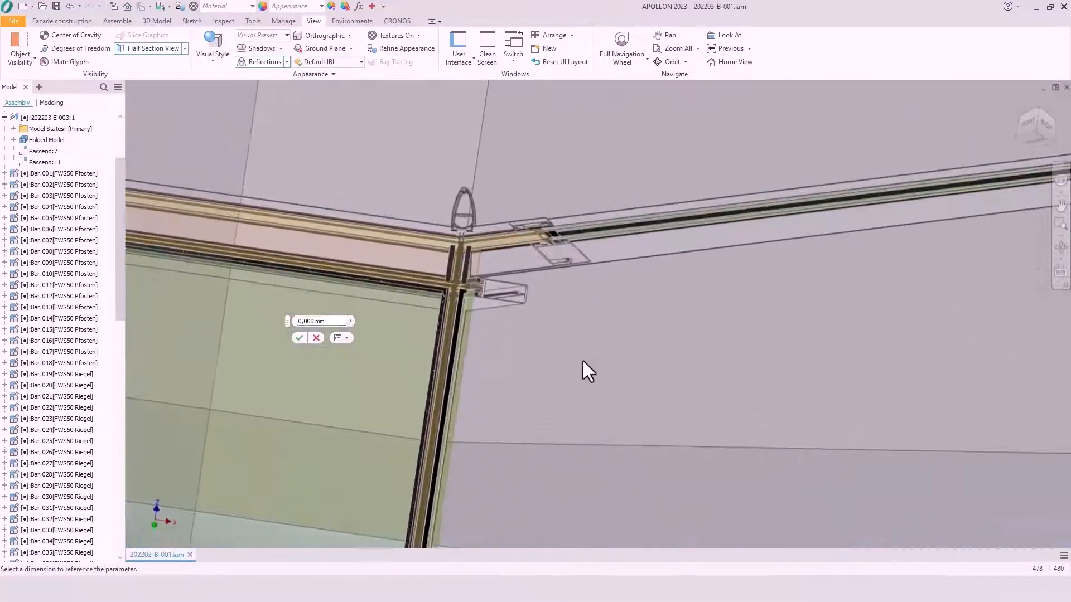
scroll(564, 454, "up", 10)
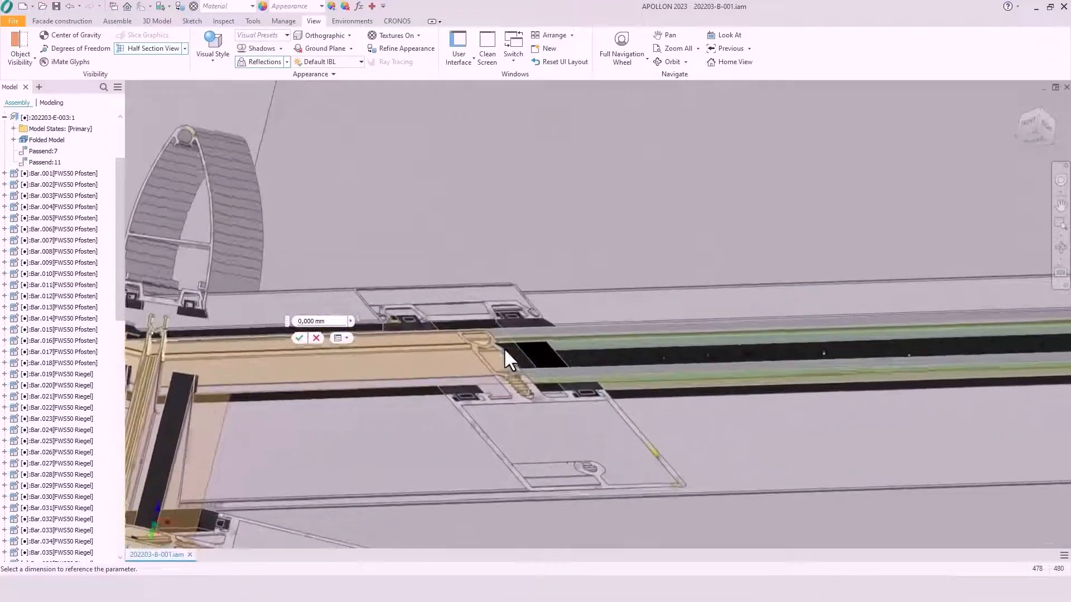
middle_click_drag(504, 348, 440, 246, "shift")
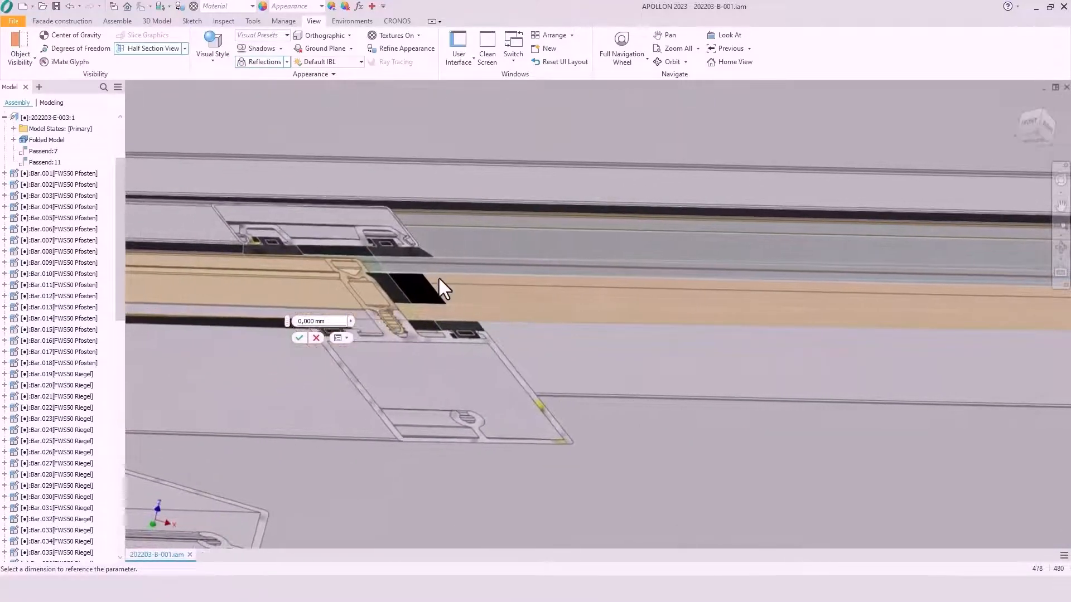
scroll(439, 276, "down", 4)
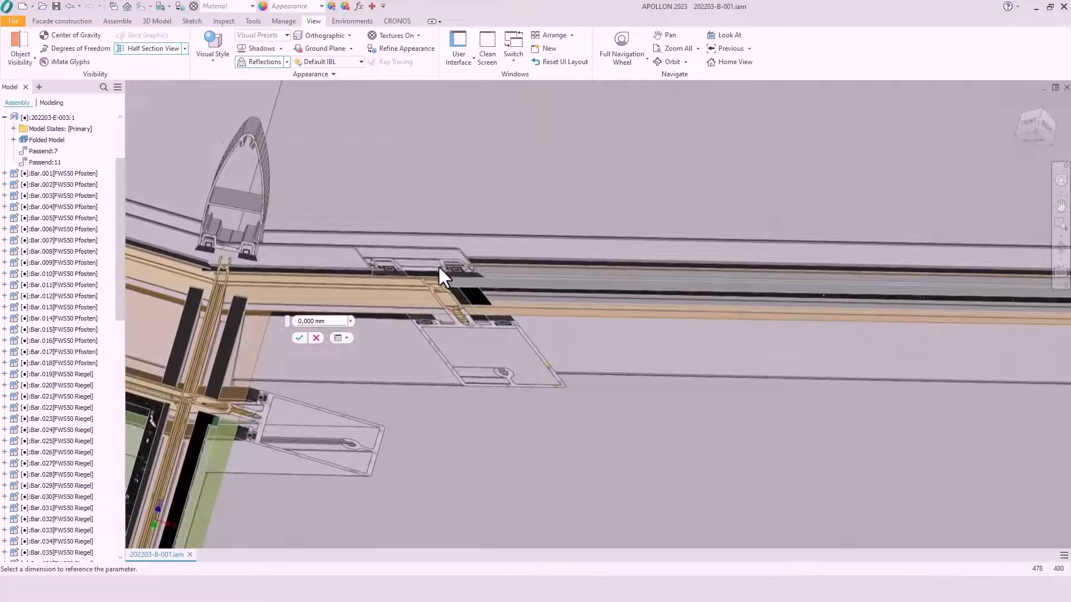
middle_click_drag(439, 268, 453, 277, "shift")
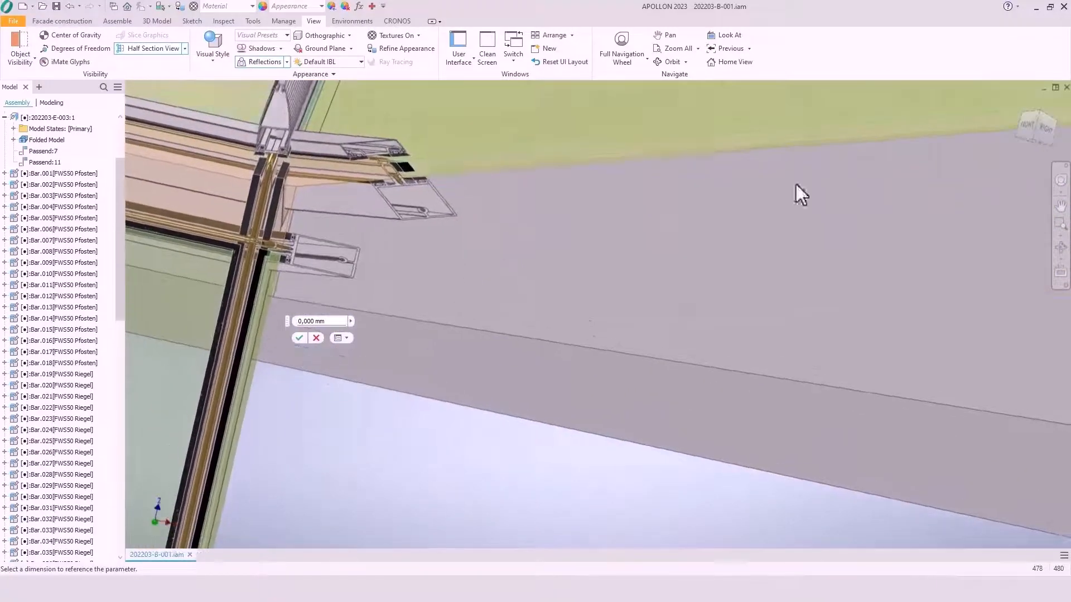
left_click(158, 49)
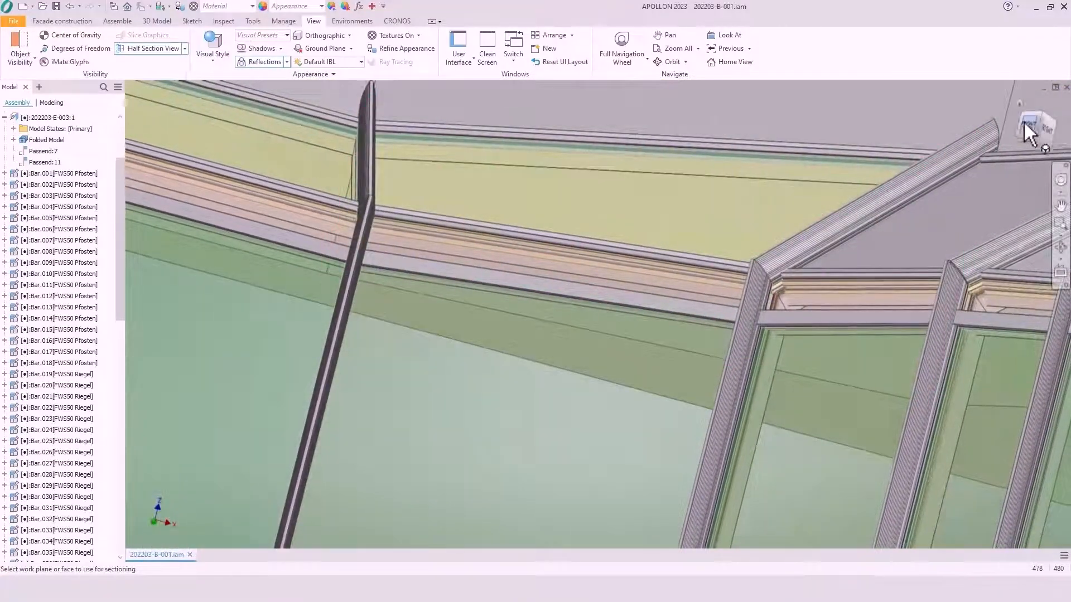
Change the first solid roof panel beside the glazed ones to the glass variant, with layers 1 and 3 as Laminated safety from float 0.76
left_click(1029, 123)
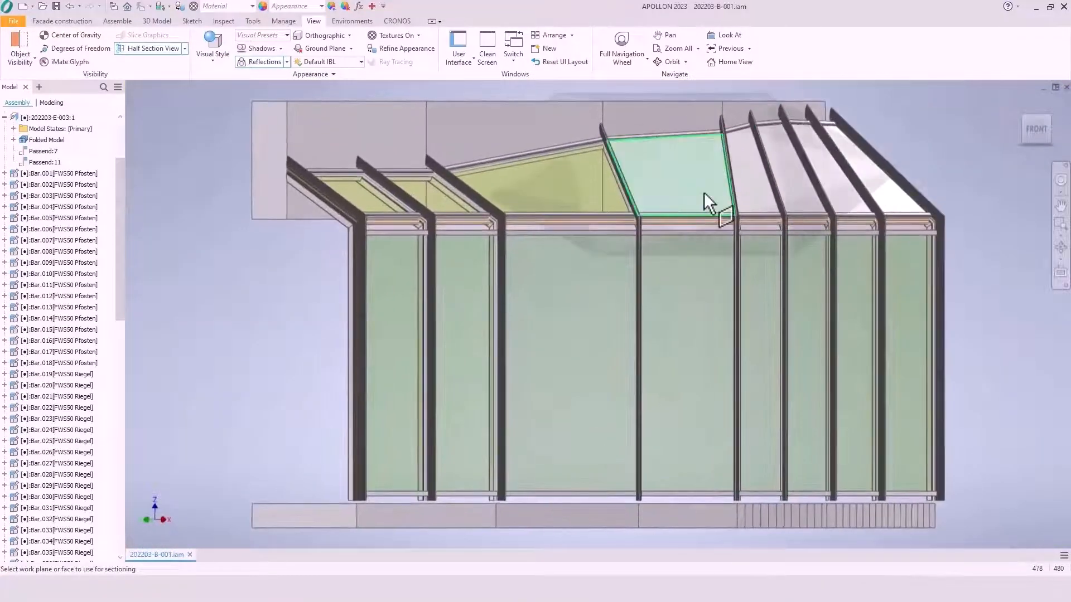
left_click(70, 25)
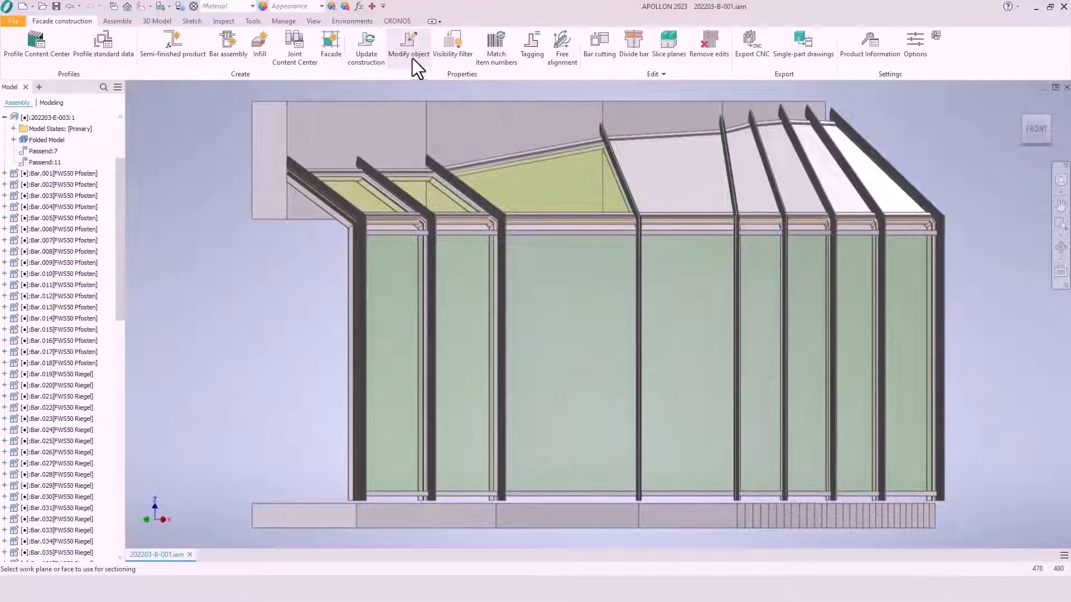
left_click(660, 161)
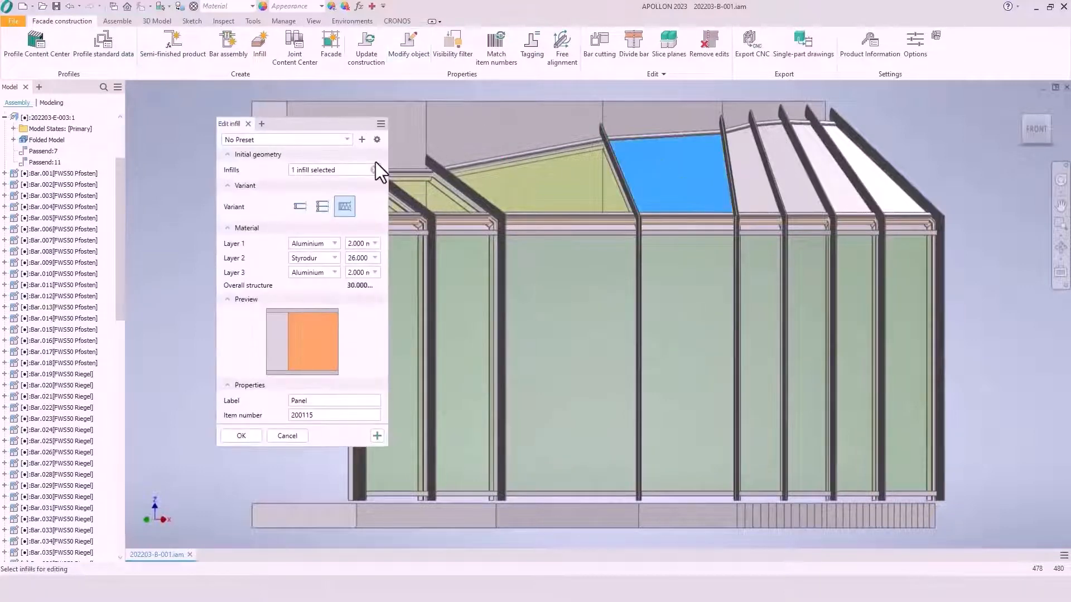
left_click(299, 207)
left_click(330, 242)
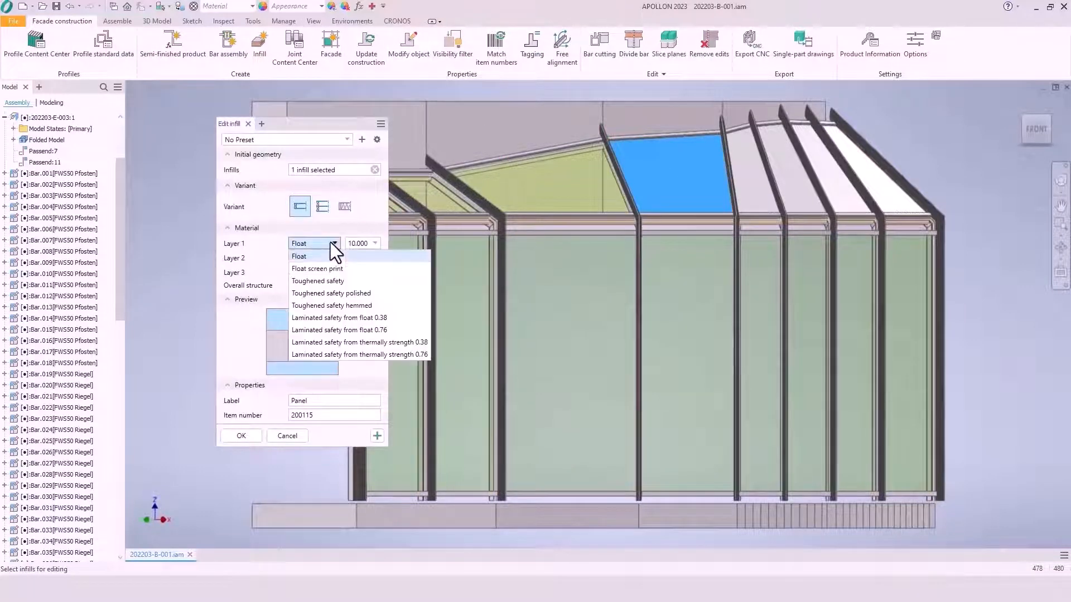
left_click(346, 329)
left_click(333, 273)
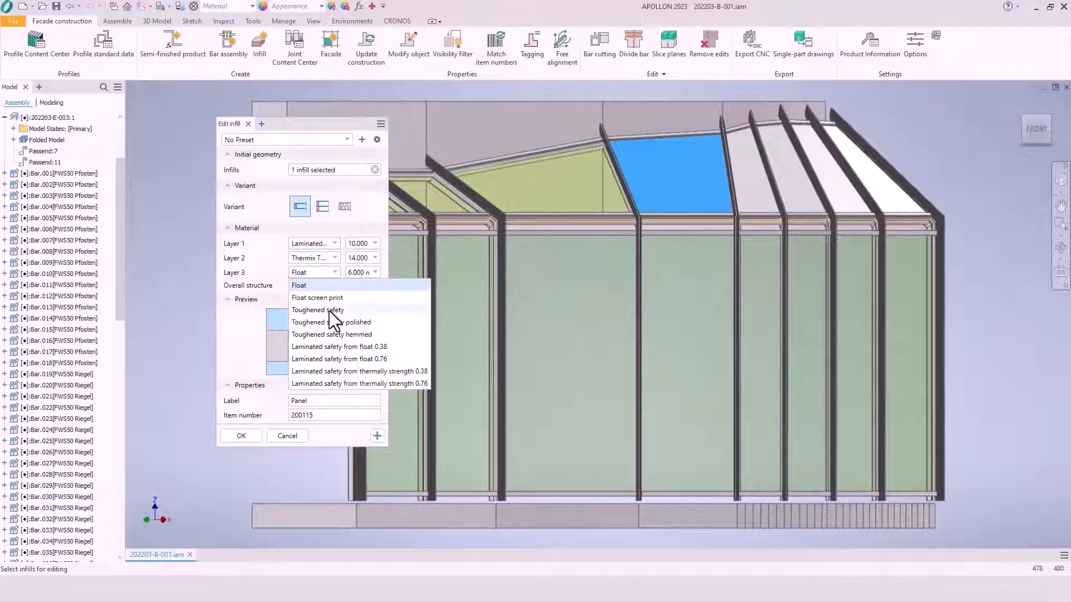
left_click(328, 359)
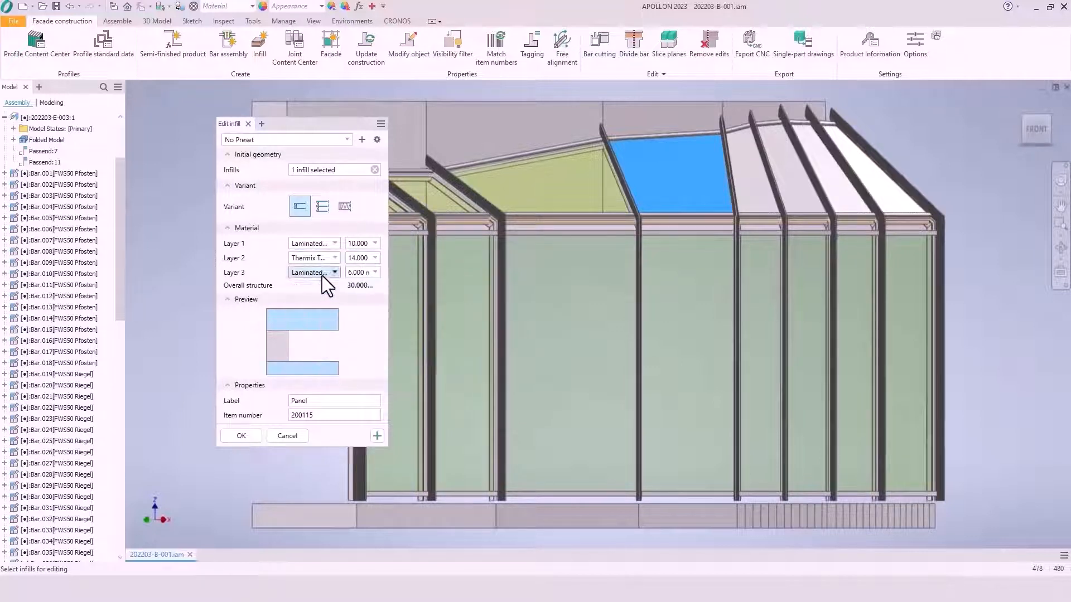
Set layers 1 and 3 to 8 mm and layer 2 to 15 mm, label the infill GLP, update its item number, and apply
left_click(374, 244)
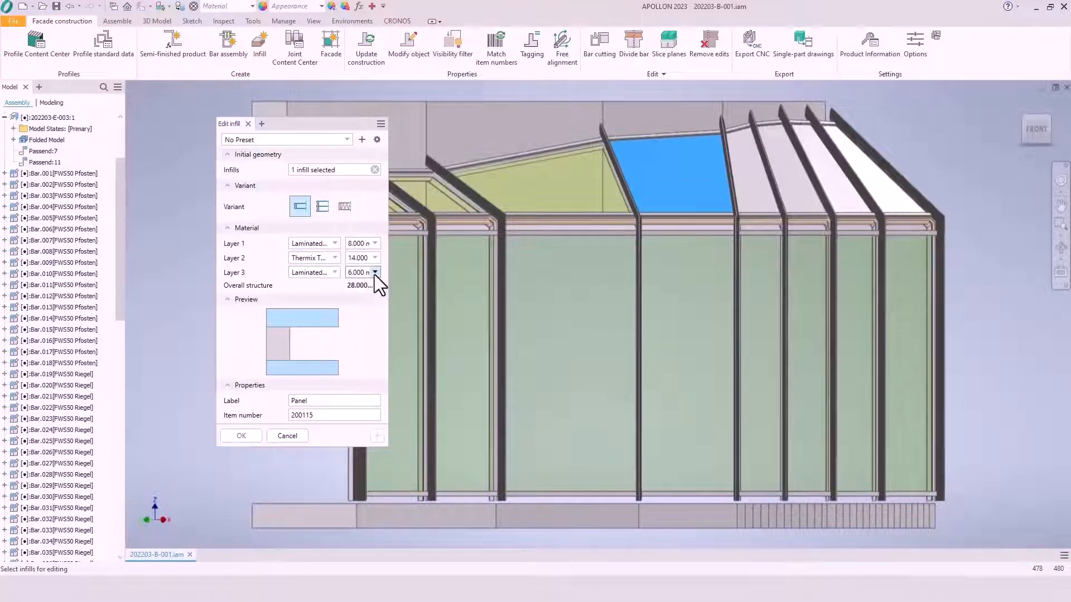
left_click(374, 273)
left_click(360, 371)
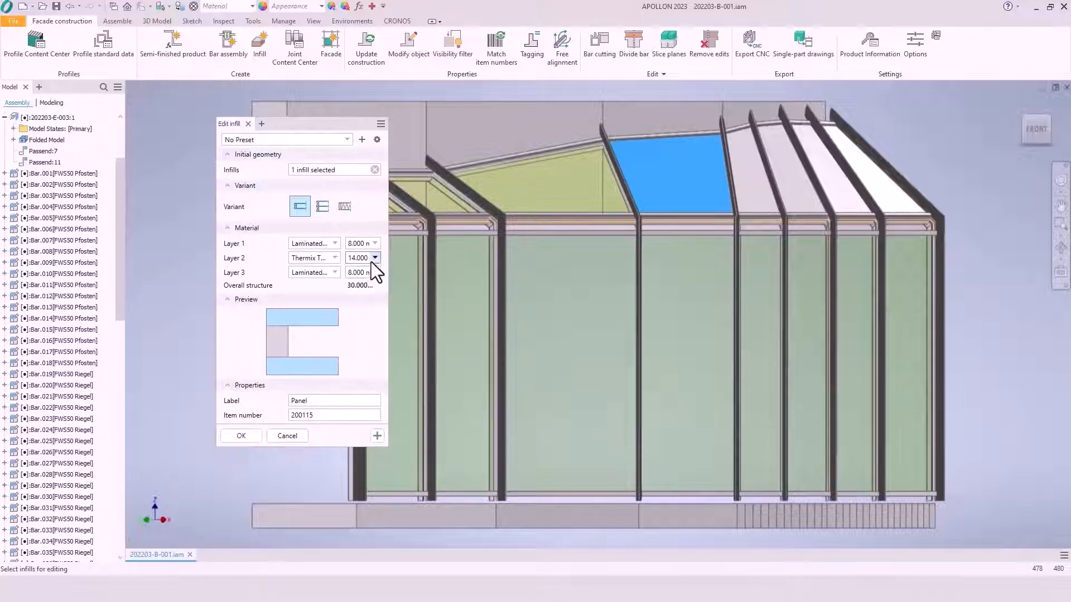
left_click(375, 258)
left_click(360, 441)
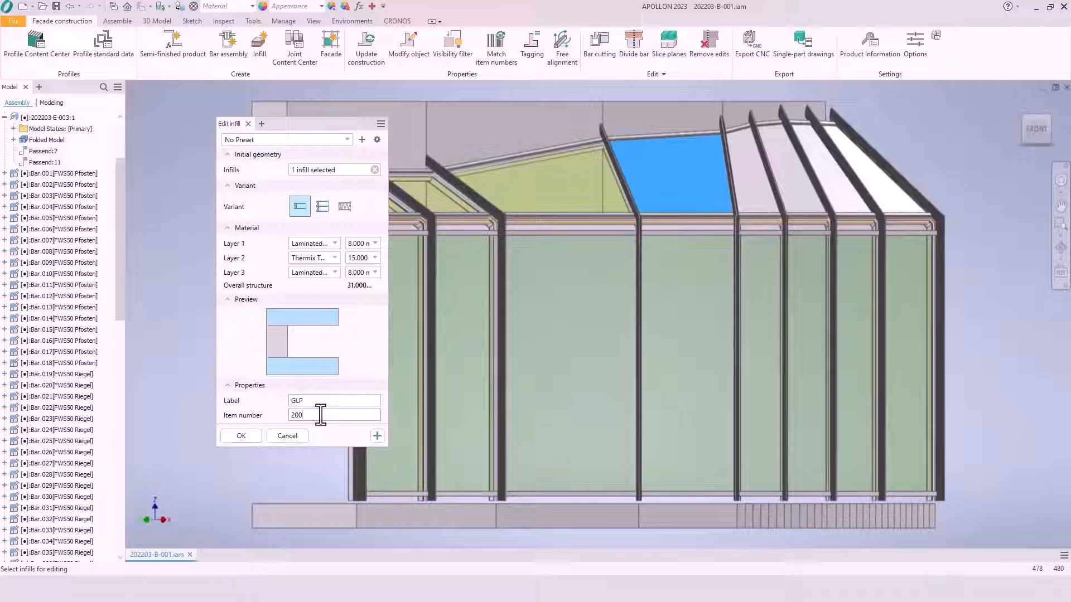
left_click(233, 437)
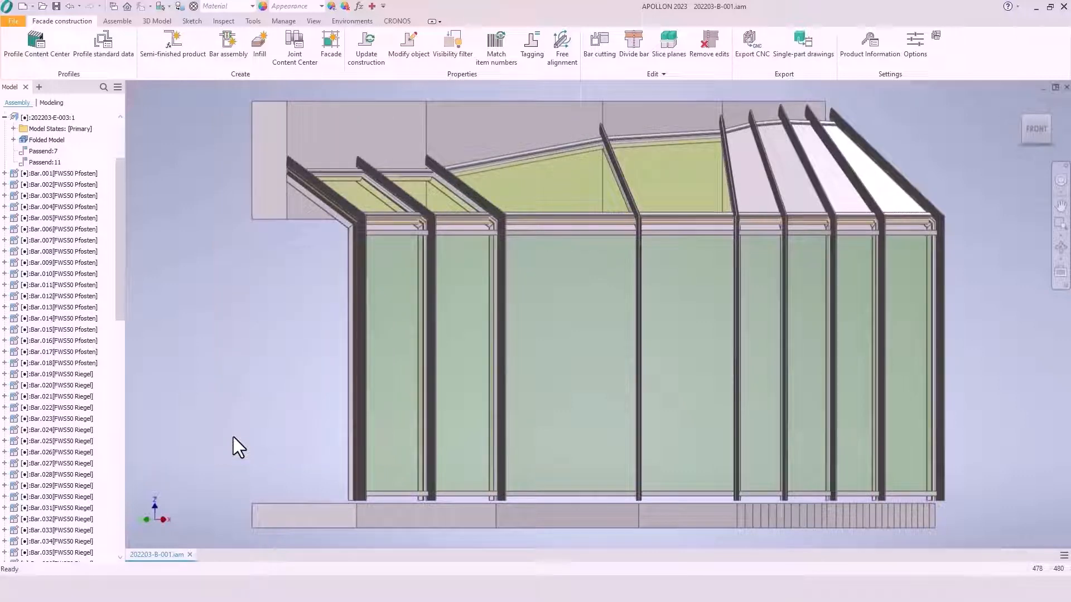
Examine the transoms and the joints between roof and front mullions along the whole facade
middle_click_drag(249, 305, 313, 200, "shift")
scroll(313, 203, "up", 10)
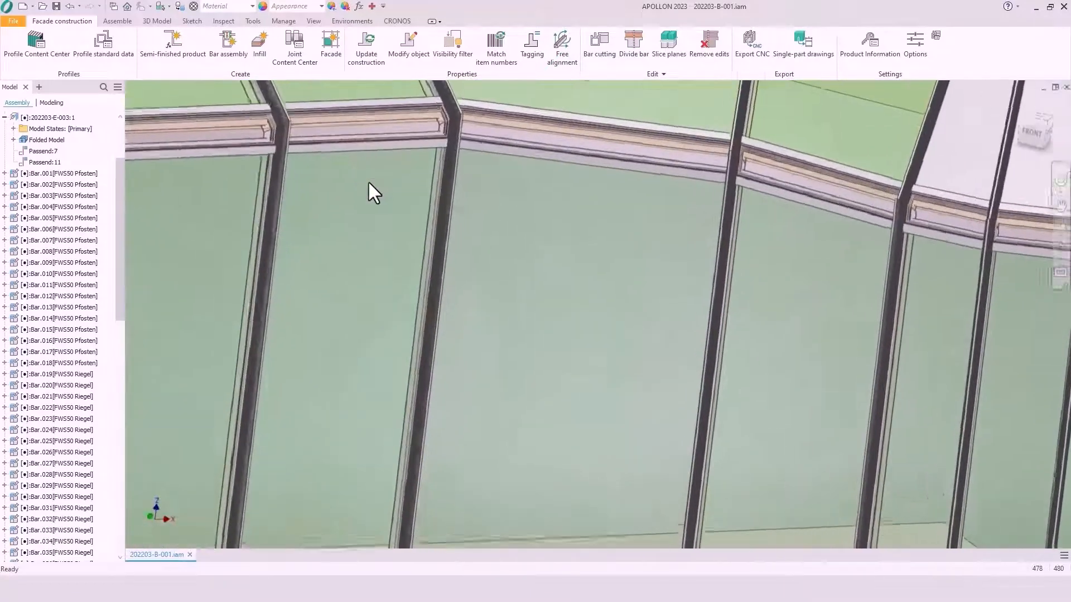
scroll(646, 397, "up", 6)
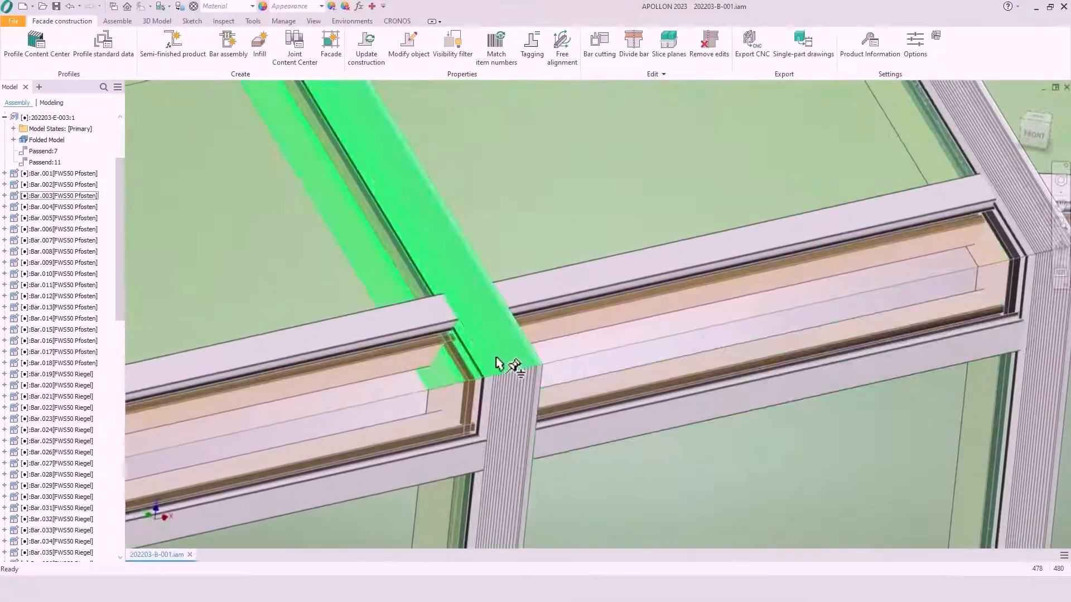
left_click_drag(725, 316, 878, 272, "shift")
middle_click_drag(878, 272, 448, 250, "shift")
scroll(477, 217, "up", 3)
middle_click_drag(477, 215, 521, 304, "shift")
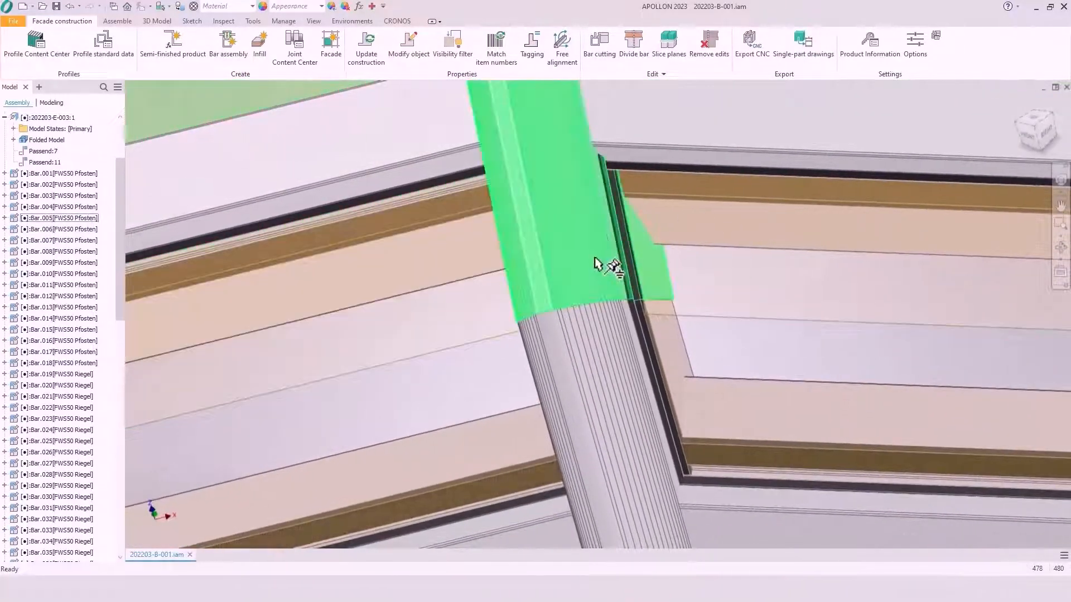
scroll(594, 258, "down", 6)
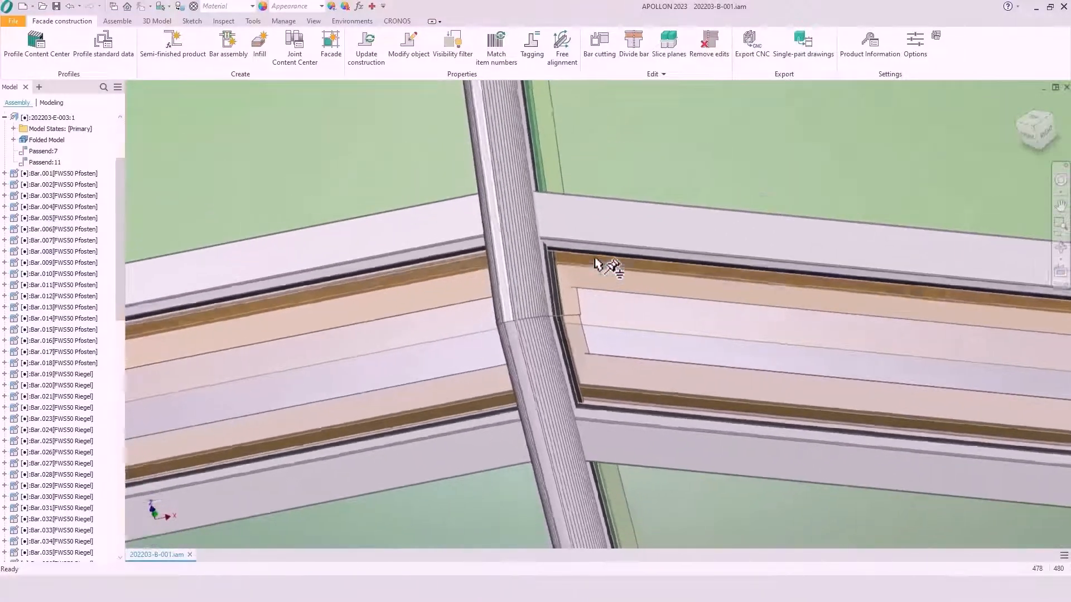
scroll(837, 341, "down", 1)
middle_click_drag(859, 332, 331, 221)
scroll(689, 258, "down", 2)
scroll(660, 232, "up", 6)
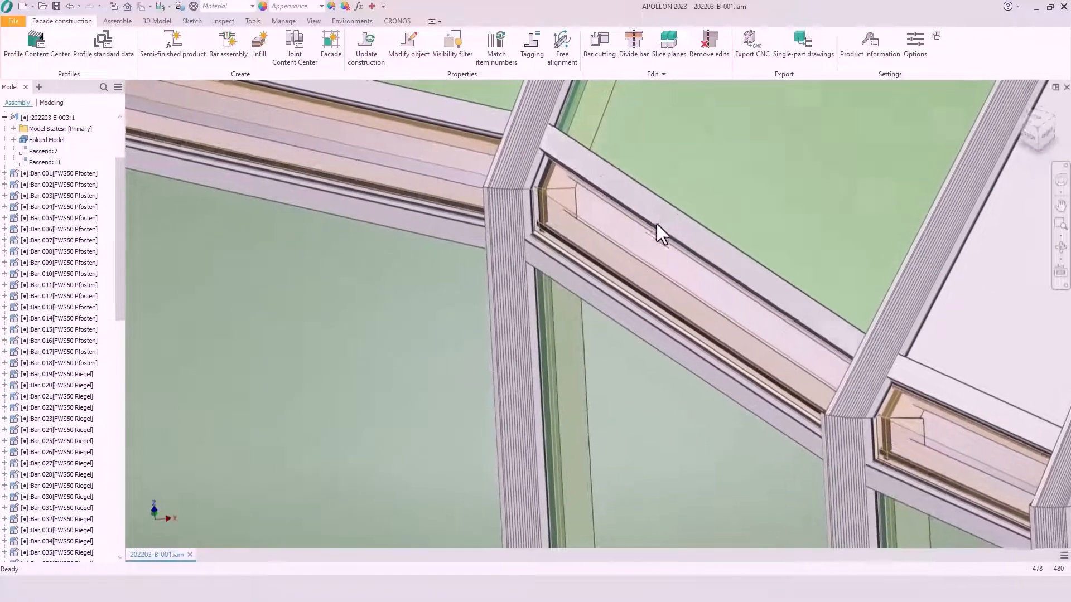
scroll(764, 268, "down", 5)
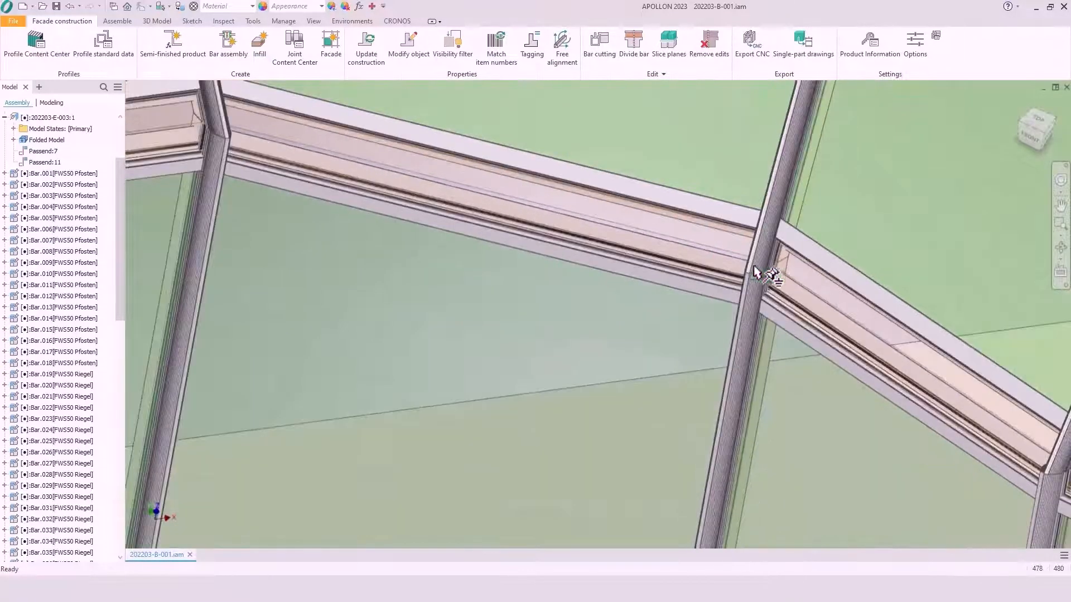
middle_click_drag(754, 272, 1029, 151, "shift")
left_click(1024, 139)
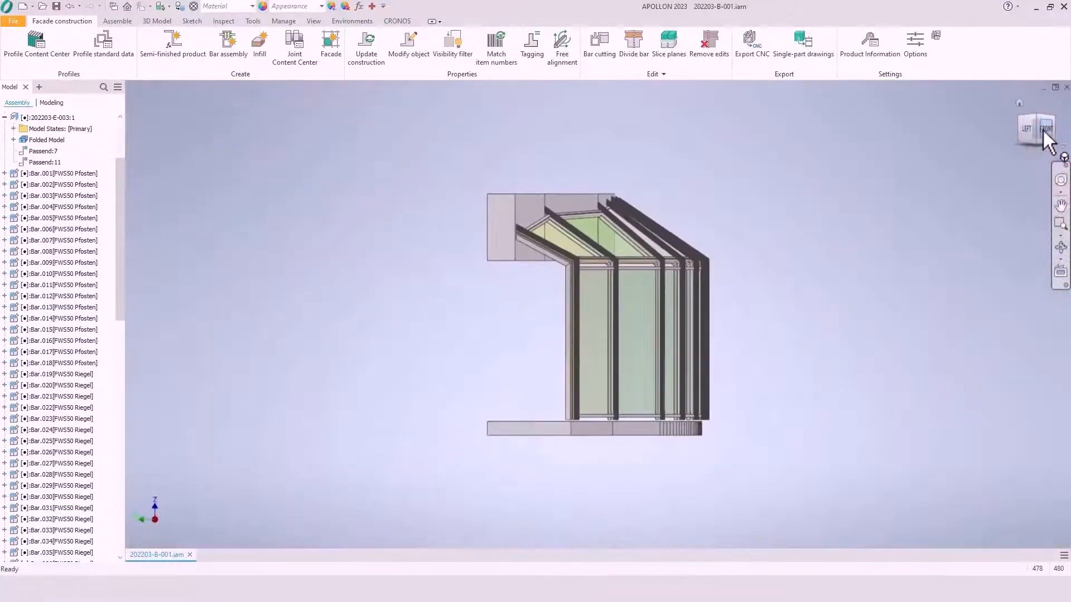
key("F6")
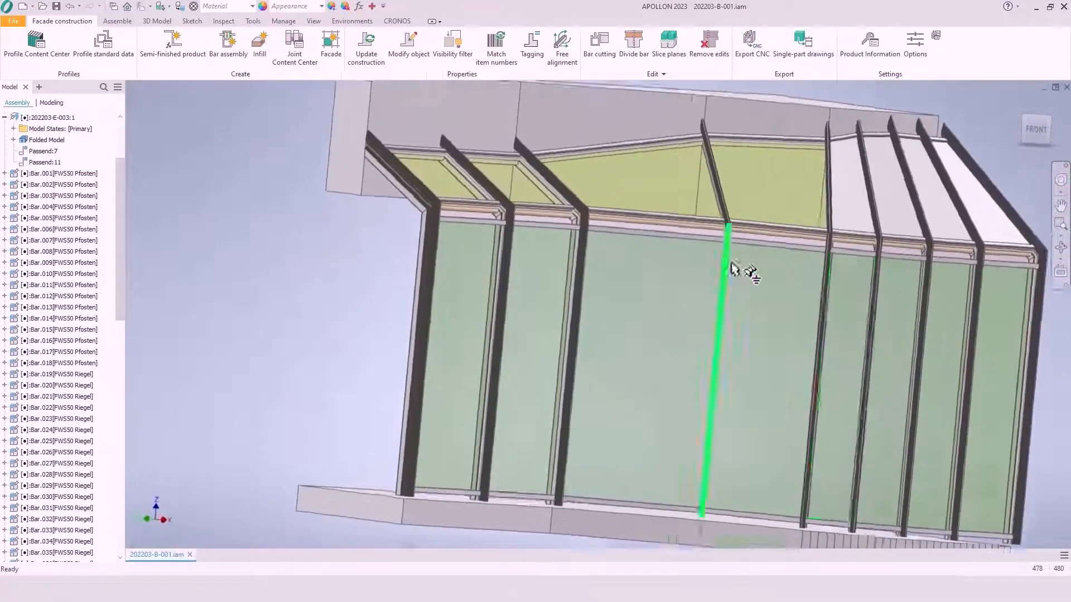
scroll(594, 263, "up", 6)
middle_click_drag(336, 292, 690, 219, "shift")
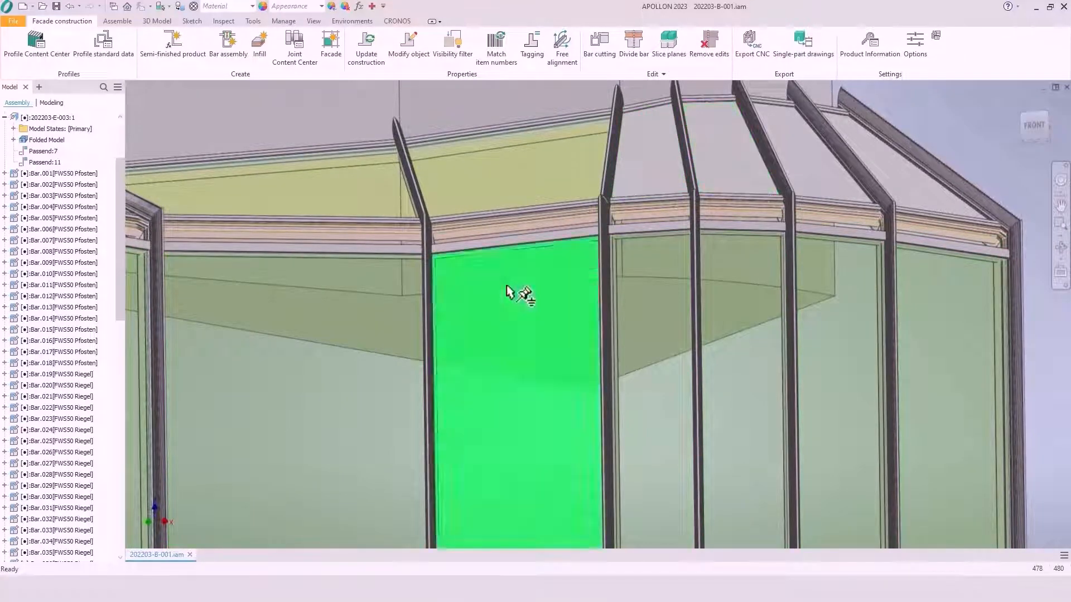
scroll(615, 240, "down", 3)
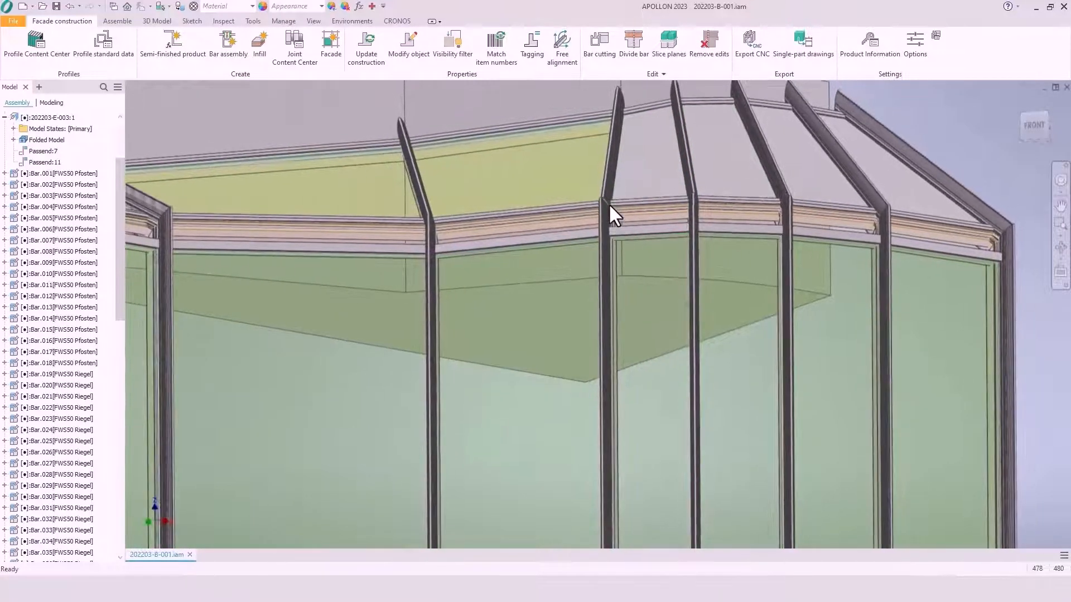
Rotate the vertical mullion Bar.010 below the glazed-to-solid roof transition by 8° with Free alignment, aligned to surface A
scroll(614, 215, "up", 4)
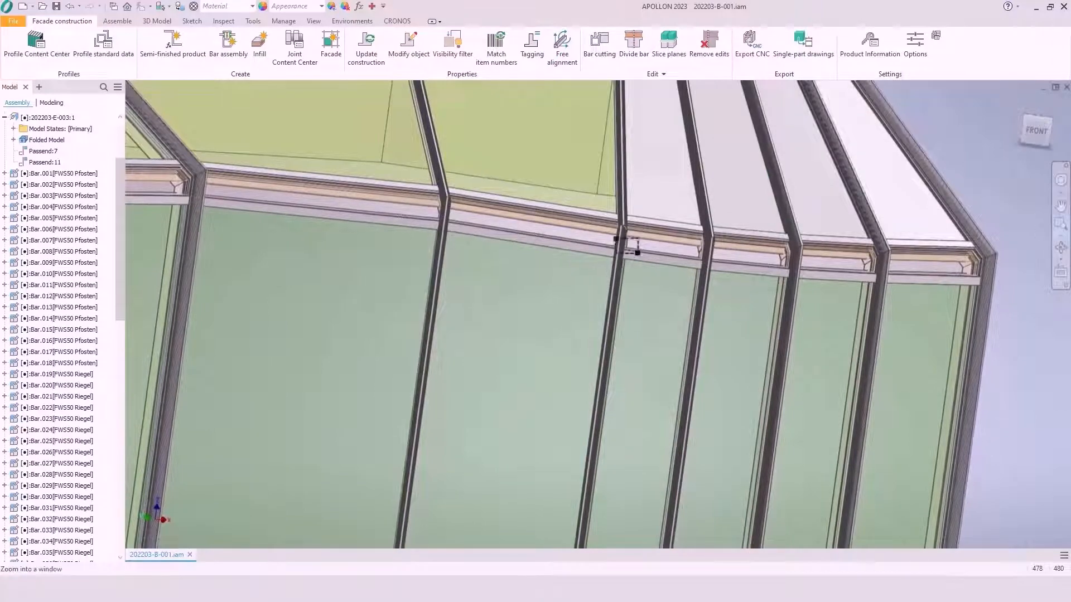
left_click_drag(744, 273, 771, 287)
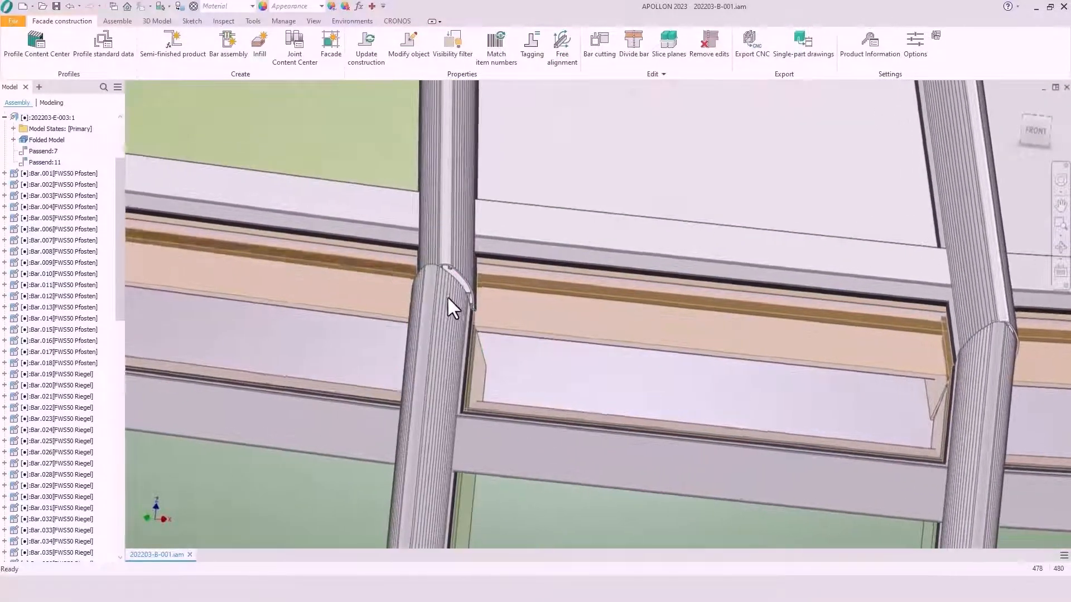
scroll(447, 295, "up", 1)
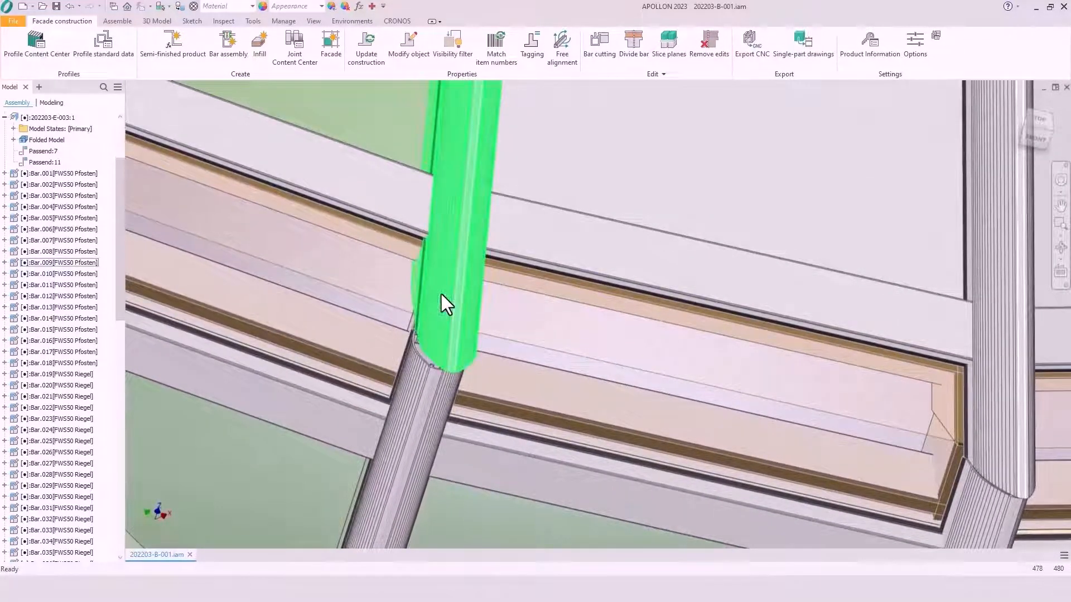
left_click(558, 40)
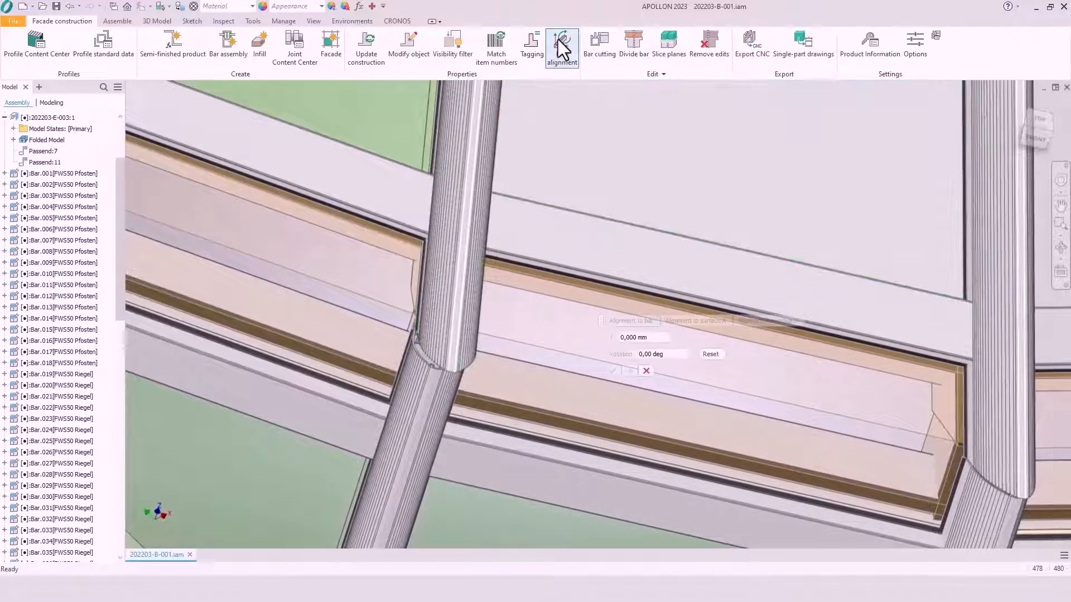
left_click(427, 389)
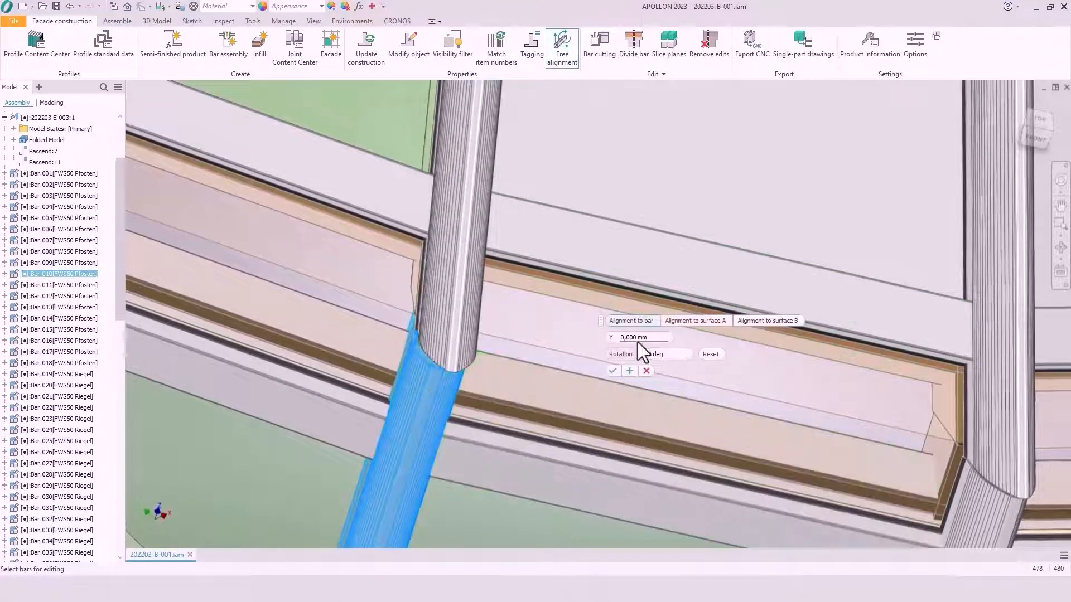
left_click(688, 320)
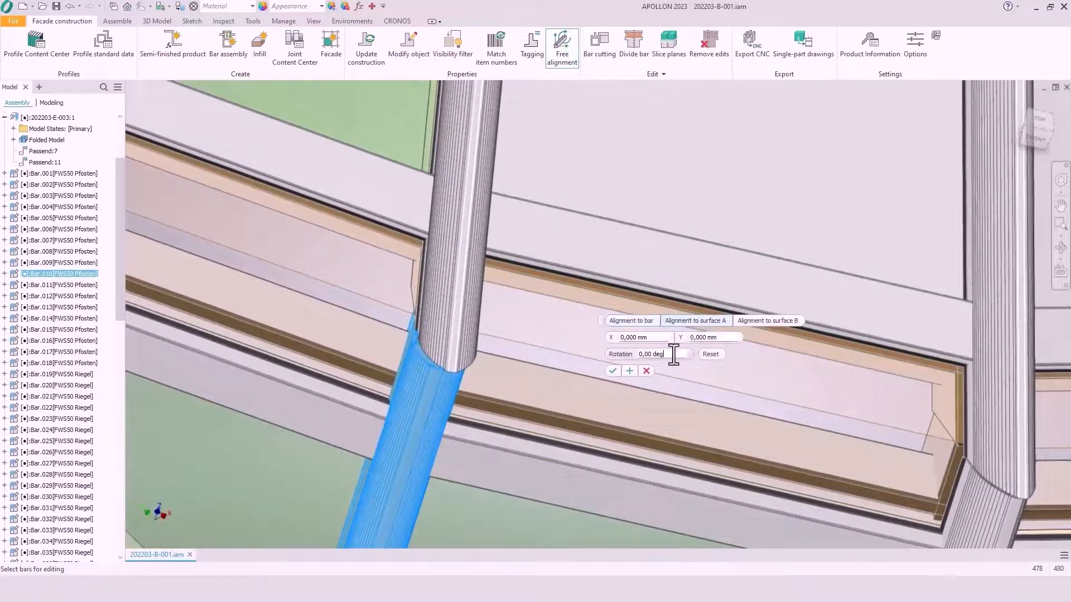
type("8")
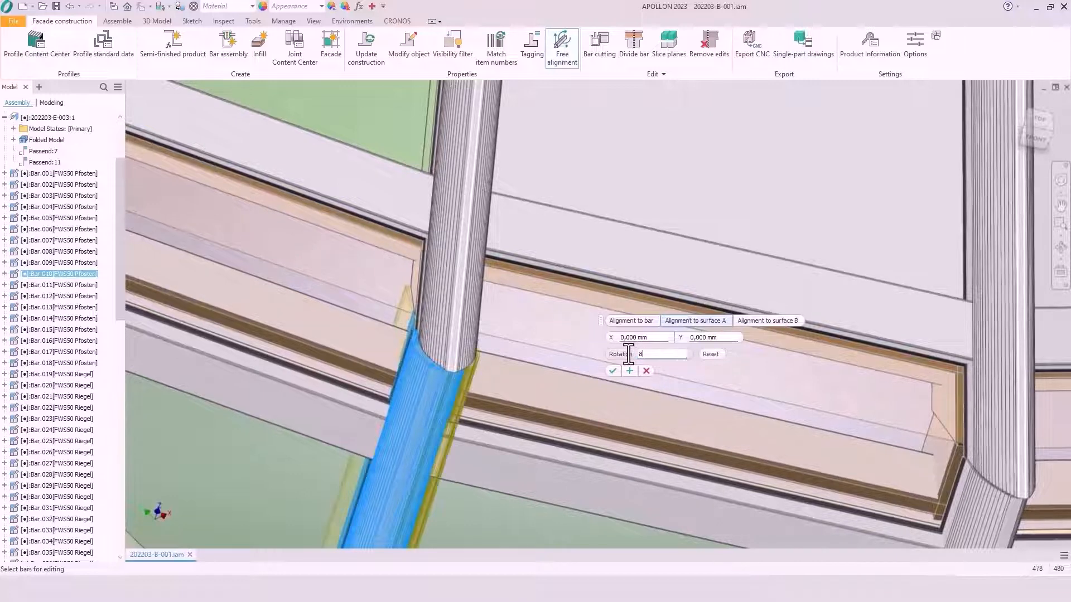
scroll(401, 309, "up", 3)
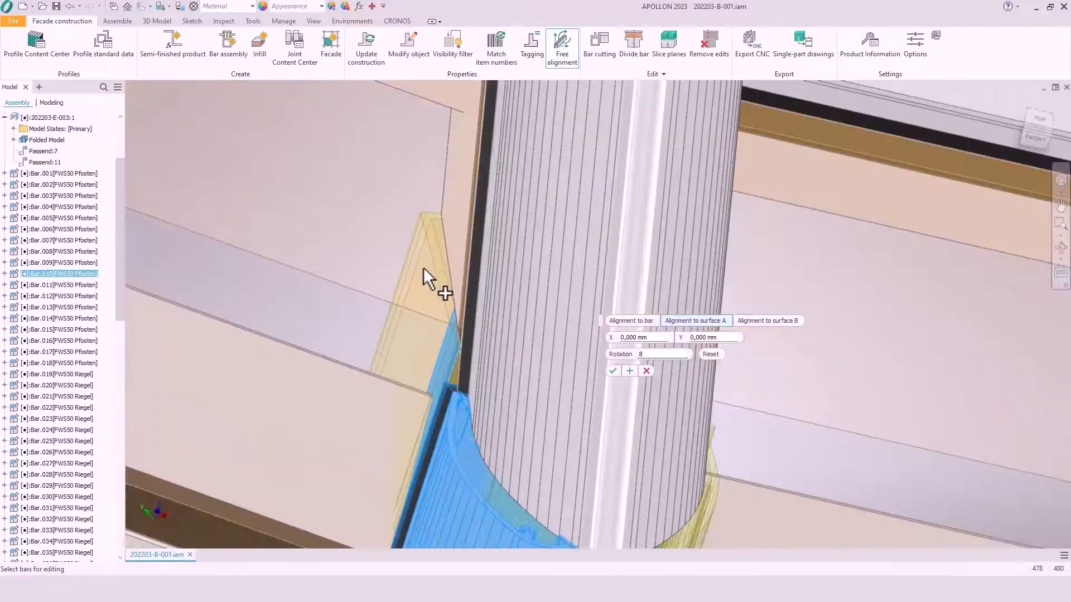
scroll(425, 260, "down", 1)
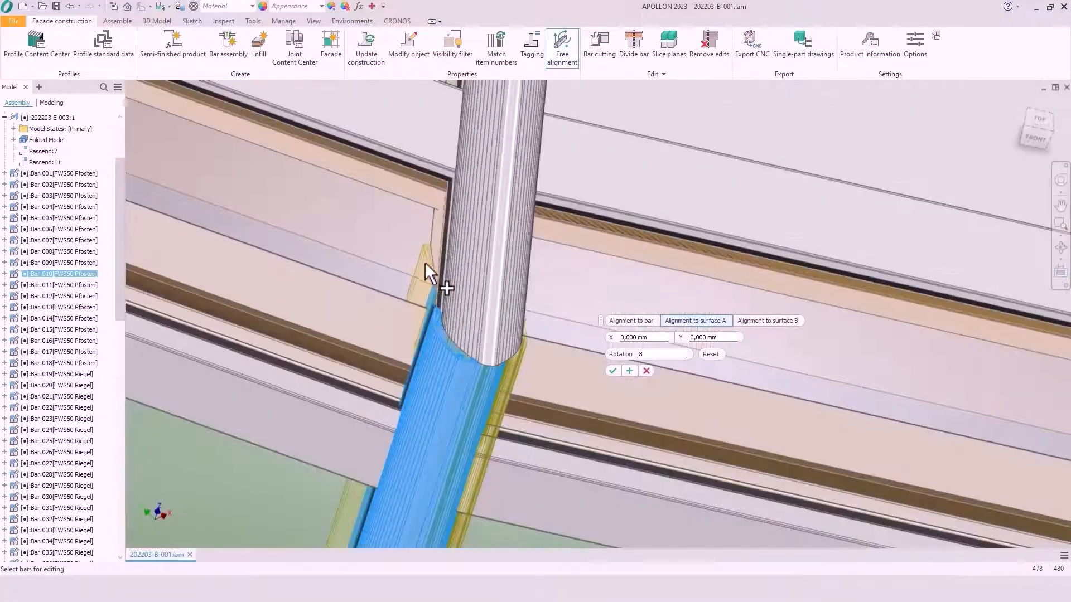
left_click(612, 371)
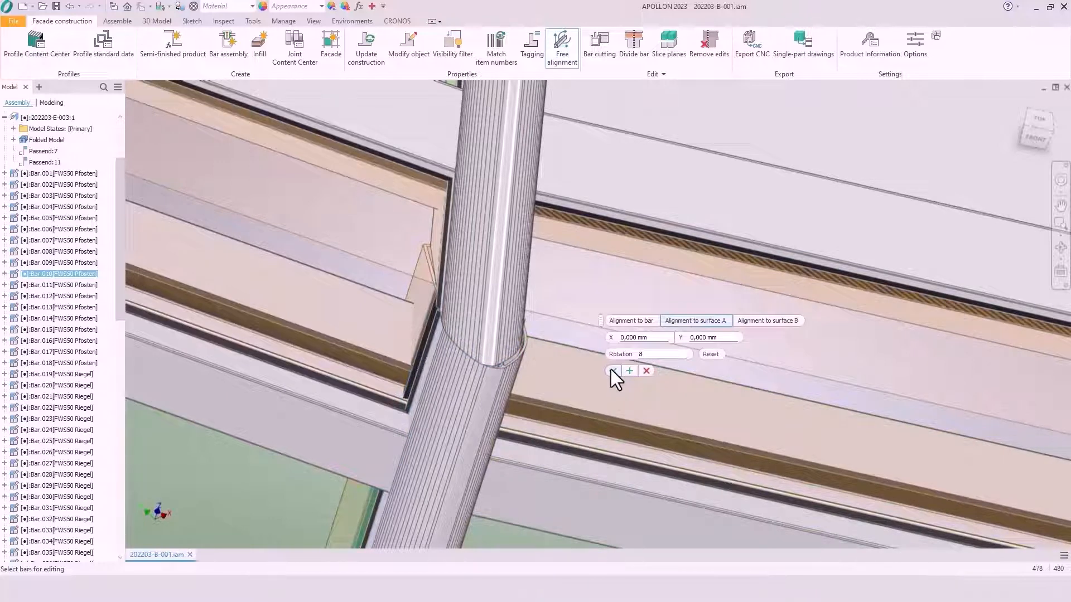
left_click(613, 371)
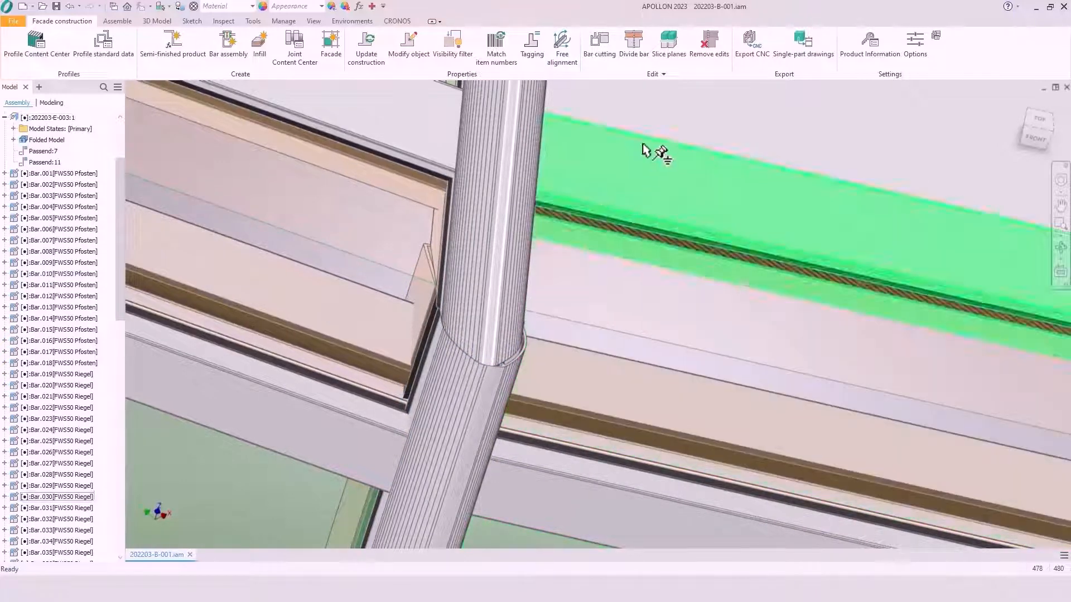
Rotate the adjoining inclined roof mullion Bar.009 by -2.5° with Free alignment, aligned to surface A
left_click(562, 46)
left_click(507, 254)
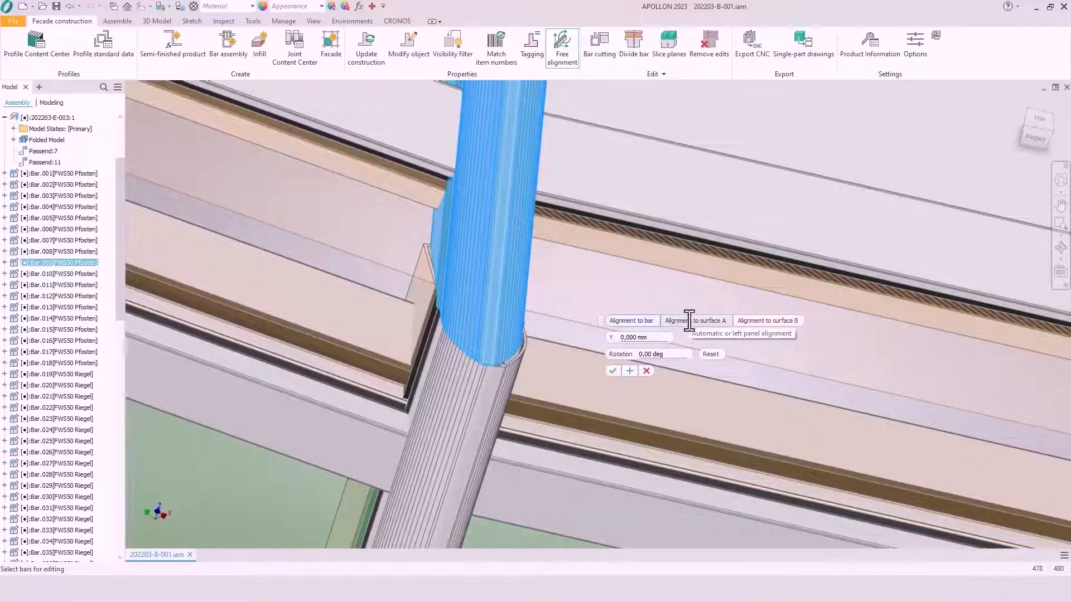
left_click(689, 320)
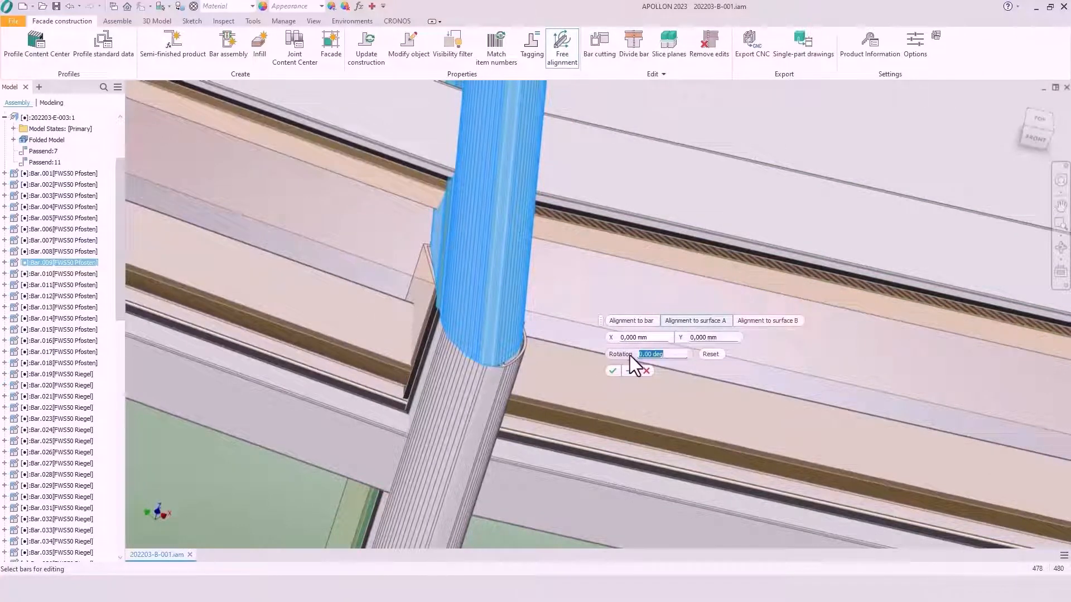
type("2,5")
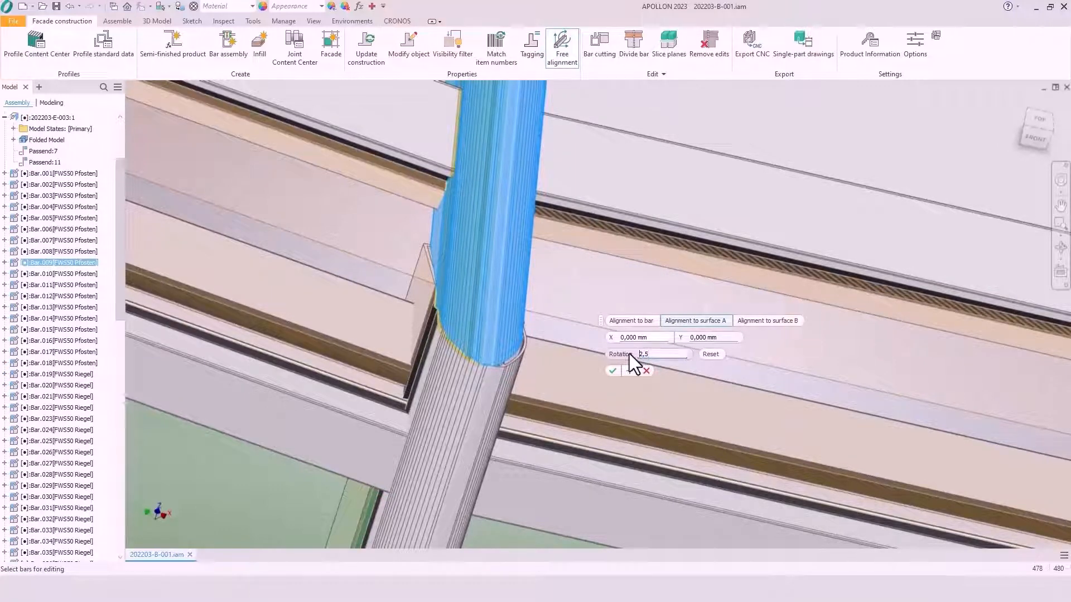
type("-")
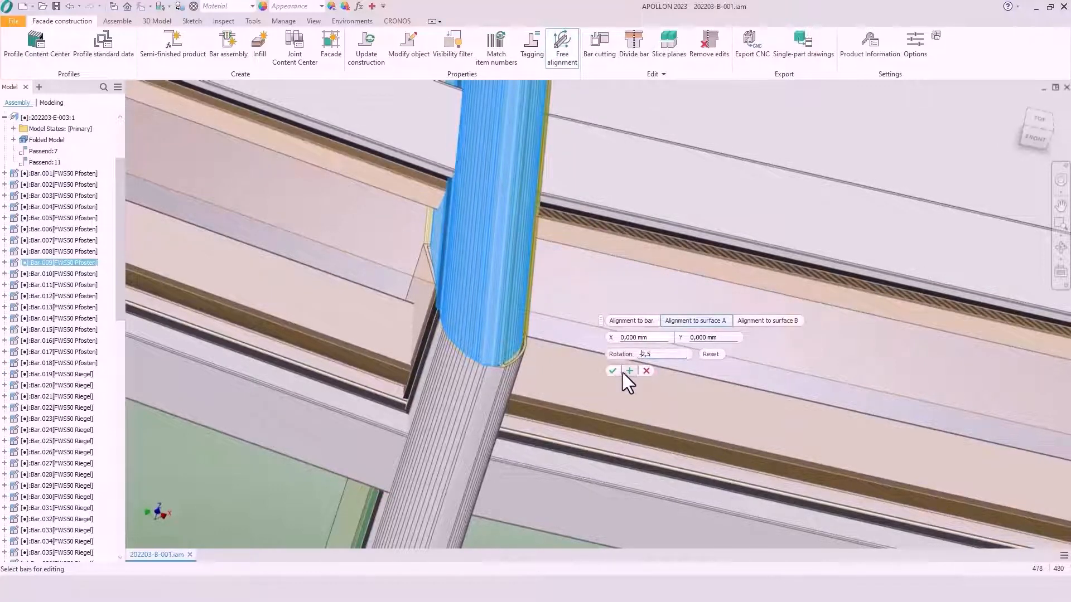
left_click(612, 371)
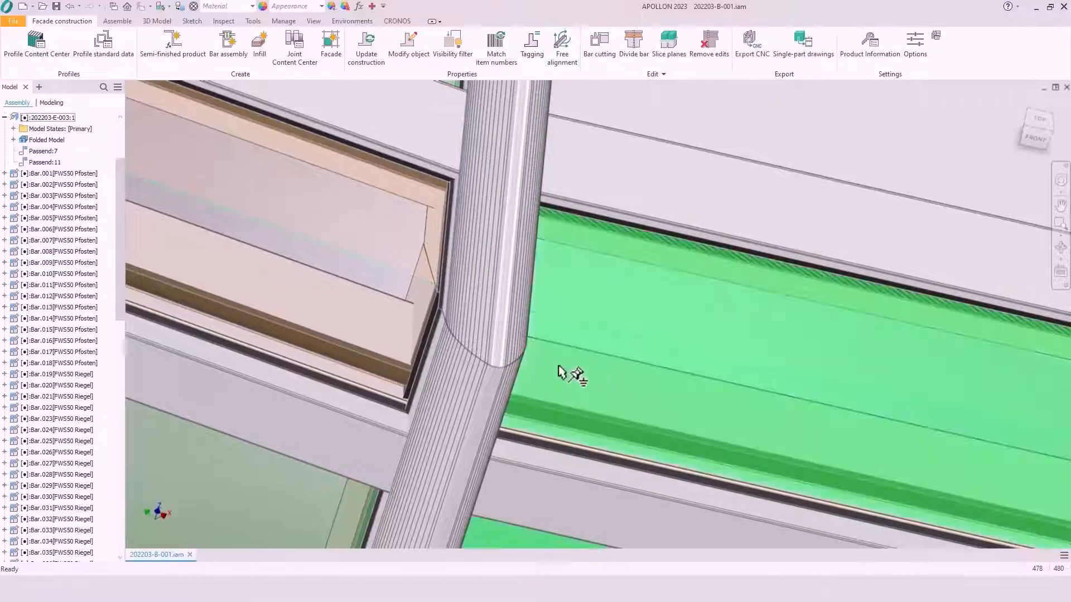
At the neighbouring joint, rotate the inclined roof mullion Bar.011 by -2.5° with Free alignment, aligned to surface A
middle_click_drag(459, 366, 482, 388, "shift")
scroll(803, 267, "down", 4)
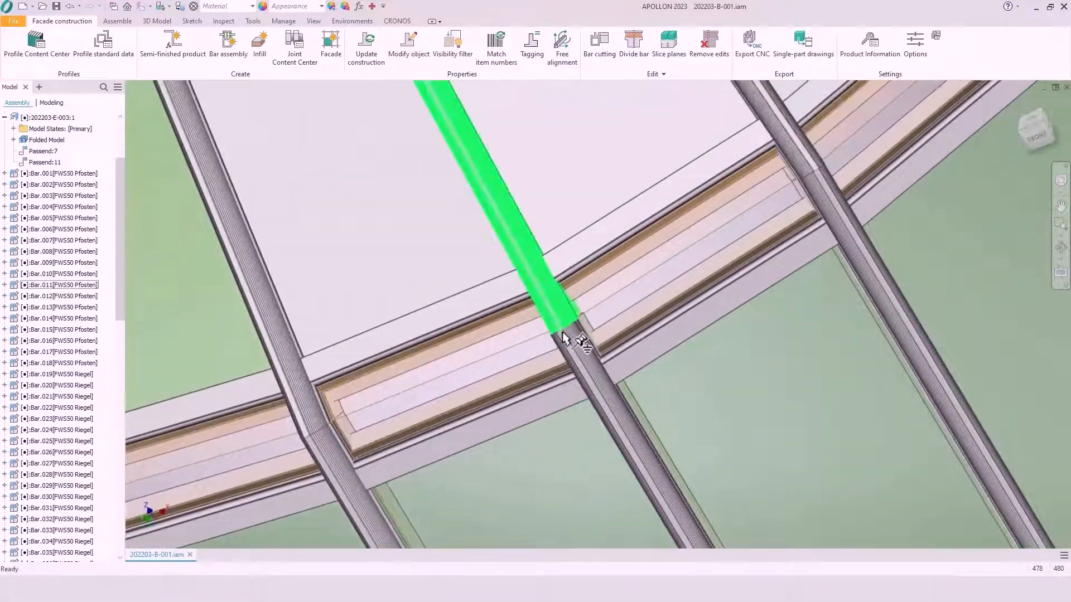
scroll(574, 330, "up", 5)
middle_click_drag(563, 333, 639, 266, "shift")
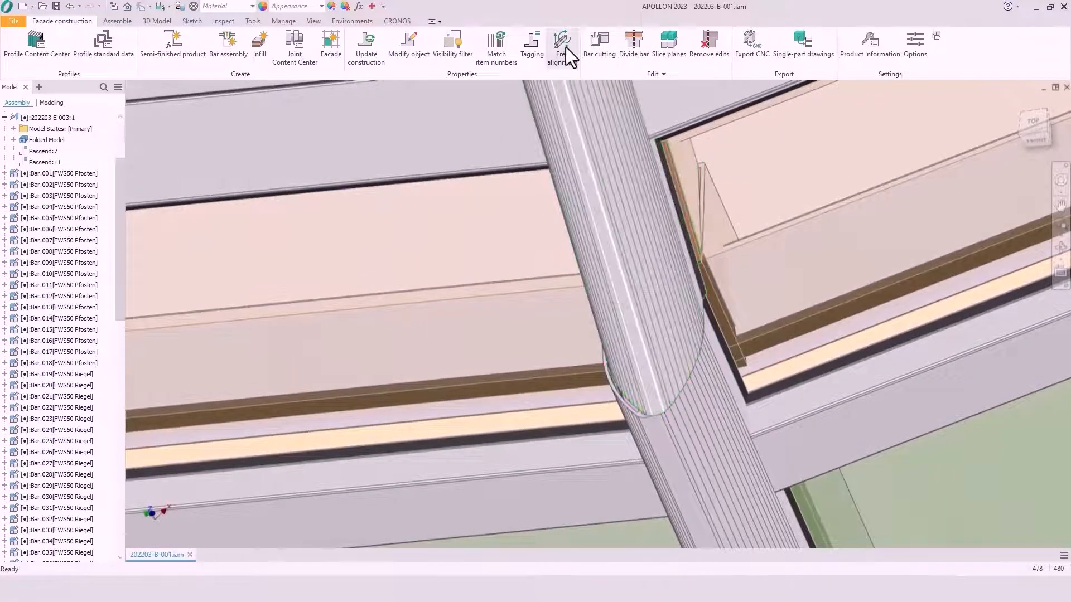
left_click(558, 51)
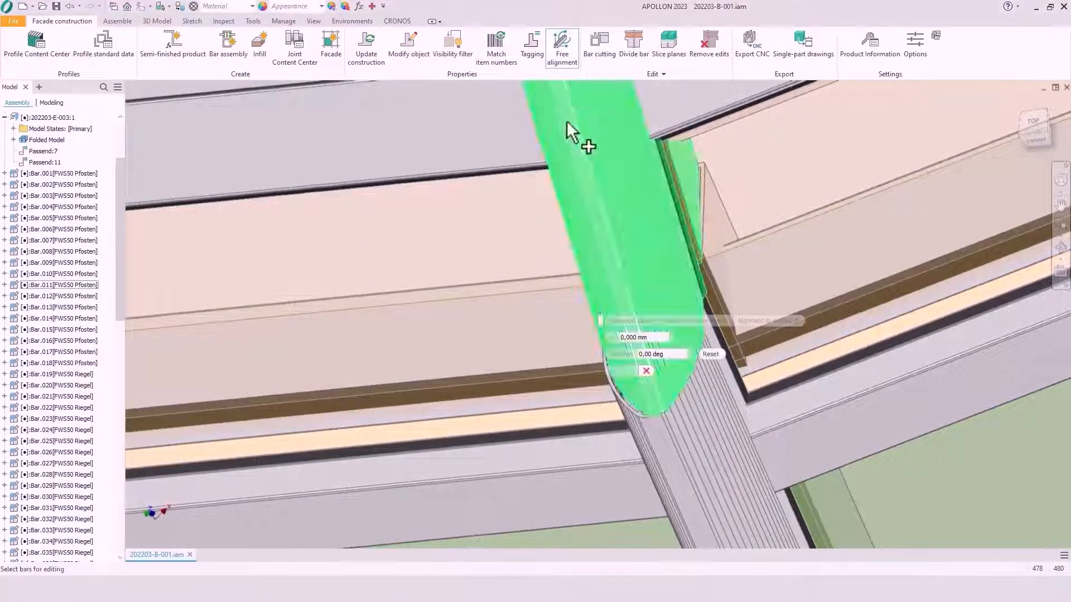
left_click(587, 177)
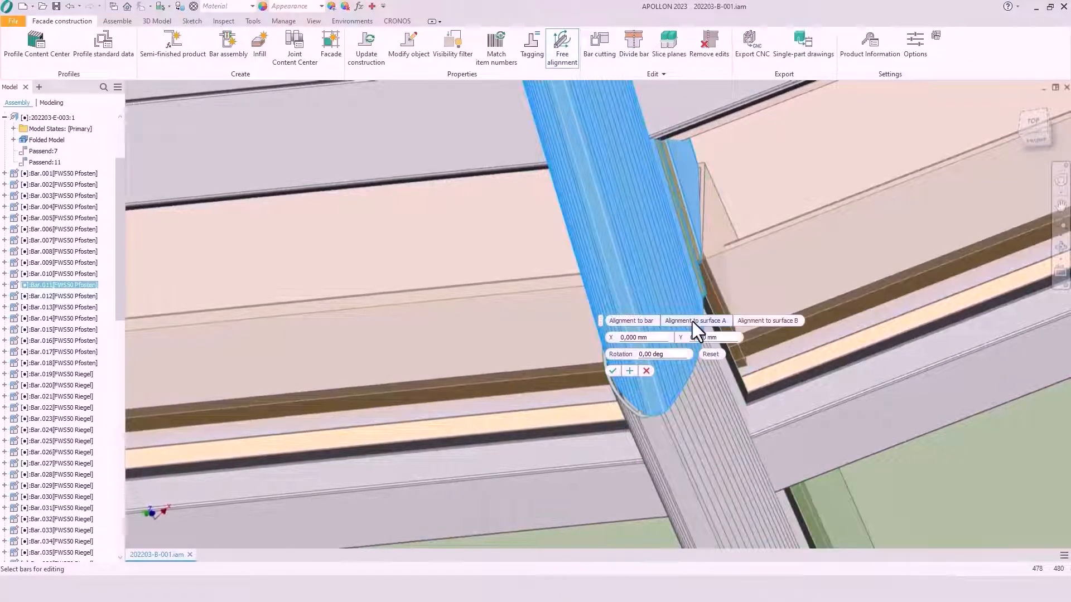
left_click(670, 357)
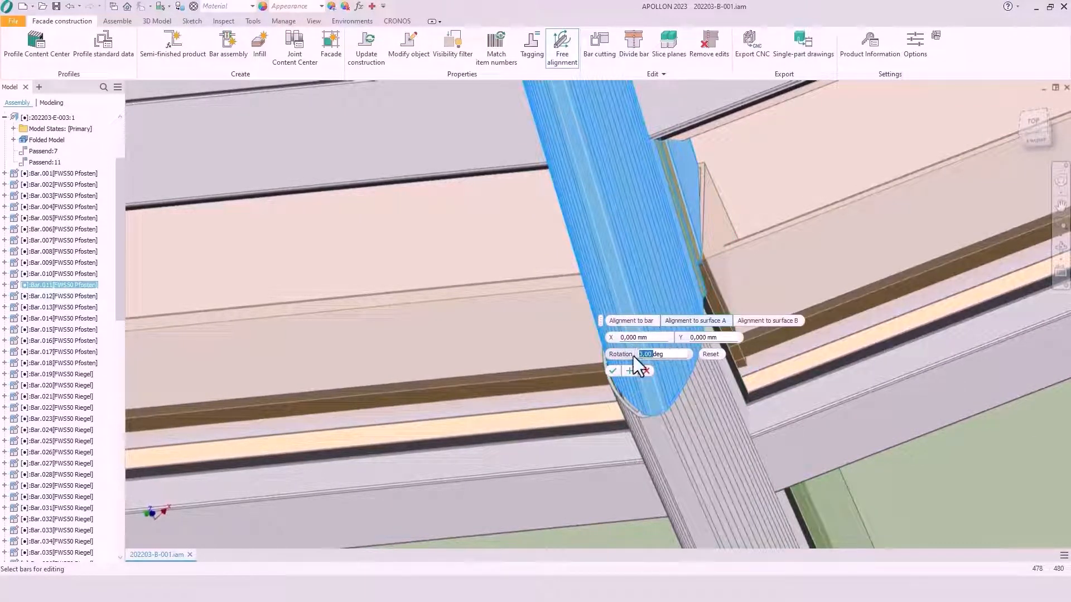
type("-2,5")
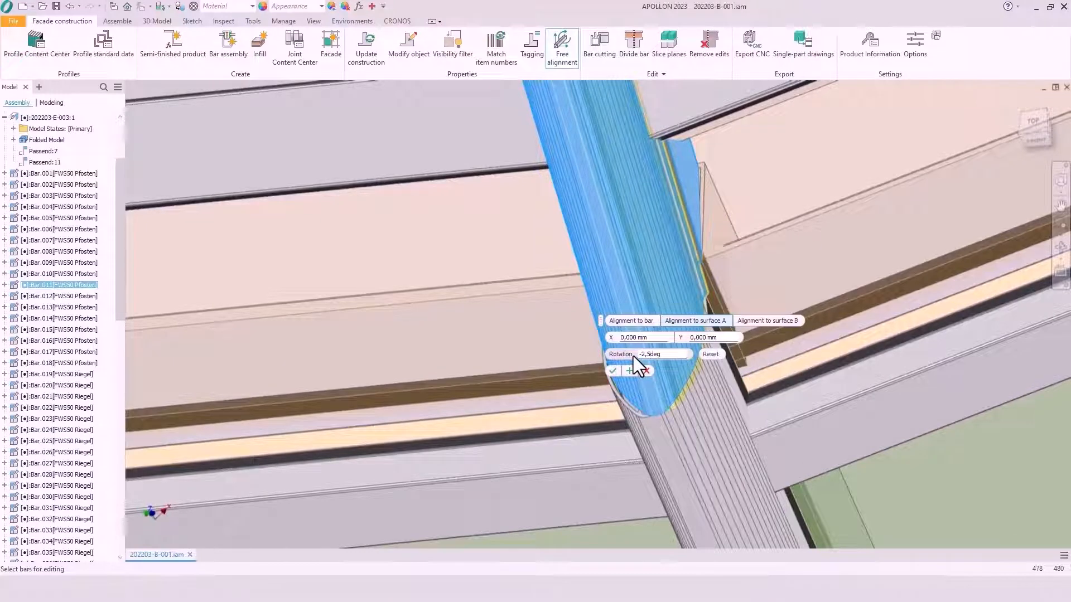
key("Return")
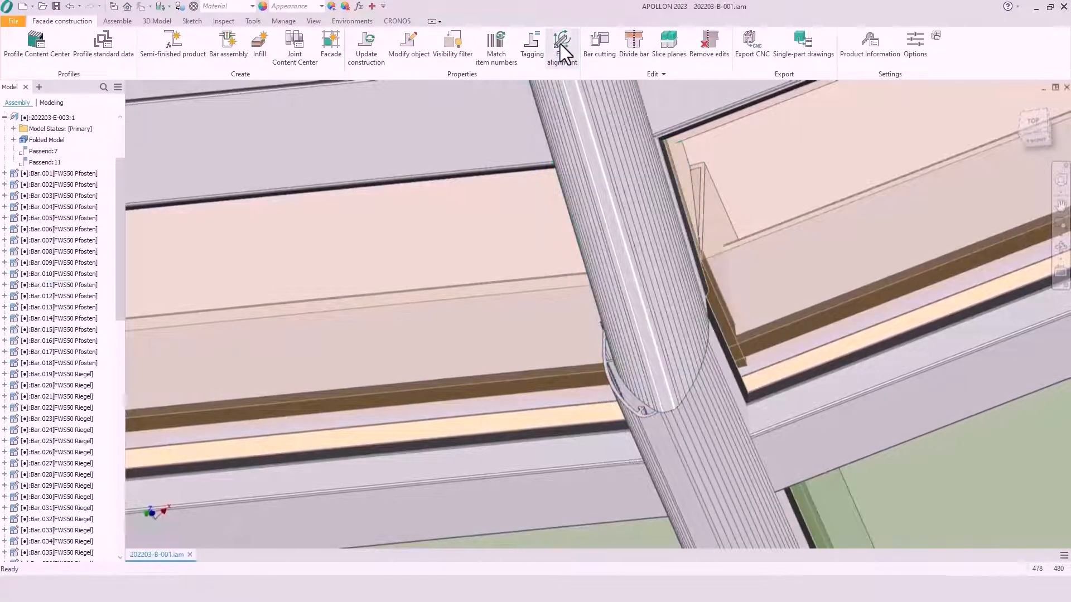
Rotate the vertical mullion Bar.012 at the same joint by 4° using alignment to bar, and check the joint up close
left_click(562, 53)
left_click(698, 446)
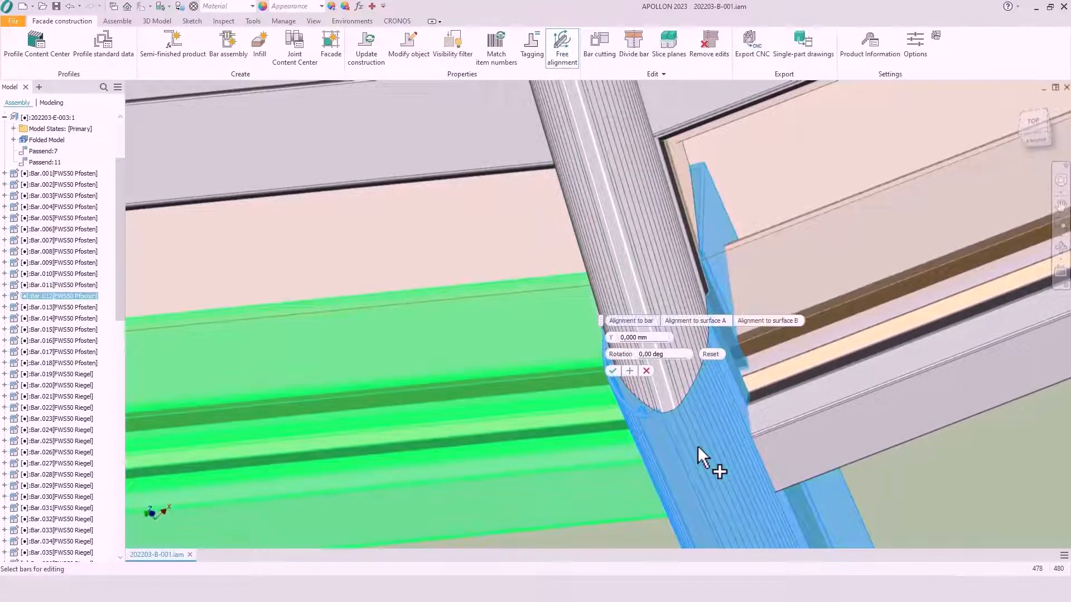
left_click(672, 355)
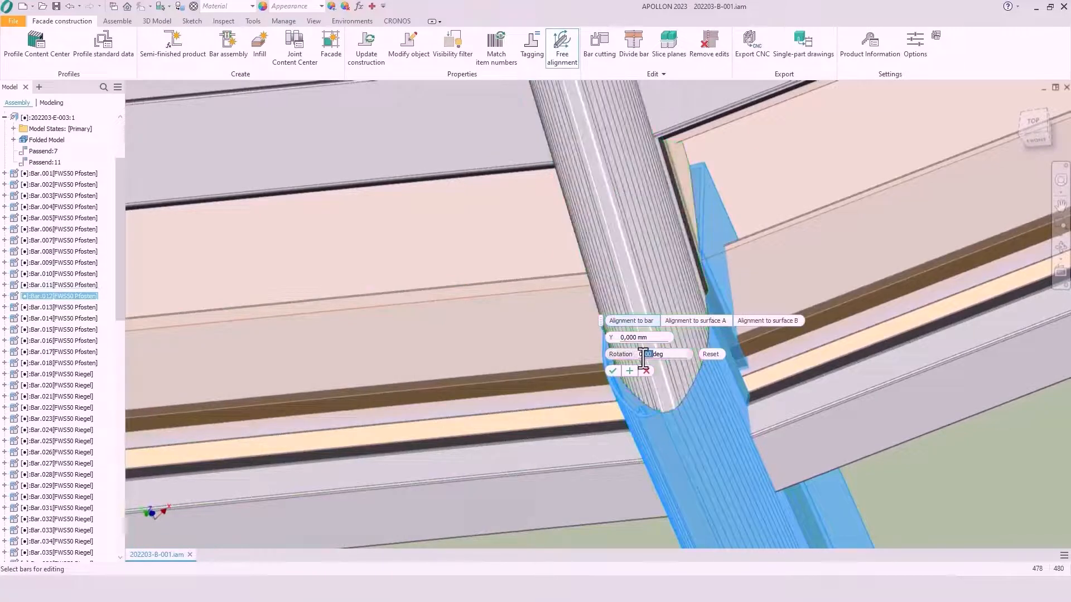
type("4")
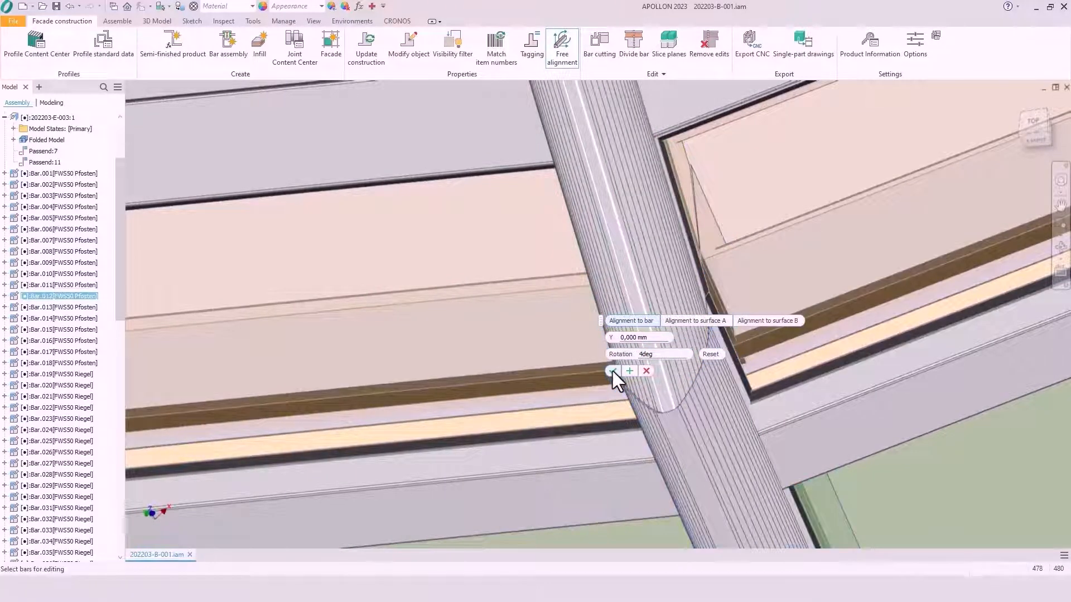
left_click(612, 371)
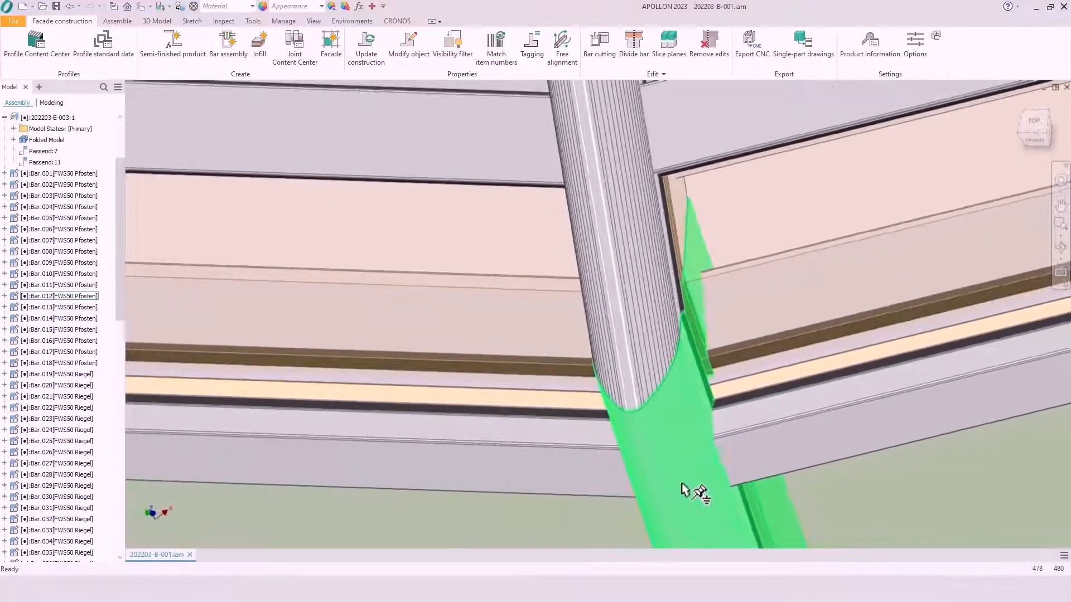
scroll(675, 468, "up", 5)
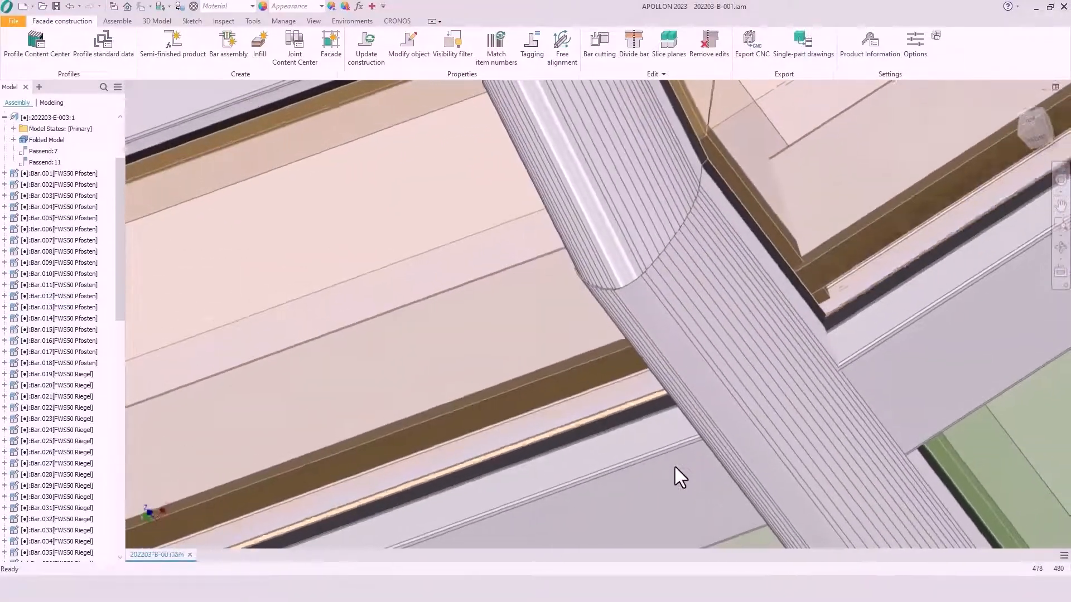
Apply a visibility filter to all components, hiding infills and covers while keeping the bars' main profiles displayed
scroll(675, 467, "up", 5)
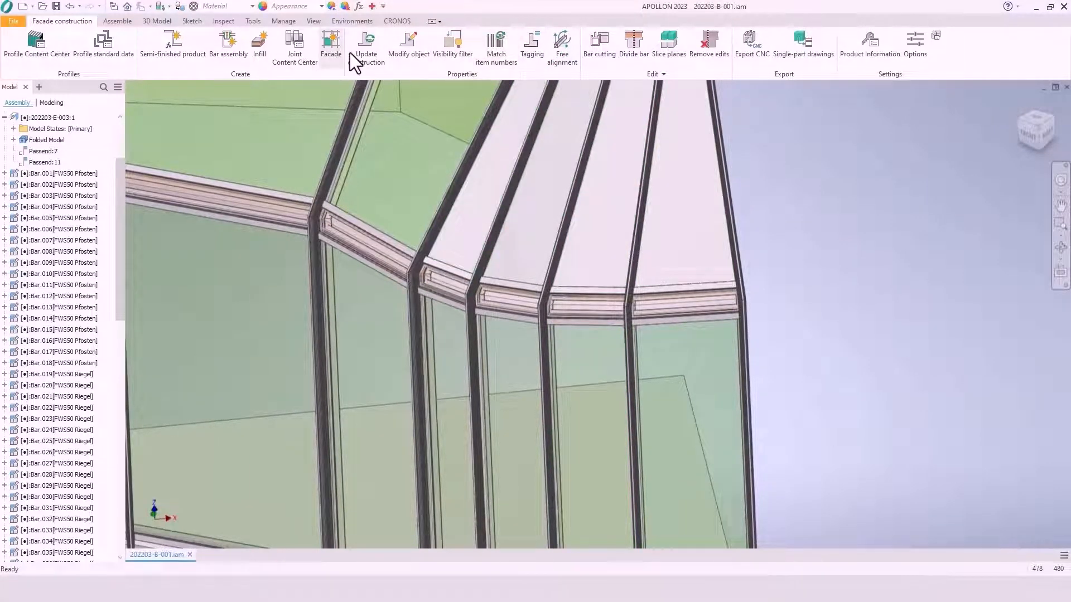
left_click(440, 46)
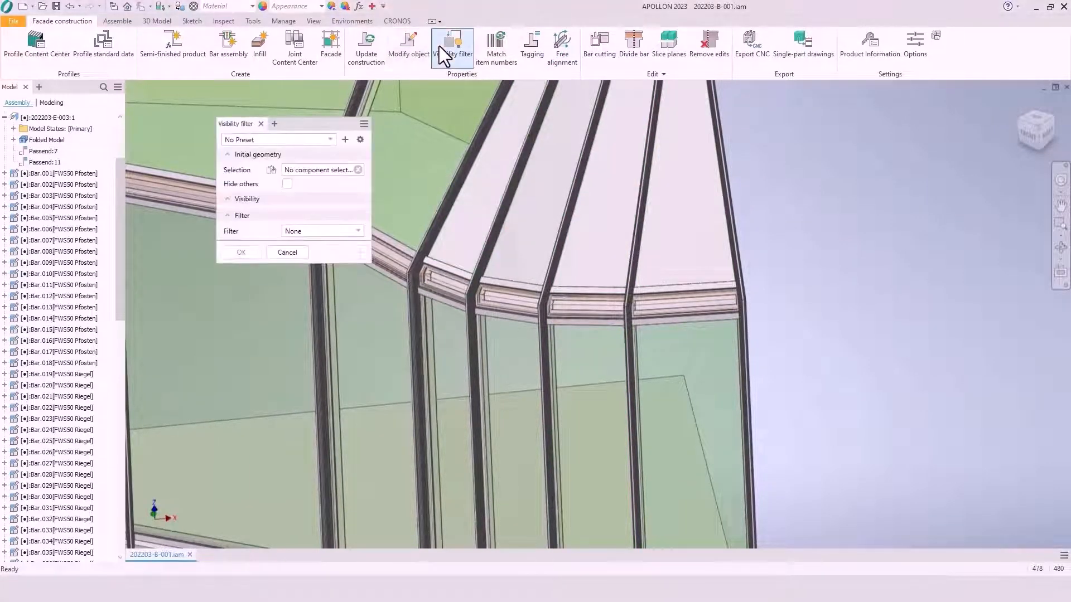
left_click(273, 169)
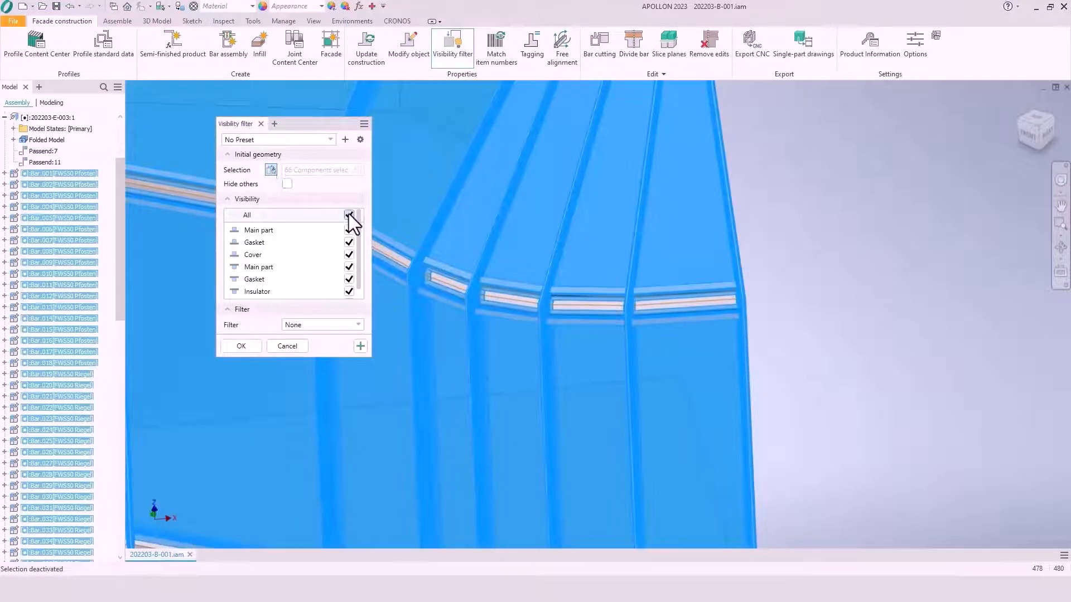
left_click(350, 267)
left_click(241, 346)
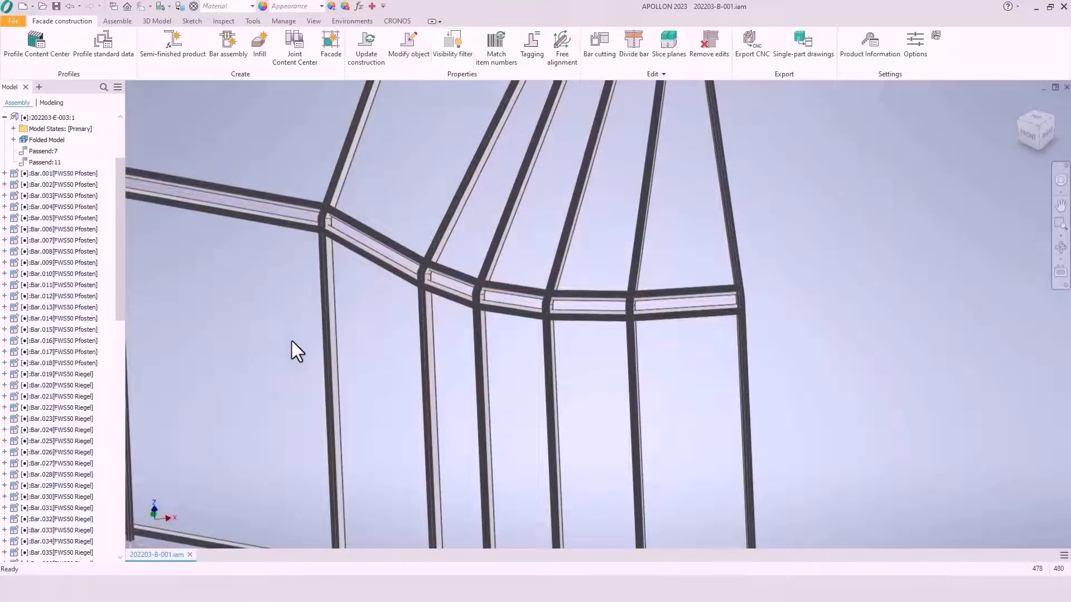
Examine the inner faces and drilled holes of the inclined roof mullions from inside the facade
middle_click_drag(294, 349, 686, 322, "shift")
scroll(686, 322, "up", 10)
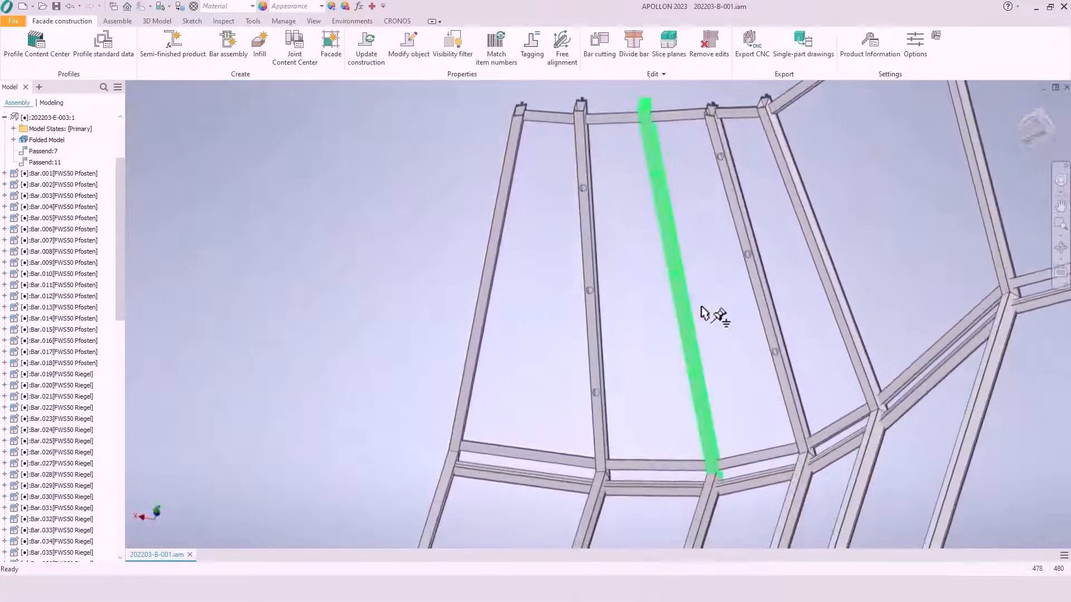
scroll(831, 364, "up", 8)
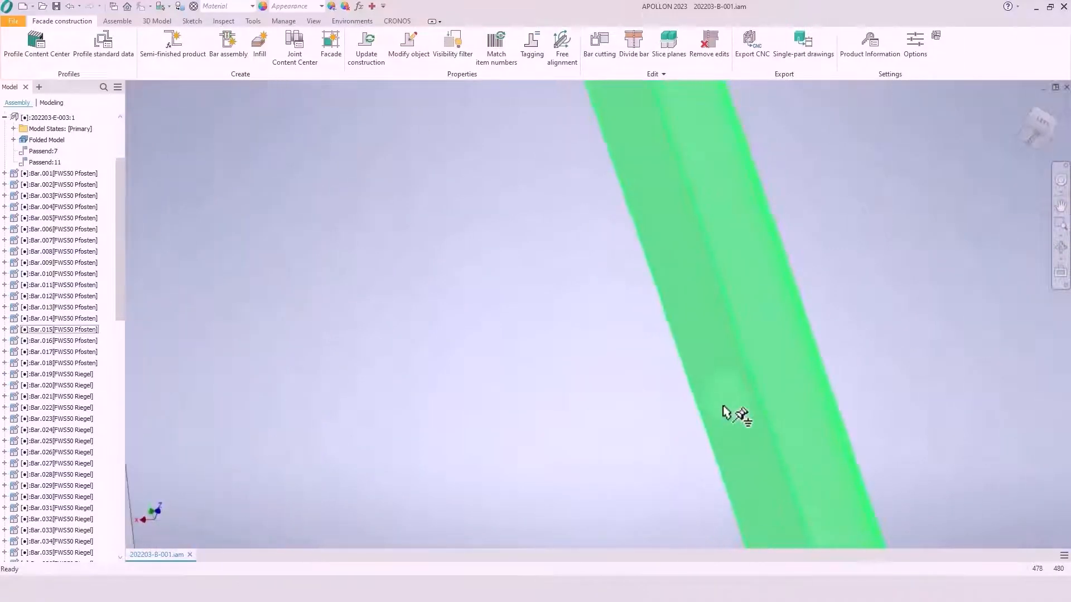
scroll(580, 389, "up", 5)
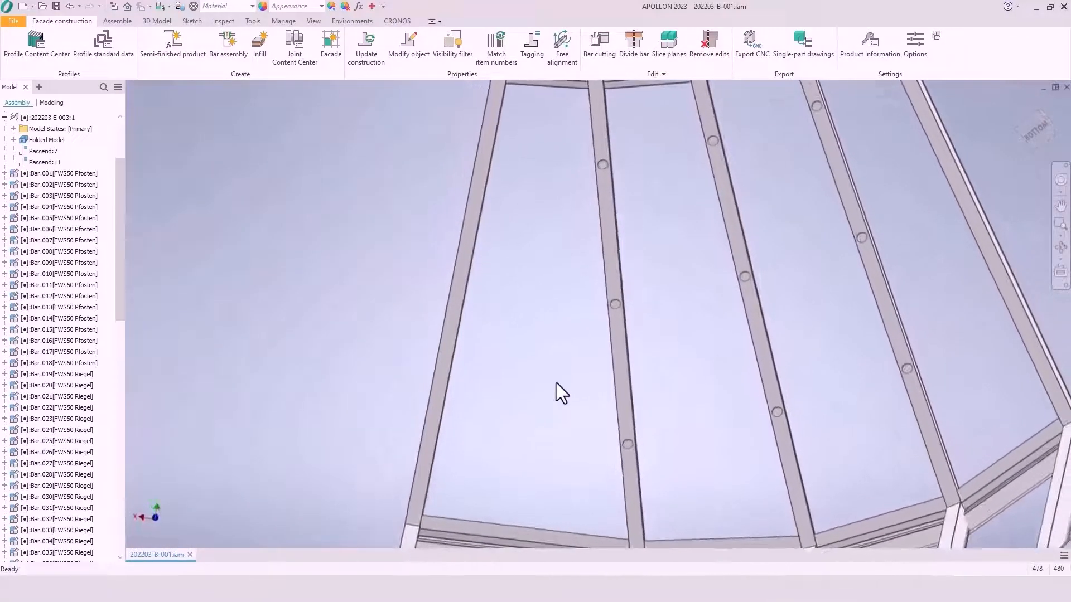
Start a 2D sketch on the inner face of the outermost inclined roof mullion
left_click(127, 22)
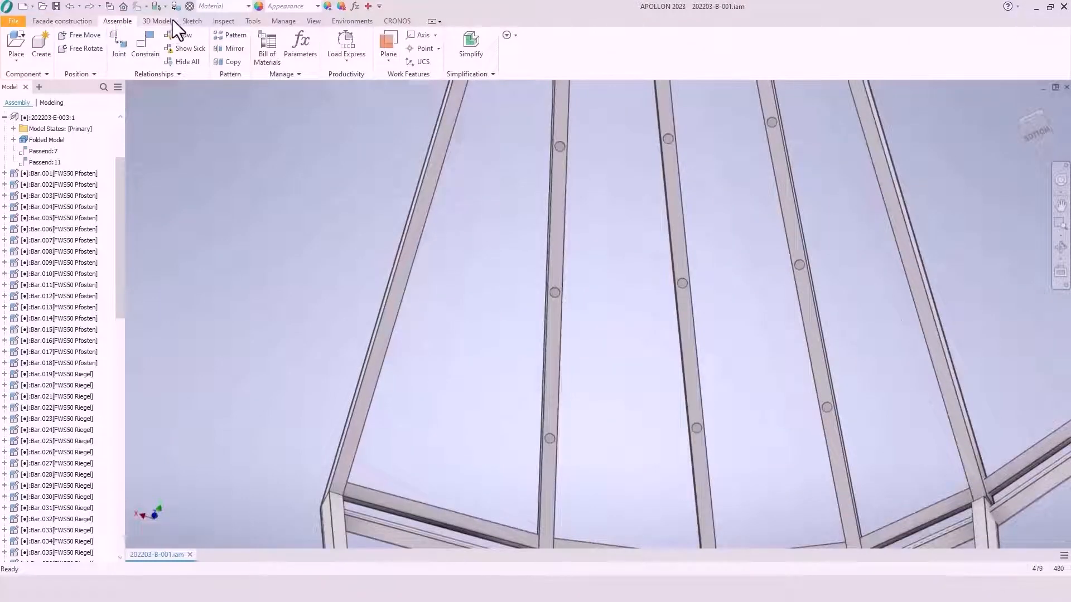
left_click(191, 21)
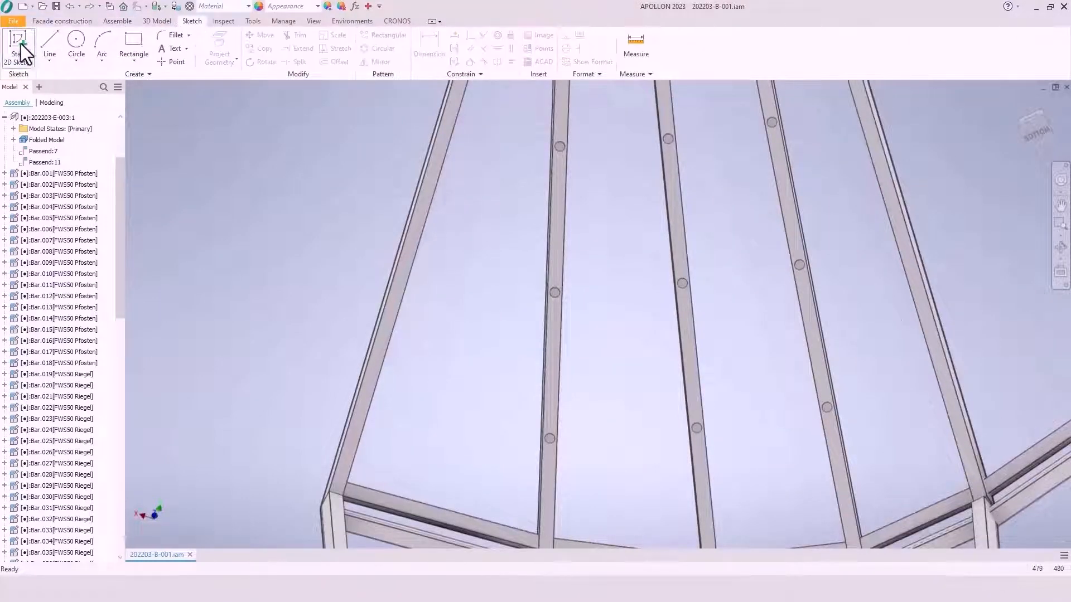
left_click(414, 235)
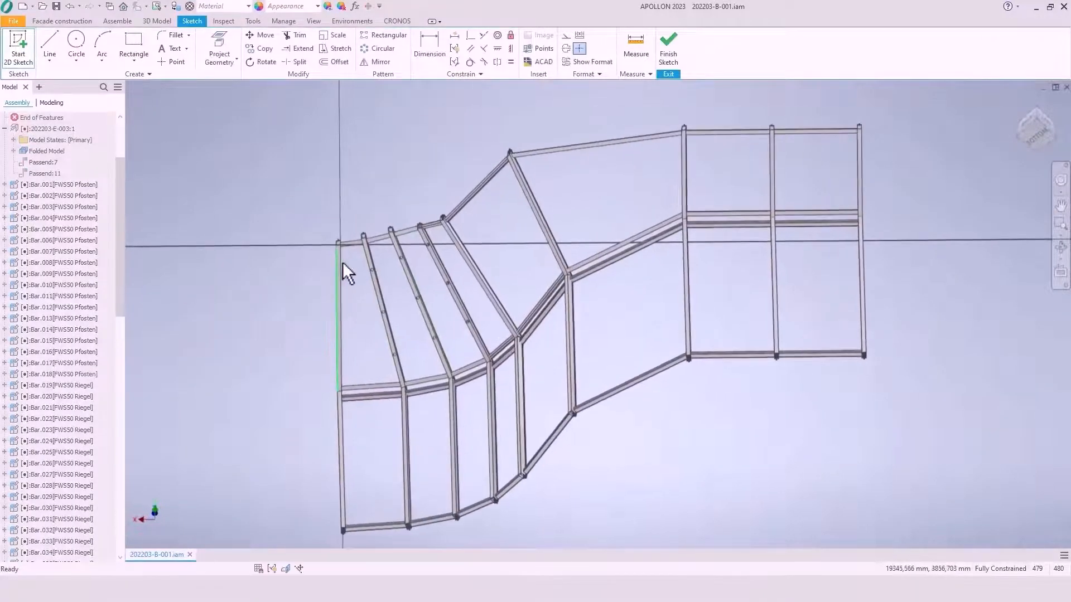
Project the centre line of the outermost roof mullion's profile into the sketch as construction geometry
scroll(333, 262, "up", 10)
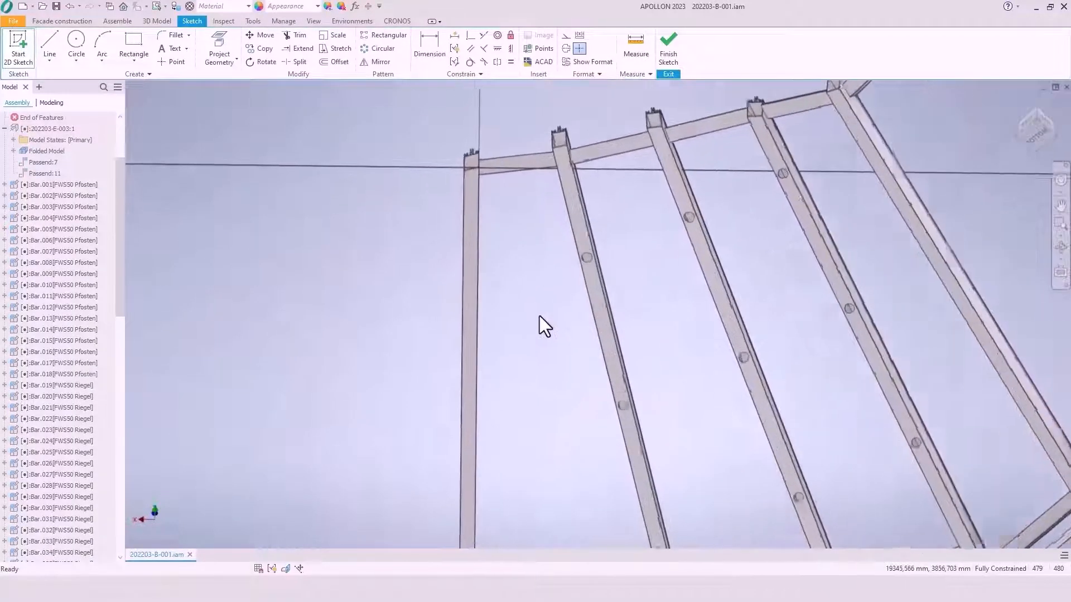
scroll(534, 393, "up", 8)
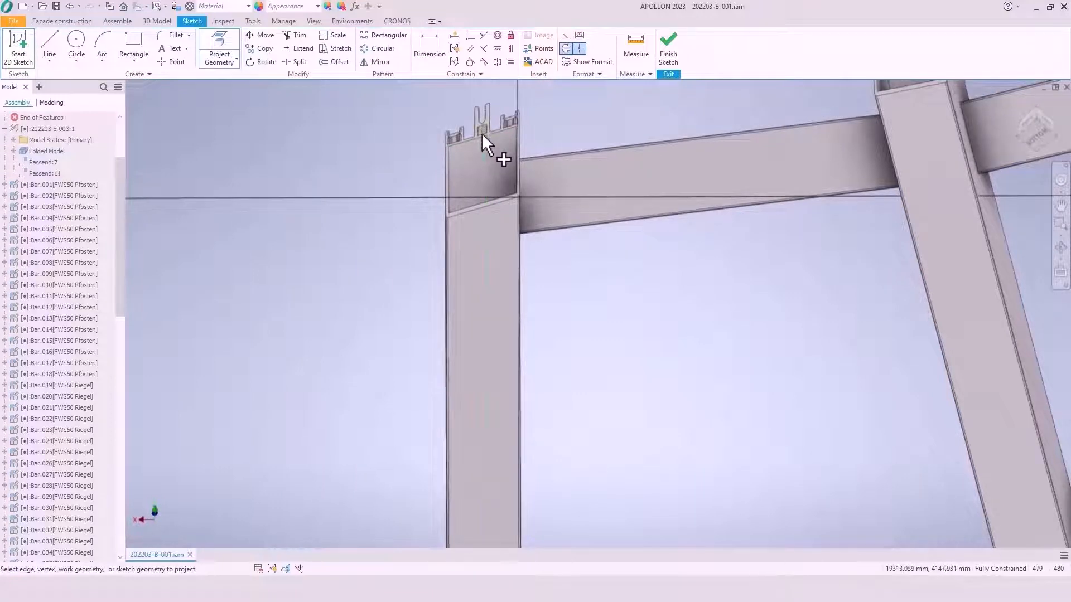
scroll(486, 141, "up", 4)
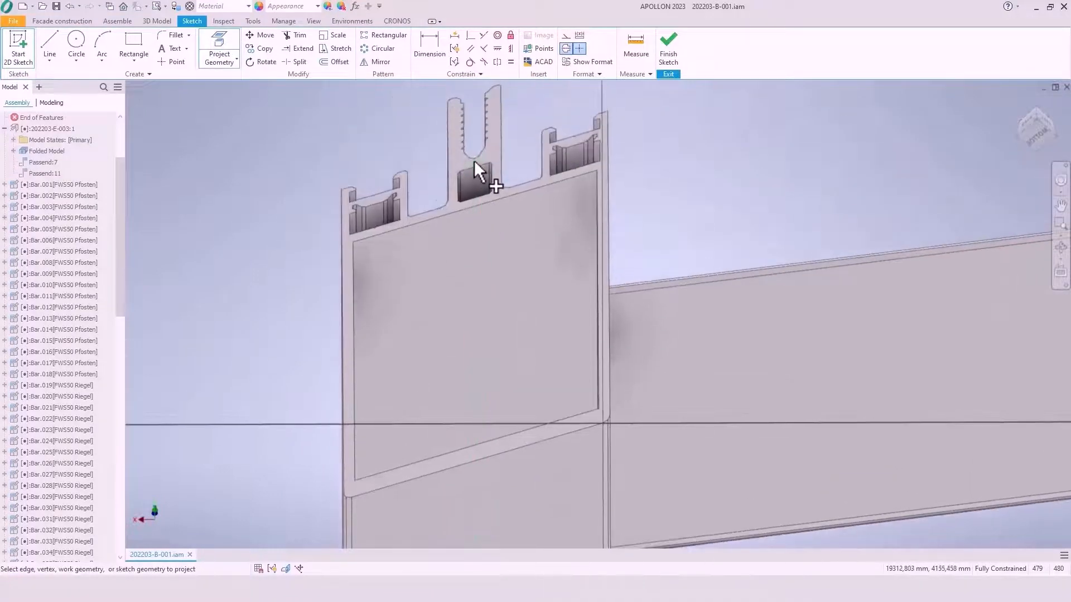
left_click(474, 176)
scroll(430, 140, "down", 5)
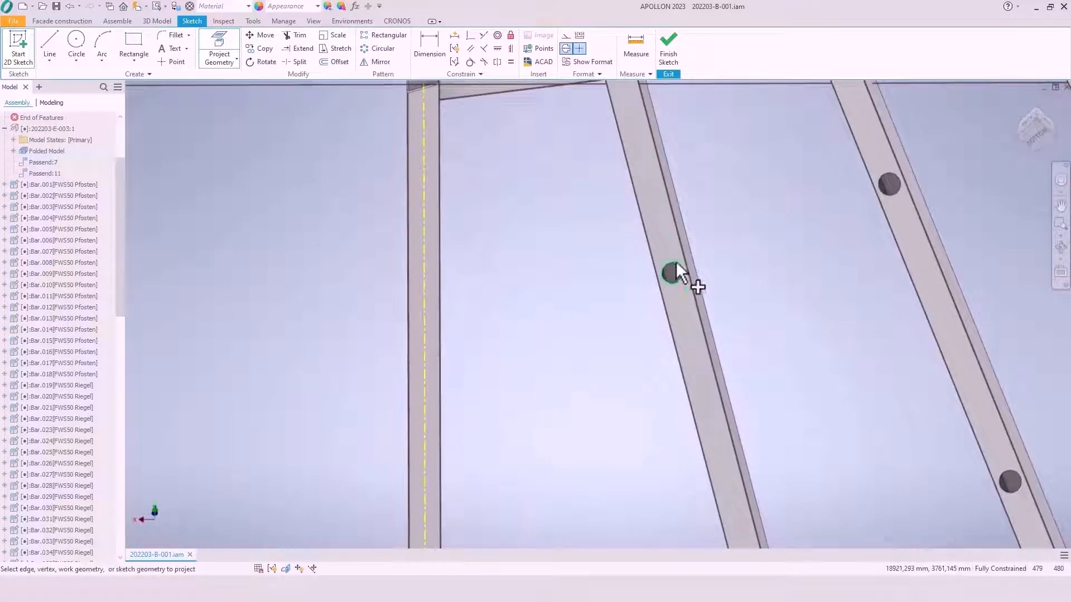
Project the three drilled holes of the neighbouring roof mullion into the sketch
middle_click_drag(568, 366, 439, 190)
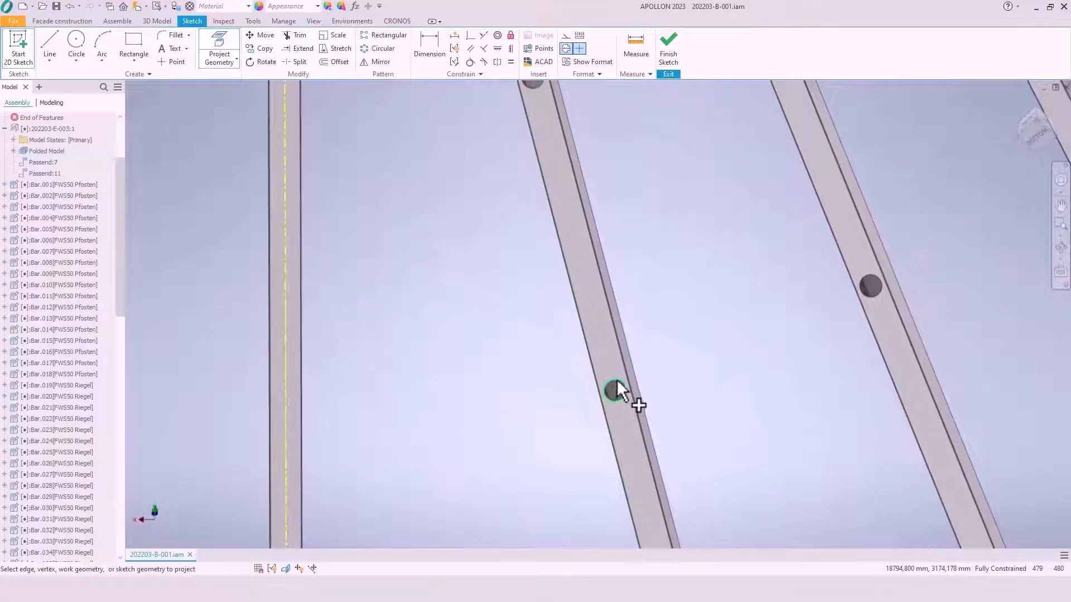
middle_click_drag(559, 449, 439, 220)
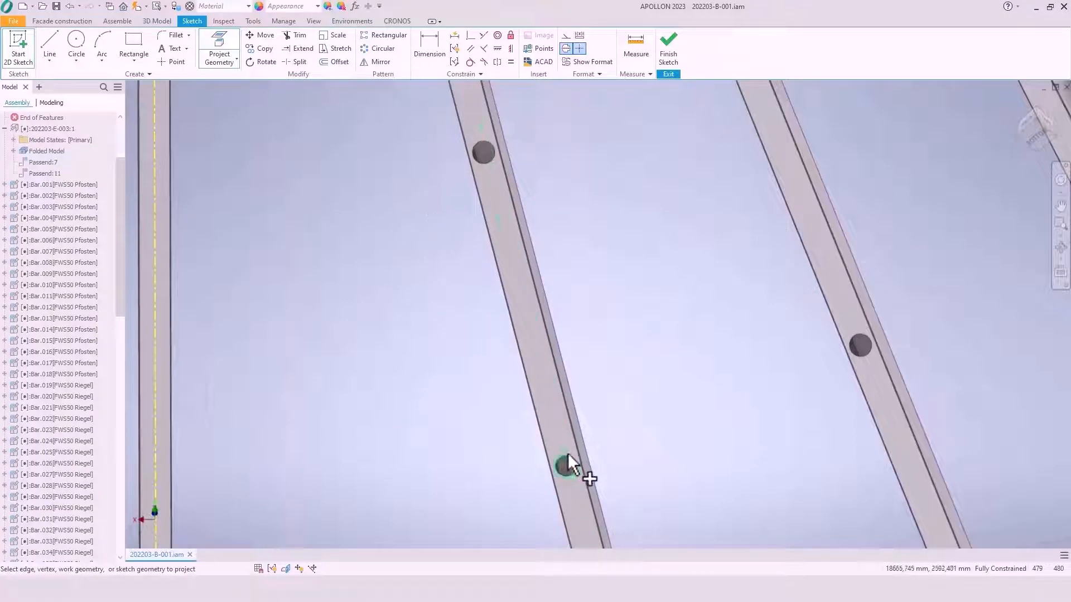
scroll(447, 391, "down", 3)
middle_click_drag(448, 390, 506, 460)
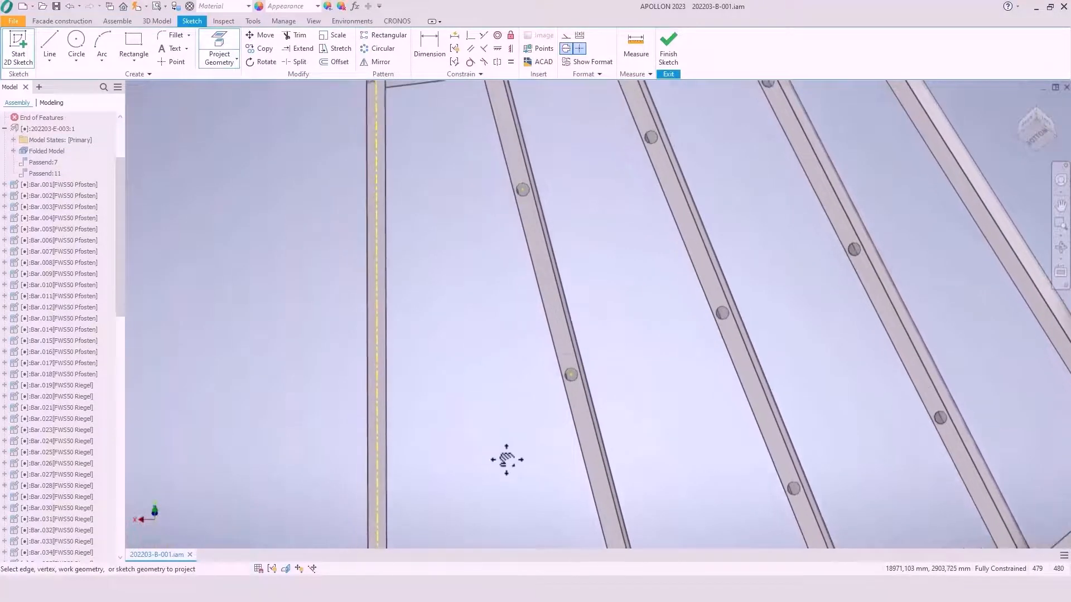
Draw three parallel construction lines from the neighbouring mullion's hole centres straight across to the projected centre line
left_click(47, 38)
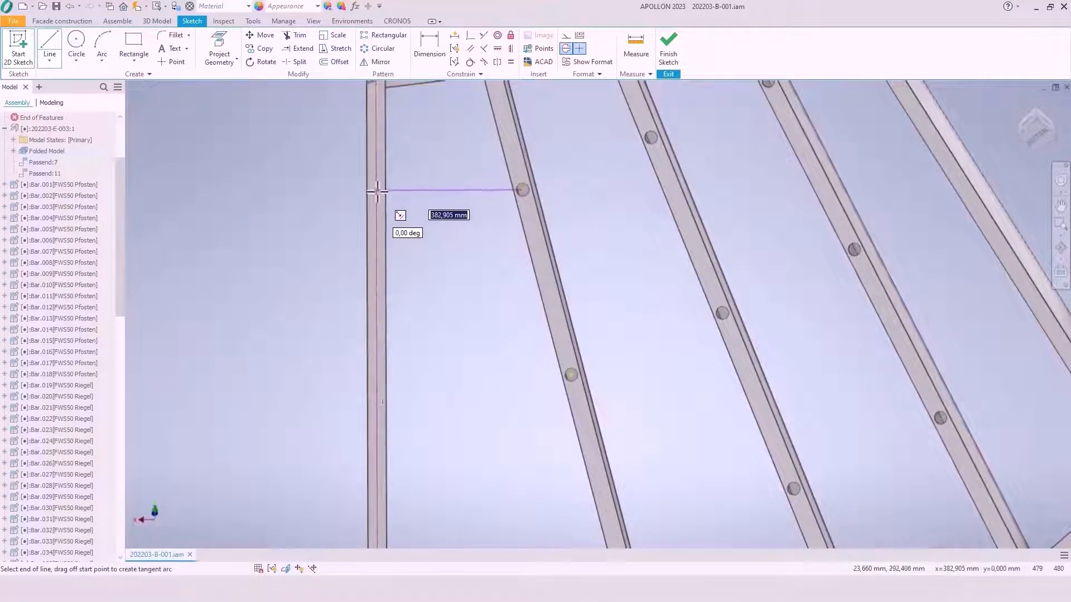
double_click(377, 191)
left_click(571, 375)
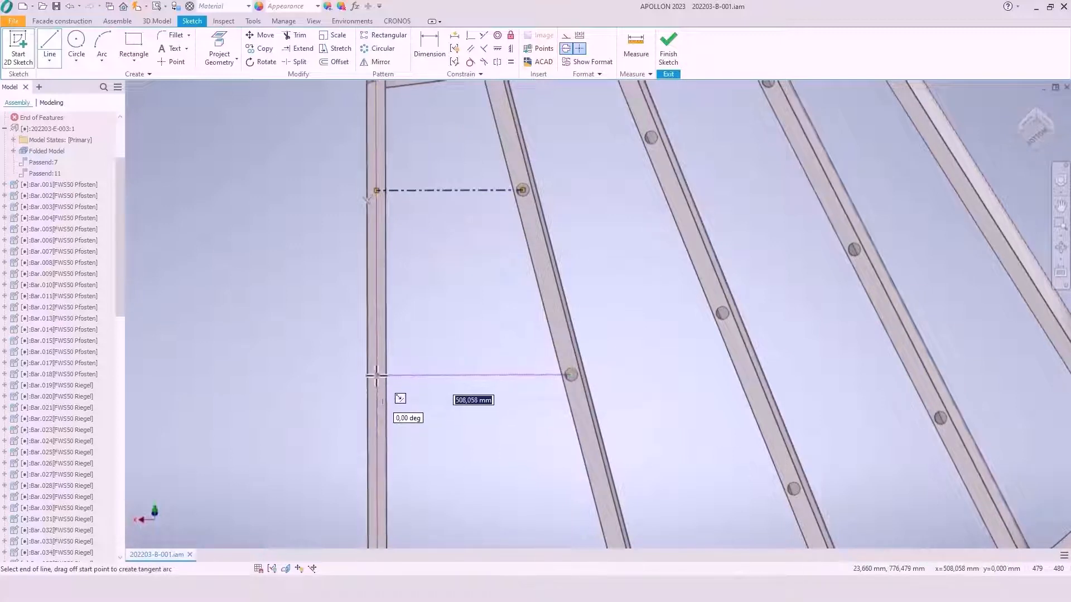
scroll(376, 375, "up", 5)
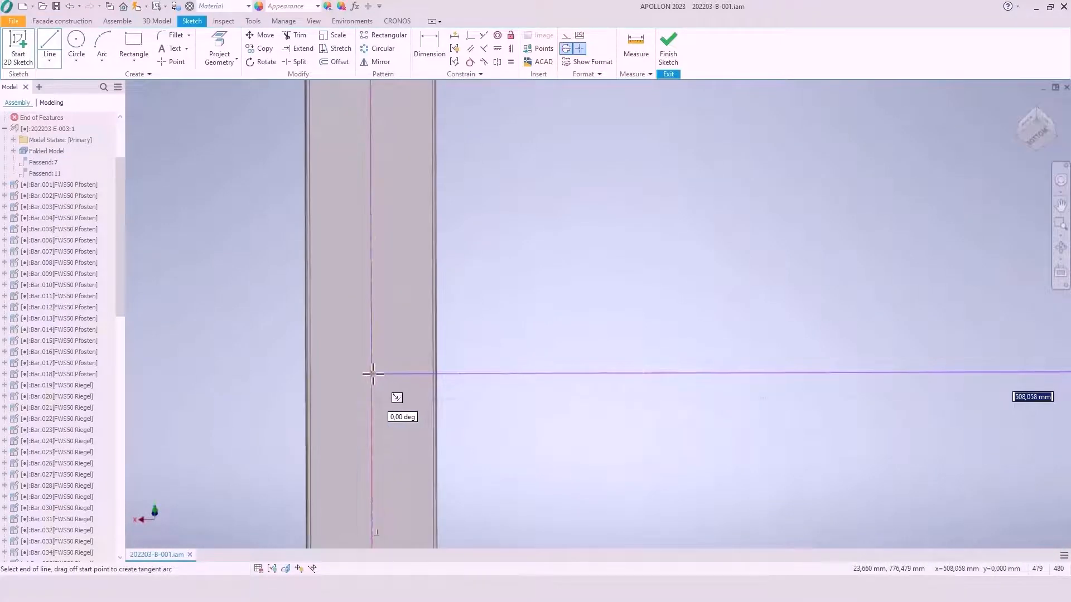
double_click(371, 376)
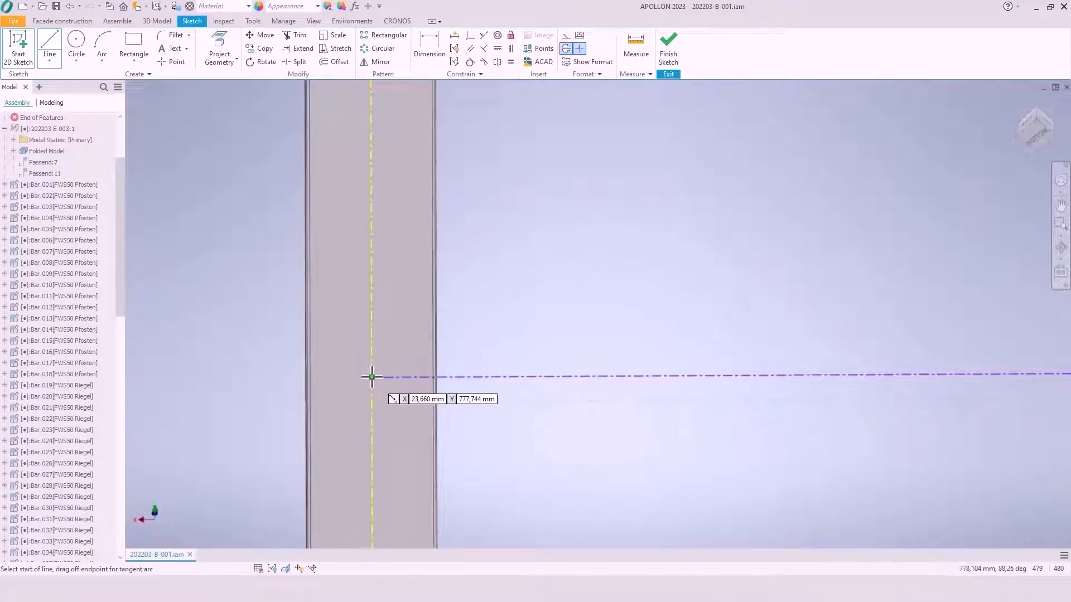
scroll(393, 296, "down", 3)
left_click(591, 458)
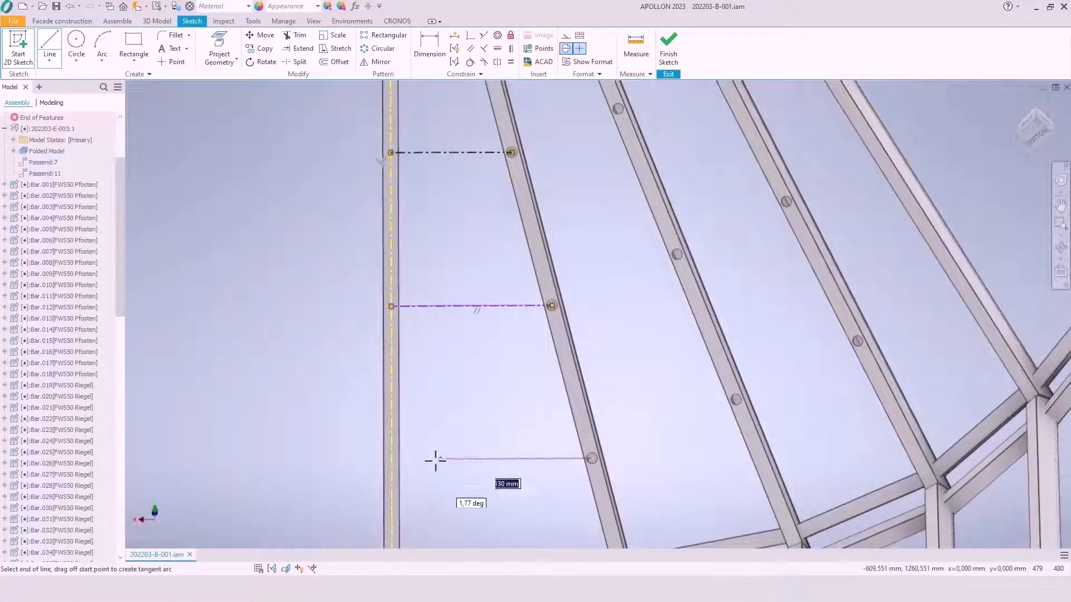
left_click(392, 459)
right_click(442, 398)
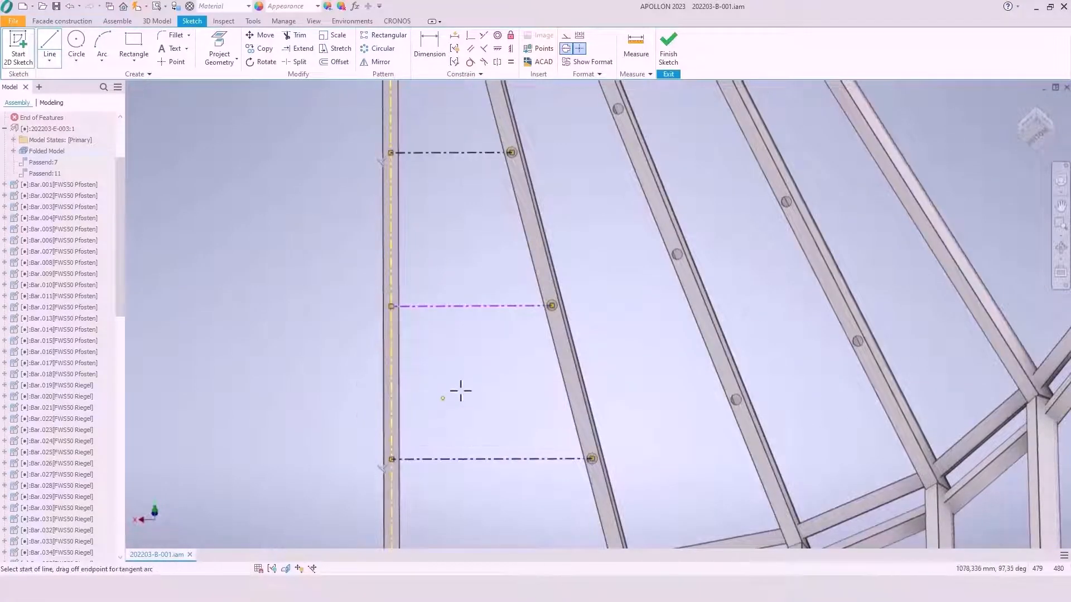
left_click(483, 398)
Place a sketch point where each of the three construction lines meets the outermost mullion's centre line
left_click(171, 62)
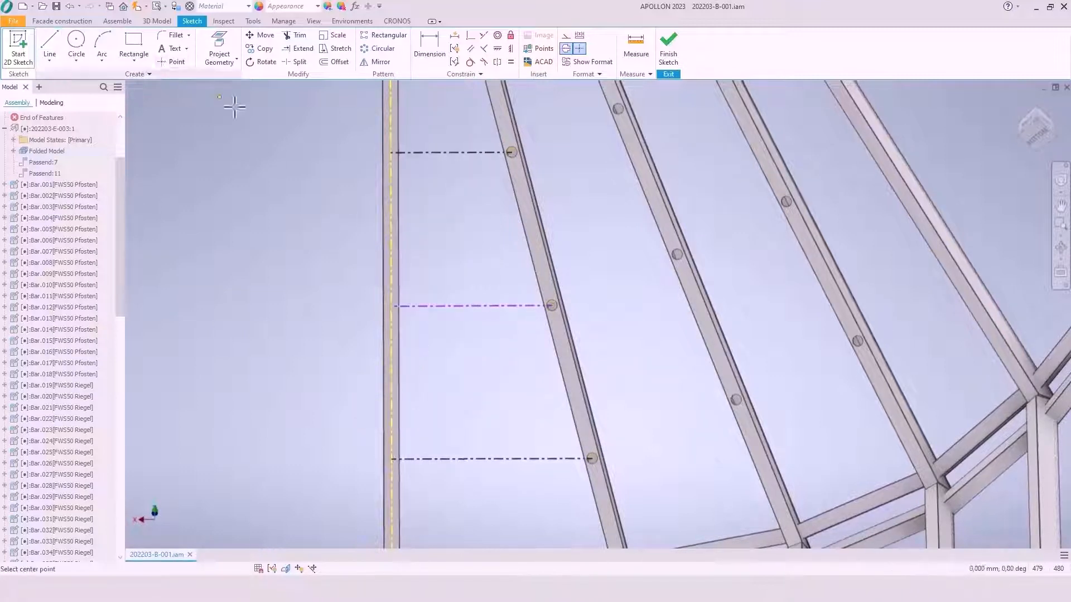
scroll(382, 143, "up", 2)
scroll(382, 142, "up", 3)
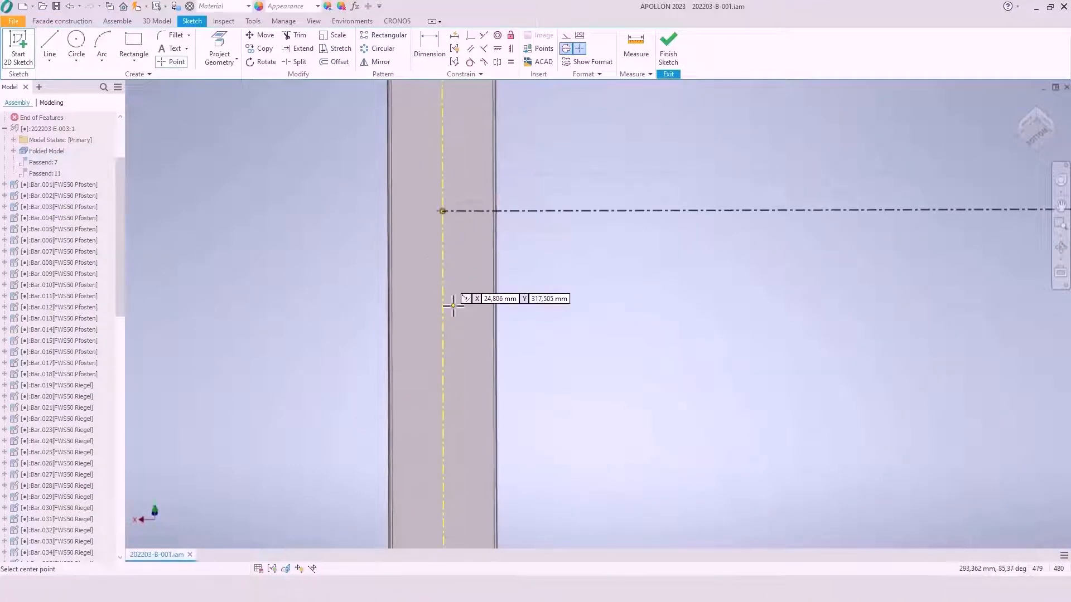
mouse_move(483, 497)
middle_mouse_down()
mouse_move(457, 362)
mouse_move(473, 89)
mouse_move(478, 500)
mouse_move(483, 175)
middle_mouse_up()
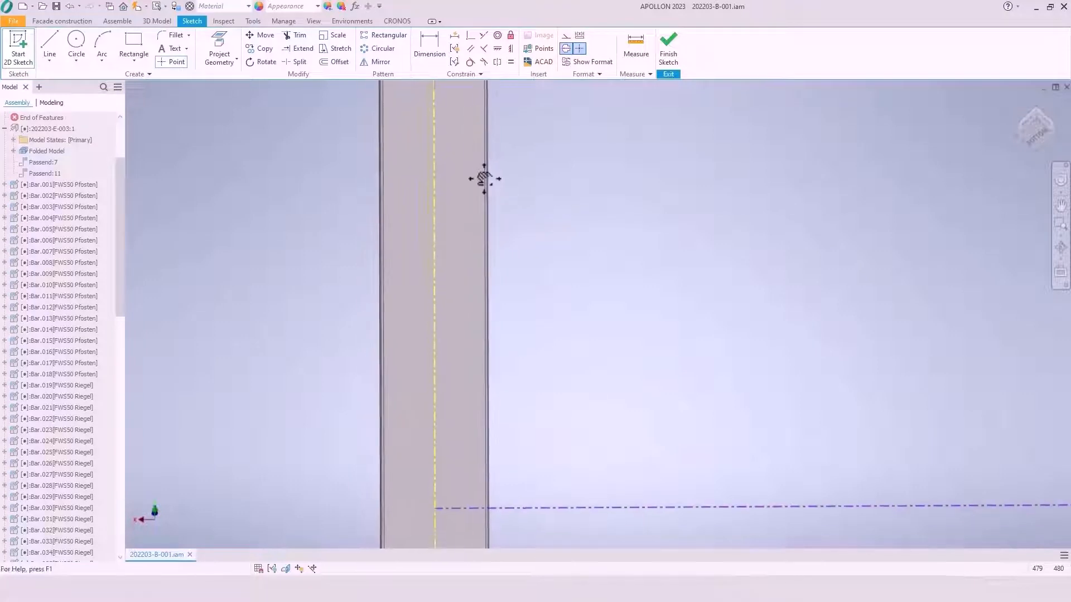
left_click(435, 507)
scroll(526, 433, "down", 3)
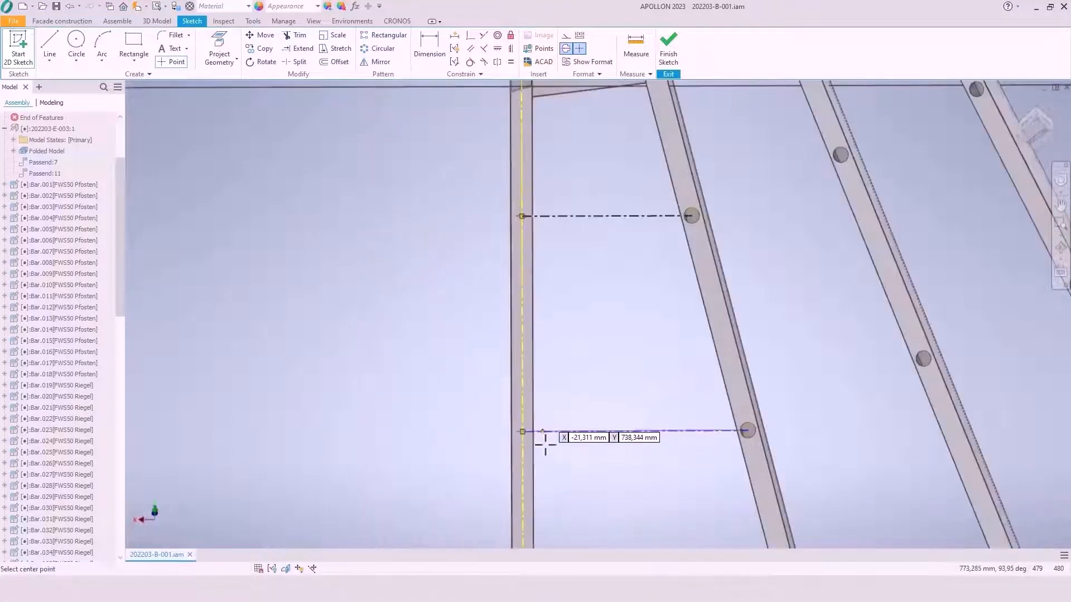
mouse_move(525, 433)
middle_mouse_down()
mouse_move(549, 328)
mouse_move(543, 282)
middle_mouse_up()
scroll(509, 419, "up", 5)
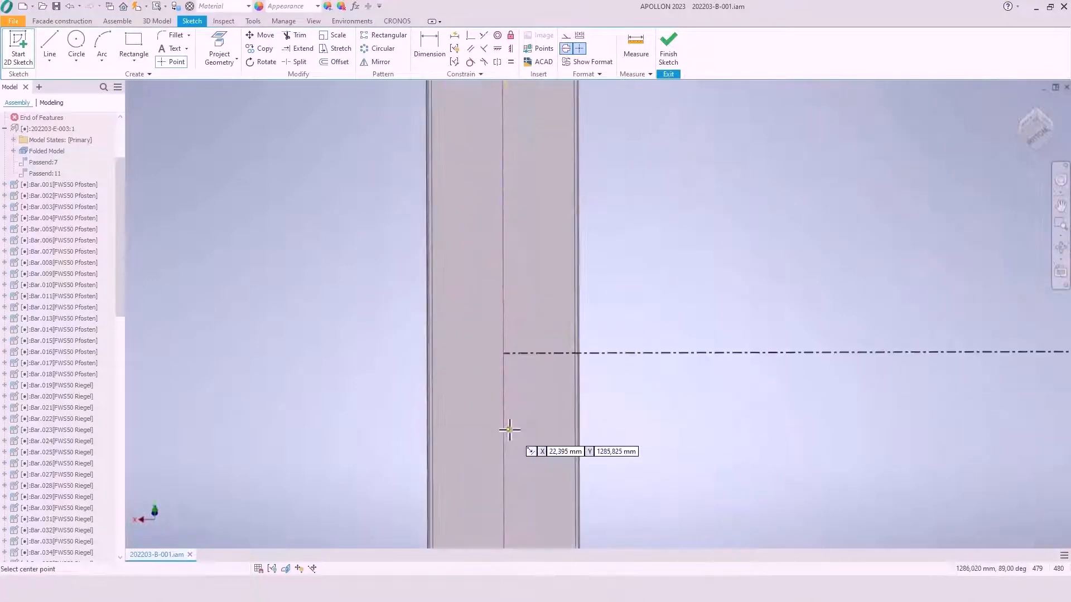
left_click(502, 354)
scroll(438, 363, "down", 5)
mouse_move(389, 274)
middle_mouse_down()
mouse_move(388, 386)
mouse_move(383, 378)
middle_mouse_up()
scroll(388, 393, "down", 2)
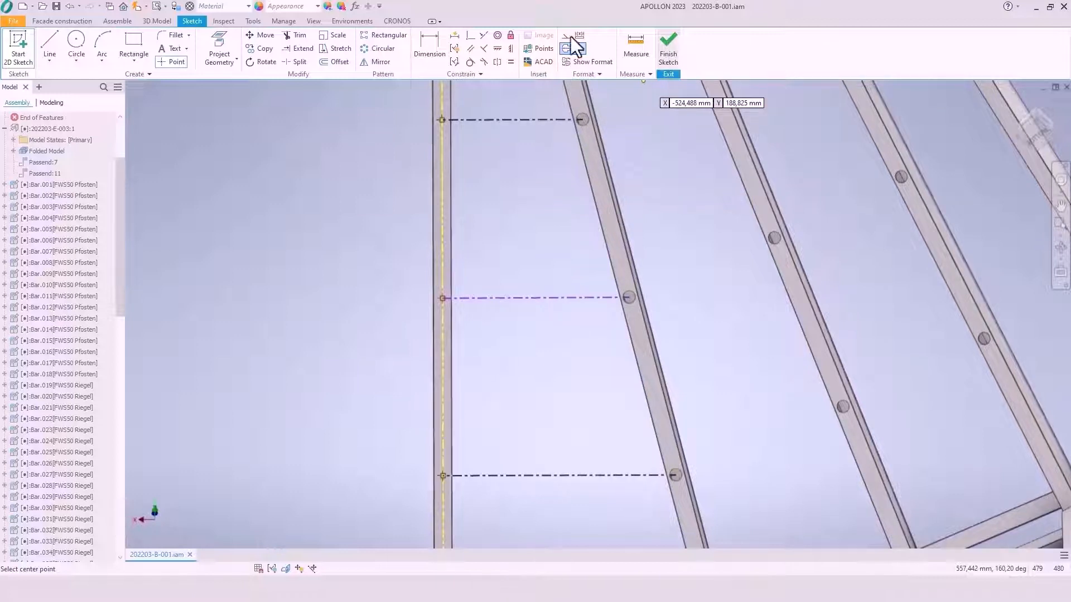
Drill simple holes of 35 mm diameter and 5 mm depth at the three sketch points, and finish the sketch
left_click(236, 21)
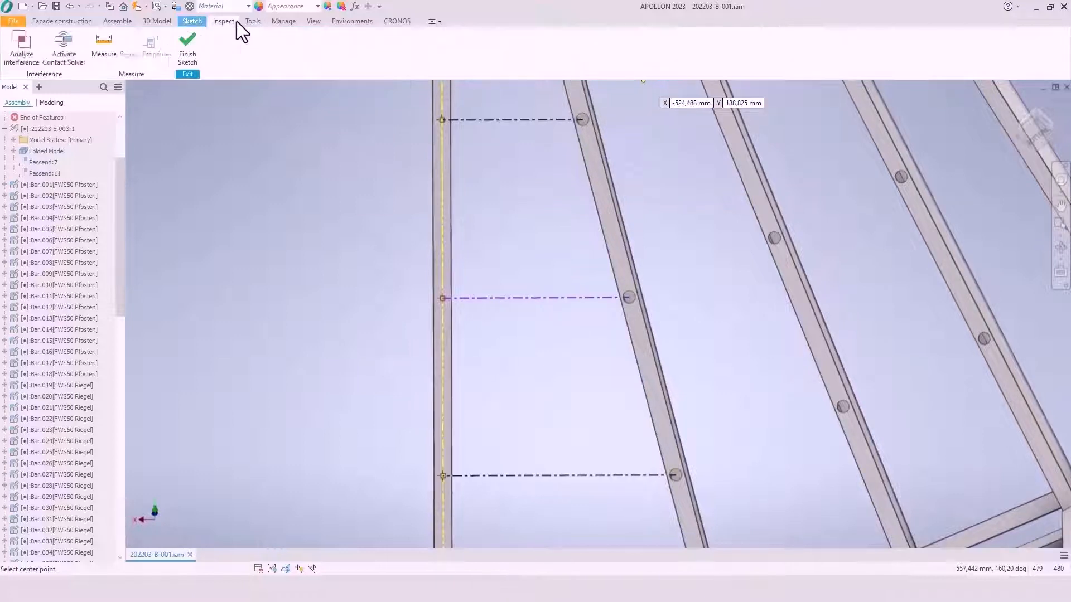
left_click(156, 21)
left_click(96, 42)
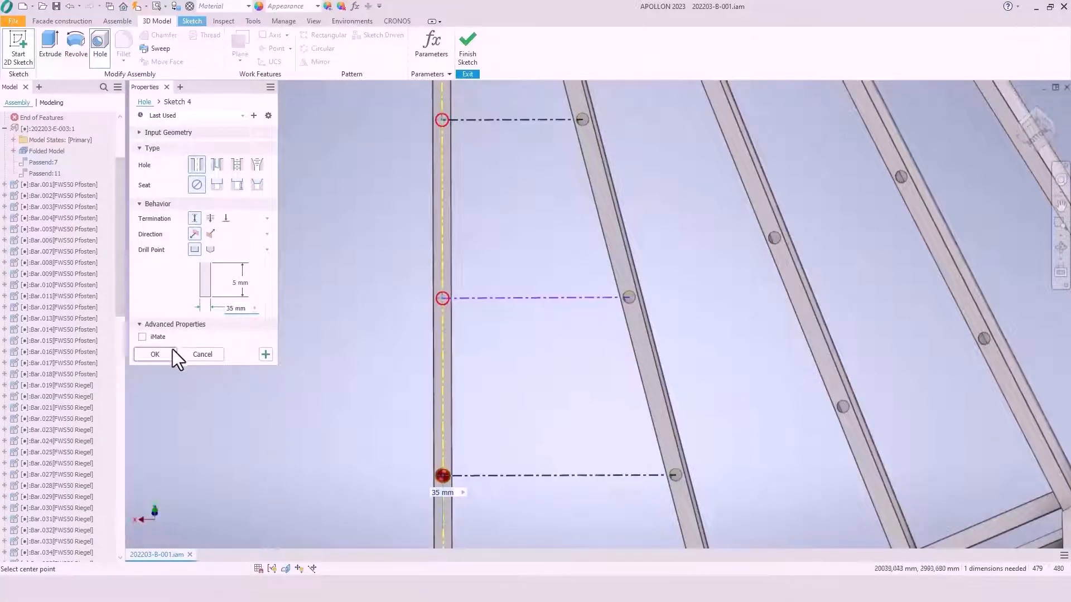
left_click(155, 355)
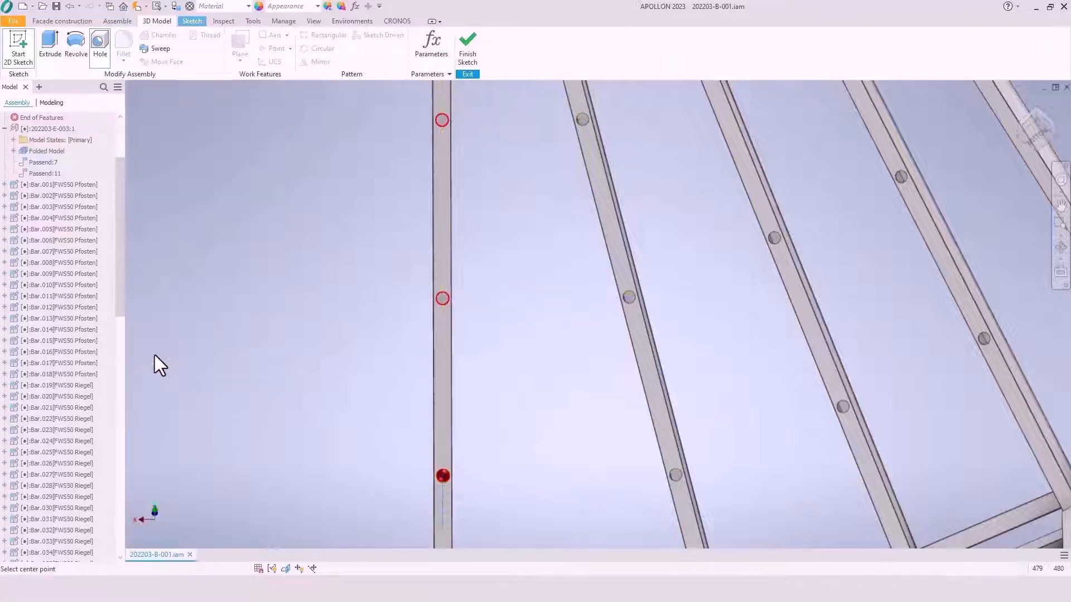
left_click(466, 58)
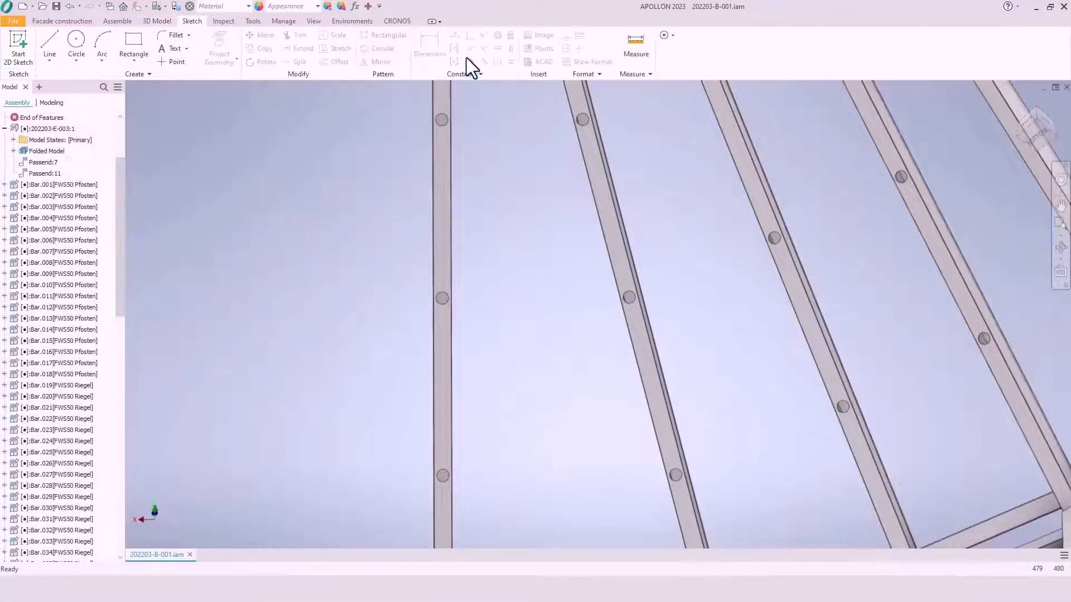
Examine the new holes along the outermost roof mullion and compare them with those in the neighbouring mullions
scroll(471, 167, "down", 3)
middle_click_drag(474, 190, 549, 388)
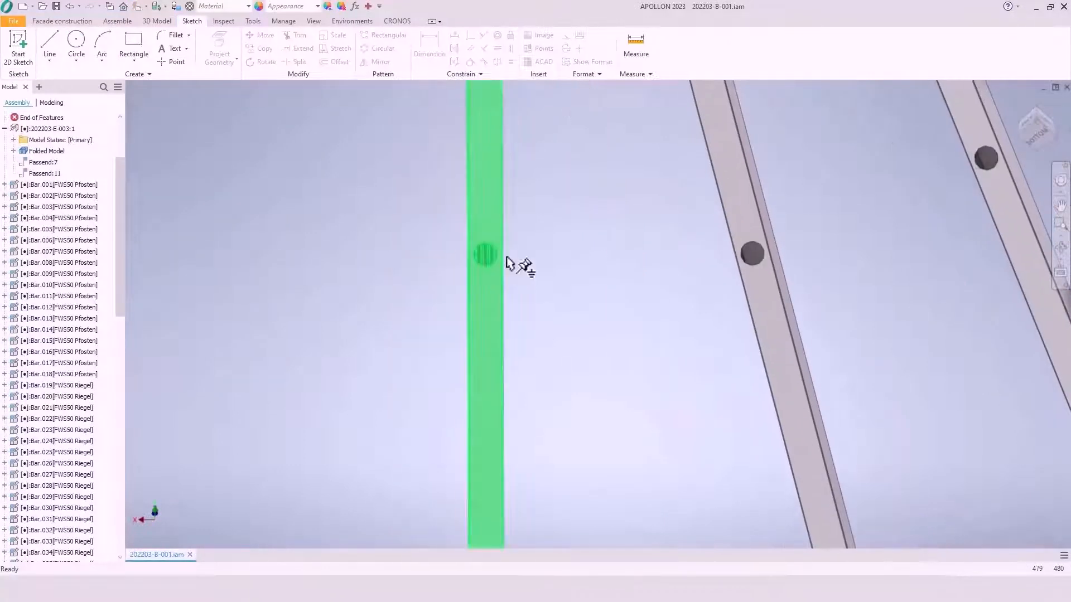
scroll(516, 257, "up", 3)
scroll(519, 254, "down", 7)
middle_click_drag(519, 254, 517, 385, "shift")
middle_click_drag(432, 231, 320, 167)
scroll(482, 301, "up", 1)
middle_click_drag(561, 352, 542, 143)
left_click_drag(536, 160, 486, 201)
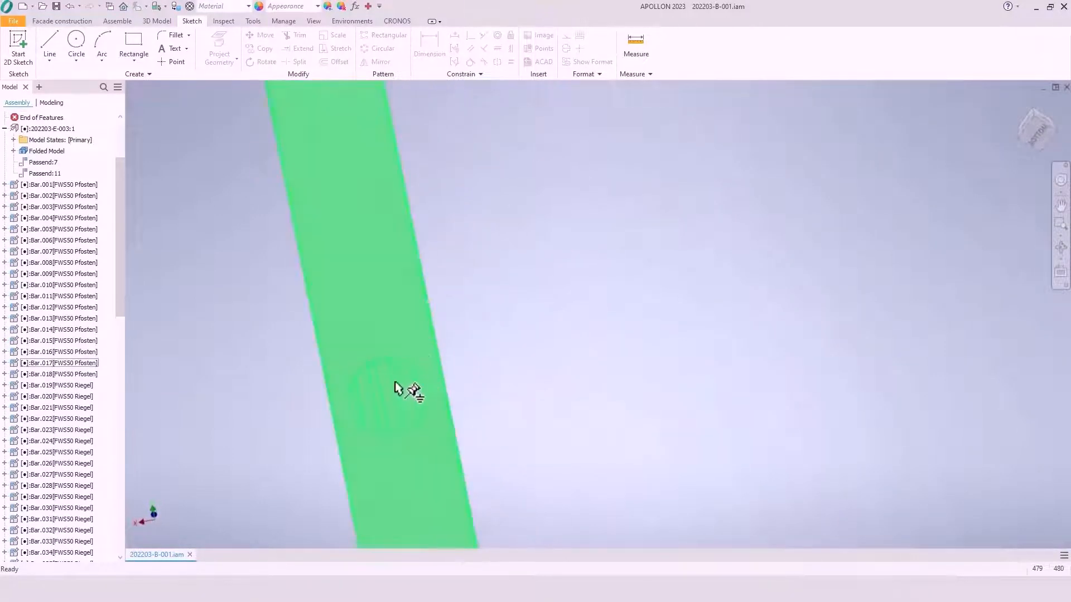
scroll(385, 406, "down", 5)
scroll(384, 407, "up", 6)
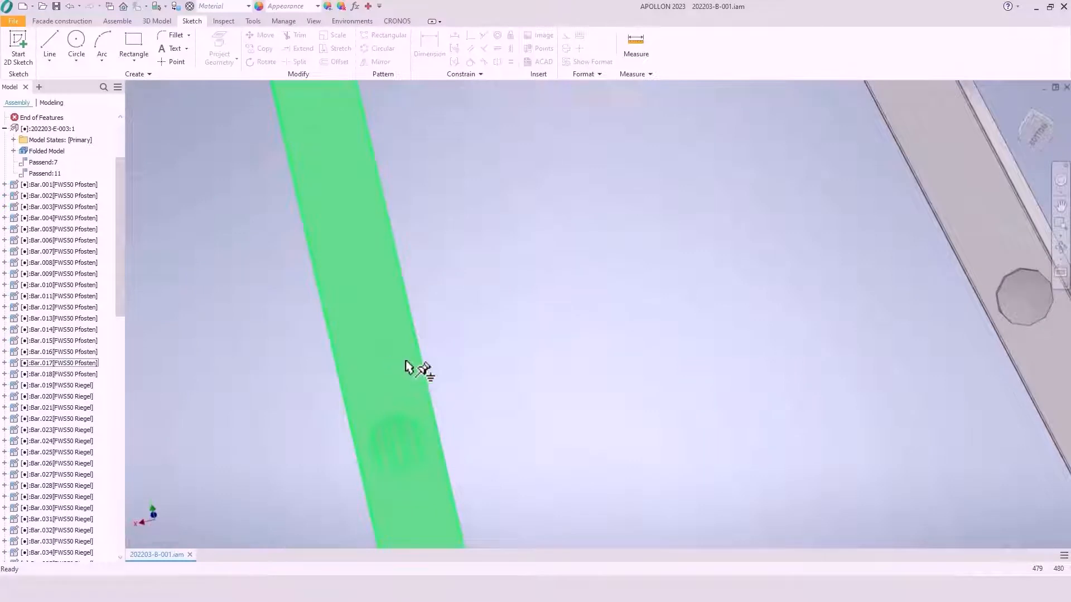
middle_click_drag(406, 363, 414, 169)
scroll(413, 169, "down", 4)
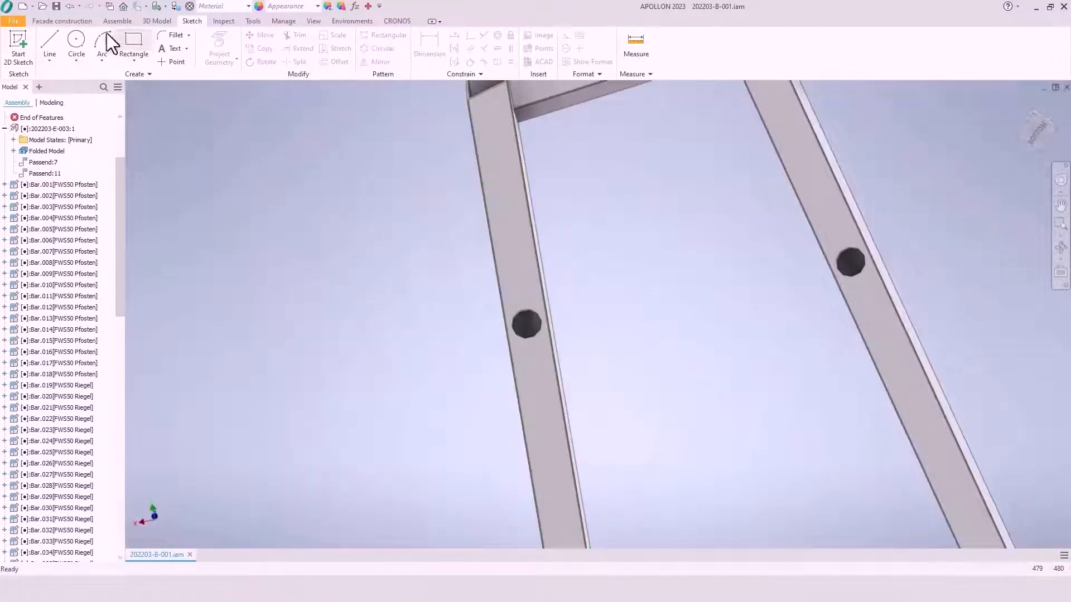
Return to the facade construction commands and inspect the outermost mullion's drilled holes at close range
left_click(80, 21)
scroll(463, 219, "down", 5)
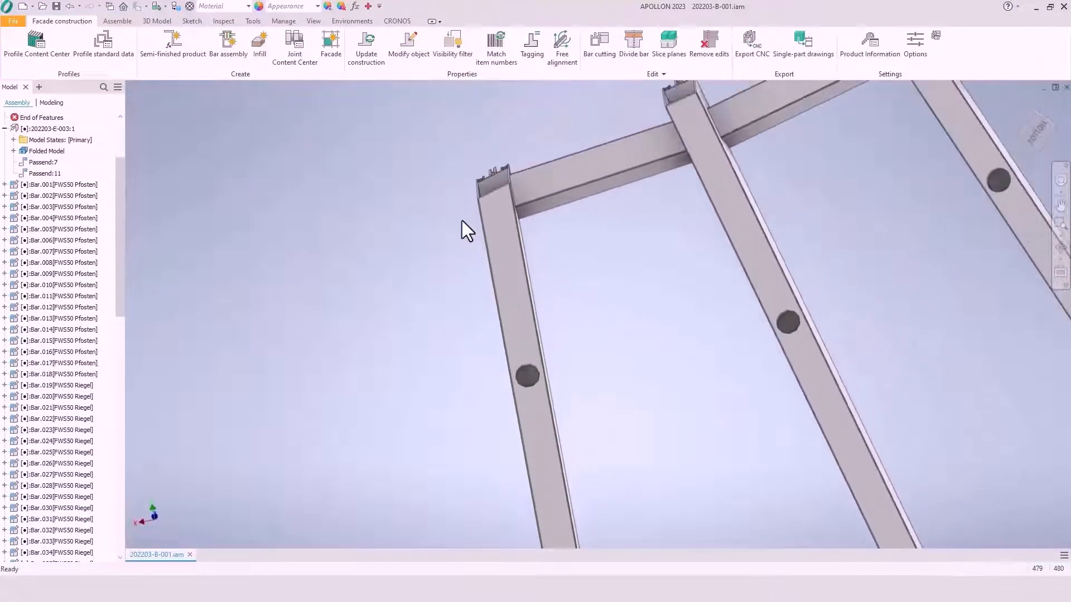
scroll(611, 458, "down", 3)
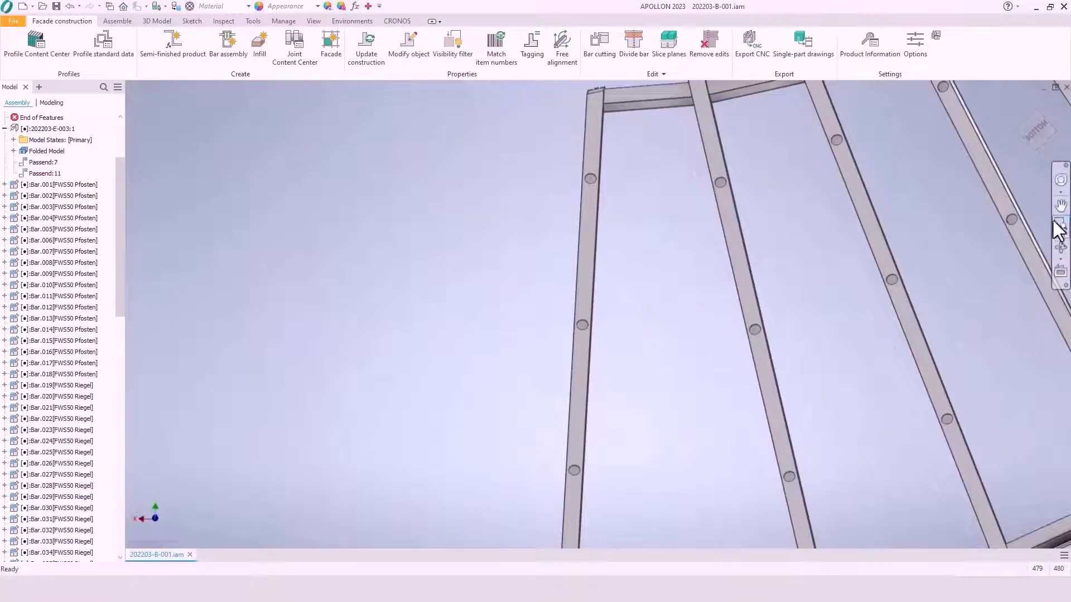
left_click(1058, 228)
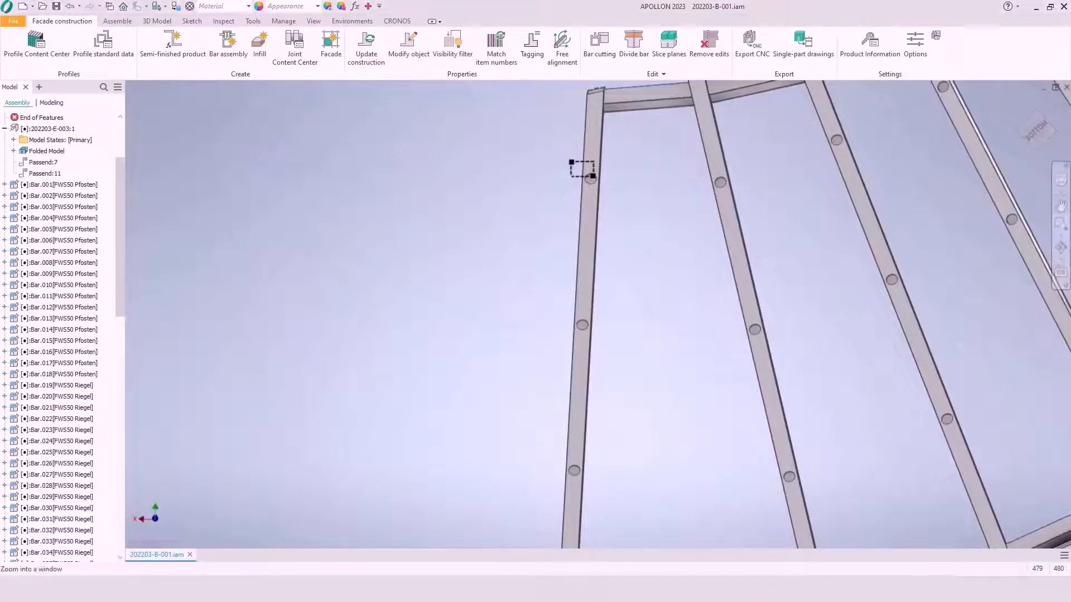
left_click_drag(581, 169, 759, 289)
middle_click_drag(908, 316, 447, 185)
middle_click_drag(763, 323, 445, 179)
scroll(447, 206, "down", 3)
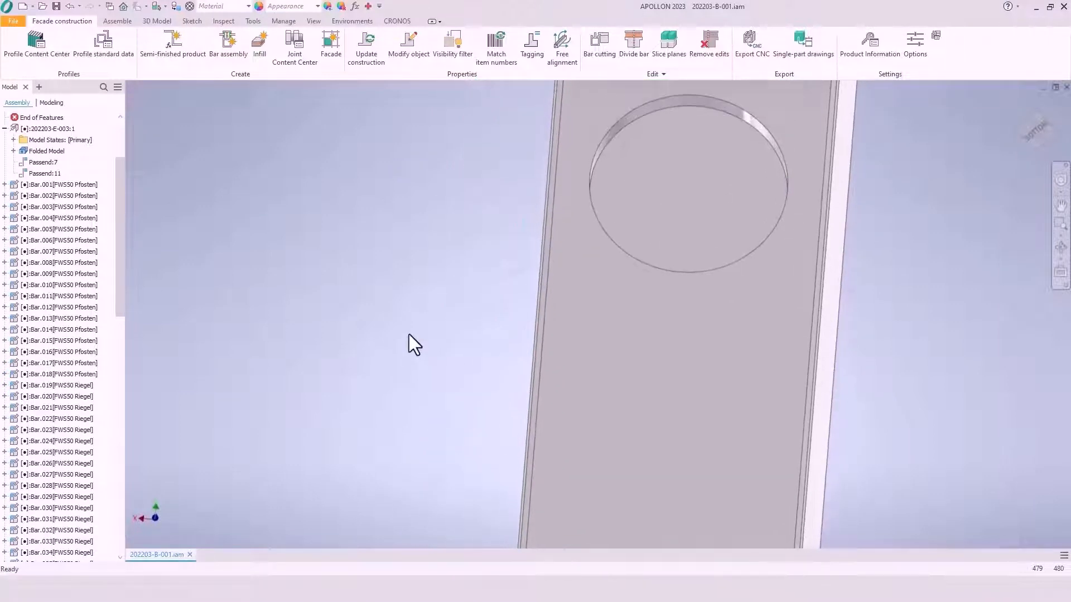
scroll(409, 340, "down", 4)
middle_click_drag(396, 399, 511, 136)
scroll(476, 389, "down", 3)
scroll(538, 418, "up", 5)
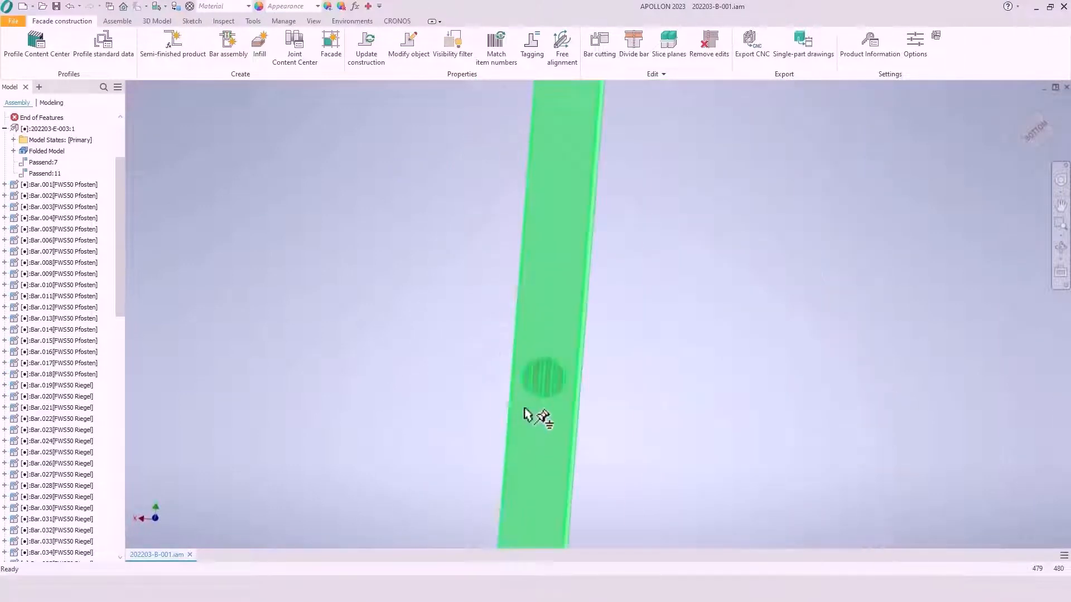
Isolate the four drilled roof mullions with the visibility filter, keeping only their main parts displayed
scroll(761, 415, "down", 4)
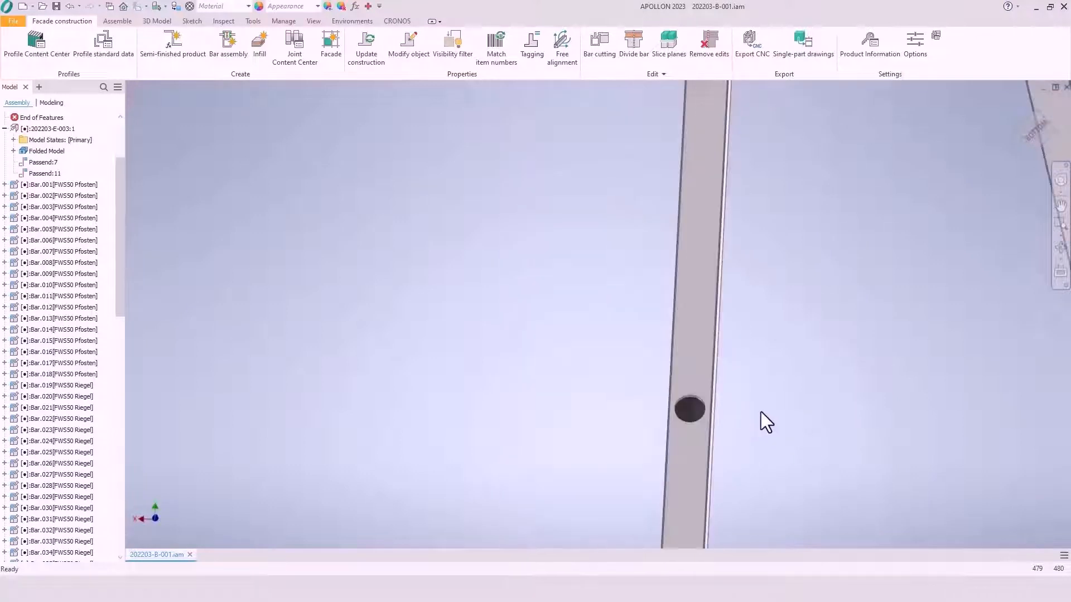
middle_click_drag(760, 411, 564, 108)
scroll(565, 120, "down", 3)
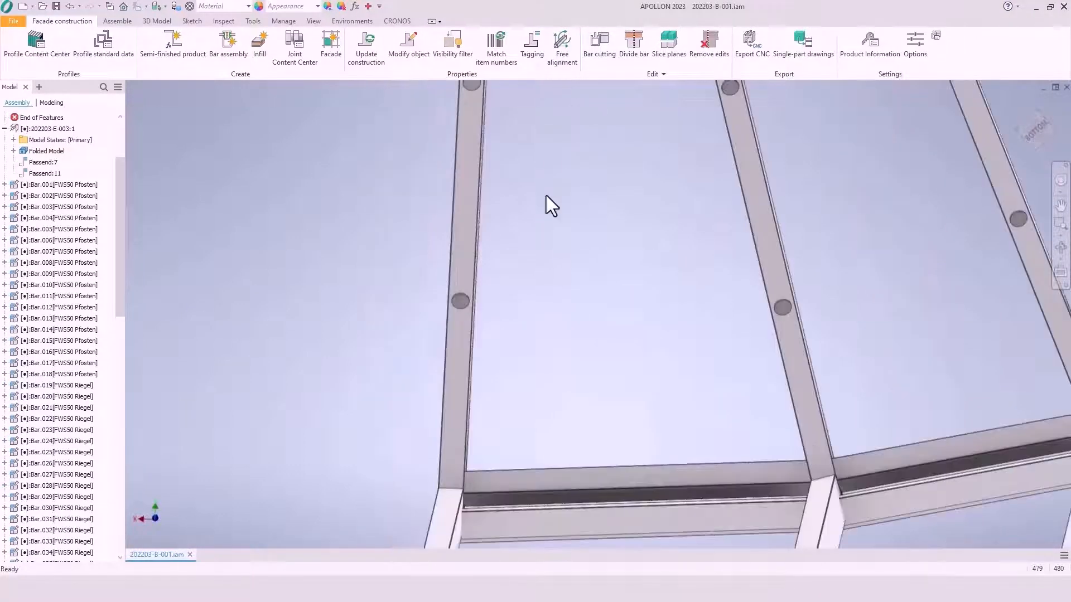
middle_click_drag(565, 273, 564, 466)
scroll(529, 426, "down", 3)
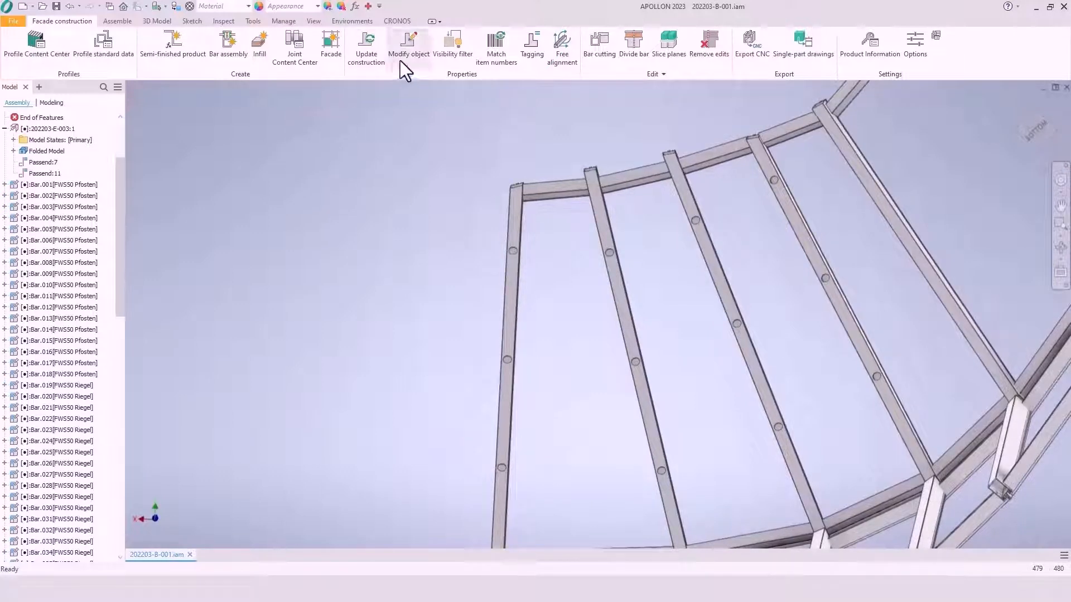
left_click(451, 48)
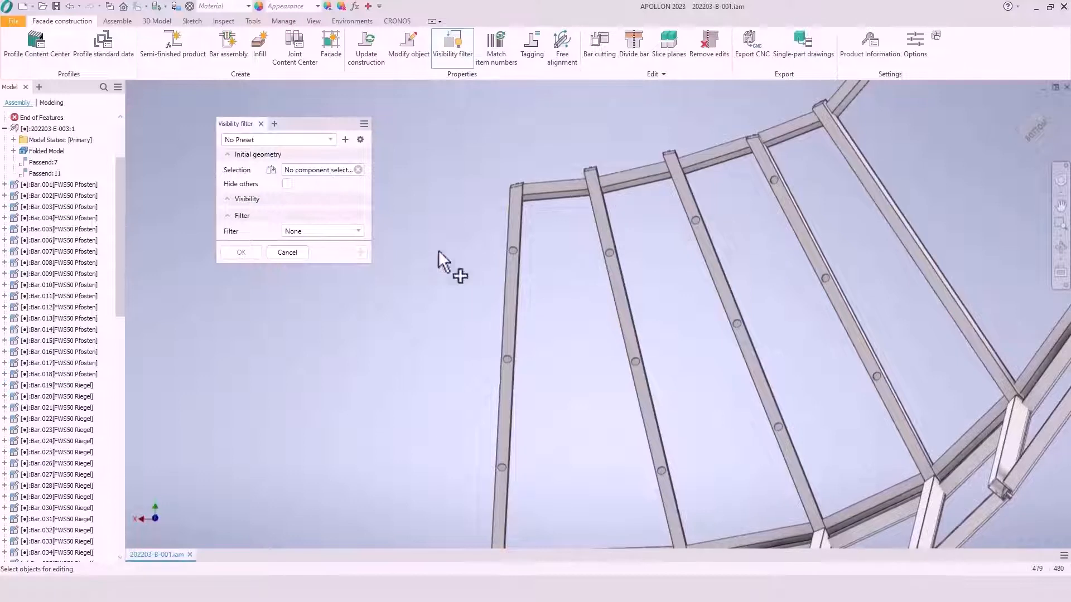
left_click(517, 287)
left_click(623, 269)
left_click(705, 270)
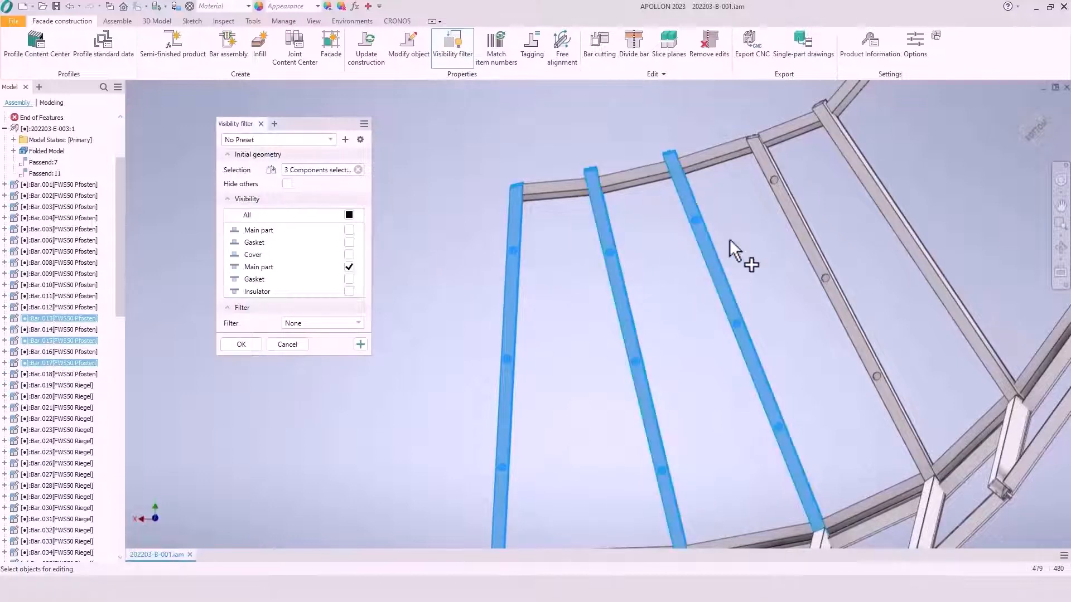
left_click(797, 213)
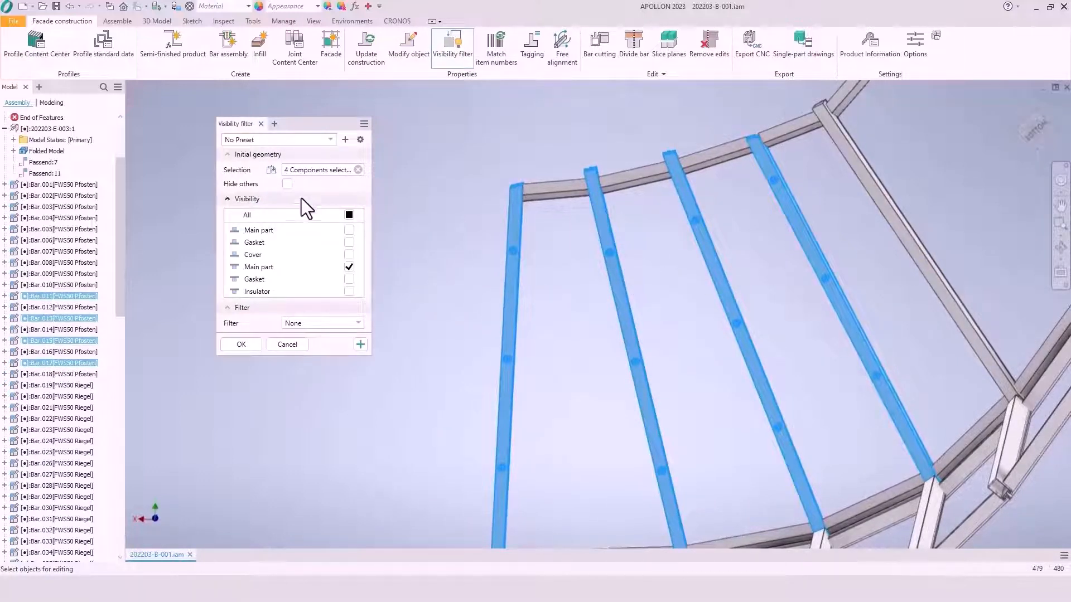
left_click(251, 348)
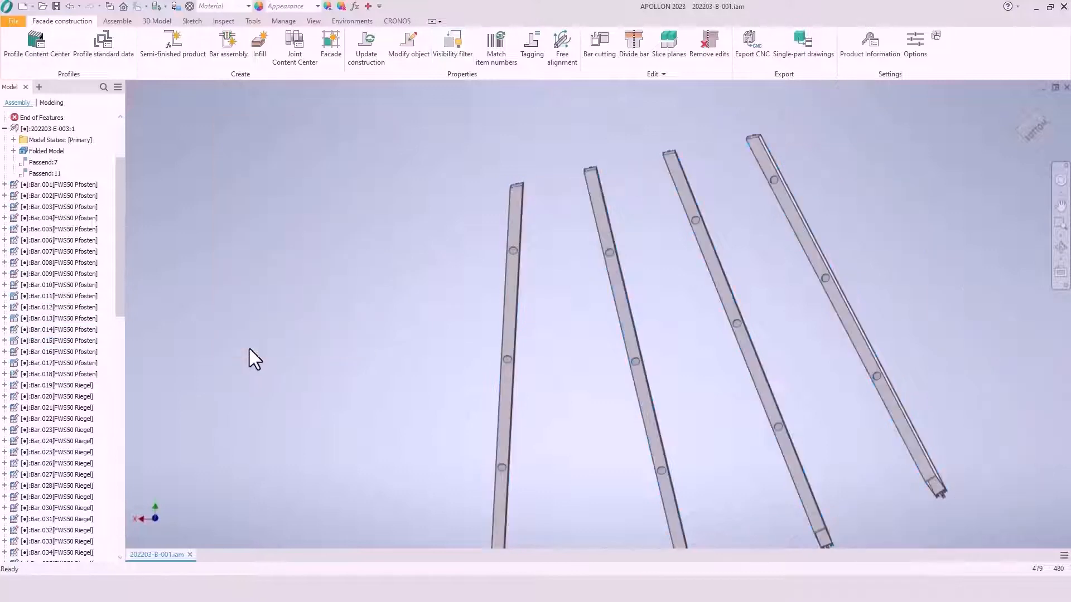
Generate single-part drawings of the four visible mullions, choosing a template and keeping Break active, as one A2 landscape document
middle_click_drag(414, 325, 299, 265)
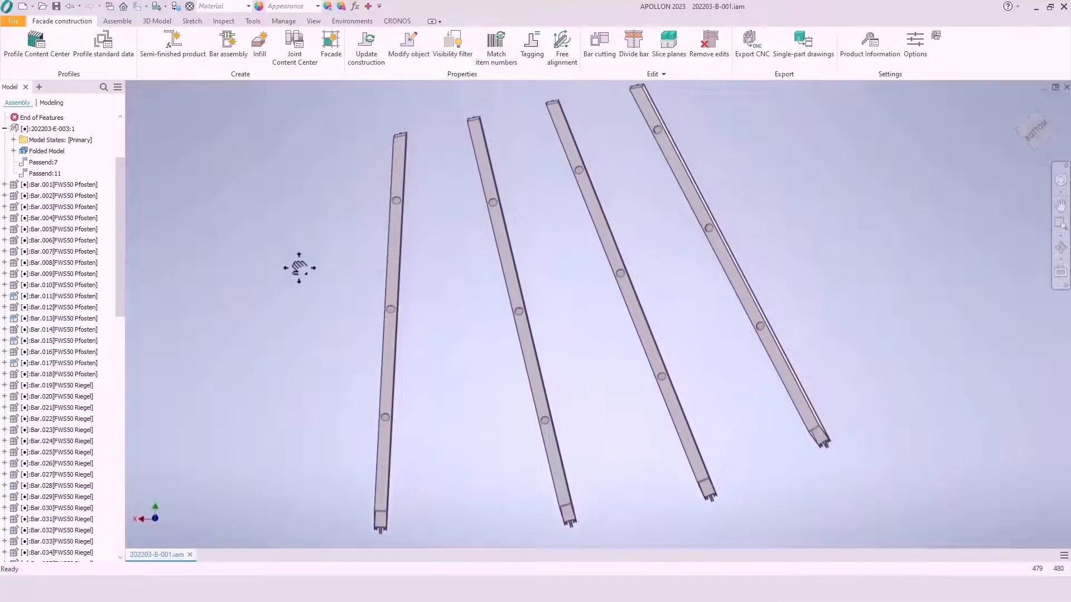
left_click(792, 44)
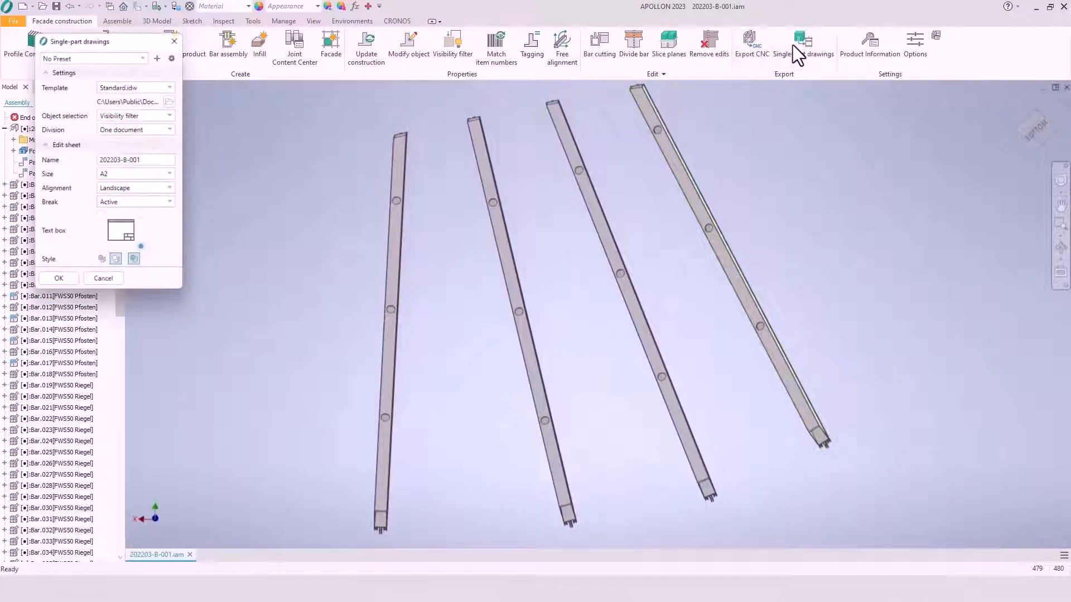
left_click(171, 204)
left_click(123, 217)
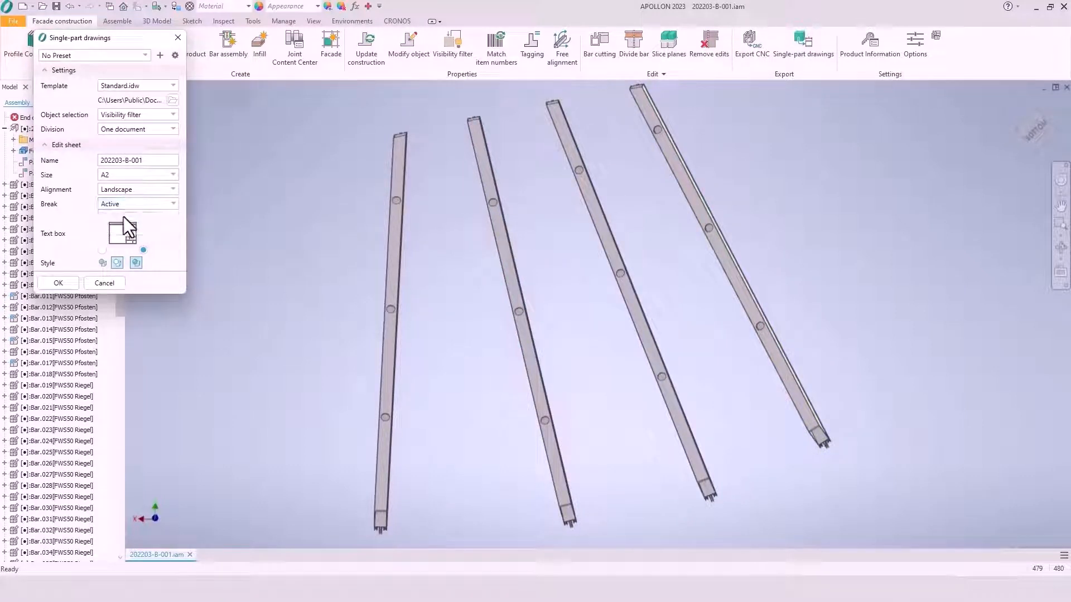
left_click(150, 87)
left_click(136, 106)
left_click(56, 283)
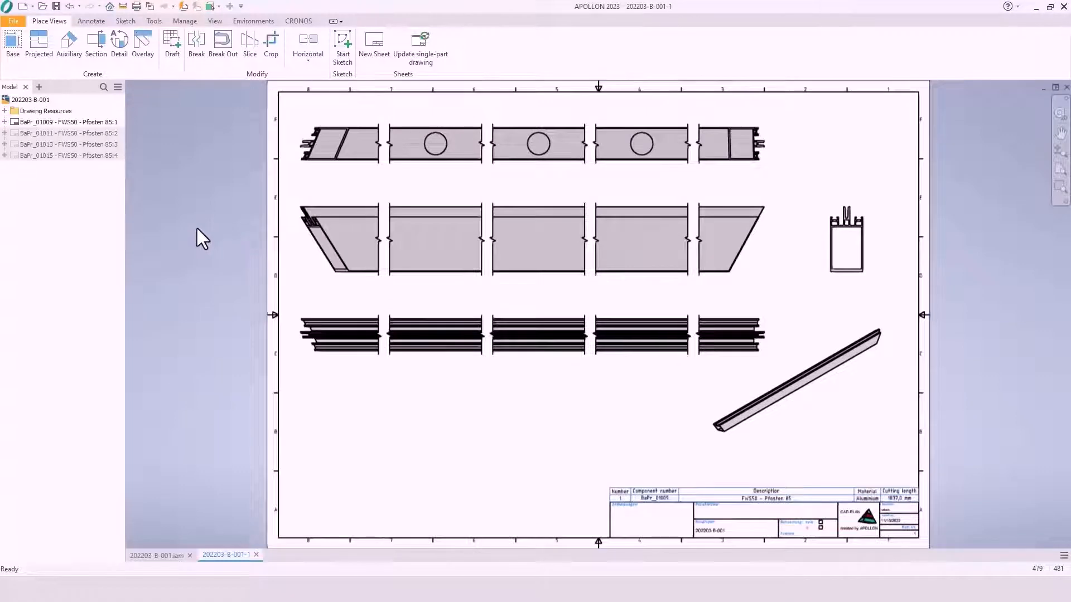
Examine the broken views on the first mullion's sheet, and activate the sheets for BaPr_01011, BaPr_01013 and BaPr_01015 in turn
scroll(351, 259, "up", 3)
scroll(395, 386, "down", 1)
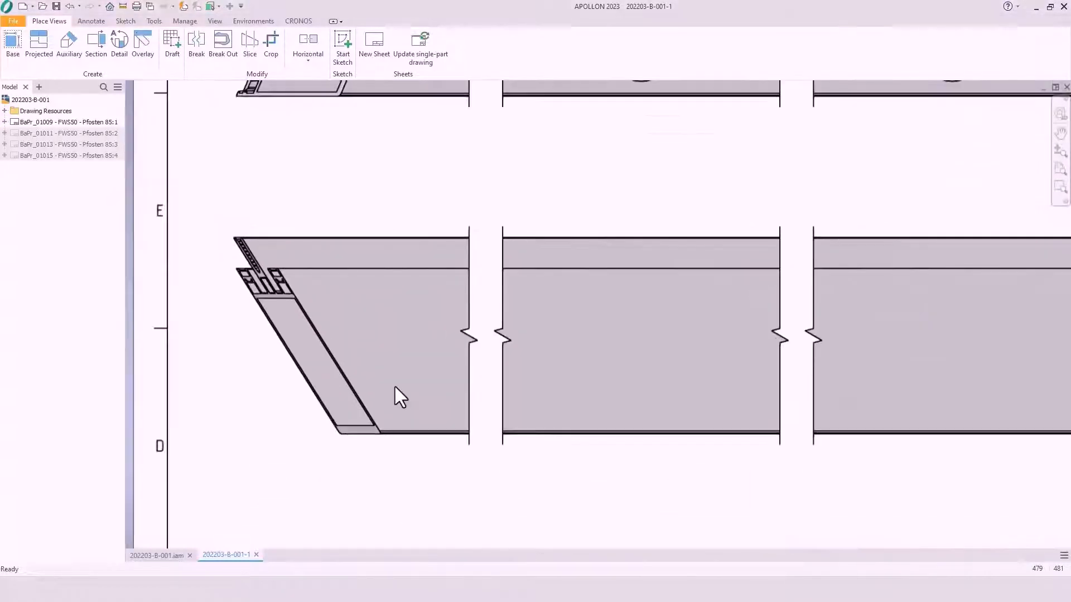
scroll(390, 350, "down", 2)
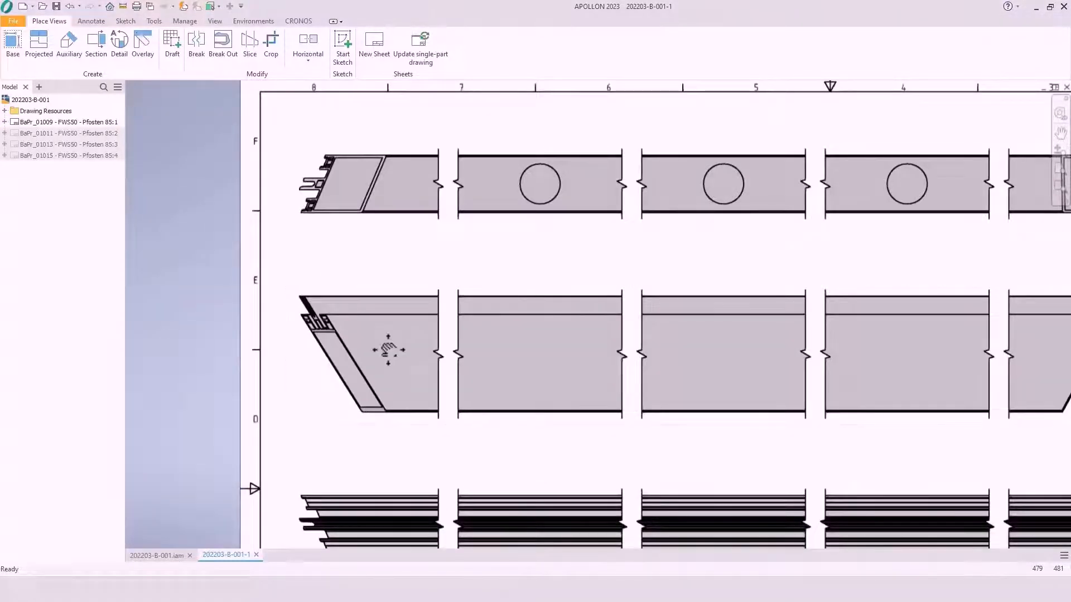
scroll(388, 348, "down", 3)
right_click(72, 135)
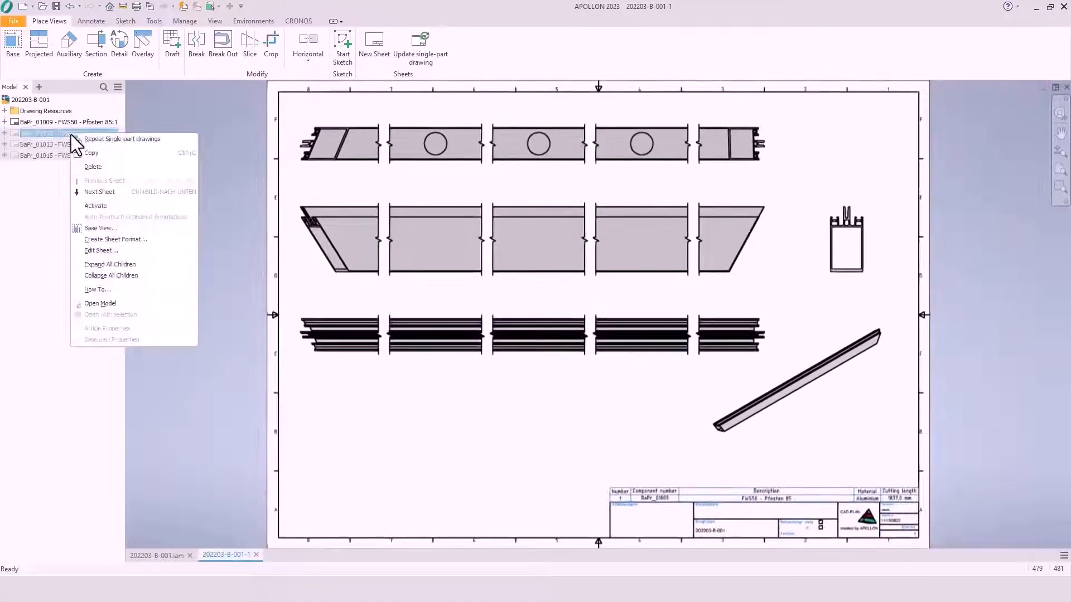
left_click(92, 206)
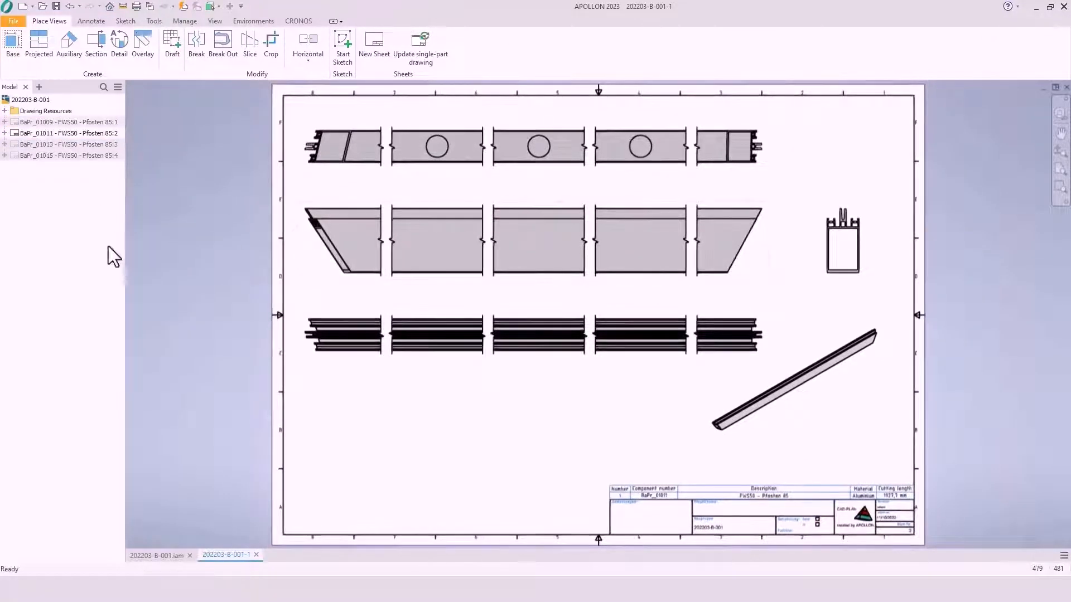
right_click(60, 144)
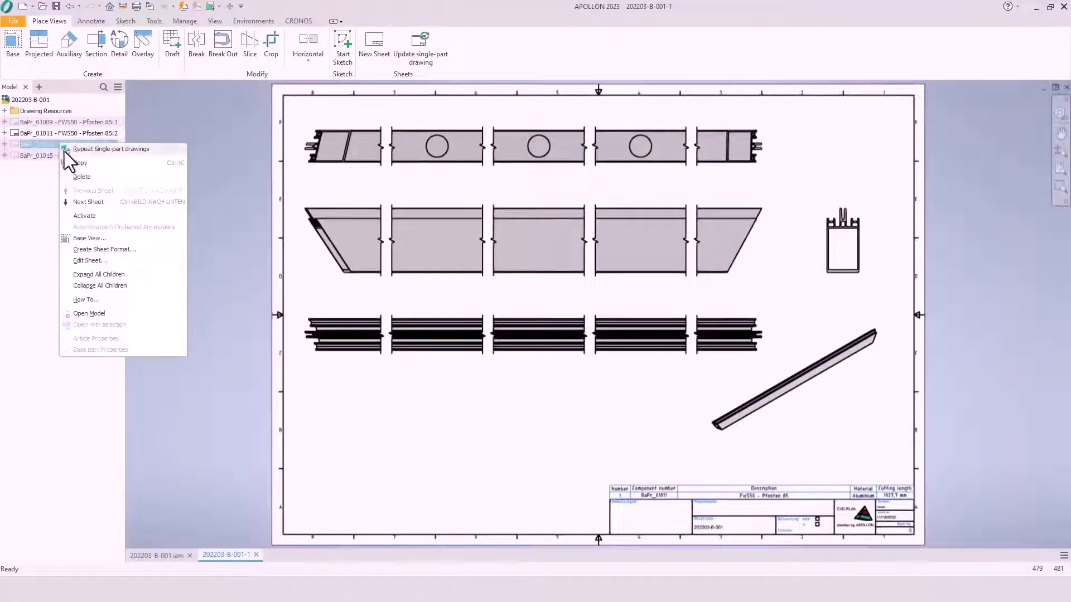
left_click(81, 217)
right_click(86, 155)
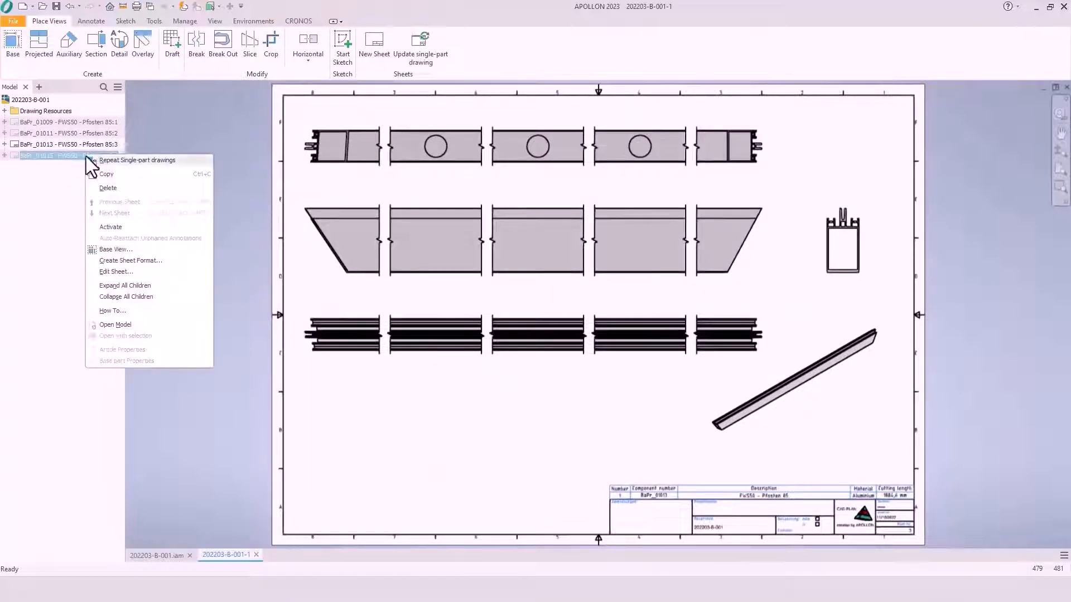
left_click(110, 227)
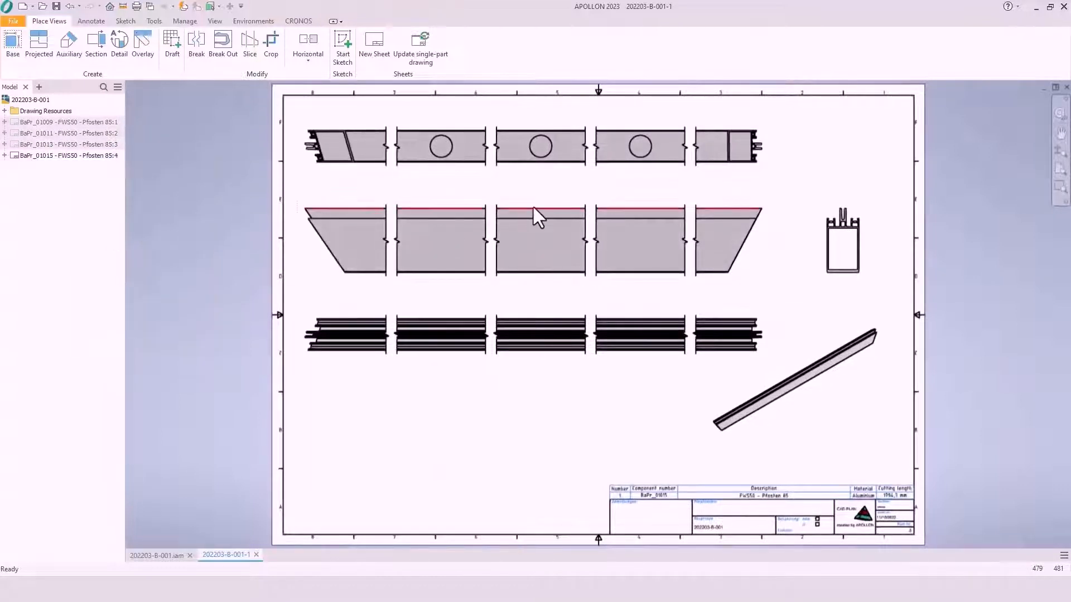
Save the drawing together with its document record, and return to the 202203-B-001 assembly
left_click(55, 7)
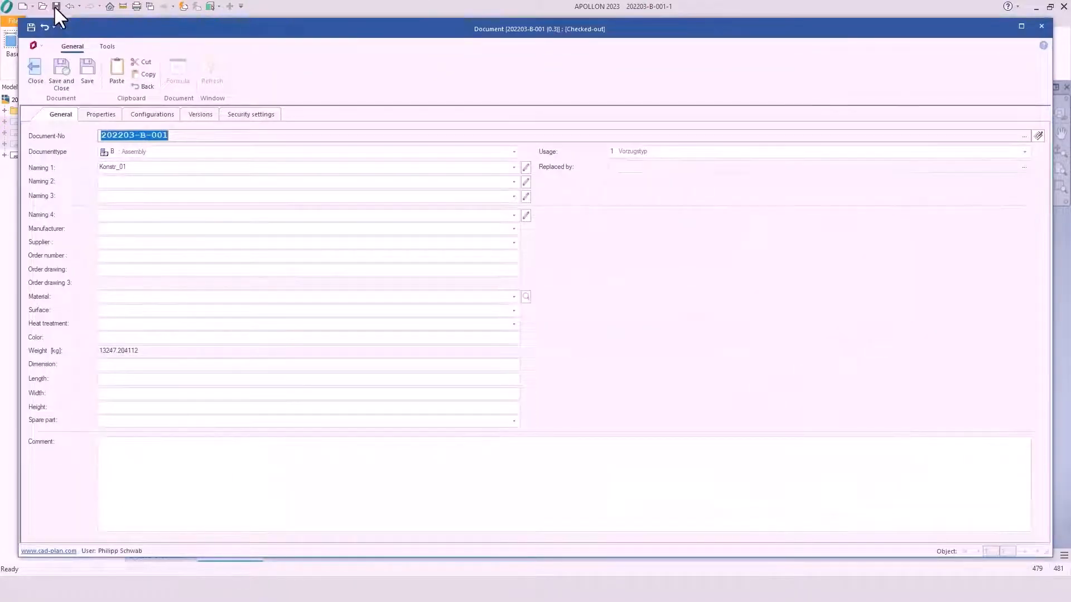
left_click(65, 78)
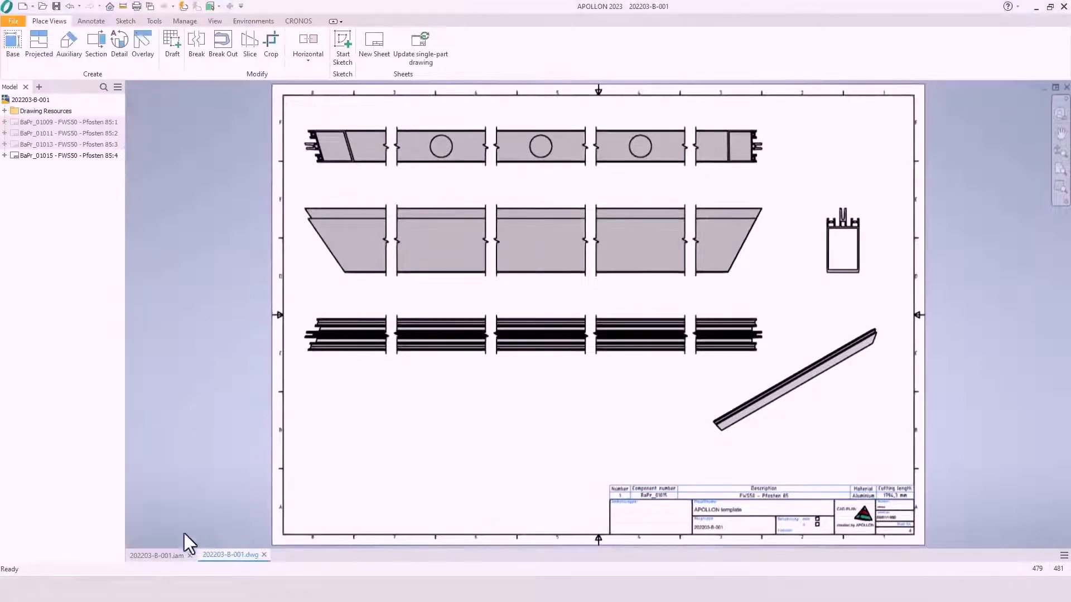
left_click(173, 557)
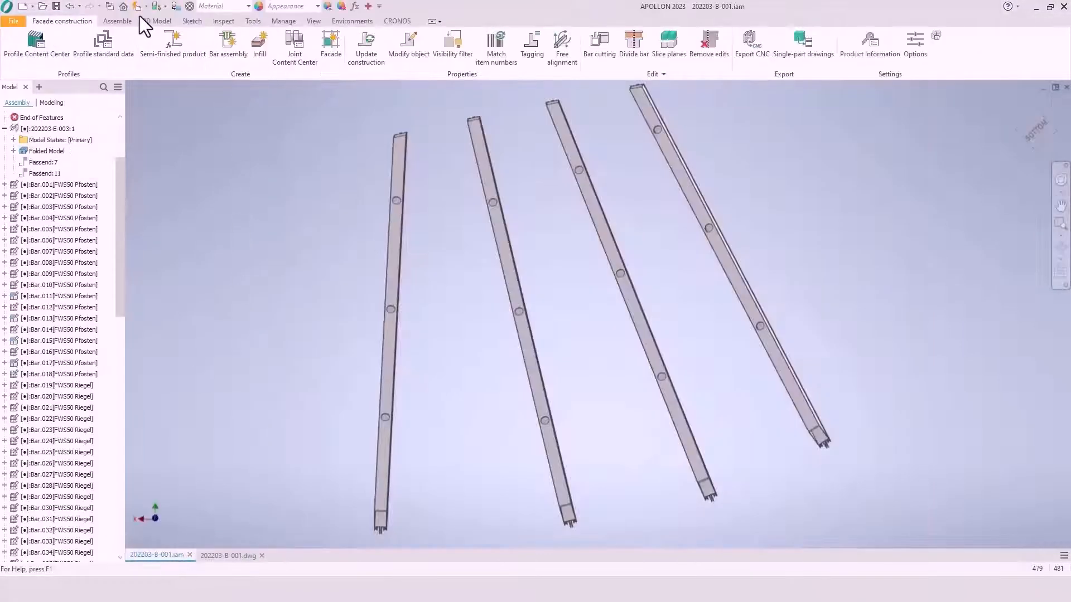
Select all components in the visibility filter and apply it to redisplay the whole facade frame
left_click(447, 45)
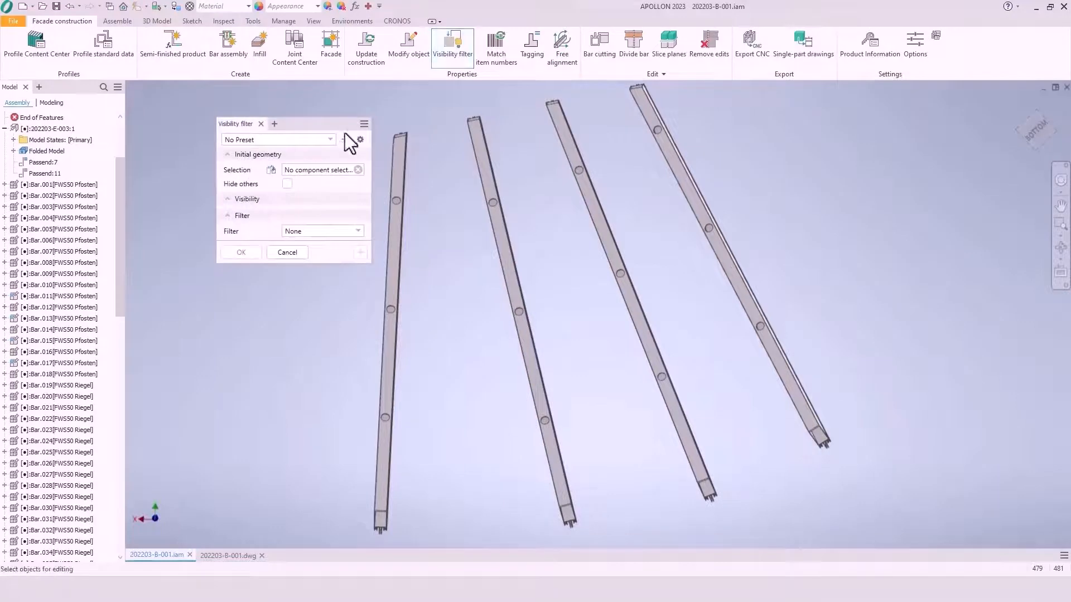
left_click(271, 170)
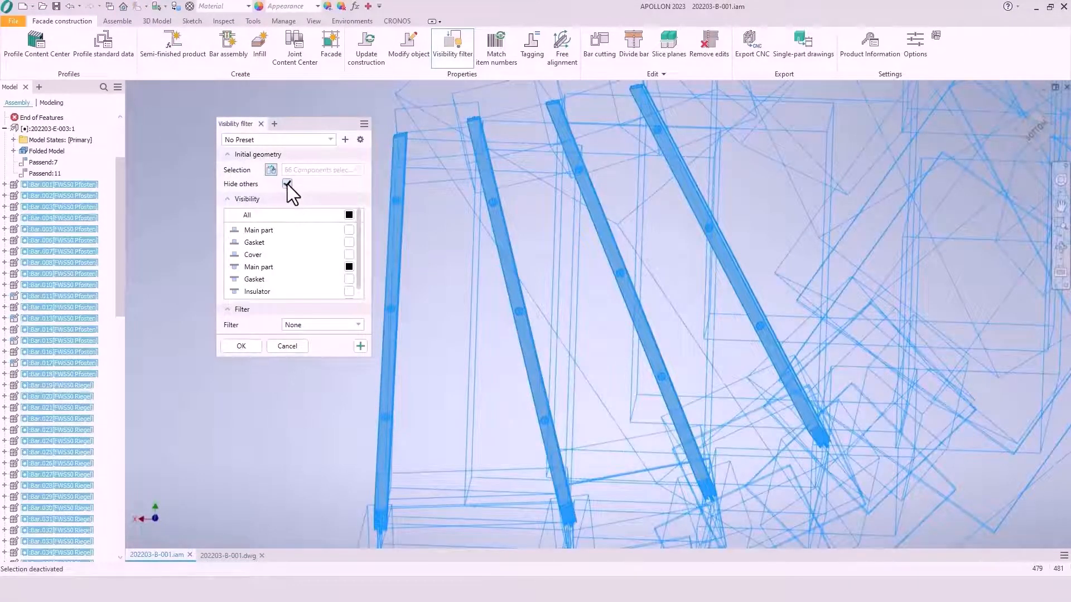
left_click(244, 348)
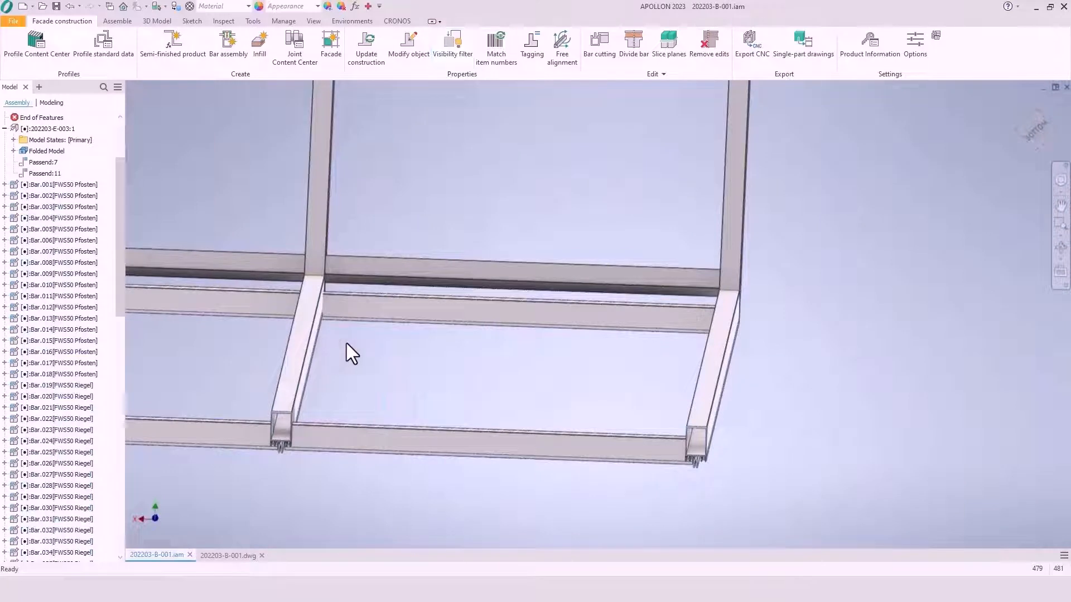
Examine the complete facade frame from the bottom, the front and an oblique angle
scroll(357, 335, "down", 5)
middle_click_drag(410, 276, 706, 257)
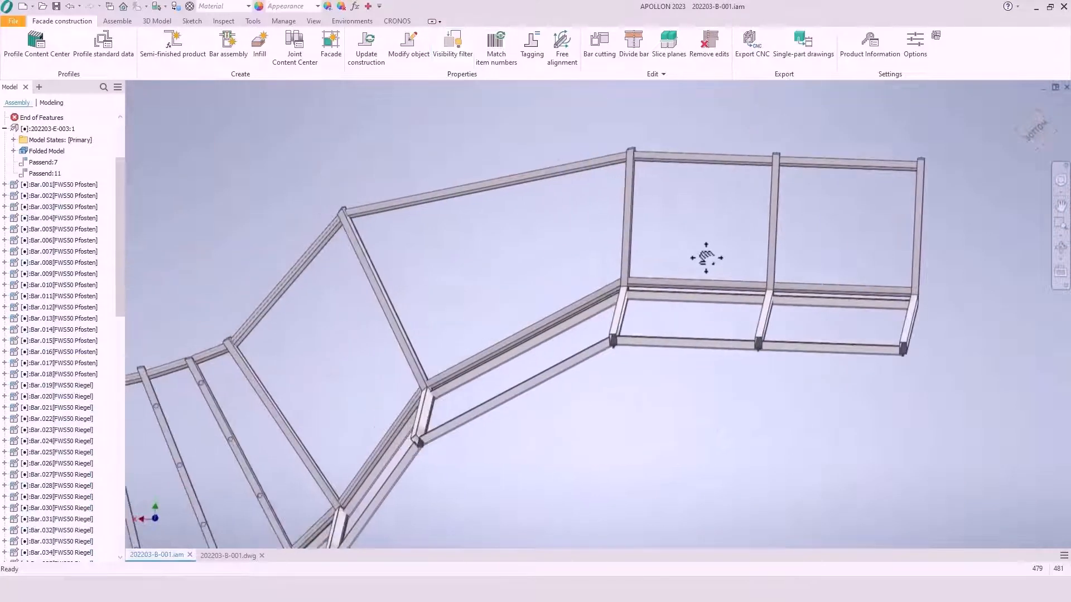
left_click(1035, 128)
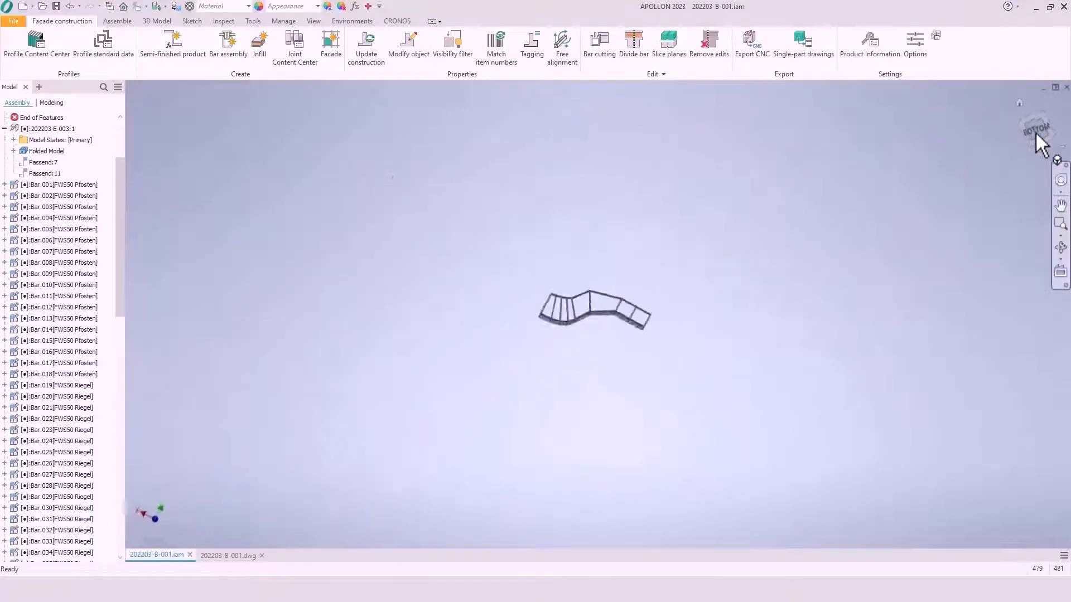
scroll(675, 298, "up", 5)
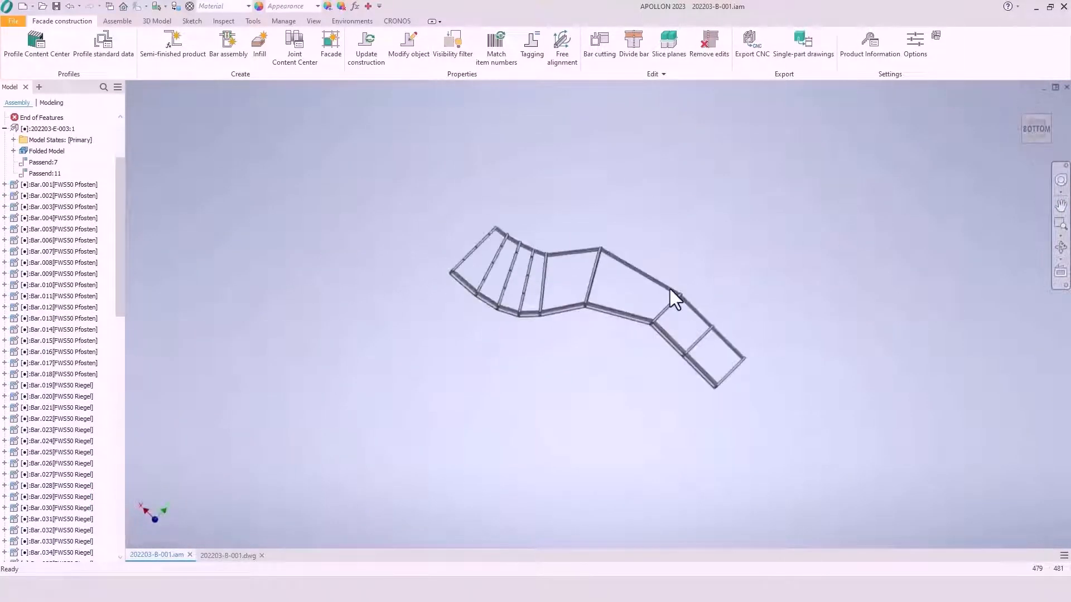
middle_click_drag(469, 306, 783, 274, "shift")
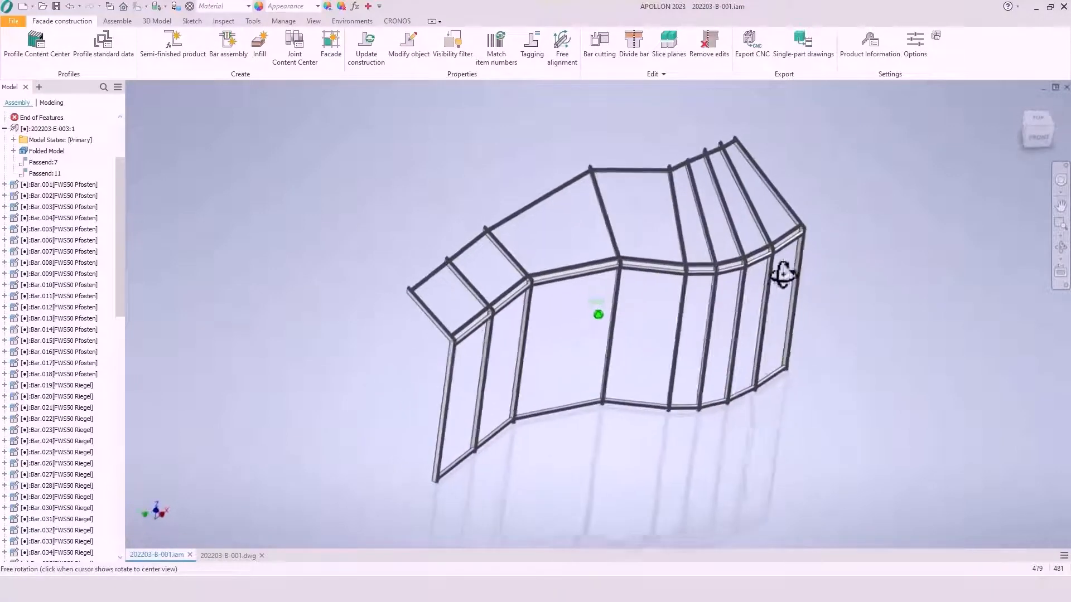
left_click(1036, 138)
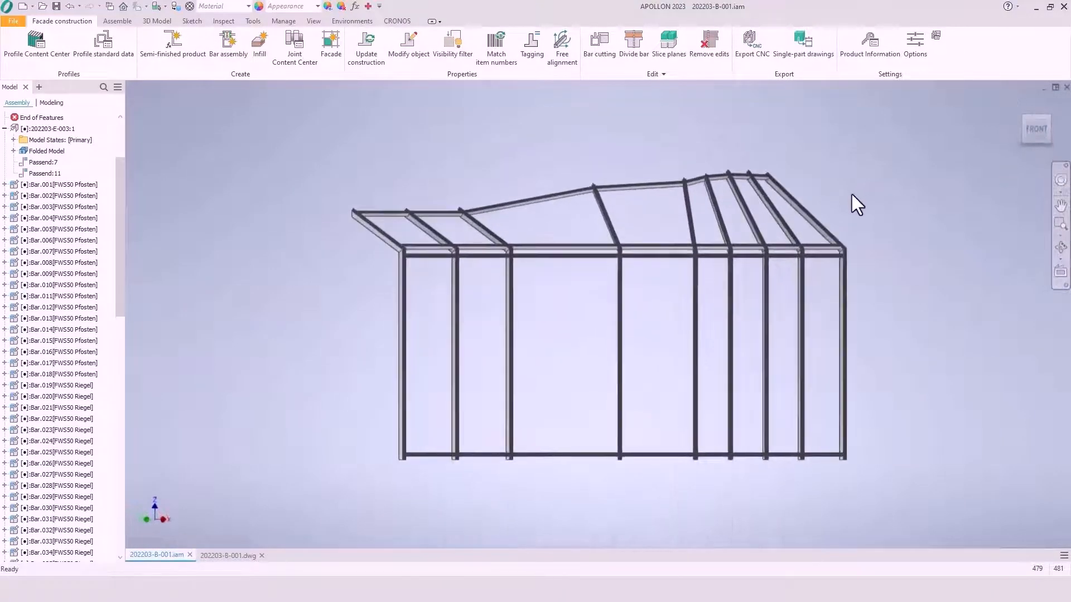
middle_click_drag(854, 220, 815, 249, "shift")
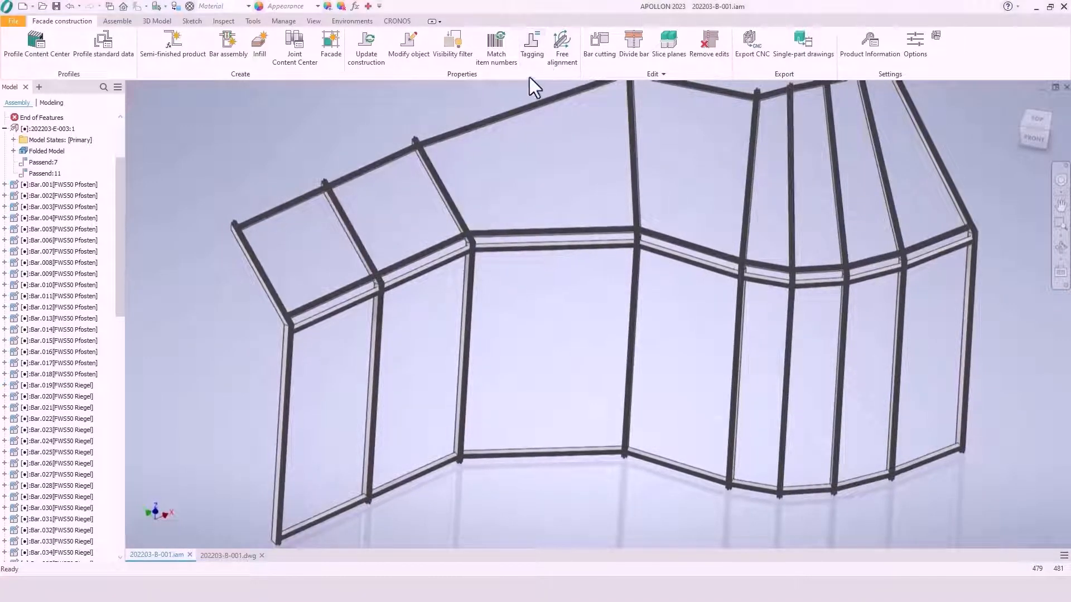
Set up tagging by classes, excluding the second main part, the insulator, the cover and both gaskets
left_click(533, 44)
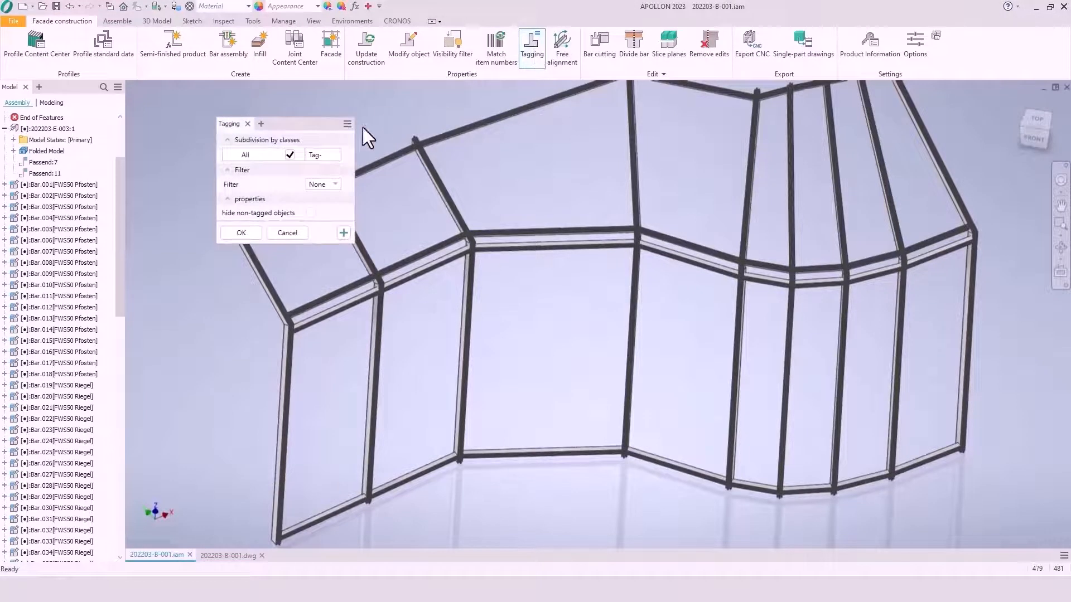
left_click(290, 154)
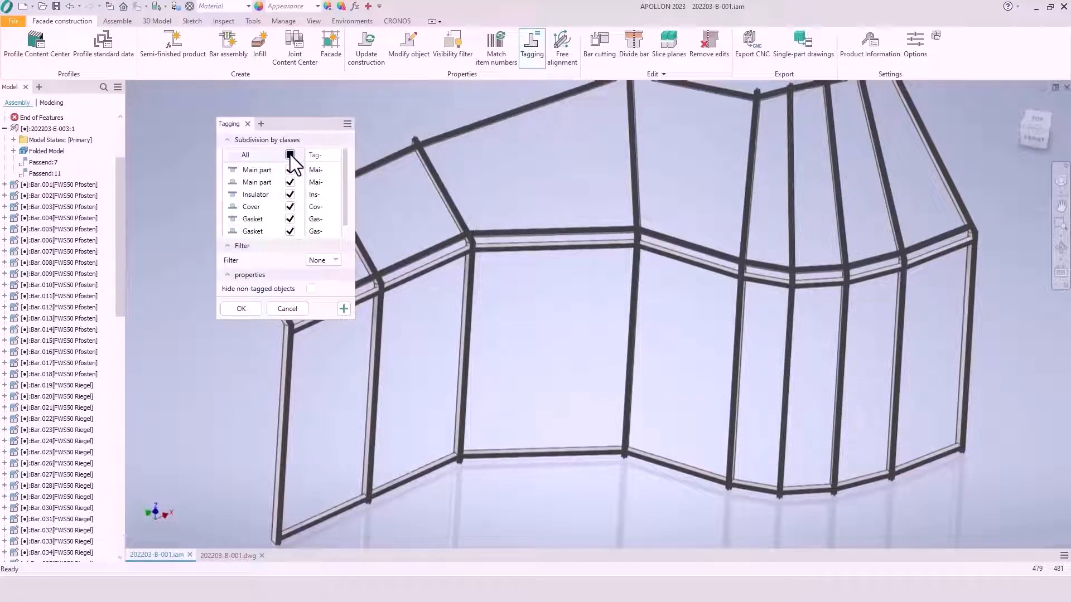
left_click(290, 182)
left_click(290, 194)
left_click(290, 206)
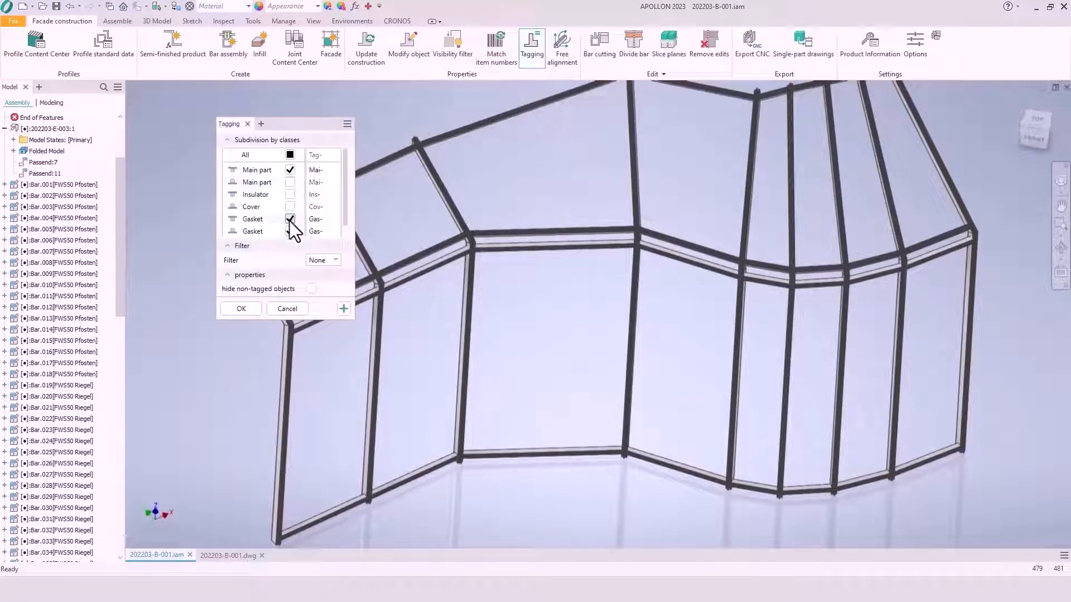
left_click(290, 219)
left_click_drag(344, 206, 346, 220)
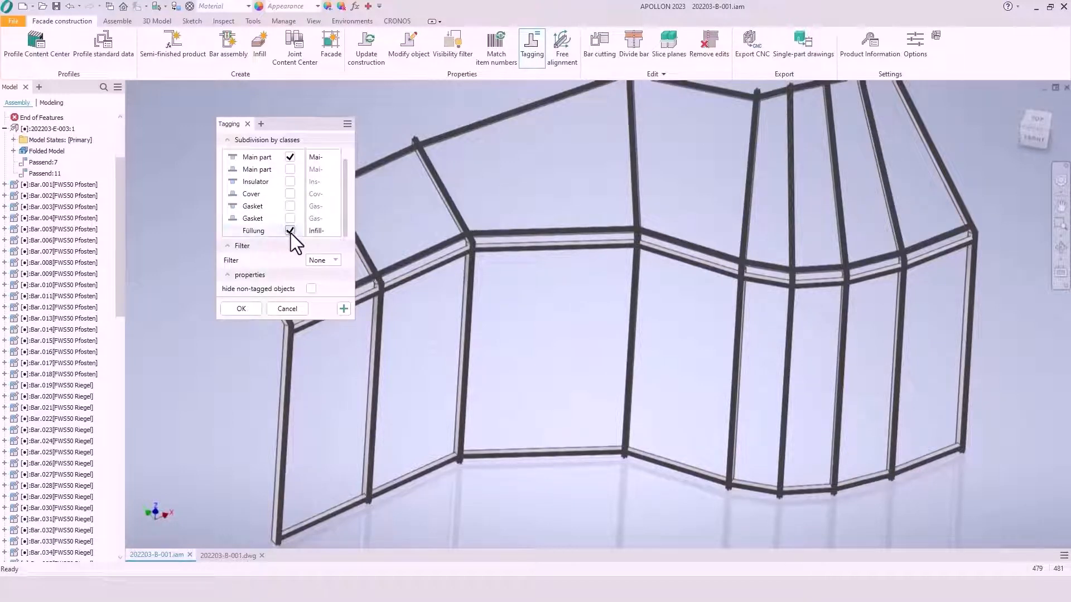
scroll(290, 215, "up", 1)
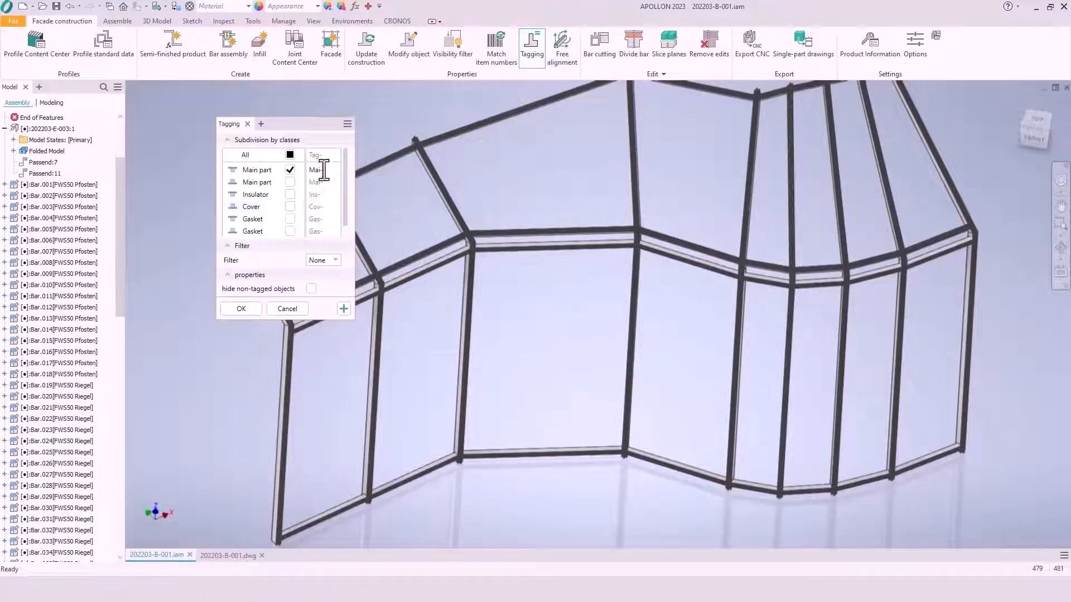
Keep the tagging filter at None and apply the class-based tagging to the main parts
scroll(321, 198, "down", 1)
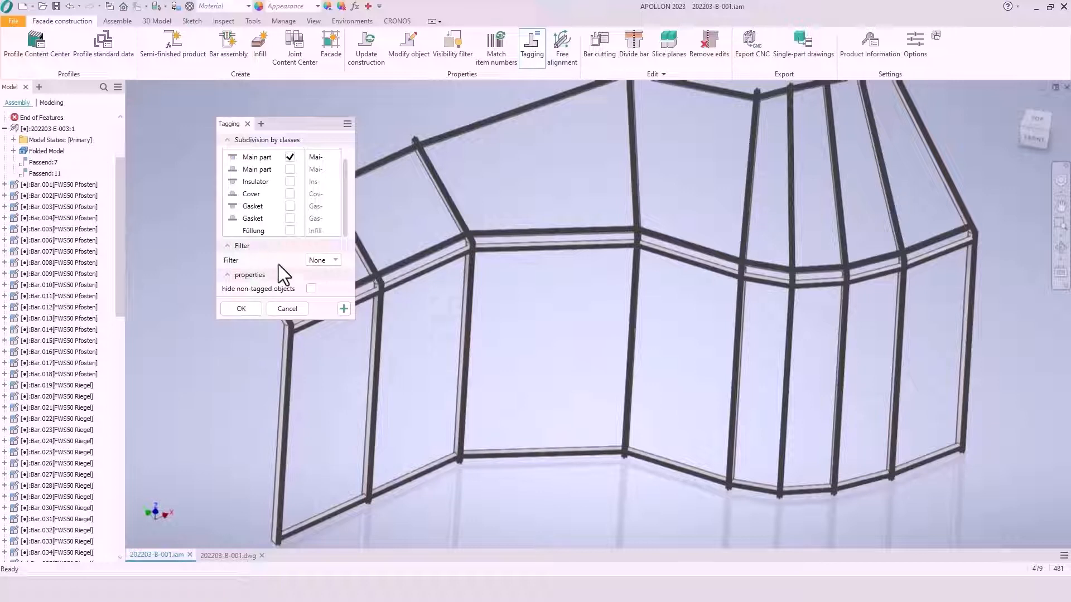
left_click(320, 259)
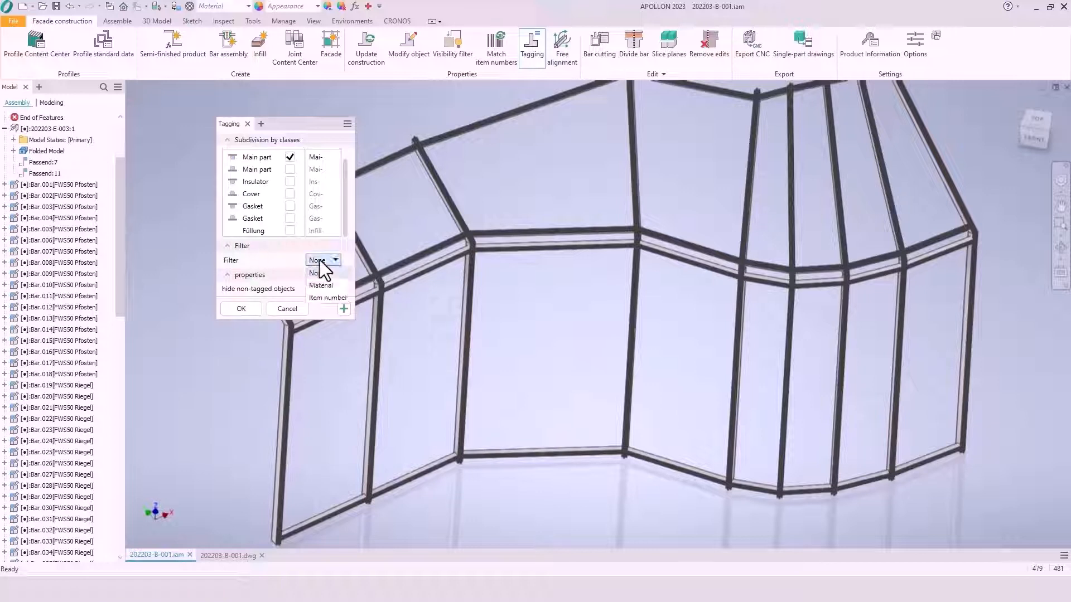
left_click(273, 262)
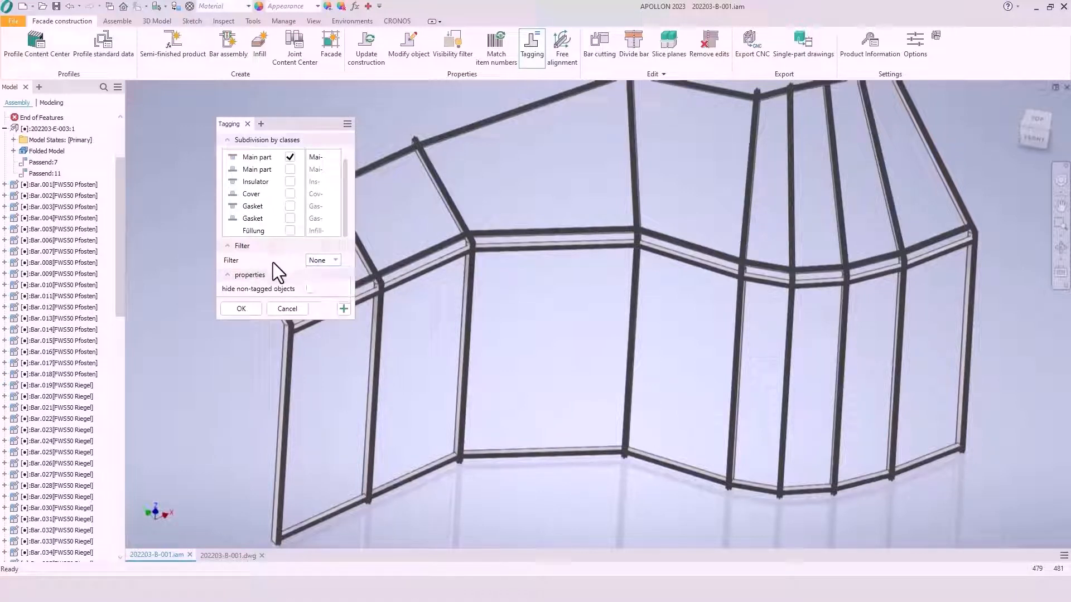
left_click(241, 308)
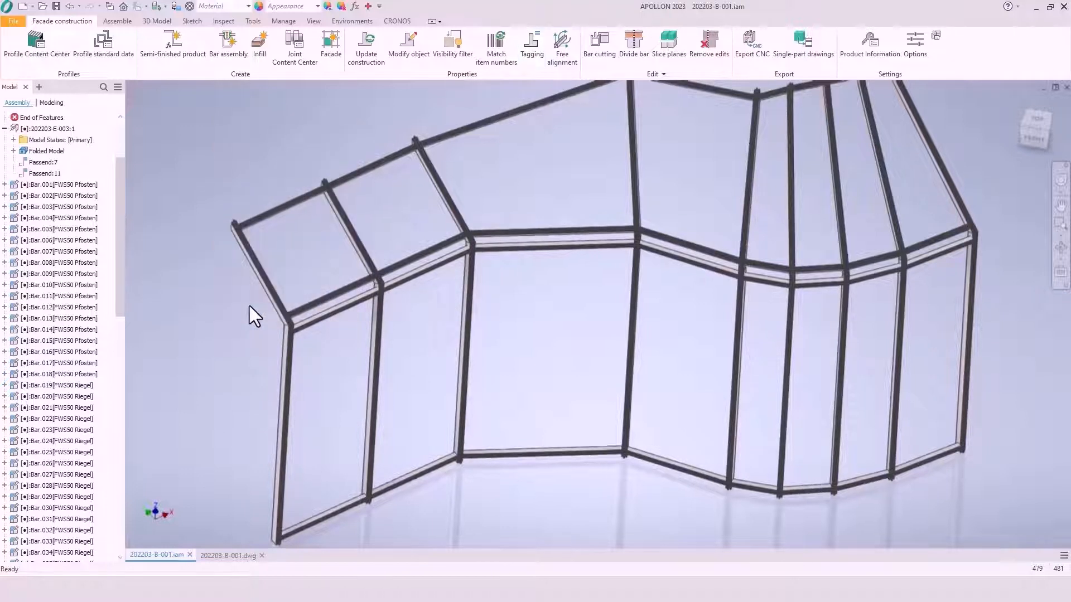
Create a new drawing with a front base view of 202203-B-001 at scale 1:30 in the sheet's upper-left area
left_click(7, 22)
mouse_move(32, 68)
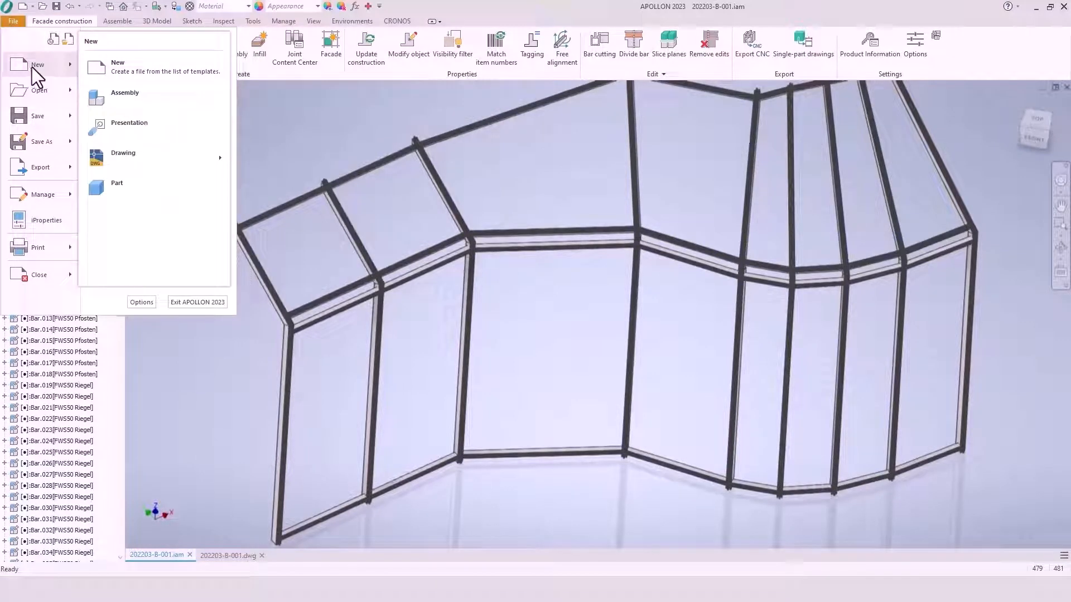
left_click(161, 161)
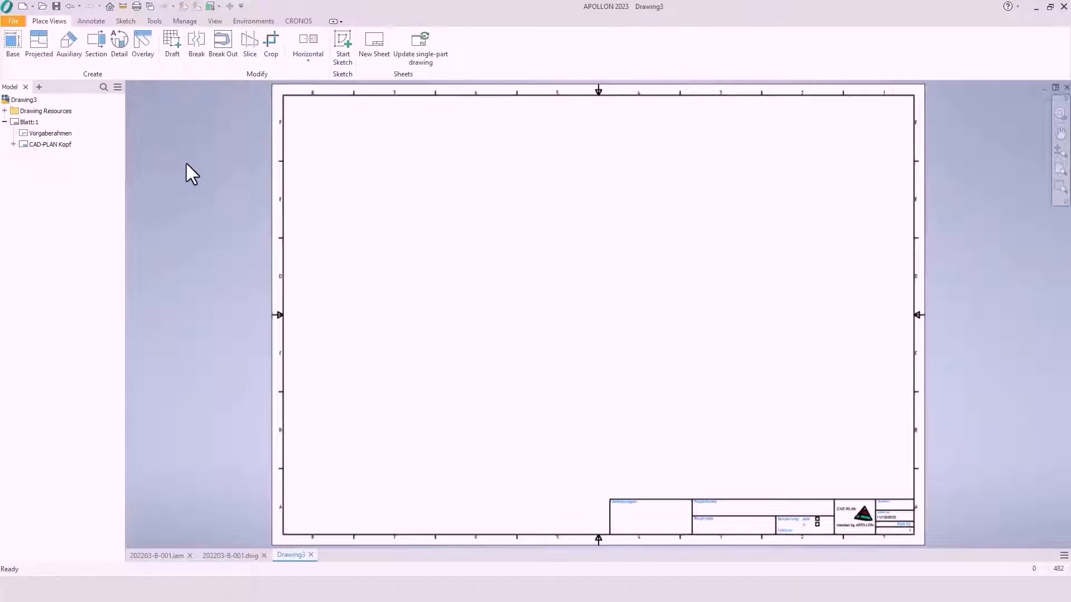
left_click(12, 50)
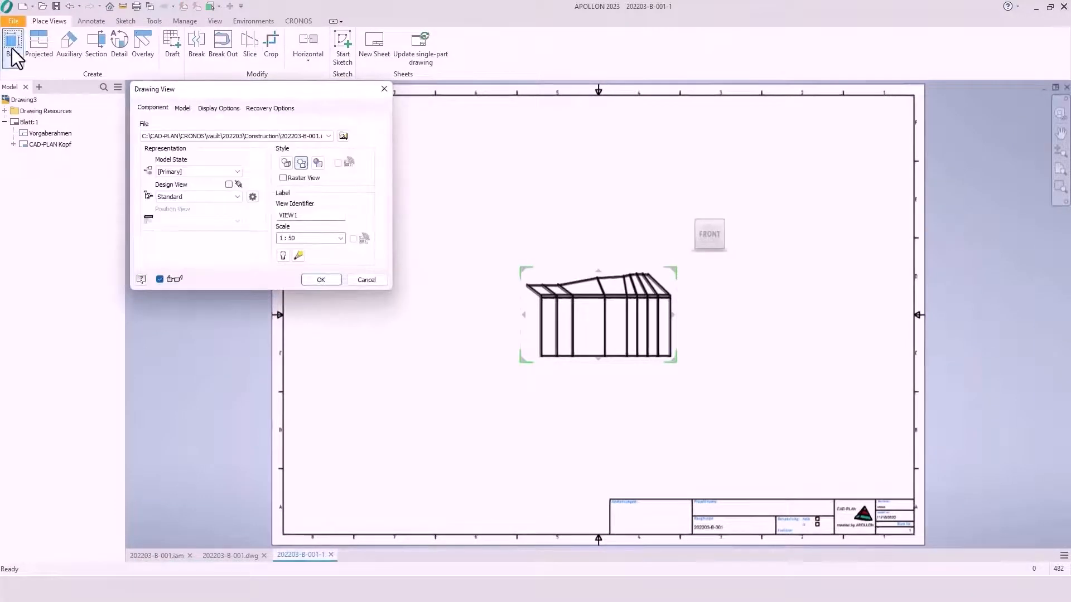
left_click(301, 238)
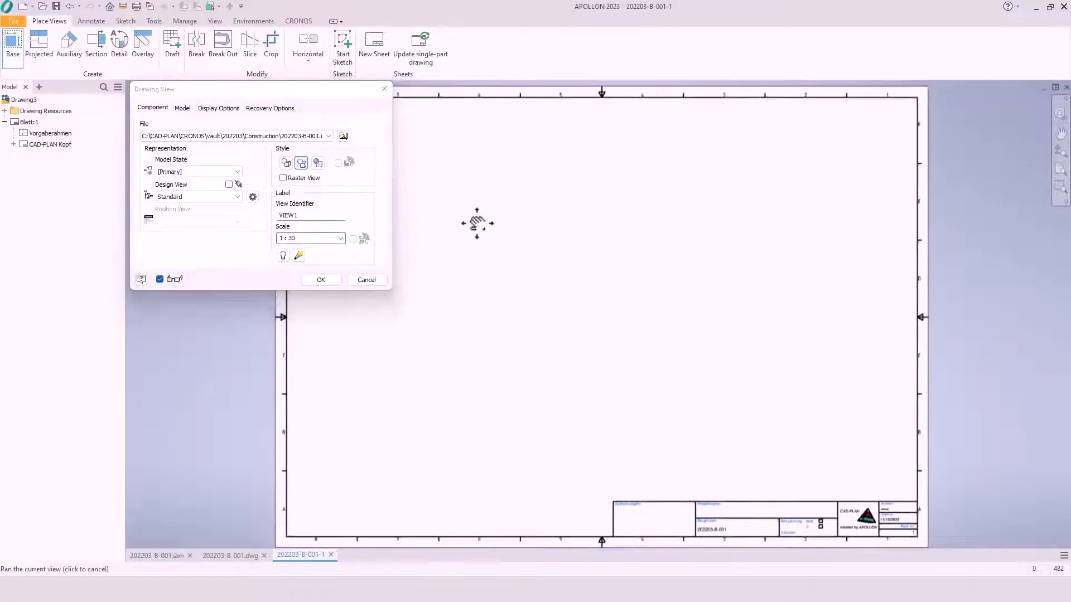
middle_click_drag(478, 223, 545, 238)
left_click_drag(625, 266, 477, 153)
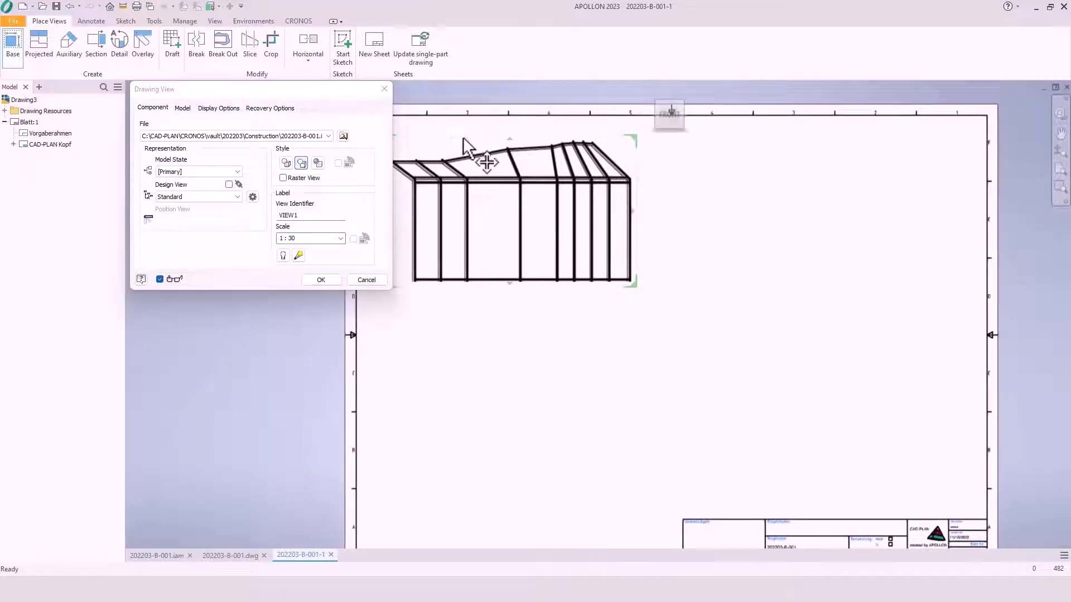
Project a view below and a side view beside the front view, switch on the shaded style and create the views
left_click(503, 384)
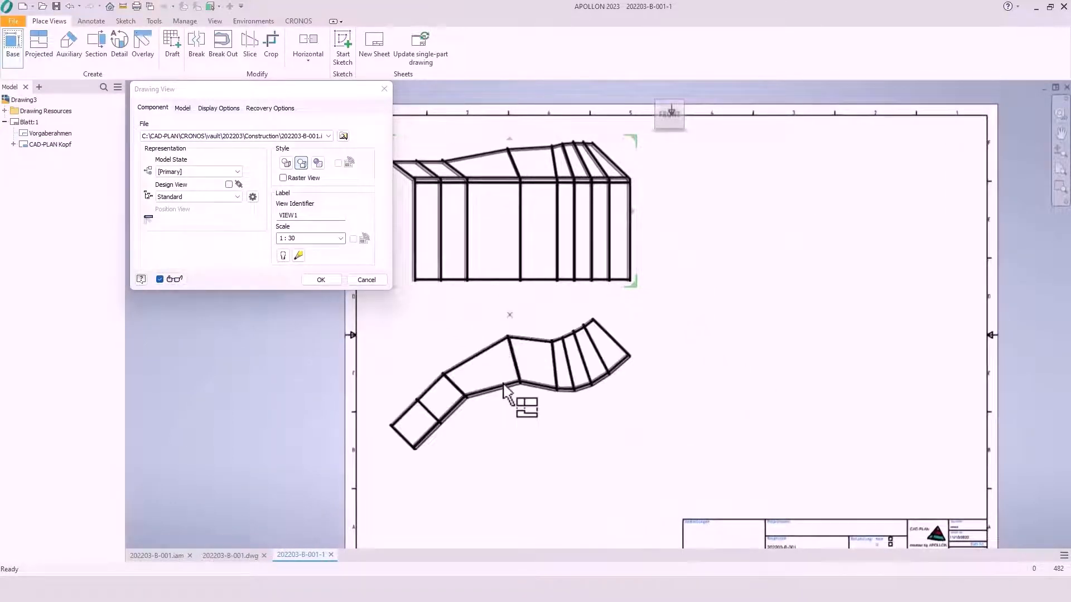
left_click(741, 235)
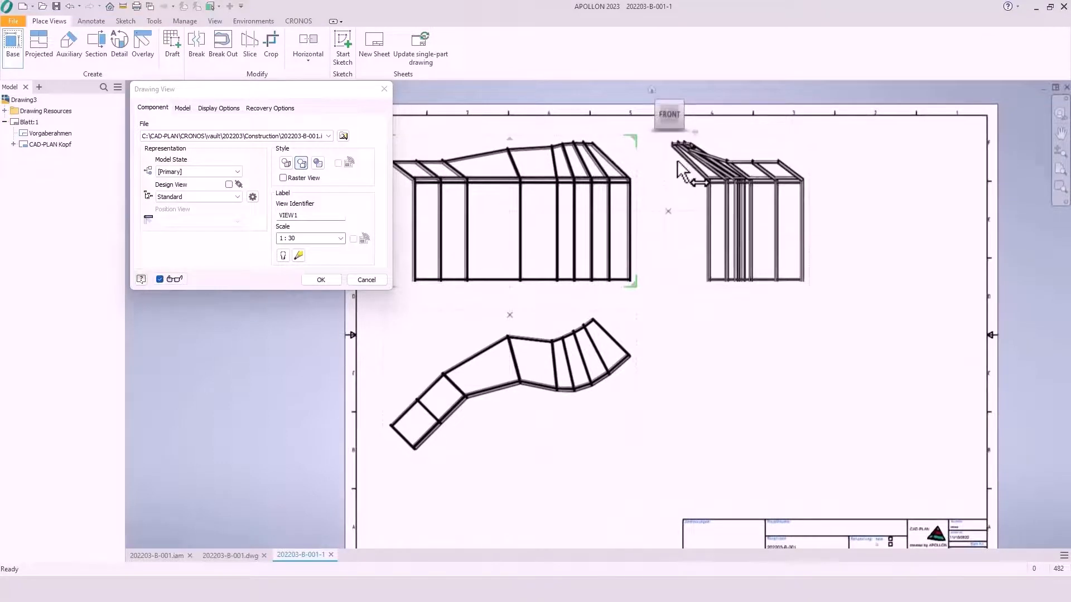
left_click(318, 166)
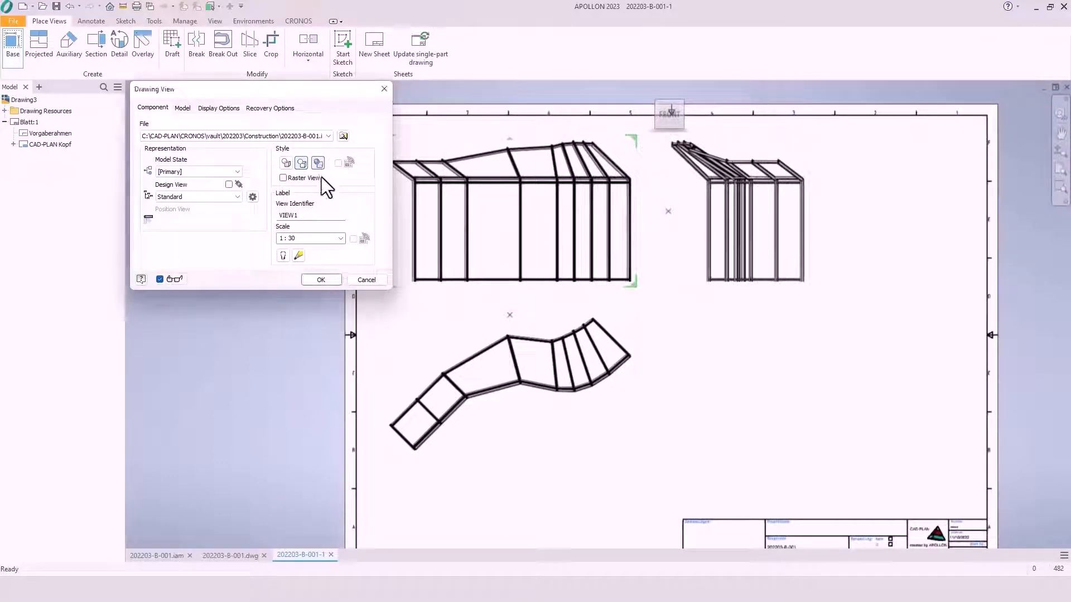
left_click(321, 280)
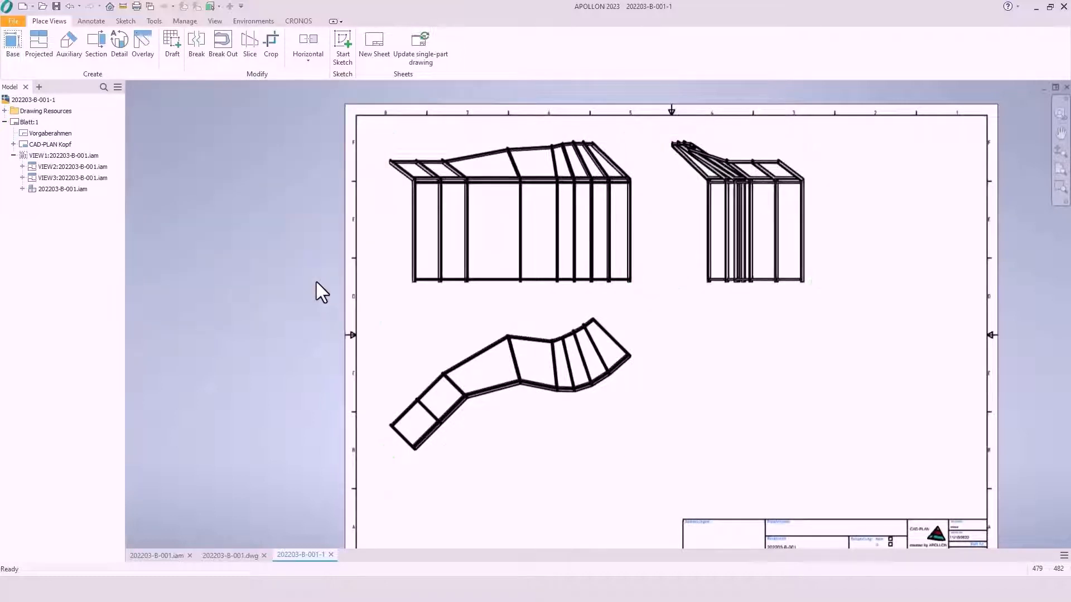
Create a parts list from the front view with the BOM view Parts Only, and place it beside the sheet's right edge
scroll(423, 226, "up", 6)
mouse_move(772, 268)
middle_mouse_down()
mouse_move(731, 306)
mouse_move(304, 376)
mouse_move(243, 364)
middle_mouse_up()
scroll(243, 365, "down", 4)
middle_click_drag(775, 381, 508, 262)
scroll(499, 262, "down", 5)
scroll(505, 307, "up", 2)
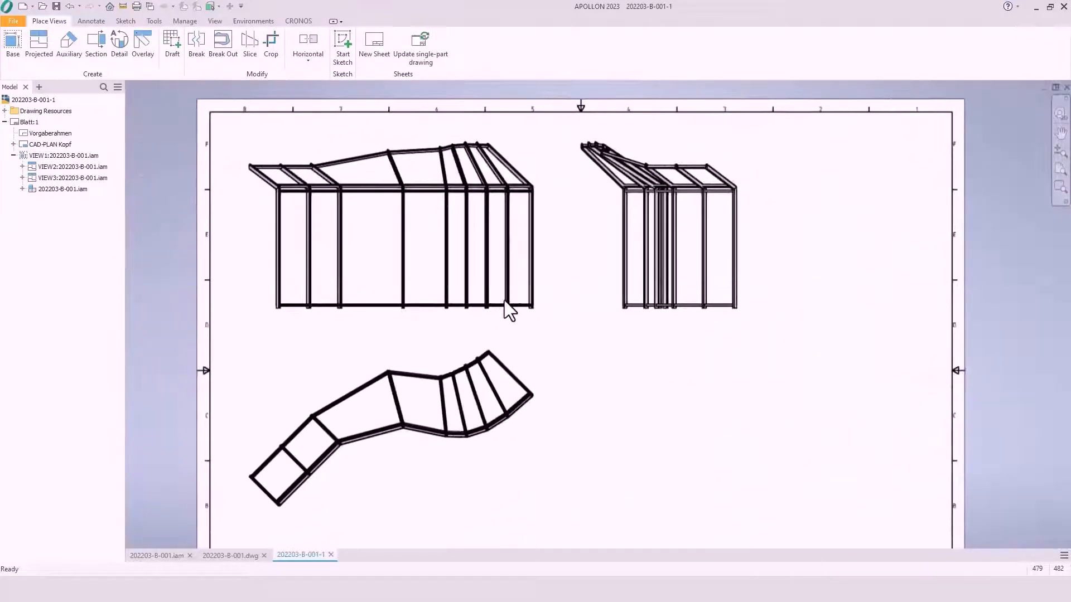
left_click(94, 23)
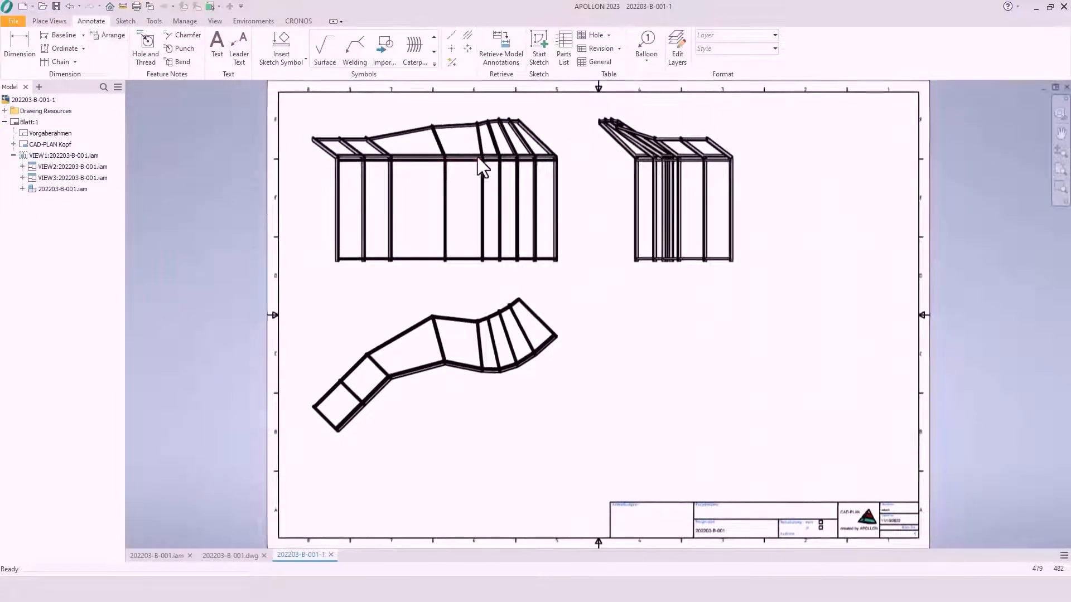
left_click(564, 52)
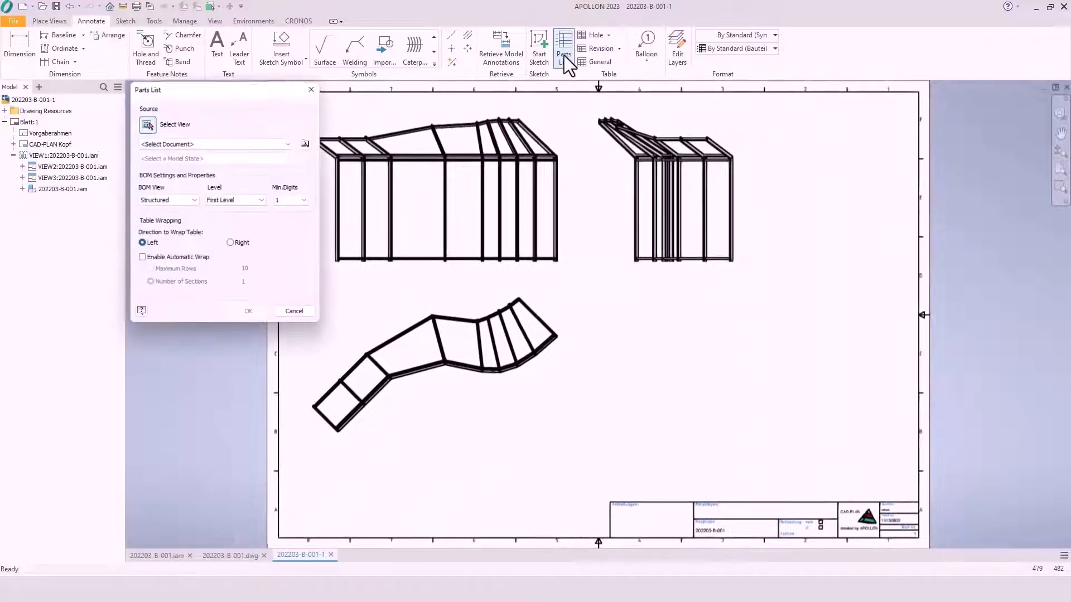
left_click(171, 199)
left_click(162, 217)
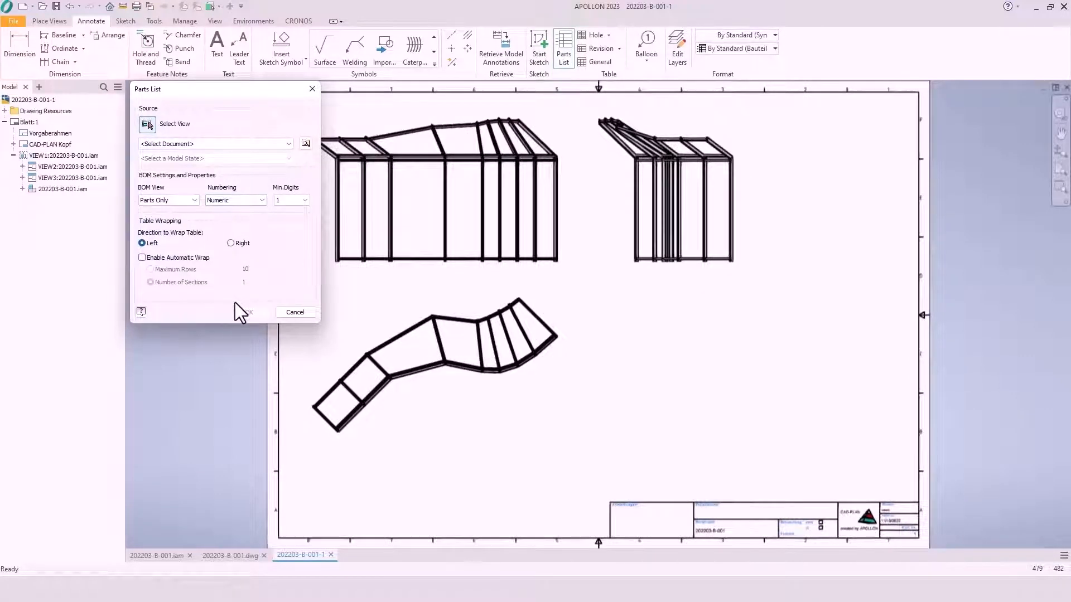
left_click(427, 117)
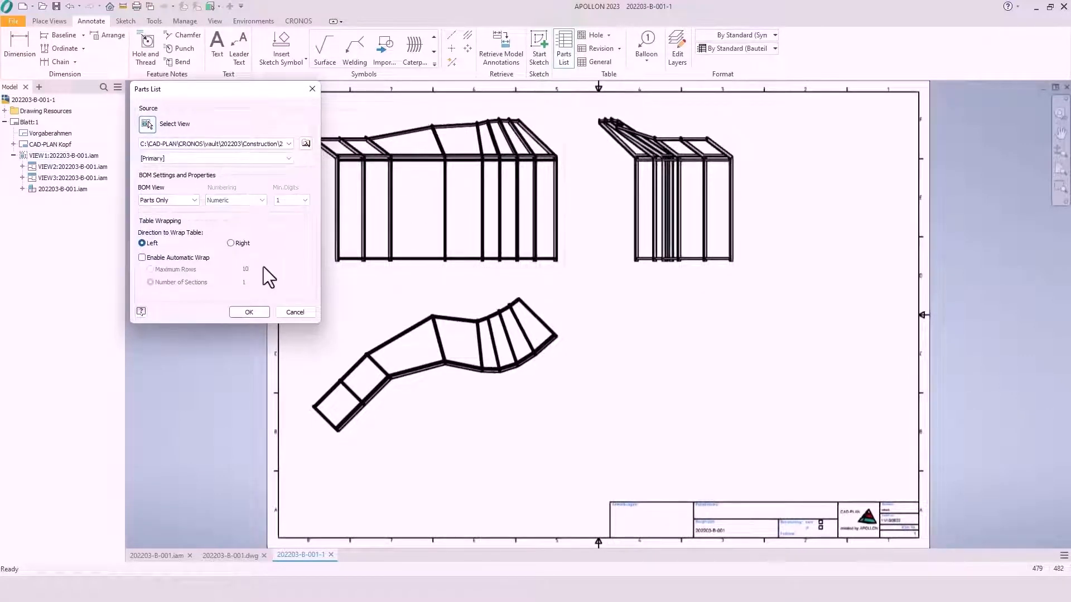
left_click(249, 312)
scroll(262, 279, "down", 3)
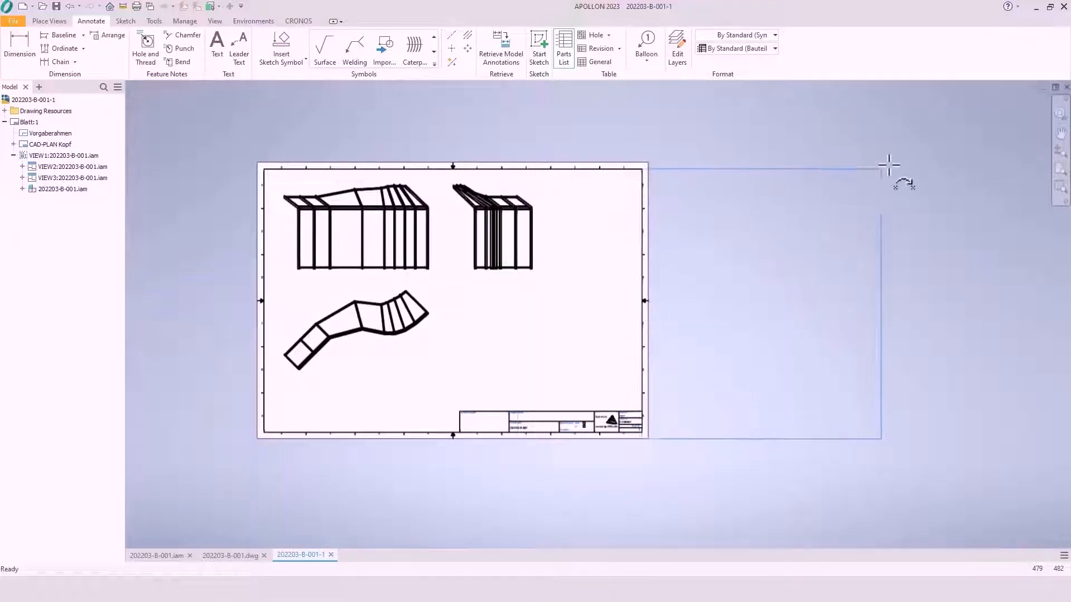
left_click(890, 167)
Examine the parts list's tagged part numbers, quantities, descriptions and lengths from the first row to the last
scroll(757, 236, "up", 3)
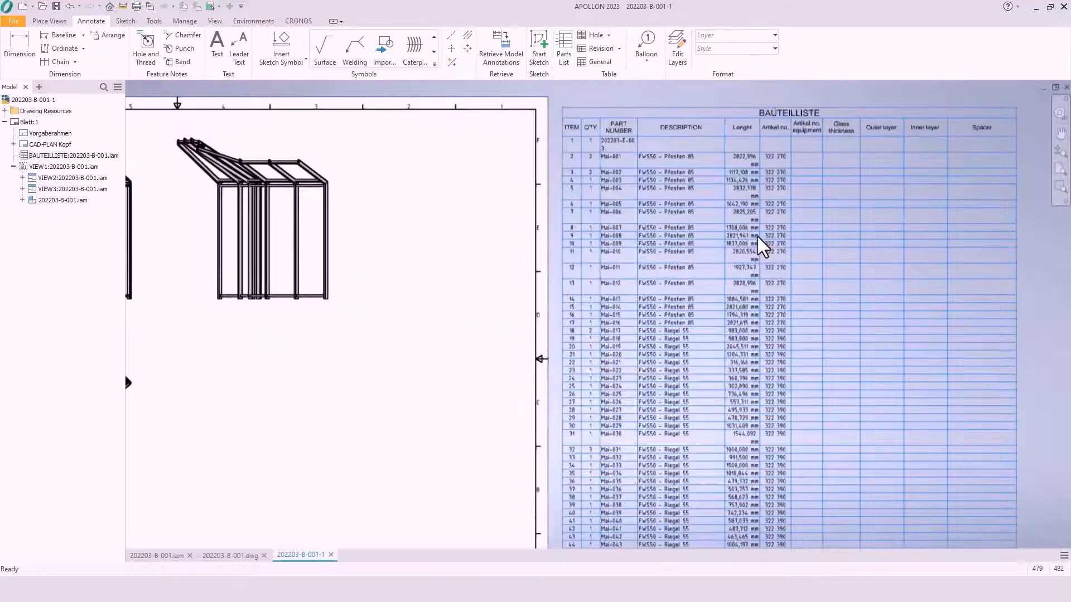
scroll(616, 219, "up", 4)
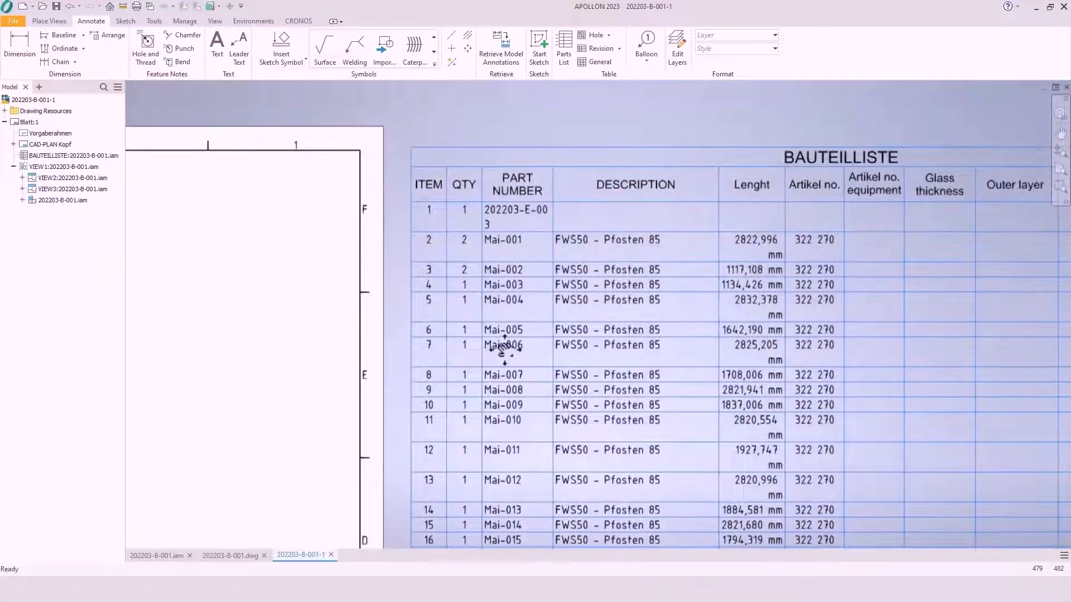
scroll(503, 314, "up", 3)
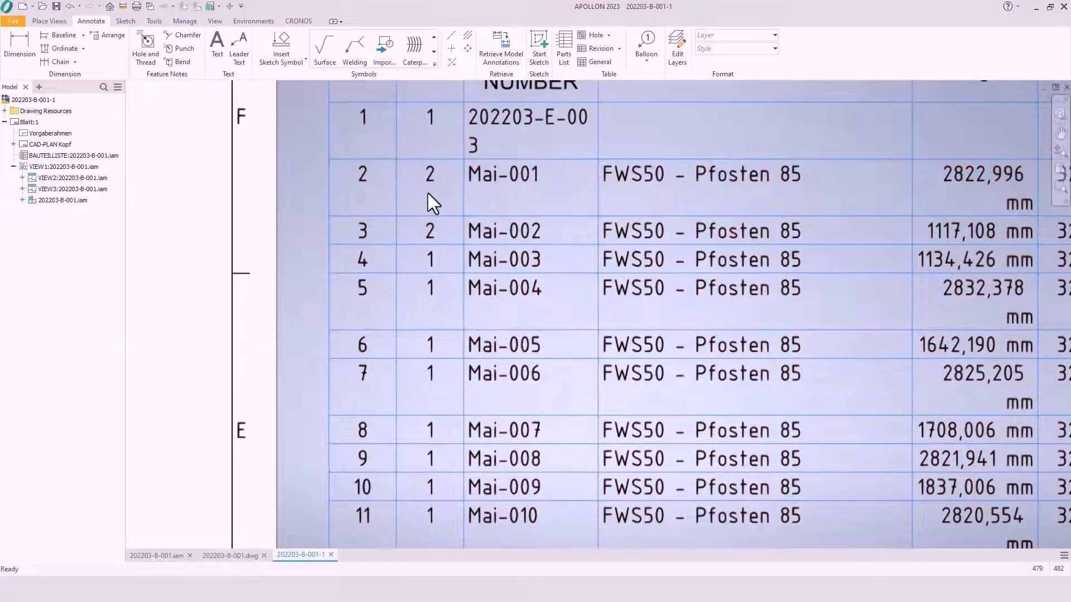
scroll(440, 206, "down", 3)
middle_click_drag(439, 354, 484, 88)
scroll(447, 325, "down", 3)
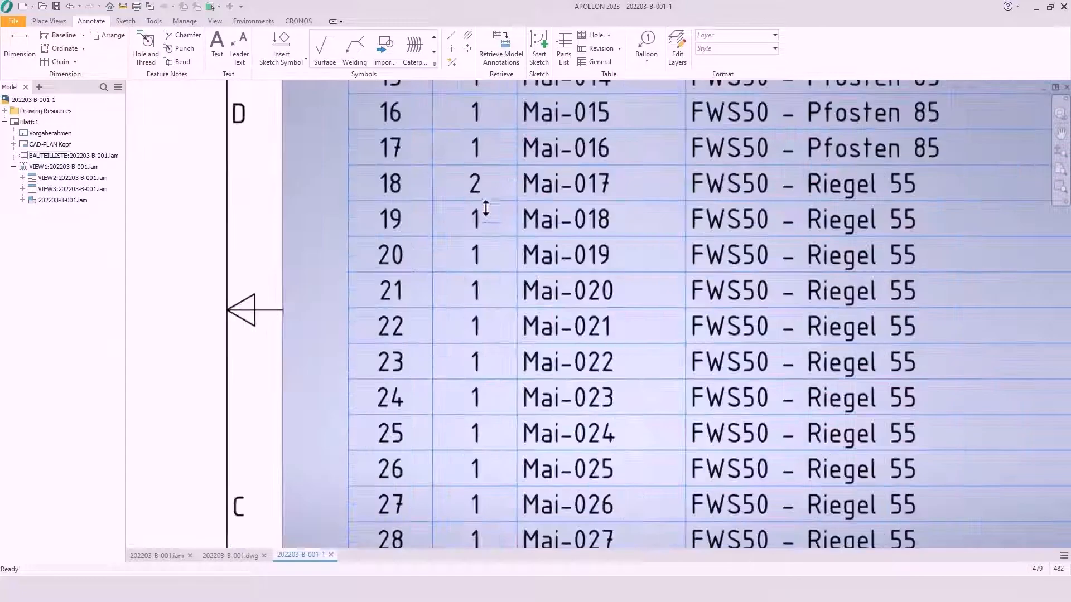
scroll(505, 212, "up", 5)
scroll(487, 172, "down", 5)
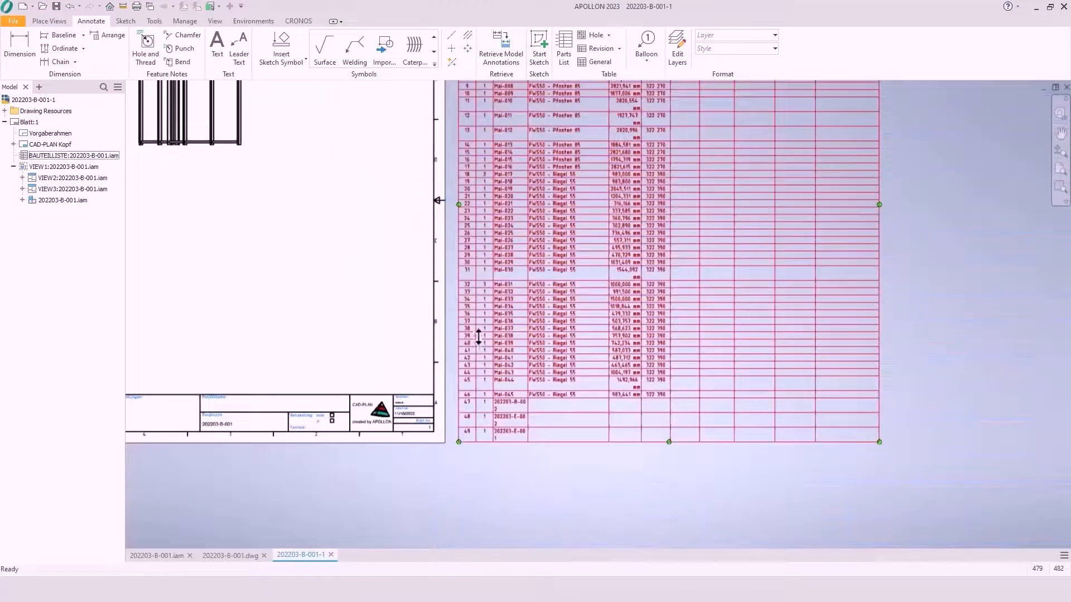
scroll(477, 338, "up", 5)
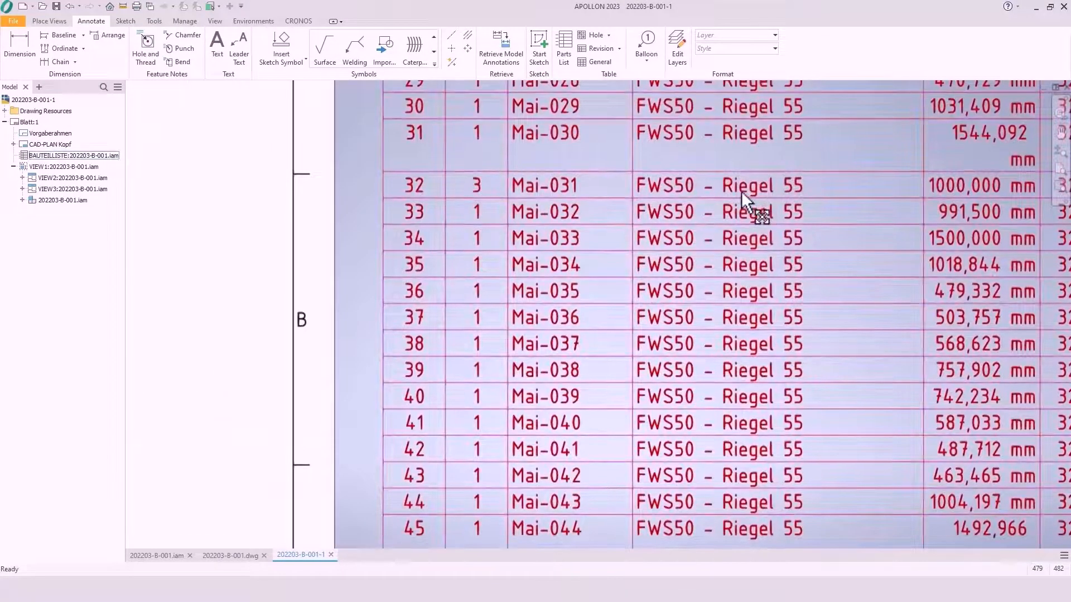
scroll(741, 191, "down", 3)
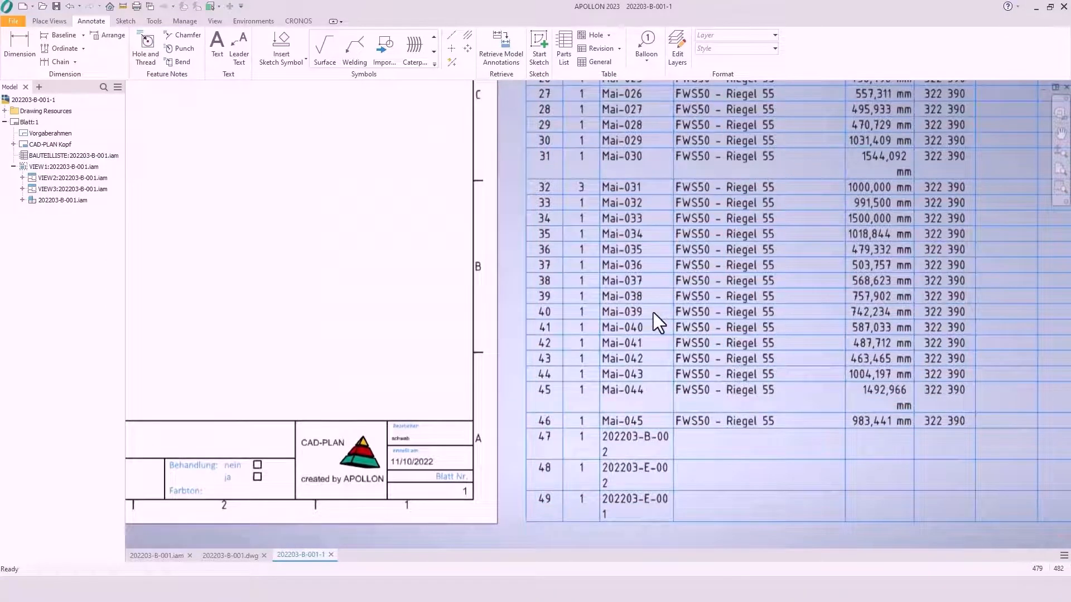
scroll(654, 312, "down", 3)
middle_click(664, 272)
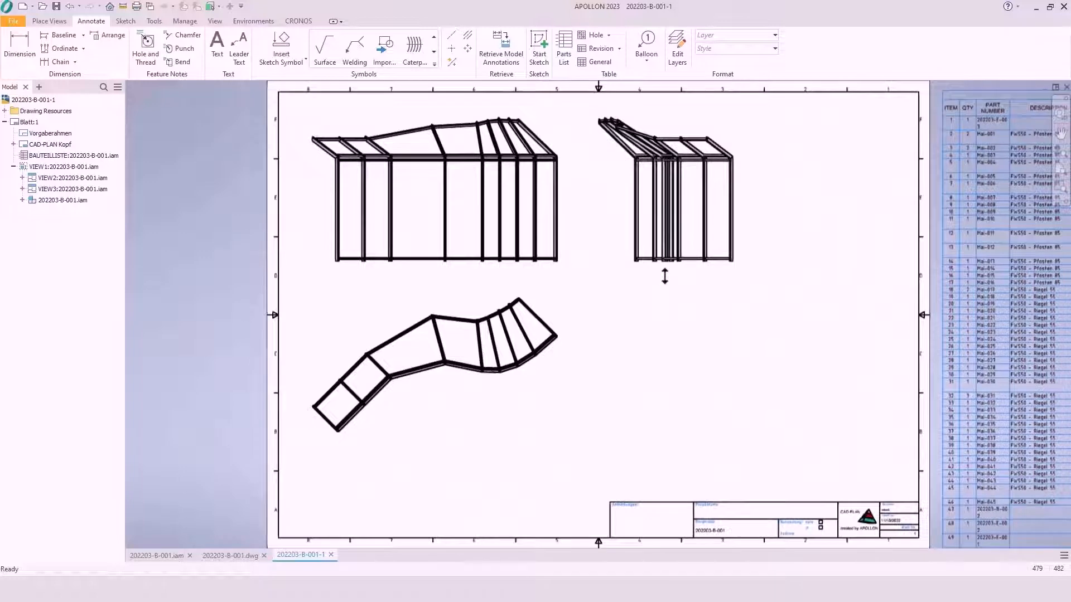
Save the new drawing together with its document record, and return to the 202203-B-001 assembly
left_click(56, 6)
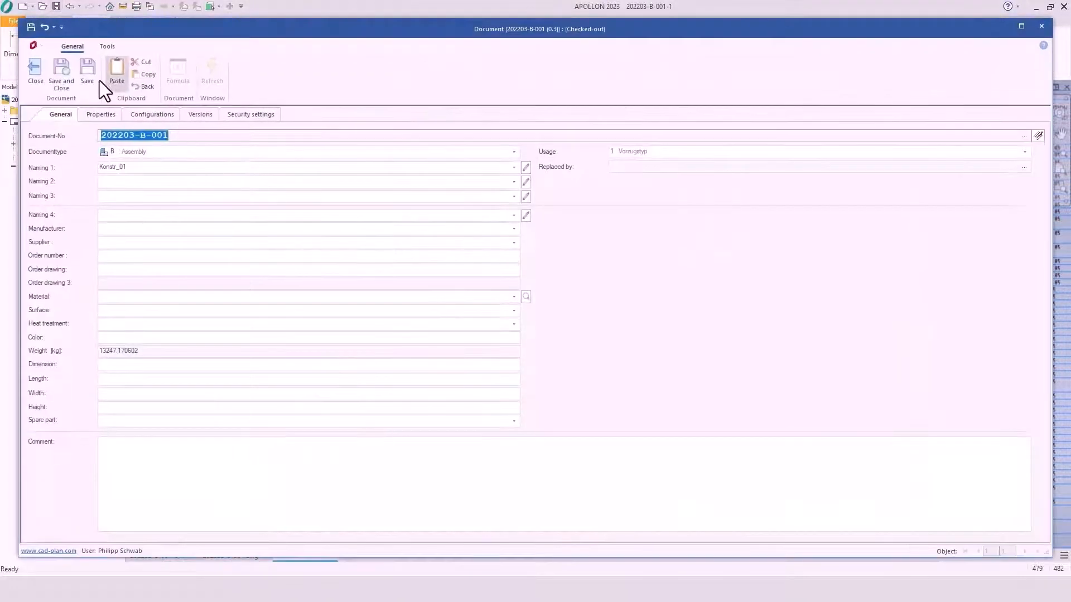
left_click(58, 69)
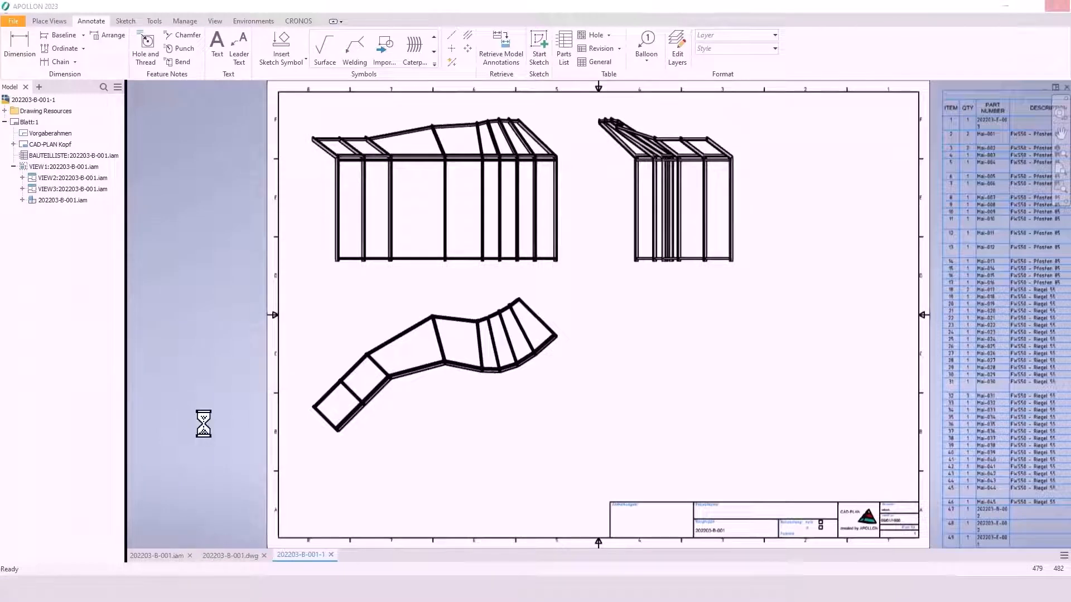
left_click(162, 557)
Apply the visibility filter to all components with every class enabled to redisplay the complete facade
scroll(377, 364, "down", 3)
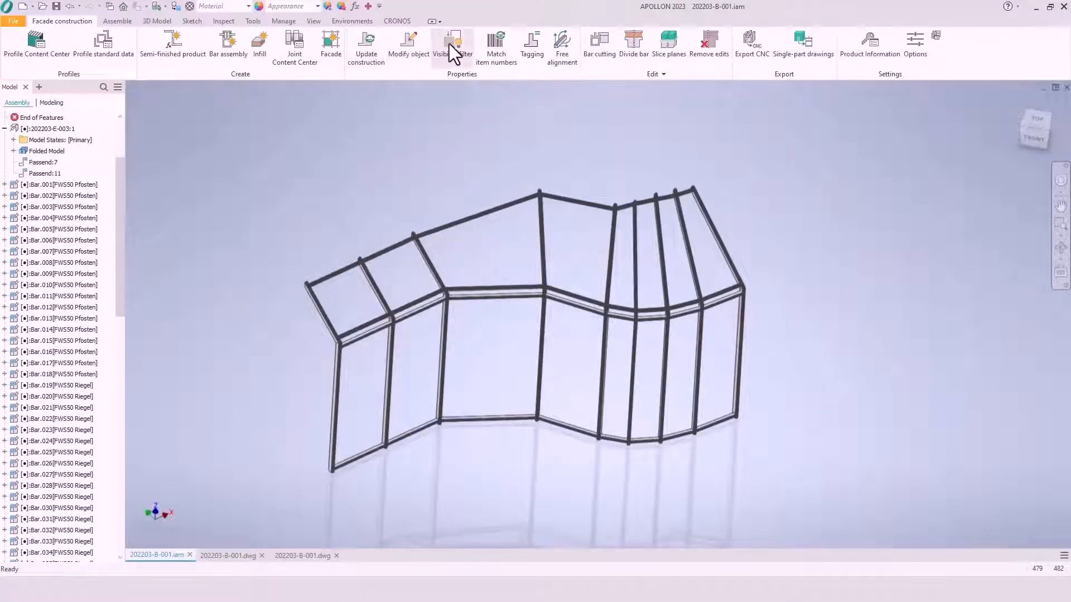
left_click(452, 45)
left_click(275, 169)
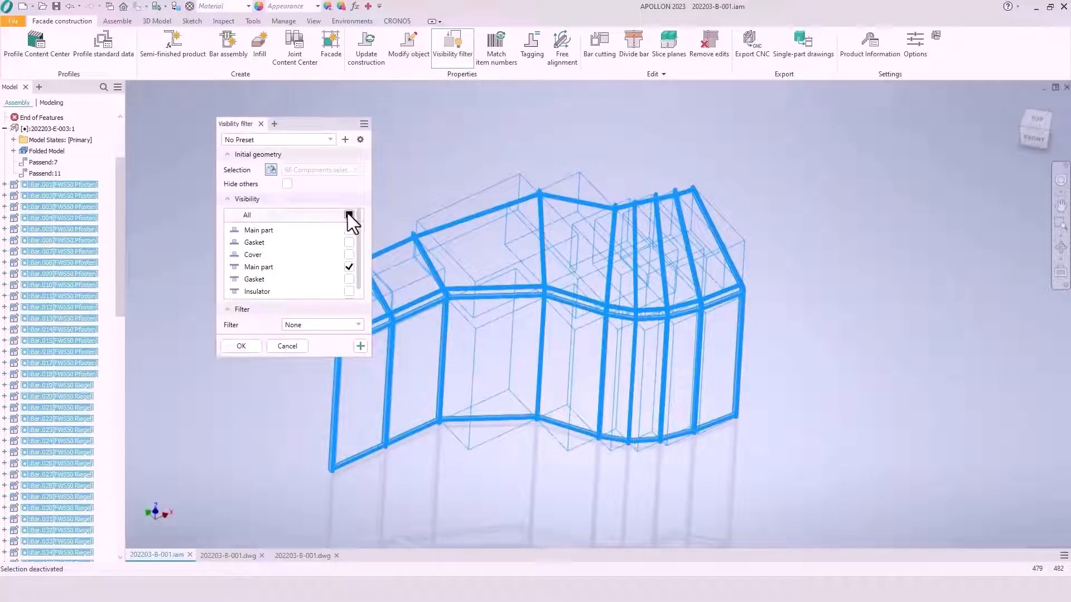
left_click(348, 215)
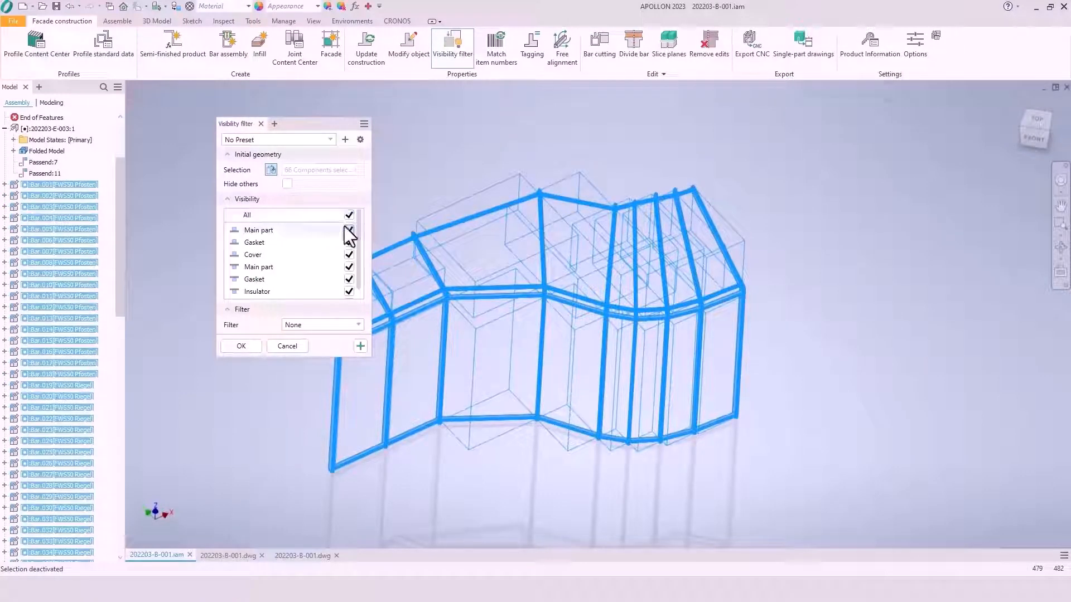
left_click(242, 345)
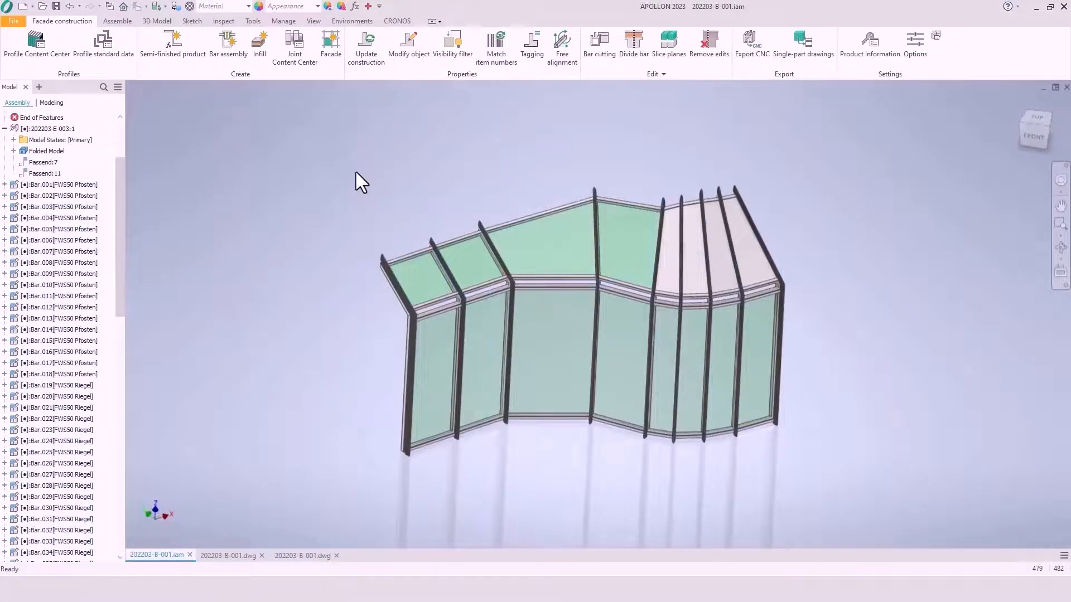
Make the 202203-B-002 subassembly visible together with the complete facade
scroll(54, 248, "down", 6)
scroll(63, 284, "down", 3)
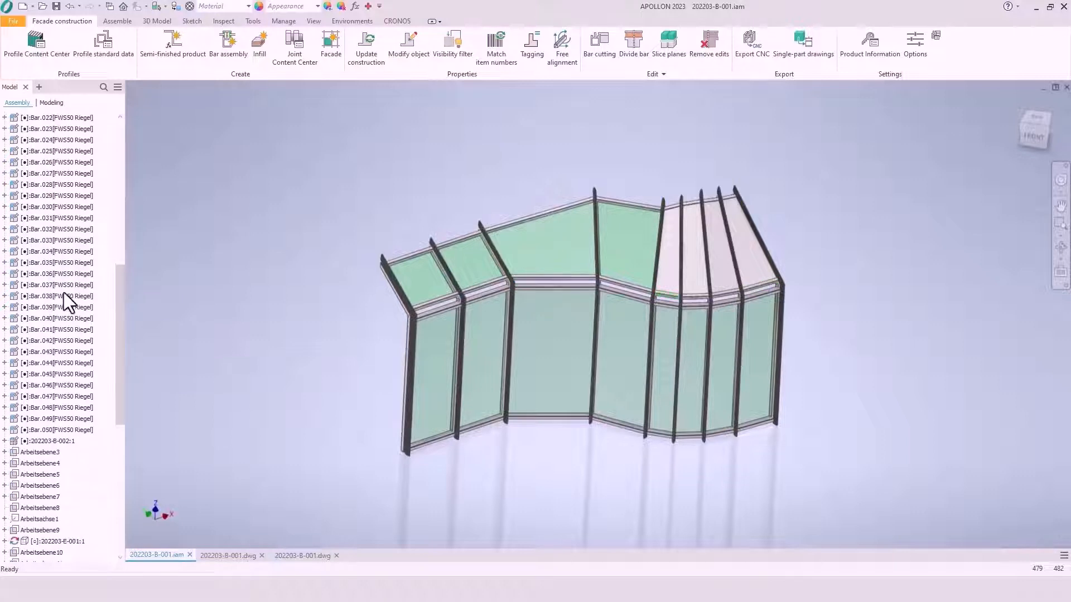
right_click(55, 441)
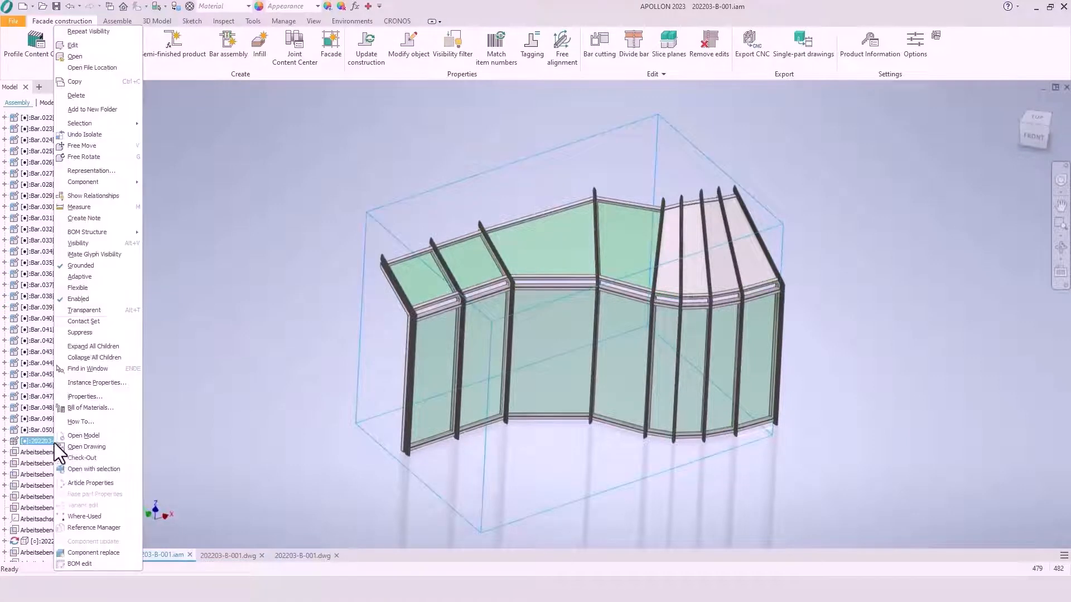
left_click(87, 245)
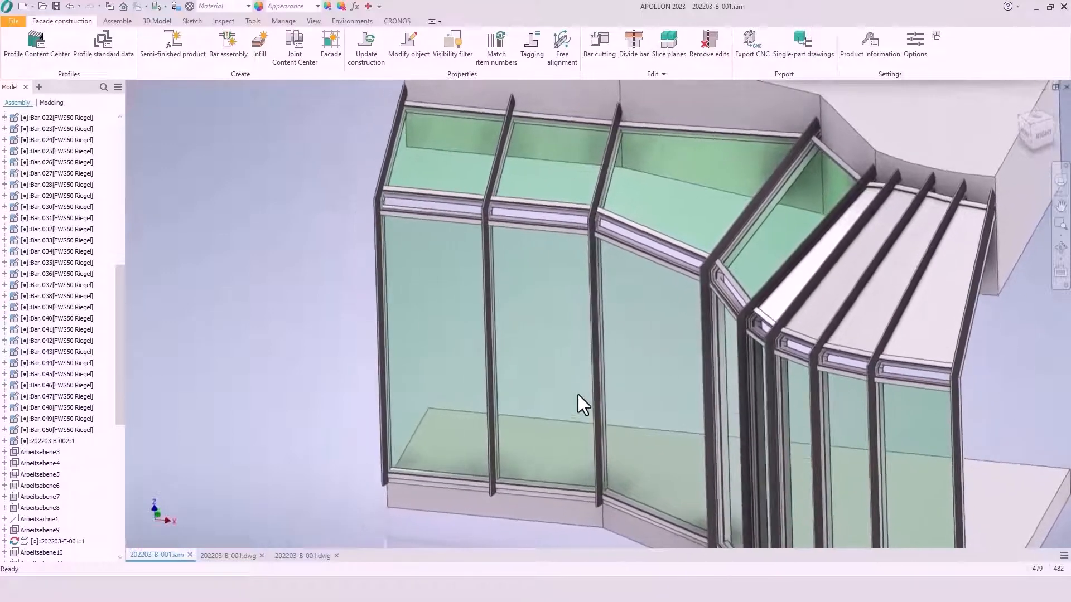
left_click(1024, 130)
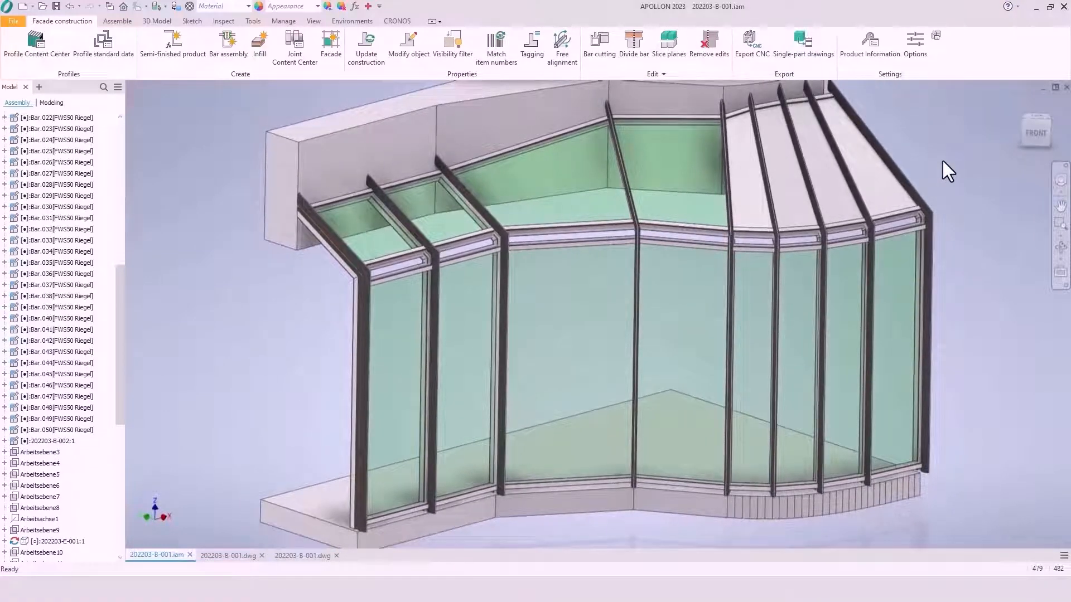
Create a new part from the Standard.ipt template and start a 3D sketch in it
left_click(13, 21)
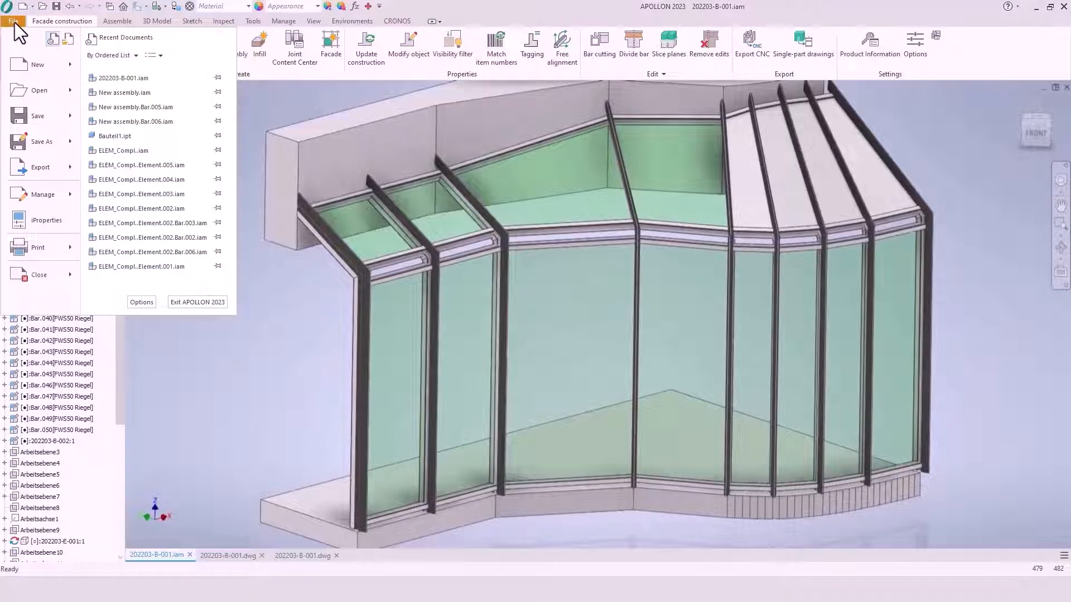
left_click(38, 67)
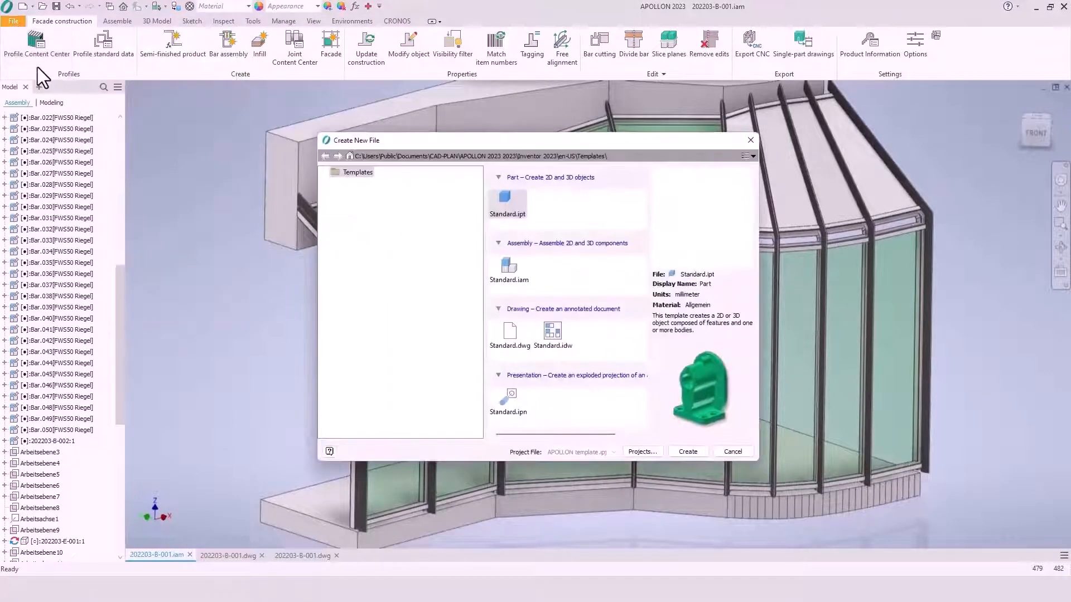
double_click(503, 208)
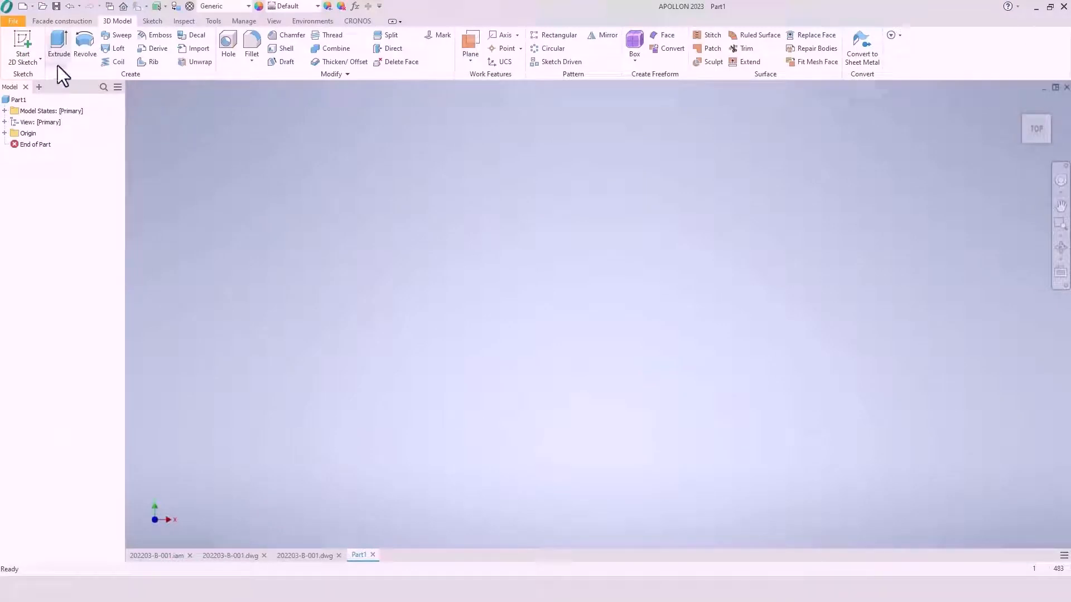
left_click(40, 59)
left_click(39, 104)
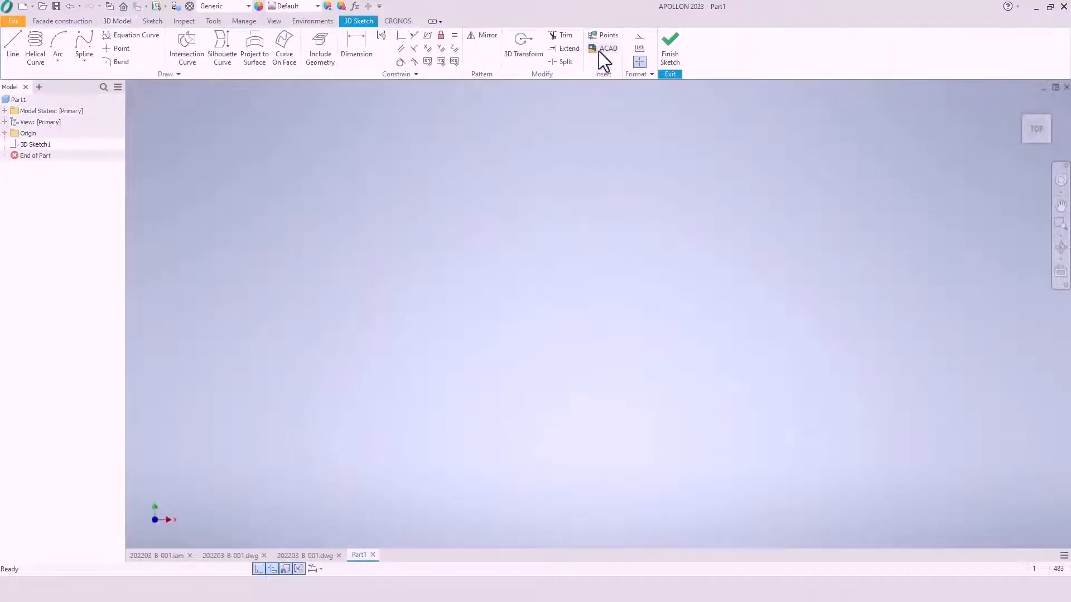
Import all lines of the drawing 202203-DRW-001 from project 202203 into the 3D sketch and finish the sketch
left_click(598, 52)
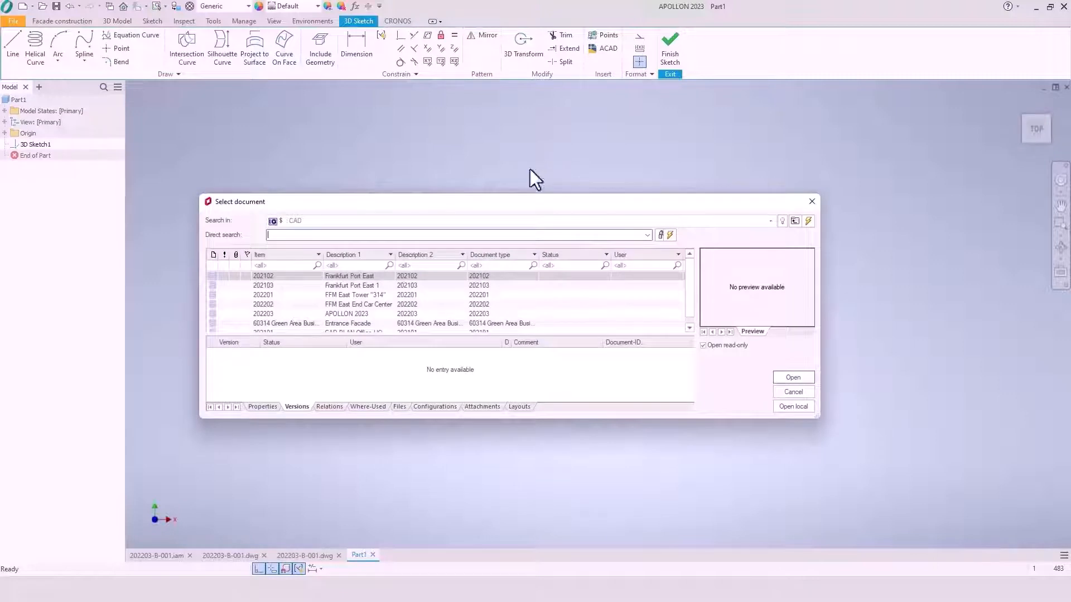
double_click(356, 313)
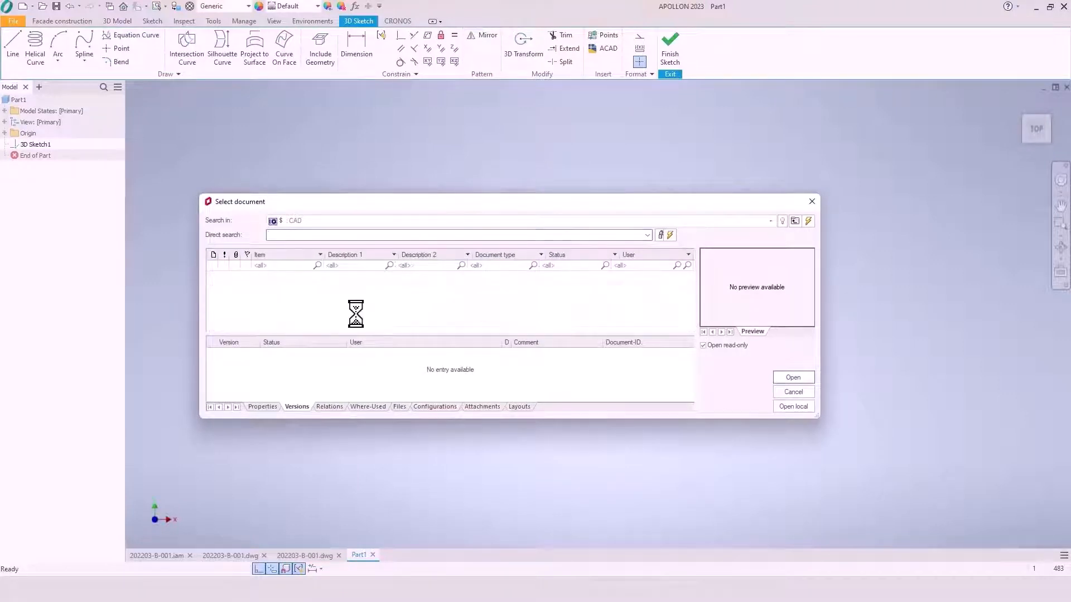
double_click(344, 305)
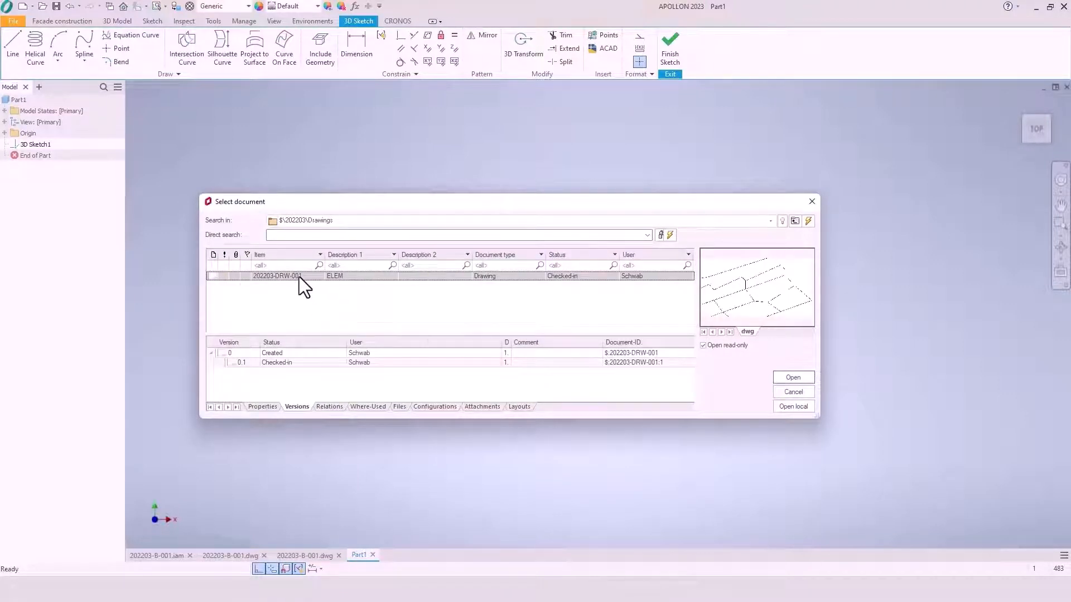
left_click(786, 378)
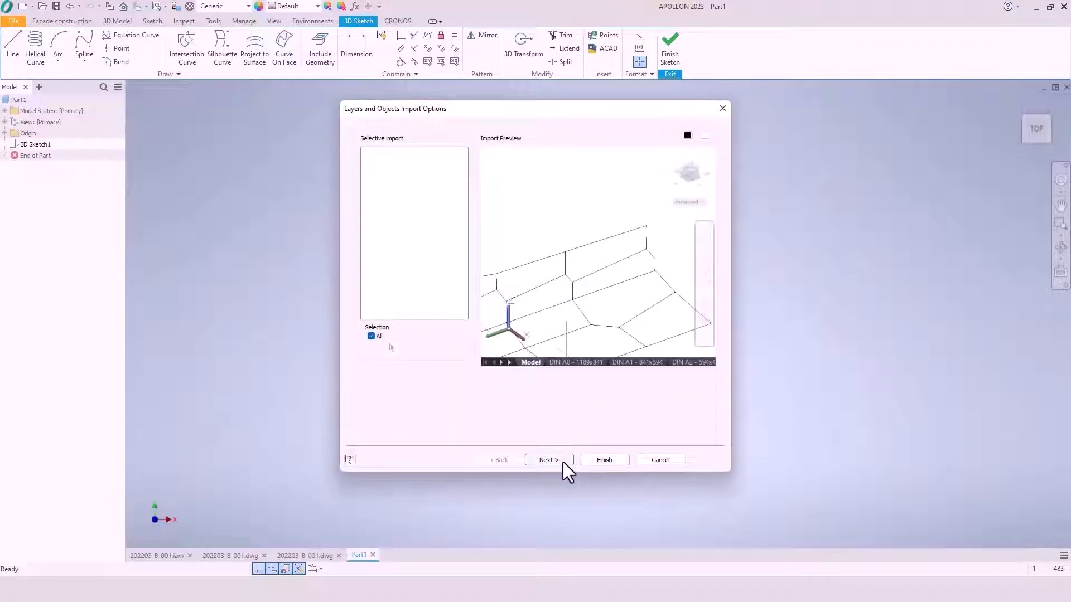
left_click(596, 459)
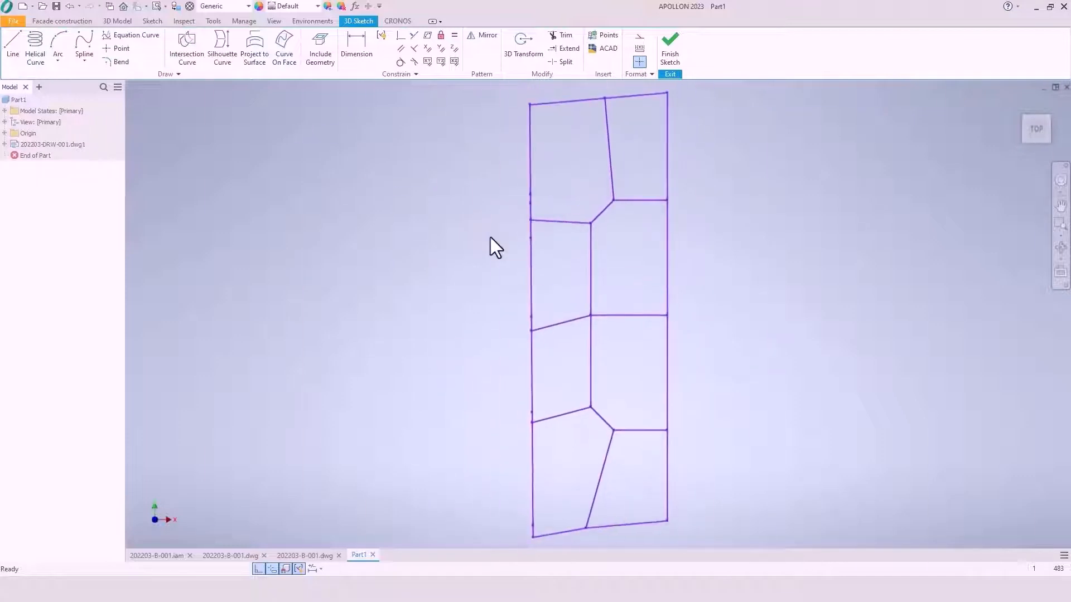
scroll(604, 317, "up", 1)
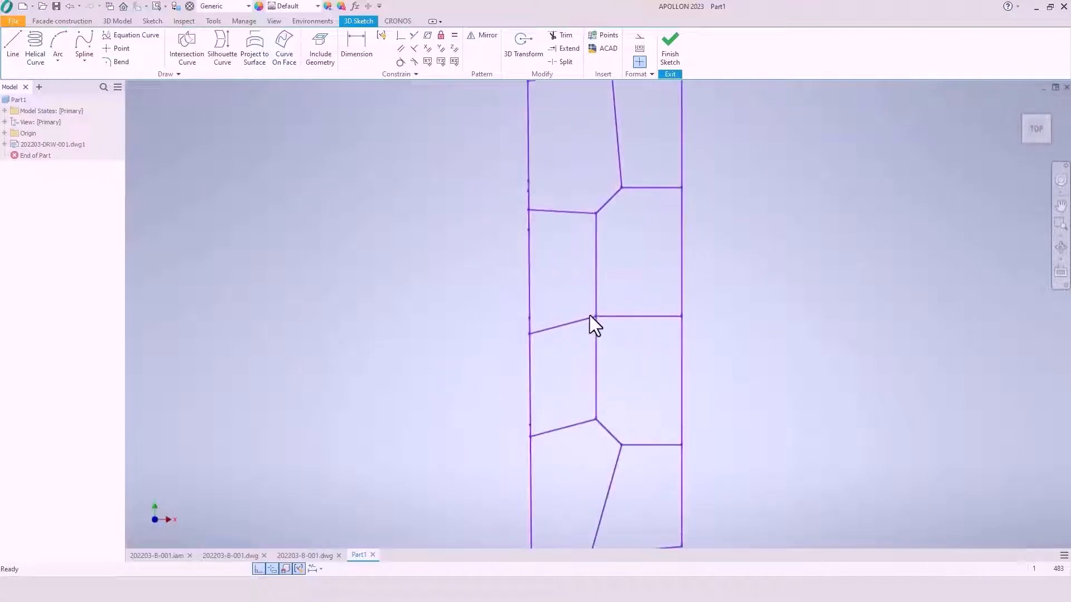
left_click(669, 51)
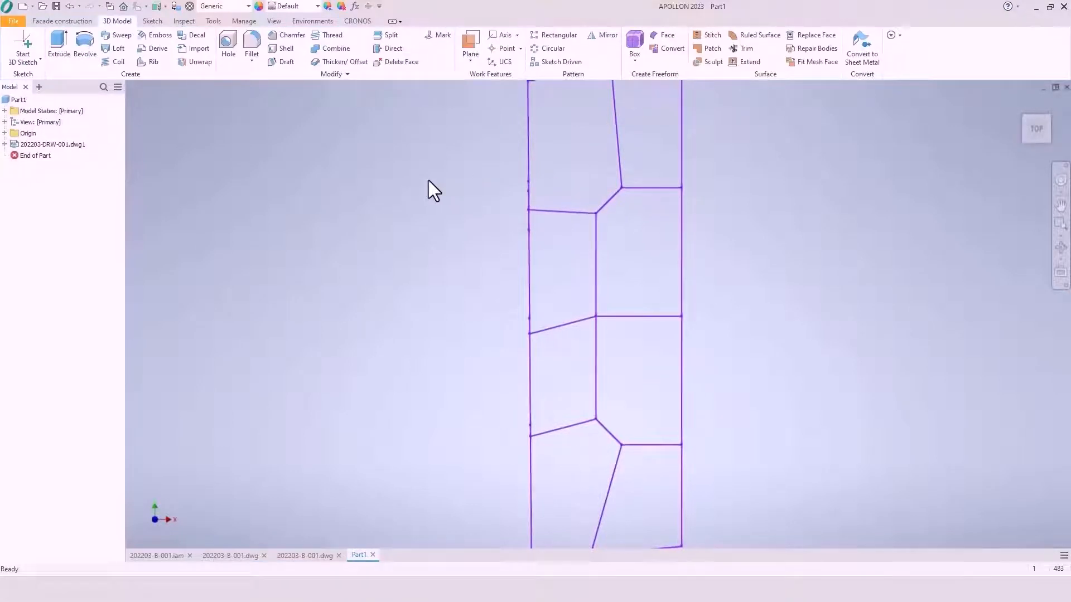
Turn the imported wireframe upright onto its two-sided corner view and define that view as Front
scroll(428, 180, "down", 2)
mouse_move(789, 346)
middle_mouse_down()
mouse_move(669, 335)
mouse_move(722, 325)
mouse_move(855, 352)
middle_mouse_up()
key("Escape")
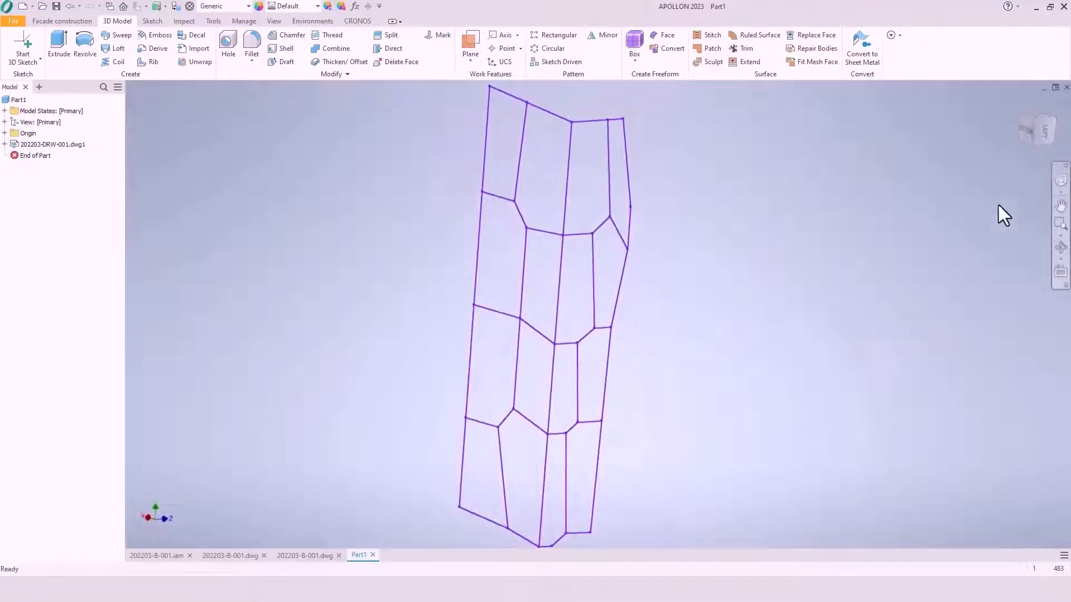
left_click(1032, 130)
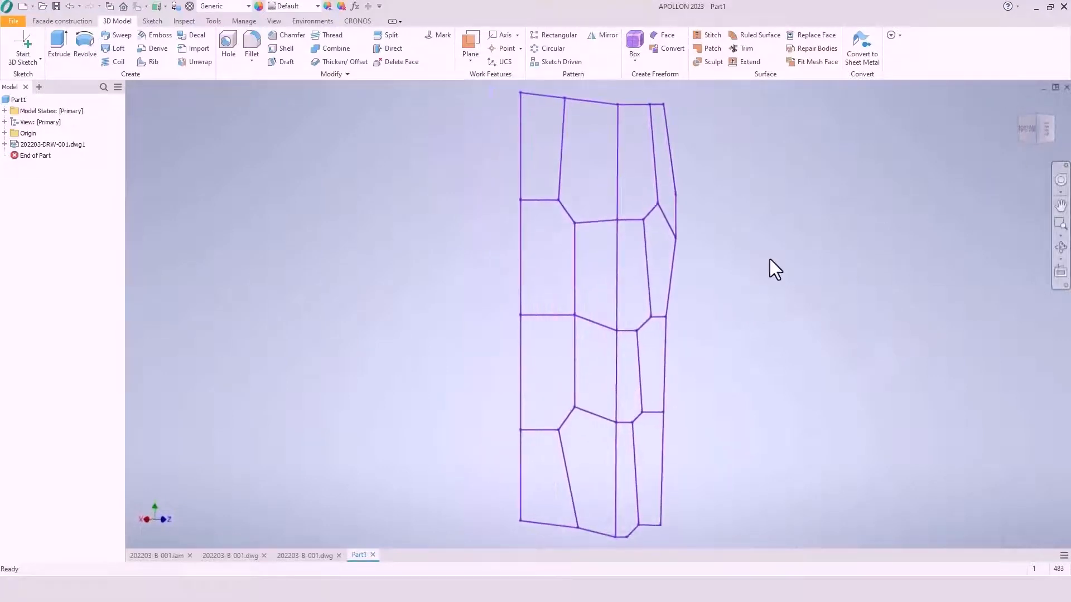
right_click(1033, 129)
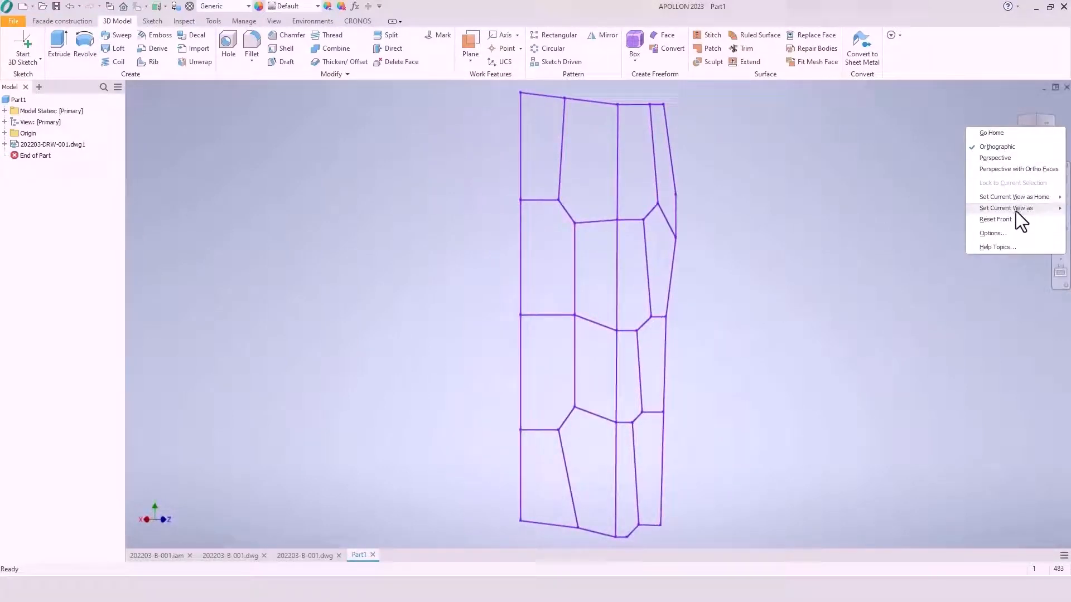
mouse_move(1016, 210)
left_click(939, 221)
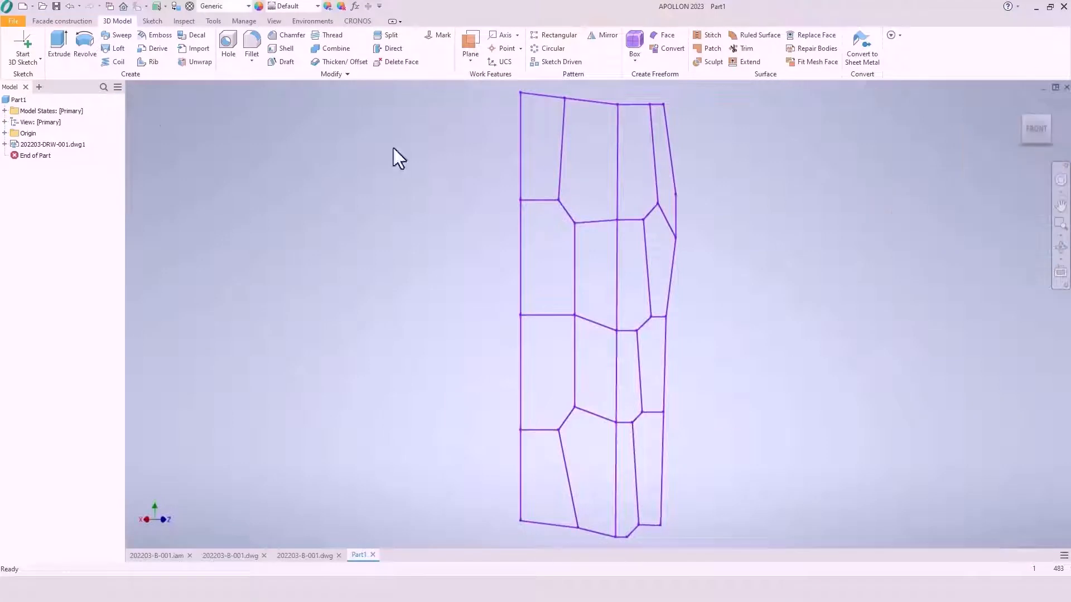
Run the intersection point analysis in Separate all mode, and calculate surfaces from the sketch with tolerances of 0.2 mm for corner points and 1.0 mm for faces
left_click(78, 21)
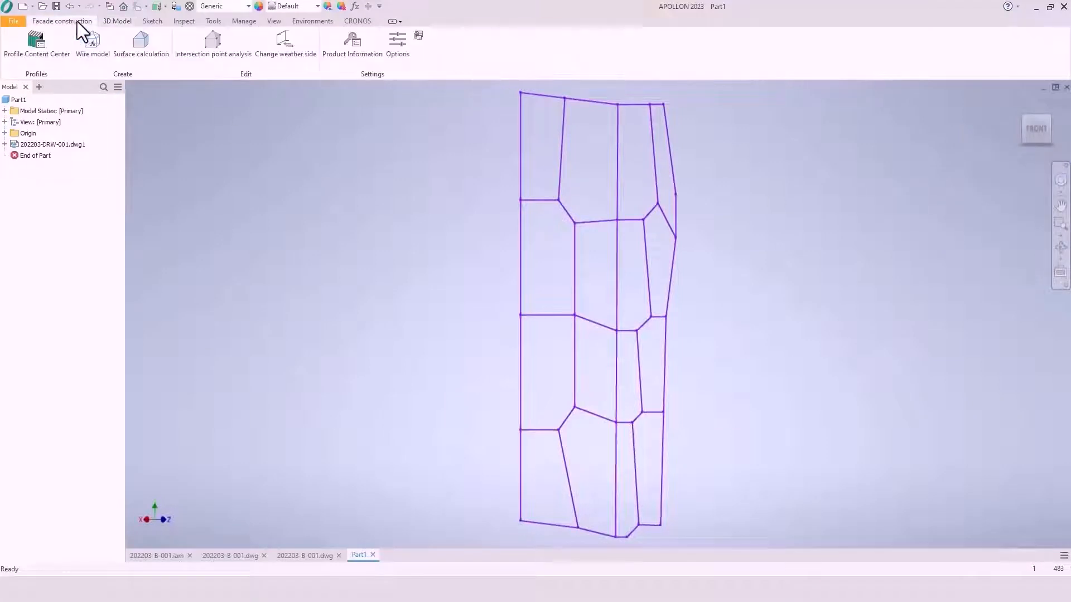
left_click(197, 52)
left_click(301, 155)
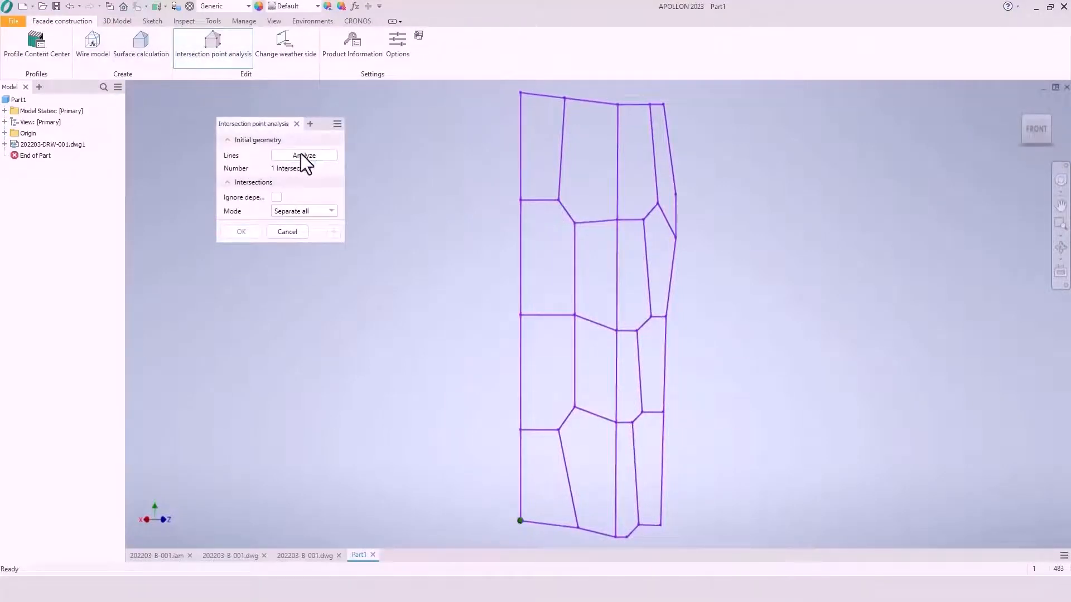
left_click(241, 232)
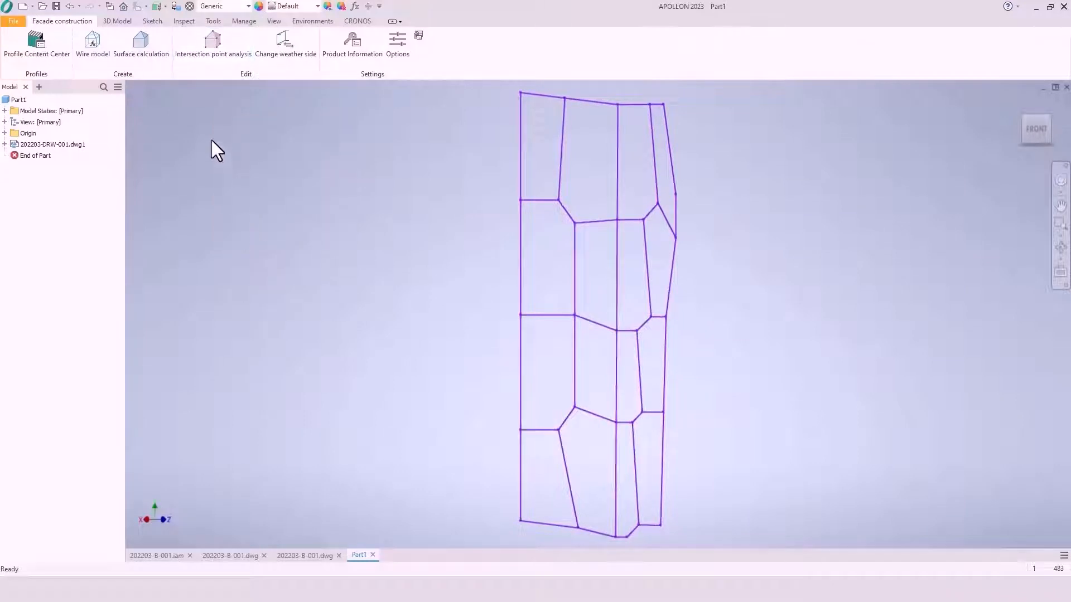
left_click(148, 52)
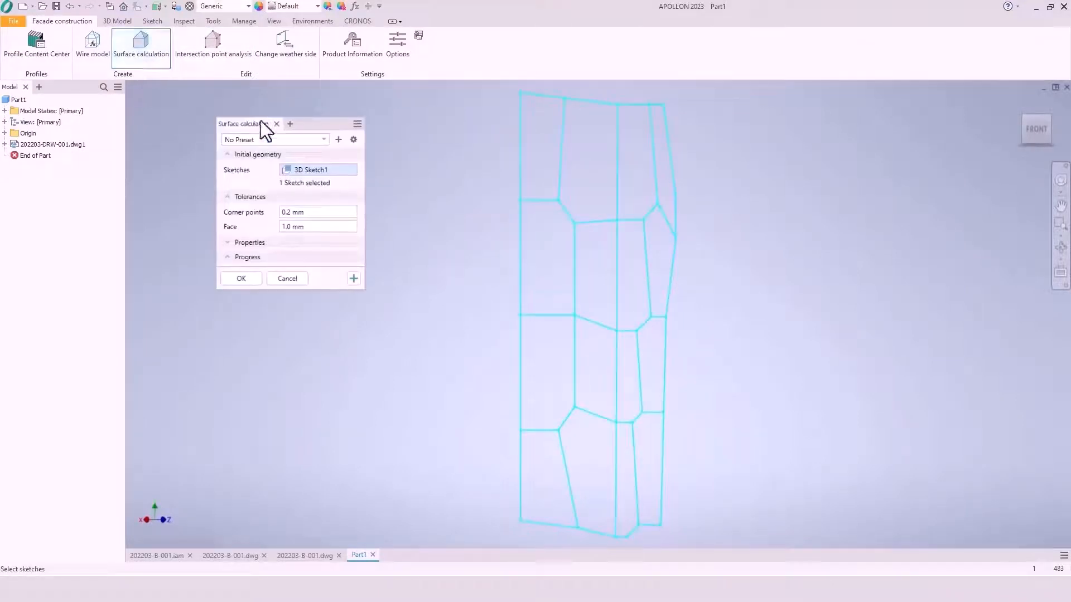
left_click(241, 278)
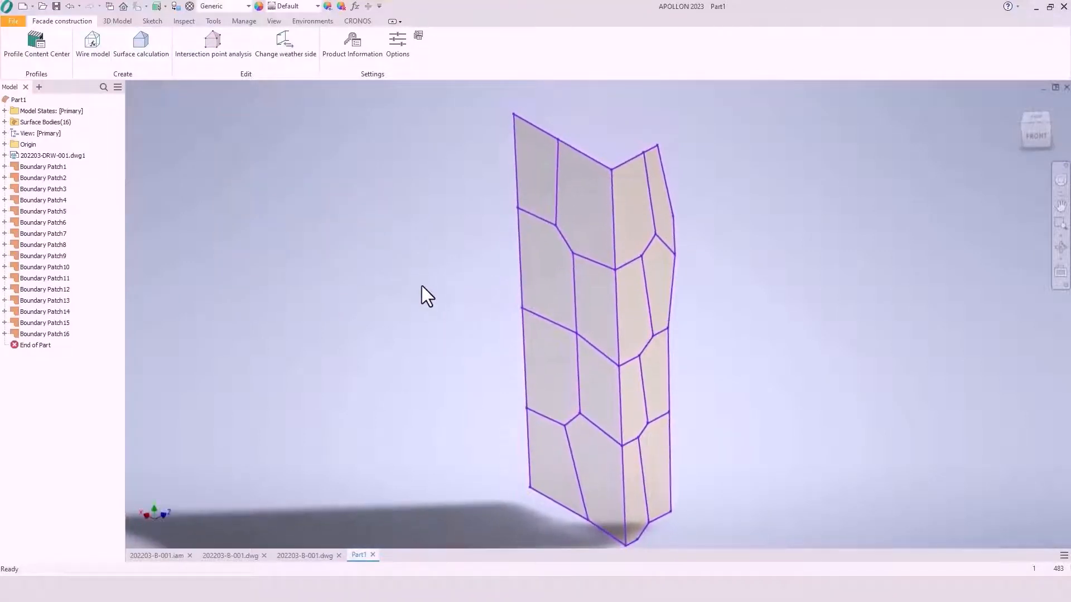
Define the weather side of all calculated surfaces from a start area, with the infill side set to Inside
left_click(287, 51)
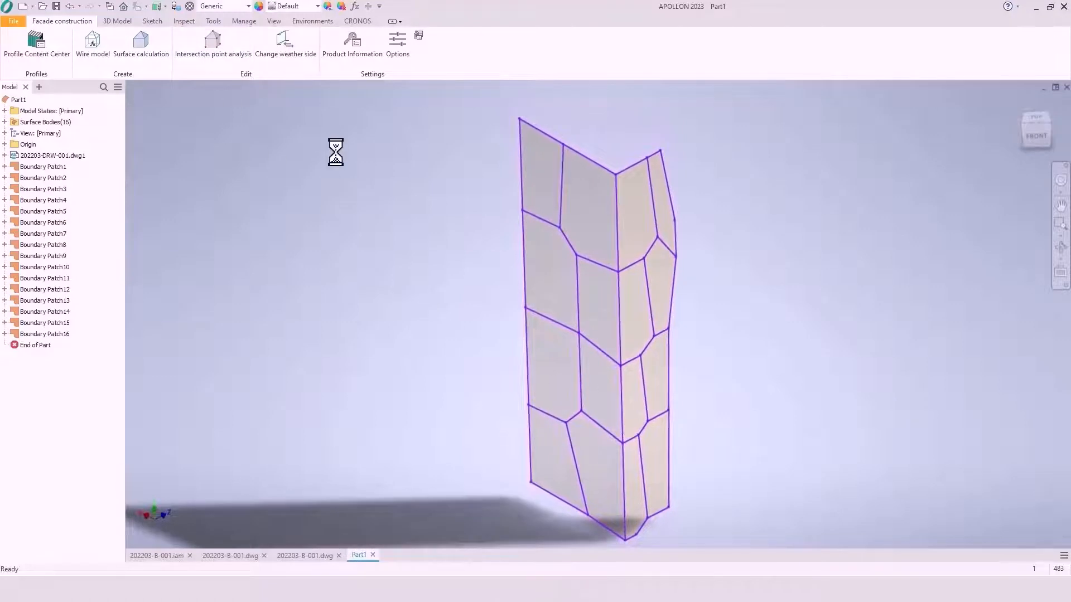
left_click(591, 303)
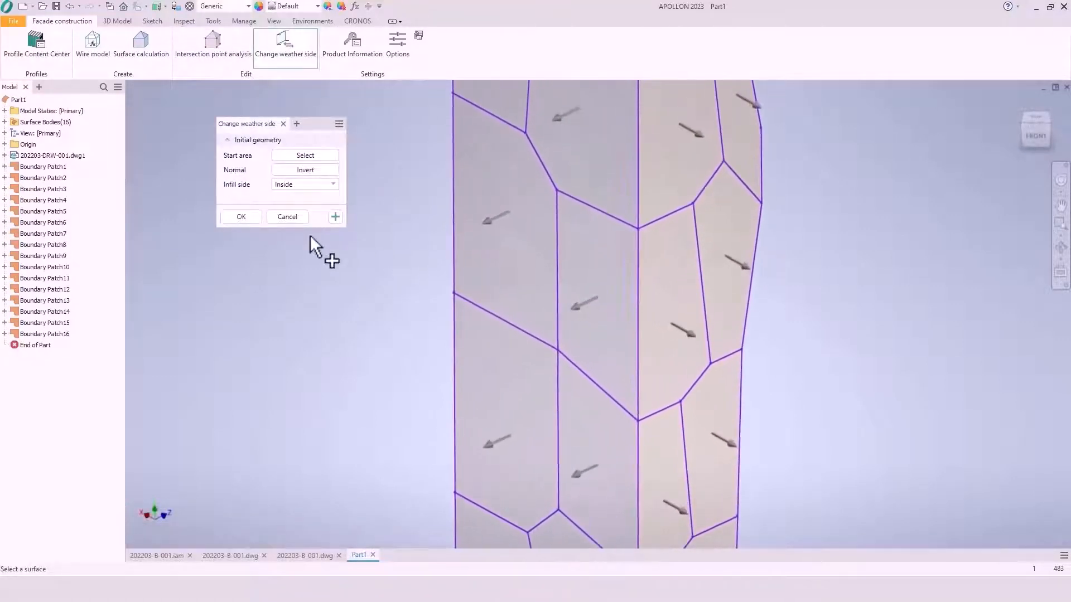
left_click(247, 221)
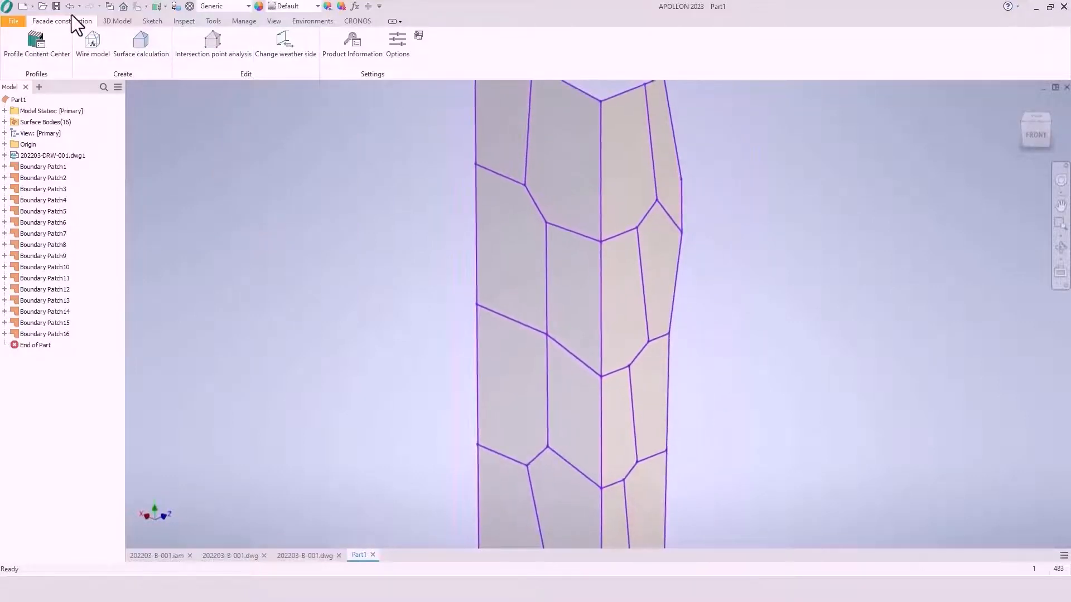
Save the part to project 202203 APOLLON 2023 with the naming ELEM Base, and save and close its document record
left_click(56, 7)
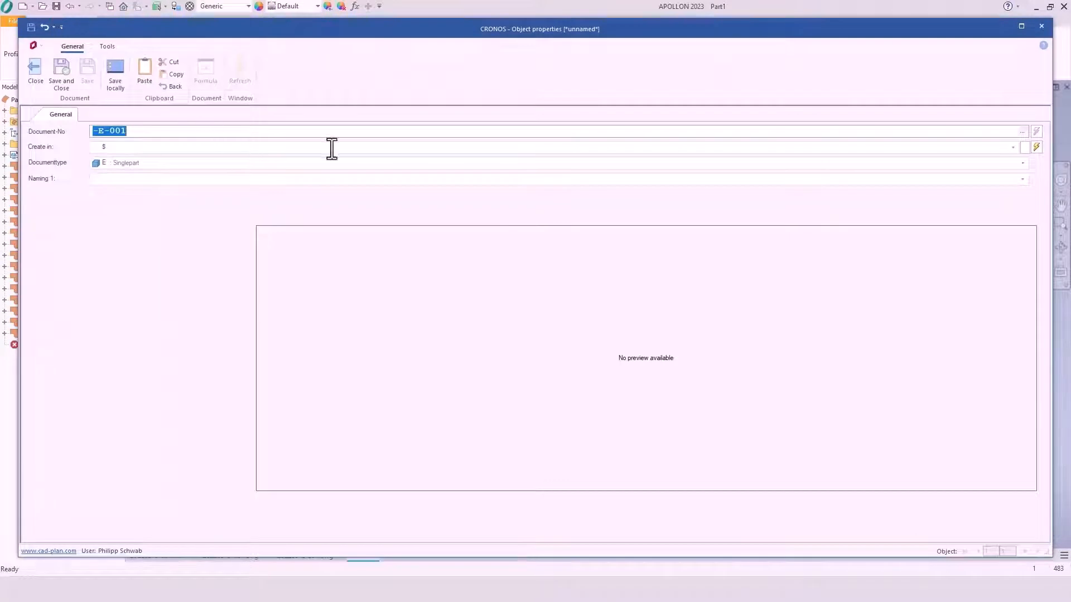
left_click(1013, 148)
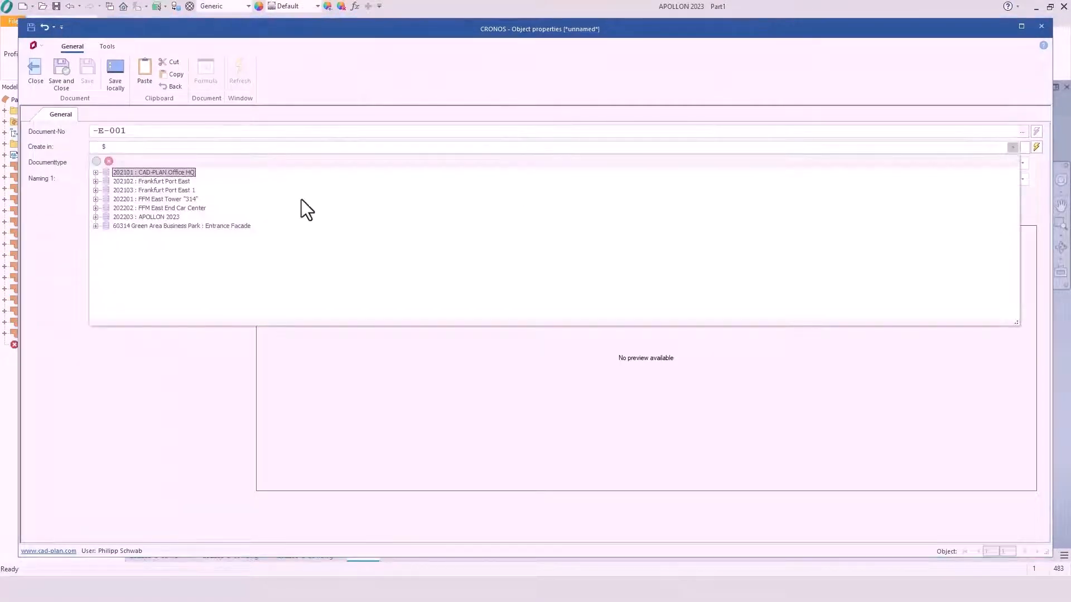
left_click(178, 218)
left_click(153, 182)
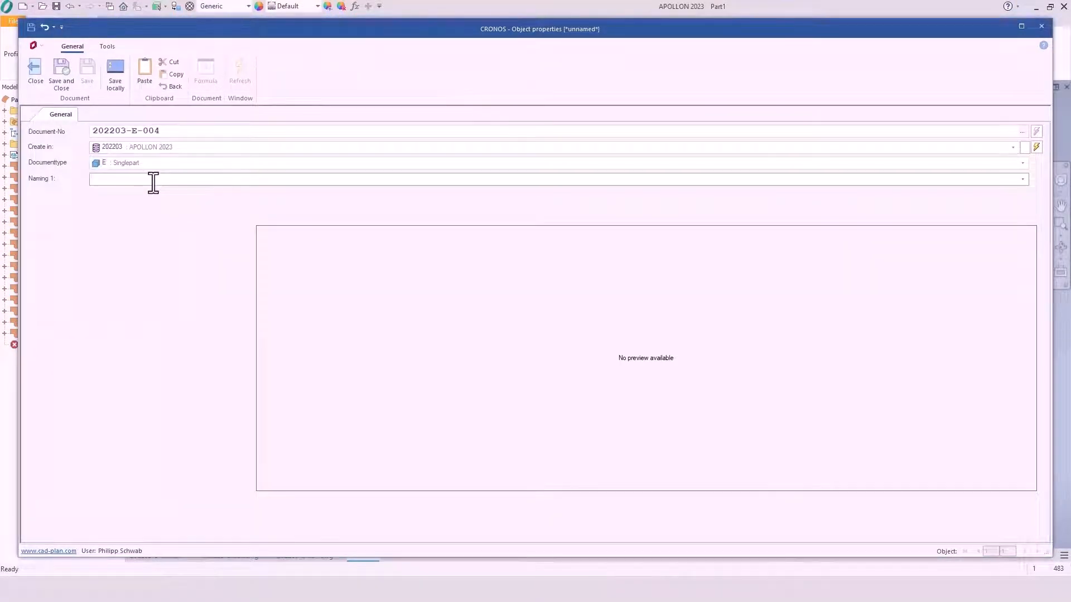
type("ELEM Base")
left_click(64, 74)
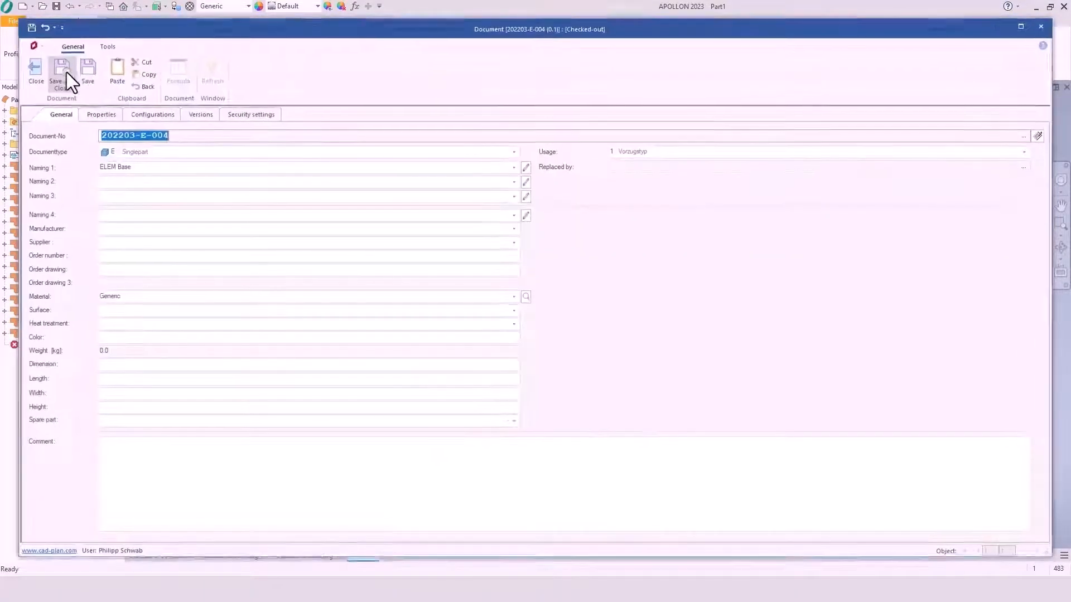
left_click(69, 73)
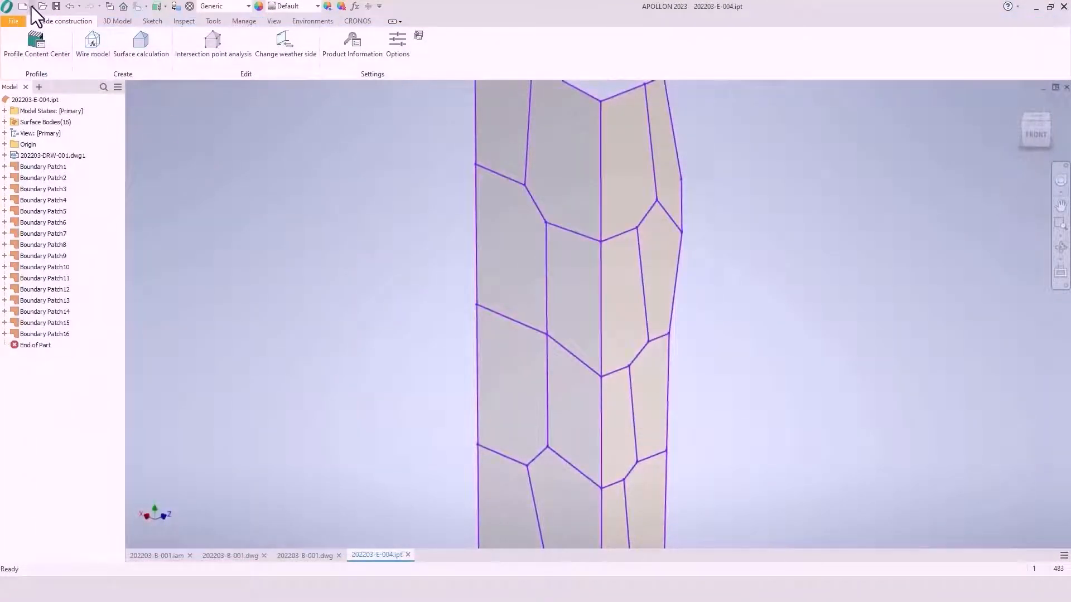
Create a new assembly and place one instance of the base part 202203-E-004 from project APOLLON 2023 in it
left_click(33, 6)
left_click(42, 22)
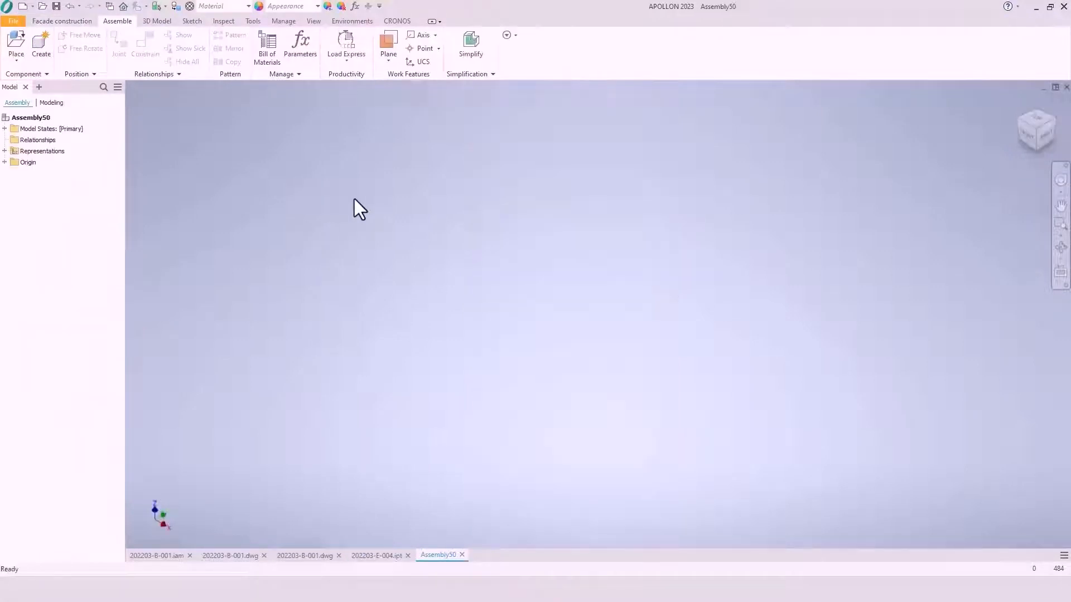
left_click(16, 42)
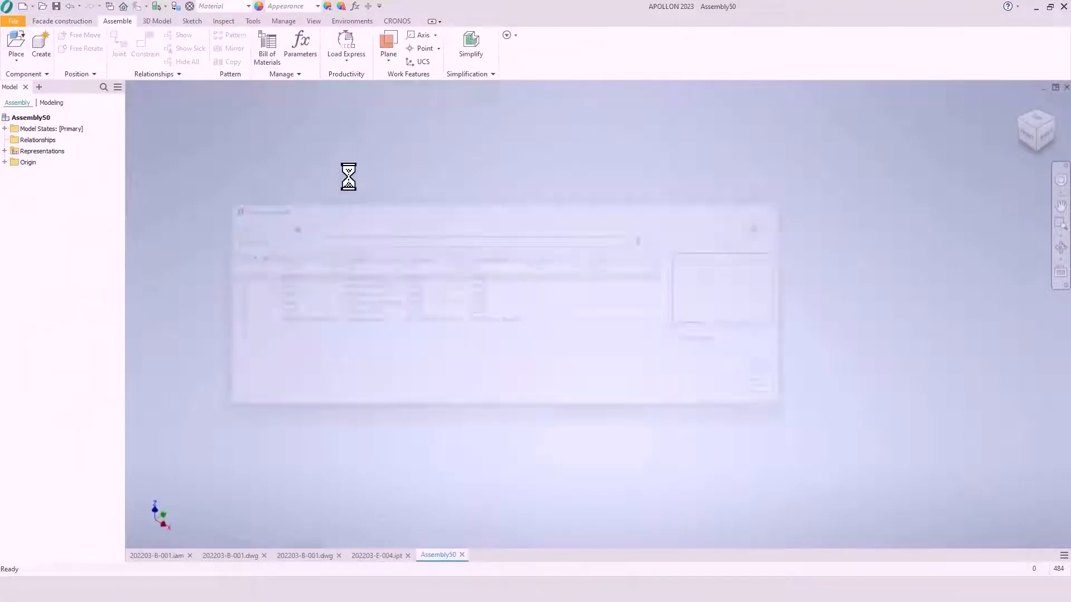
scroll(360, 297, "down", 1)
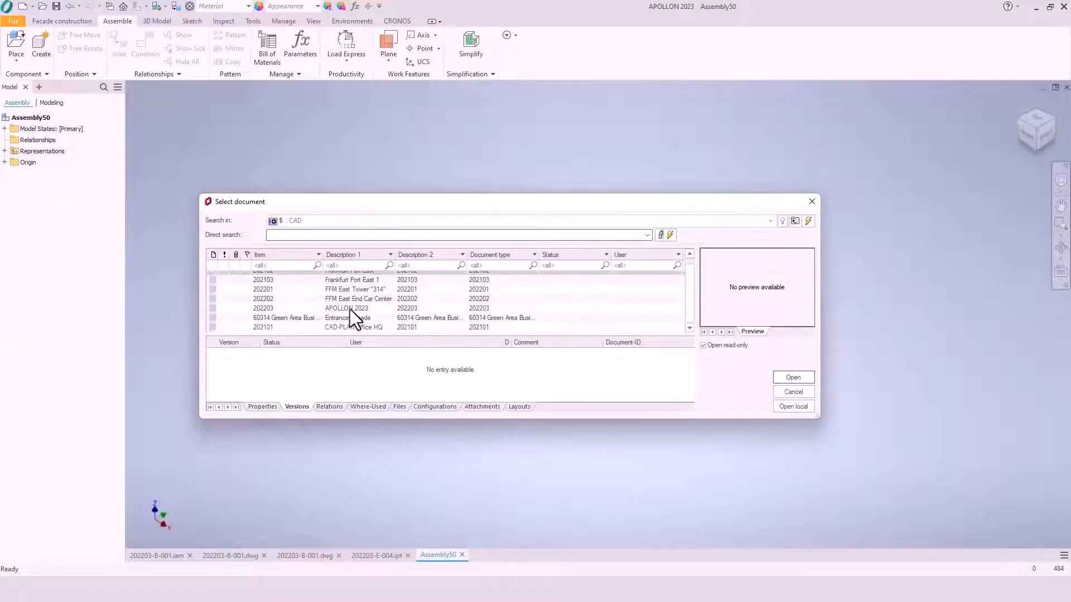
double_click(349, 309)
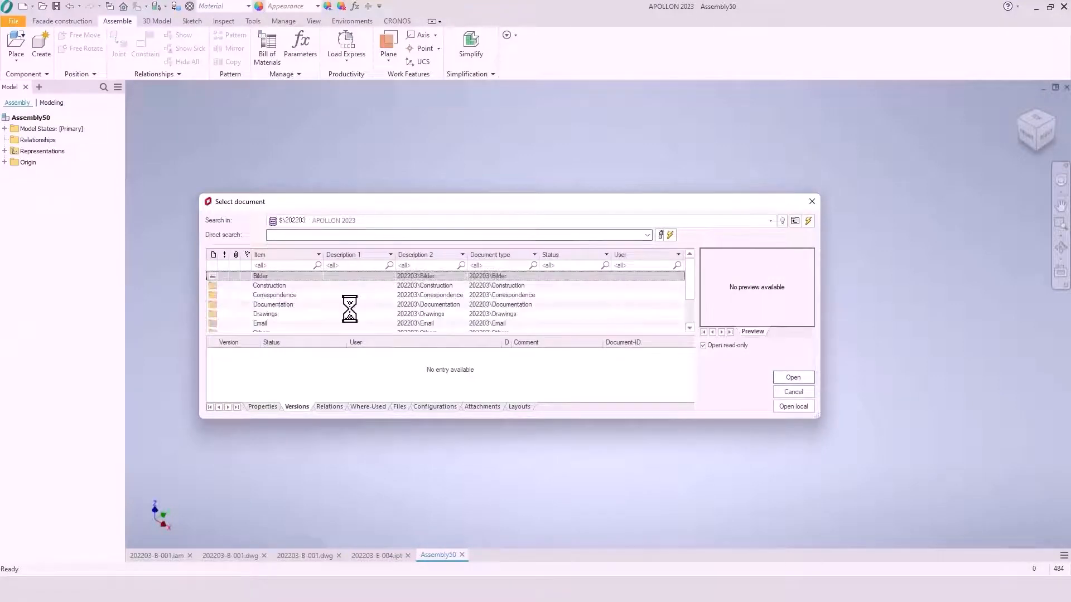
double_click(286, 281)
double_click(332, 313)
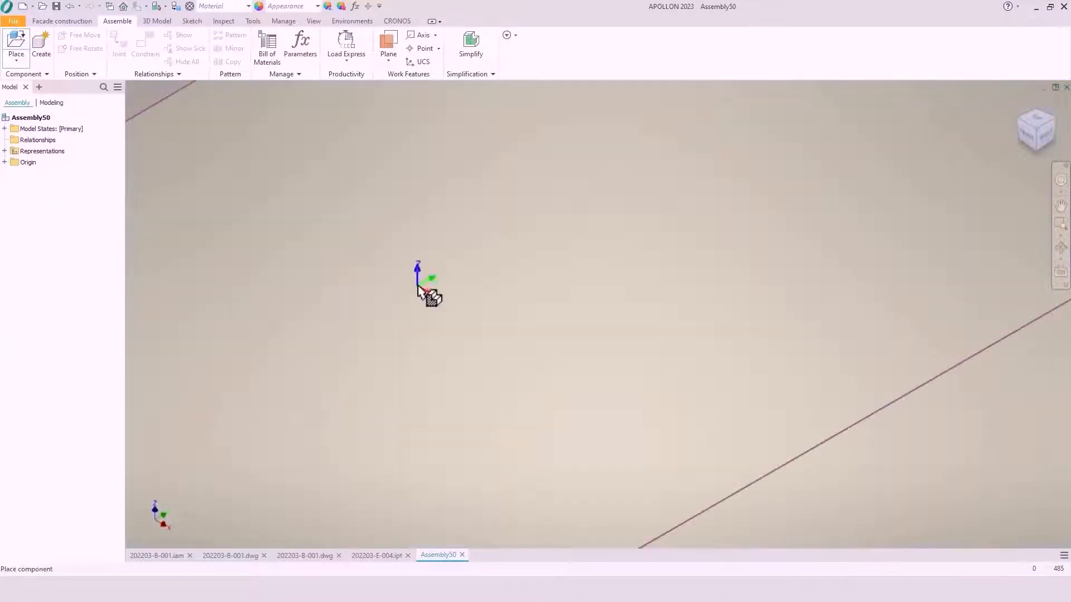
right_click(485, 282)
left_click(536, 295)
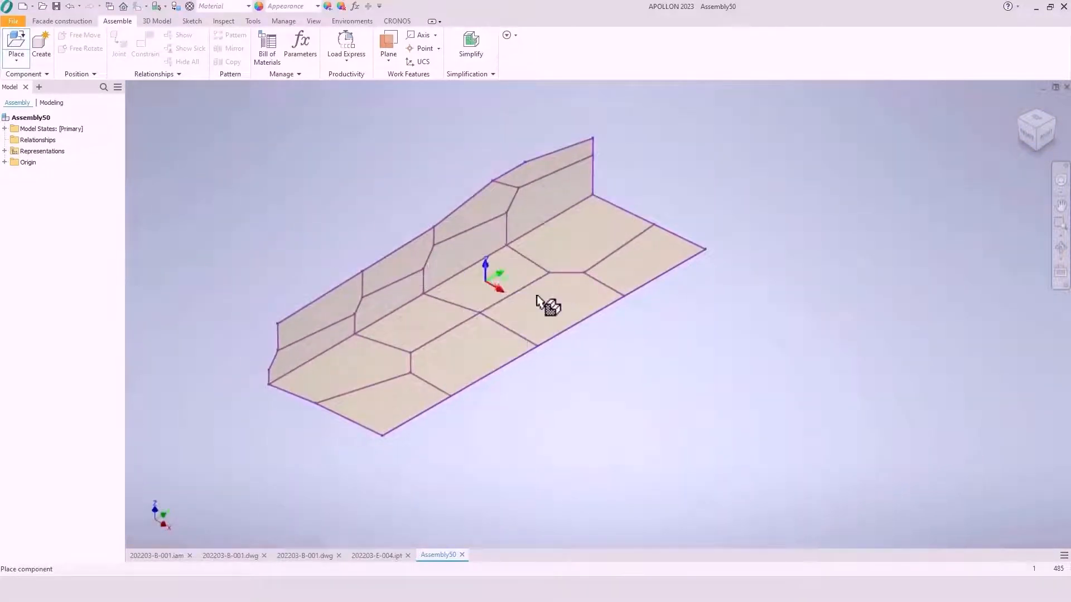
key("Escape")
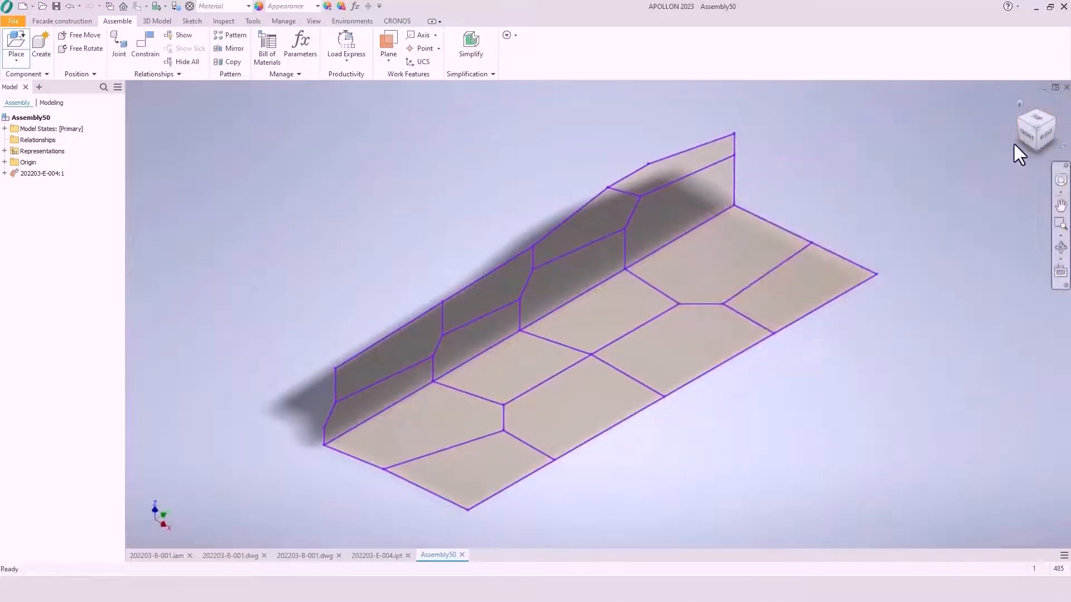
Turn the placed base part upright onto its two-sided corner view and define that view as Front
left_click(1027, 139)
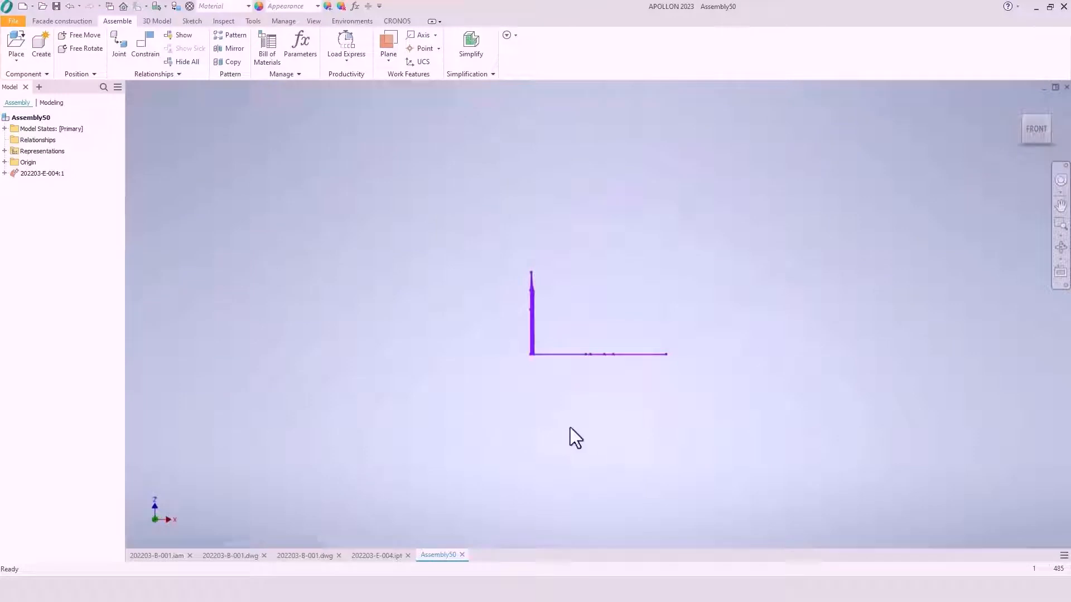
middle_click_drag(570, 427, 909, 360, "shift")
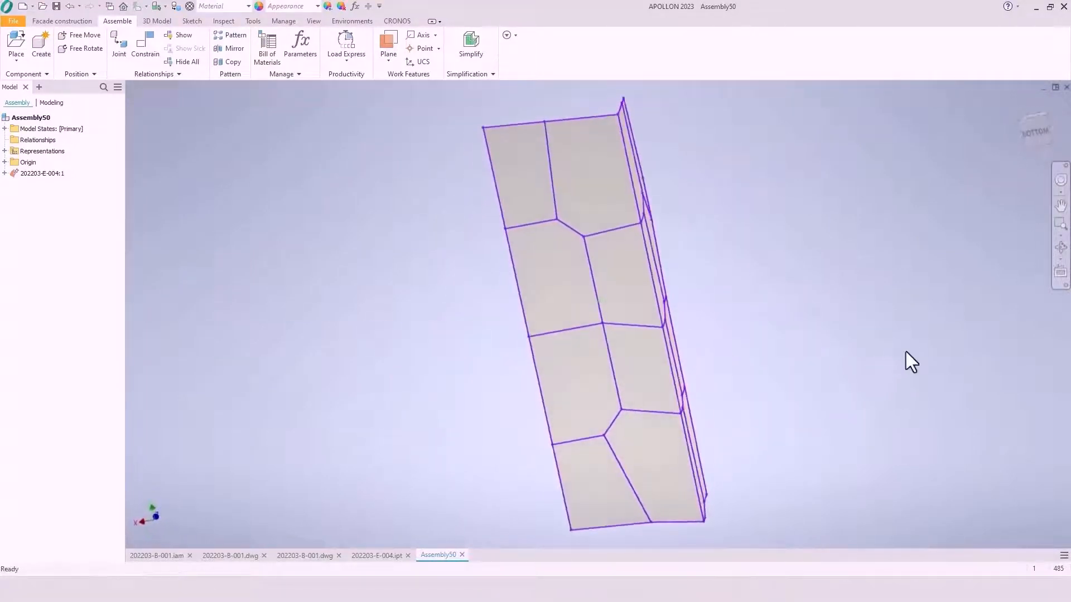
left_click(1047, 134)
left_click(1049, 134)
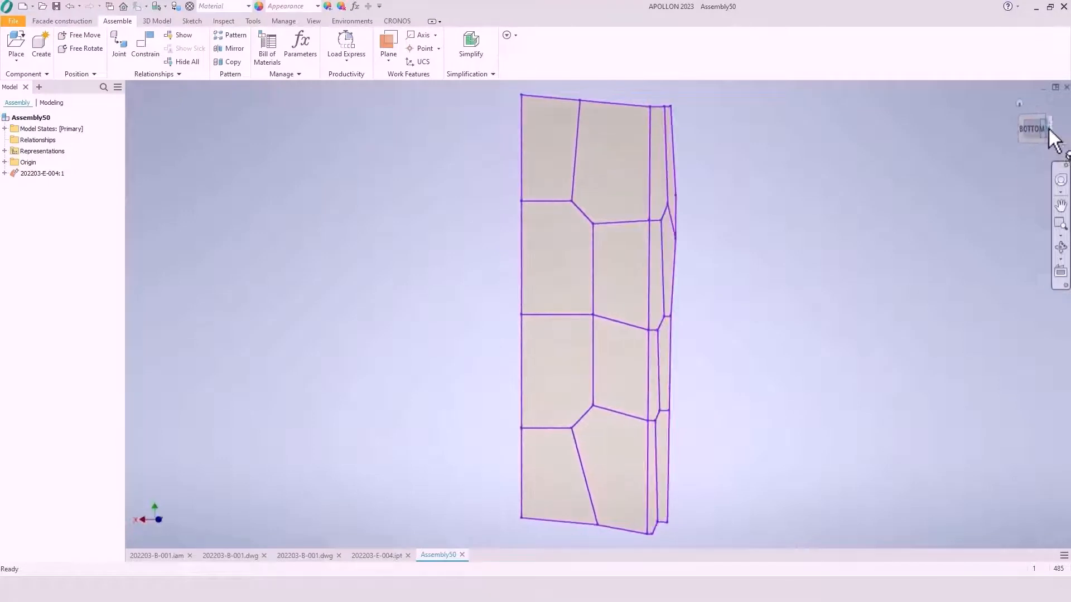
right_click(1038, 129)
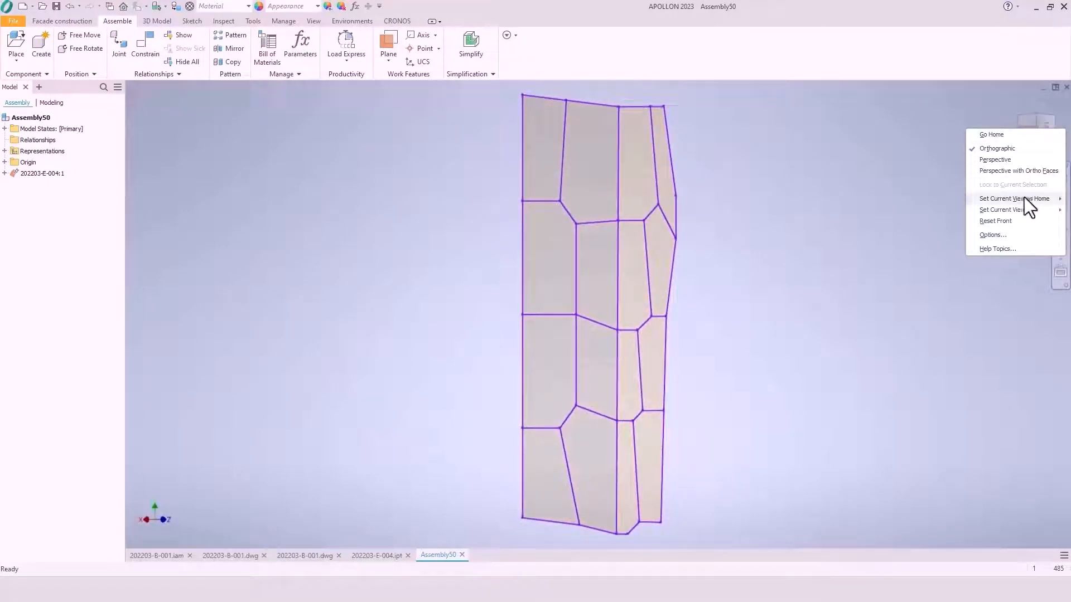
mouse_move(1016, 210)
left_click(932, 220)
Start the Facade command and save the assembly to project 202203 APOLLON 2023 when it is required
middle_click_drag(721, 216, 782, 241, "shift")
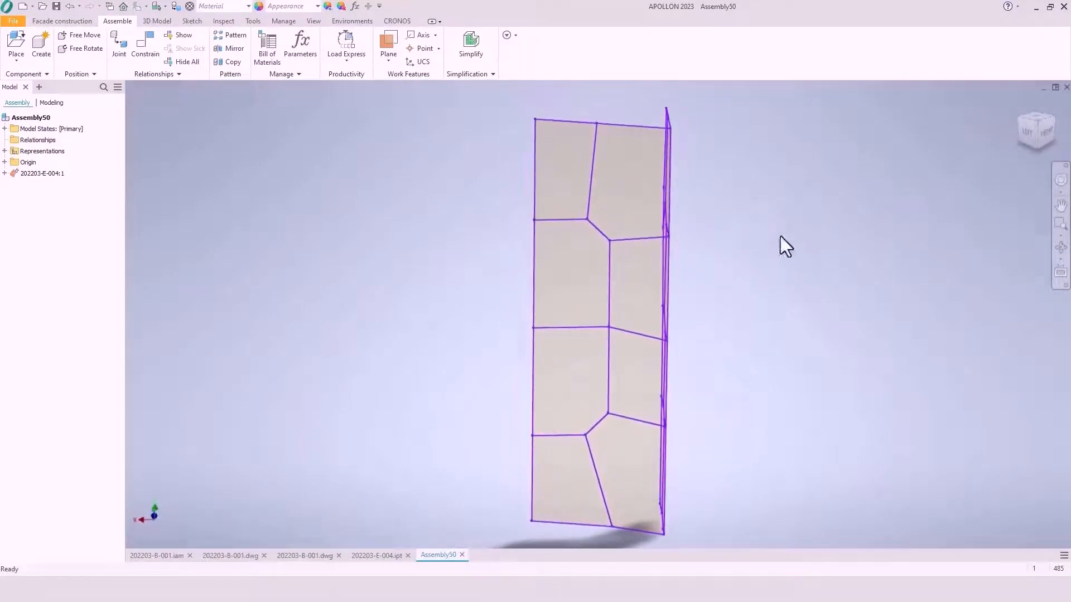
left_click(1061, 223)
left_click_drag(504, 105, 734, 354)
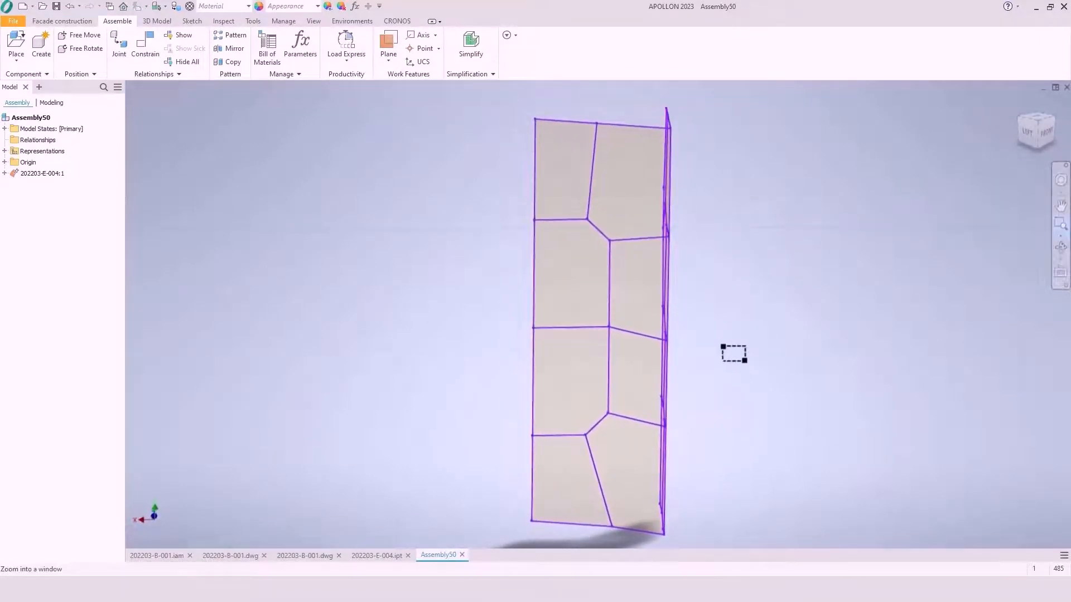
left_click(62, 20)
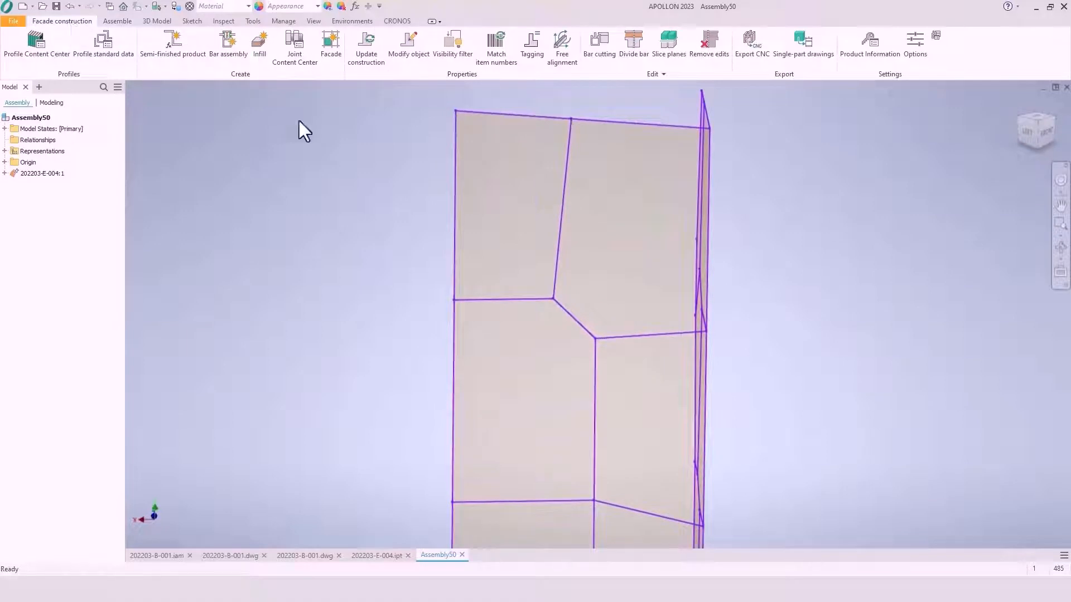
left_click(330, 45)
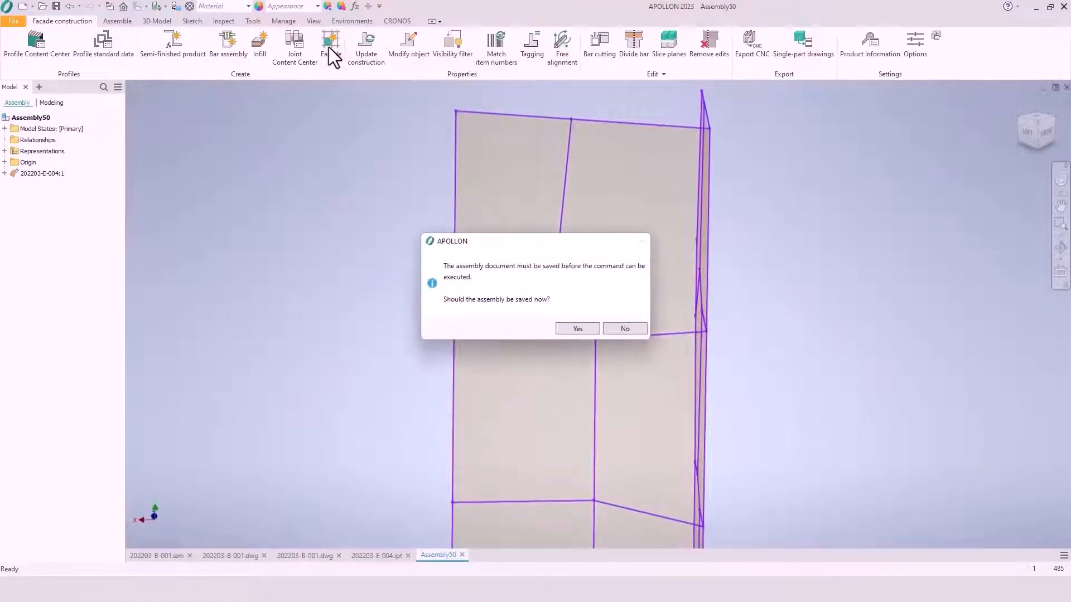
left_click(575, 329)
left_click(1012, 147)
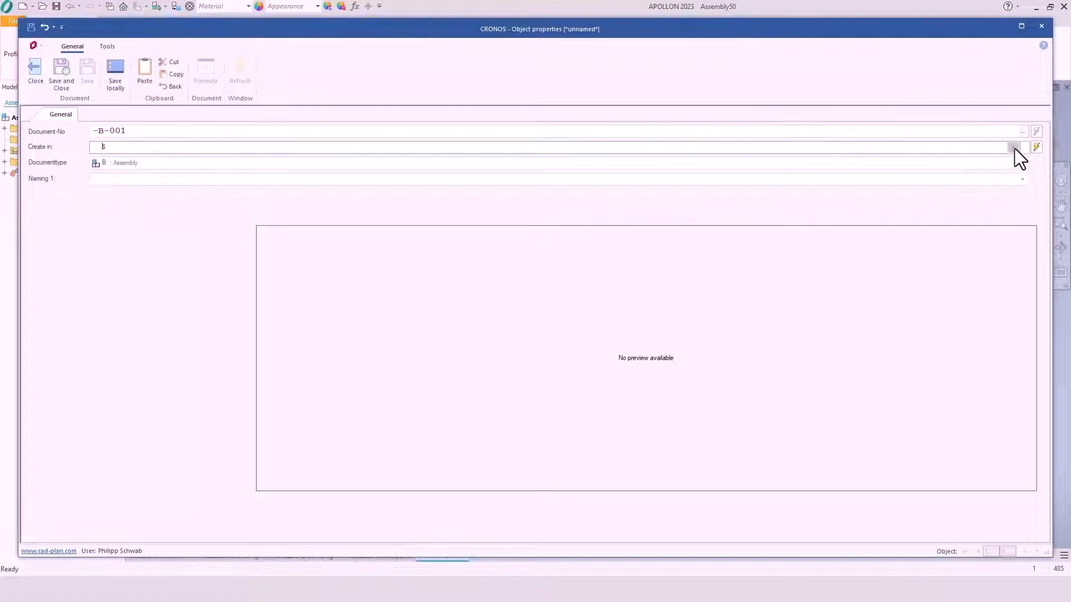
left_click(162, 216)
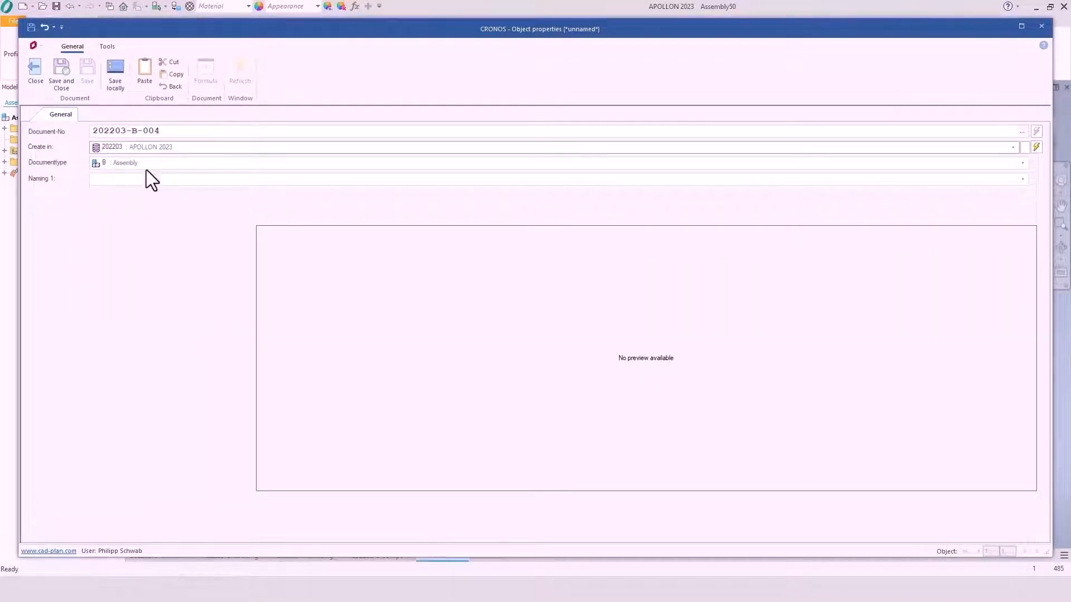
left_click(69, 75)
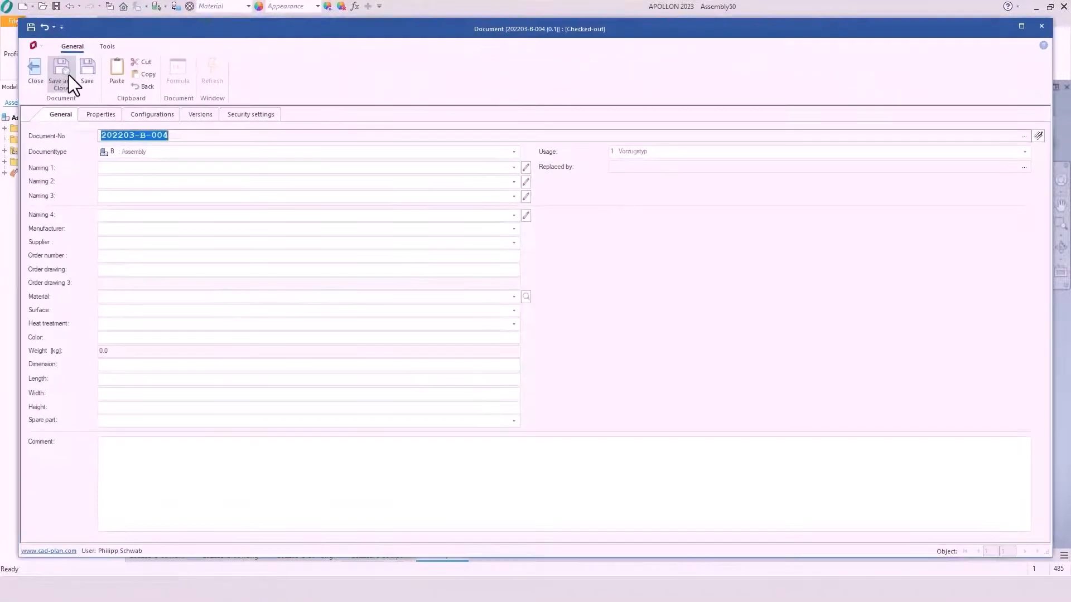
left_click(69, 75)
left_click(624, 417)
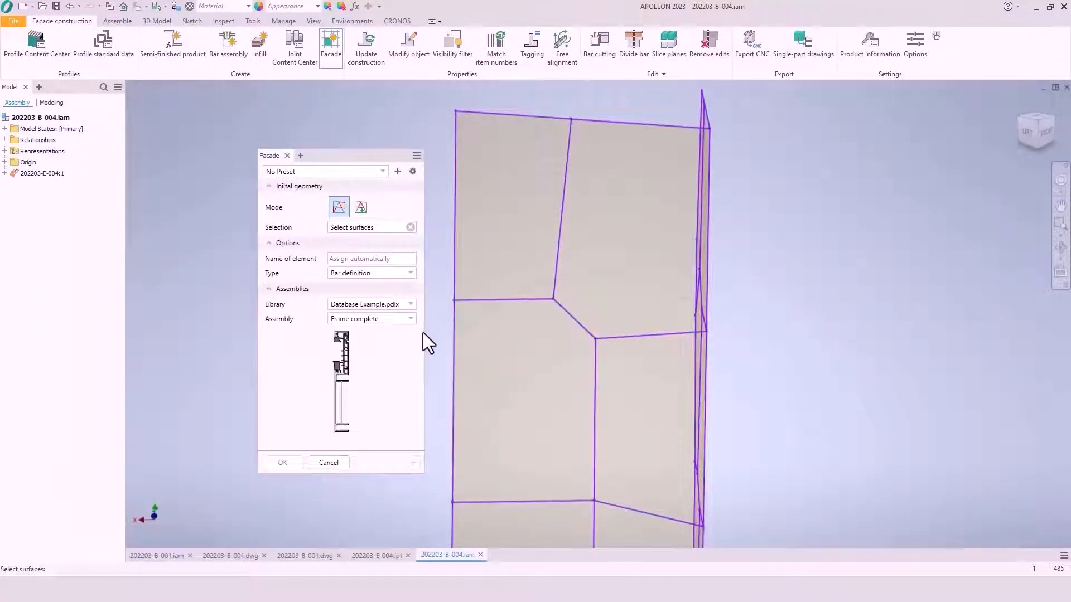
Create a facade element on the upper-left surface with type Bar definition and assembly Frame complete from the Database Example.pdlx library
left_click(507, 241)
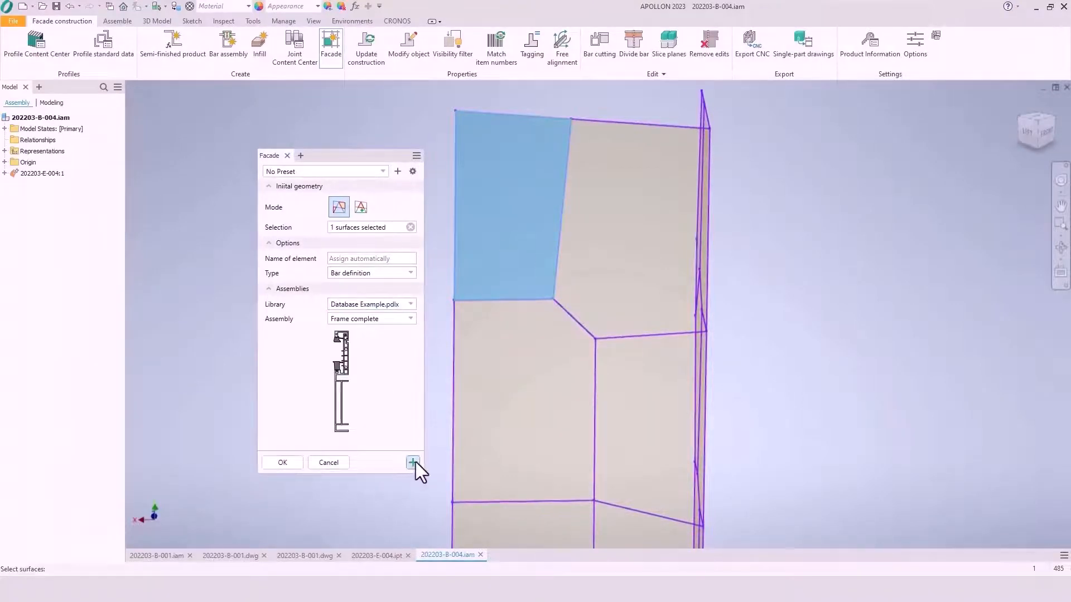
left_click(292, 464)
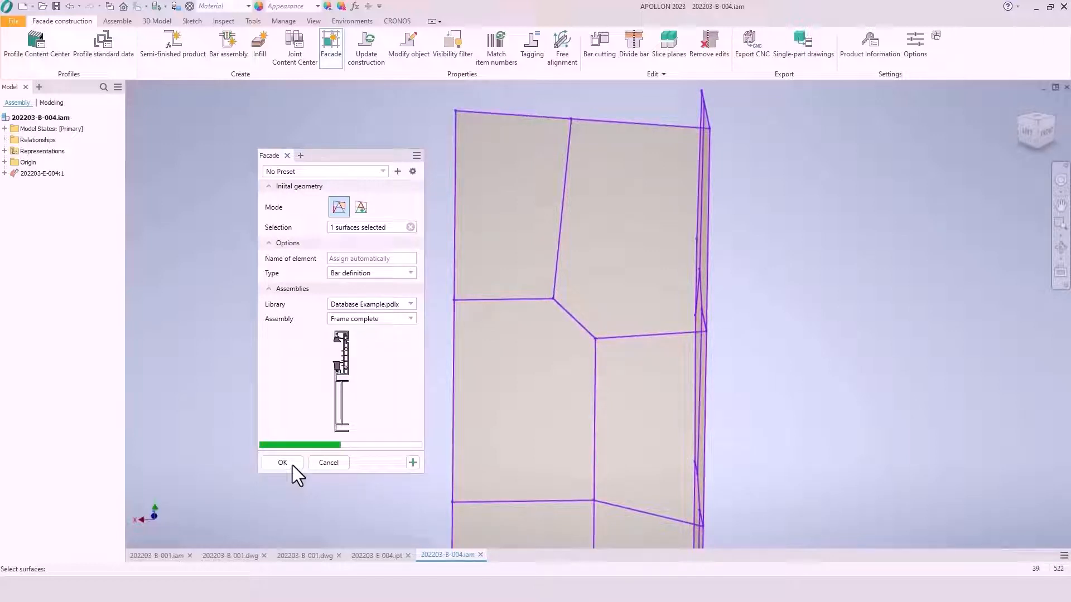
left_click(293, 465)
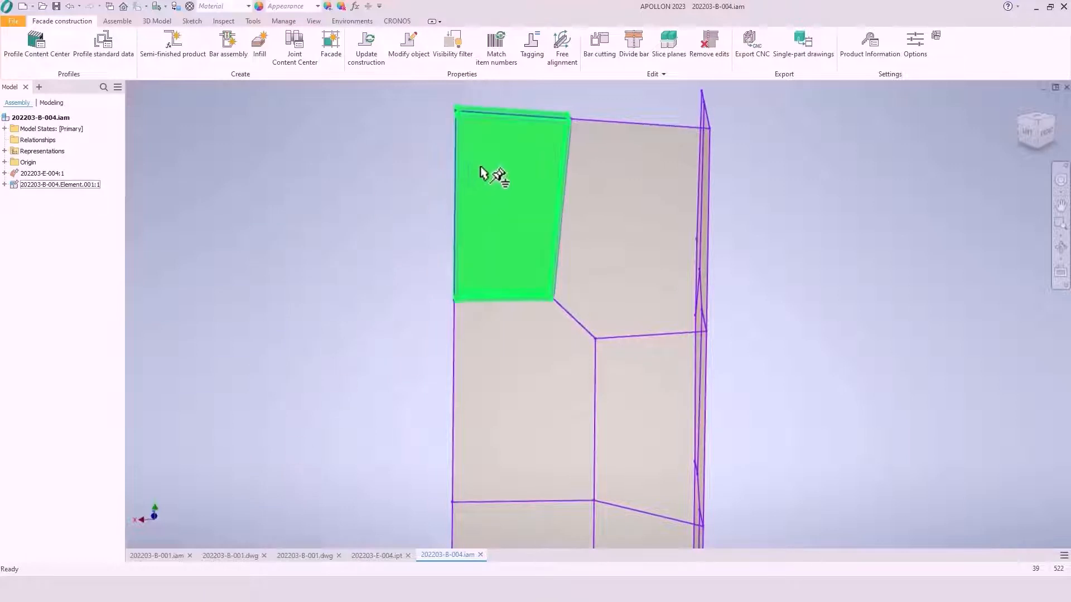
Display the model shaded with edges and set the visual preset to High Quality
scroll(496, 179, "up", 3)
scroll(502, 184, "down", 2)
left_click(313, 22)
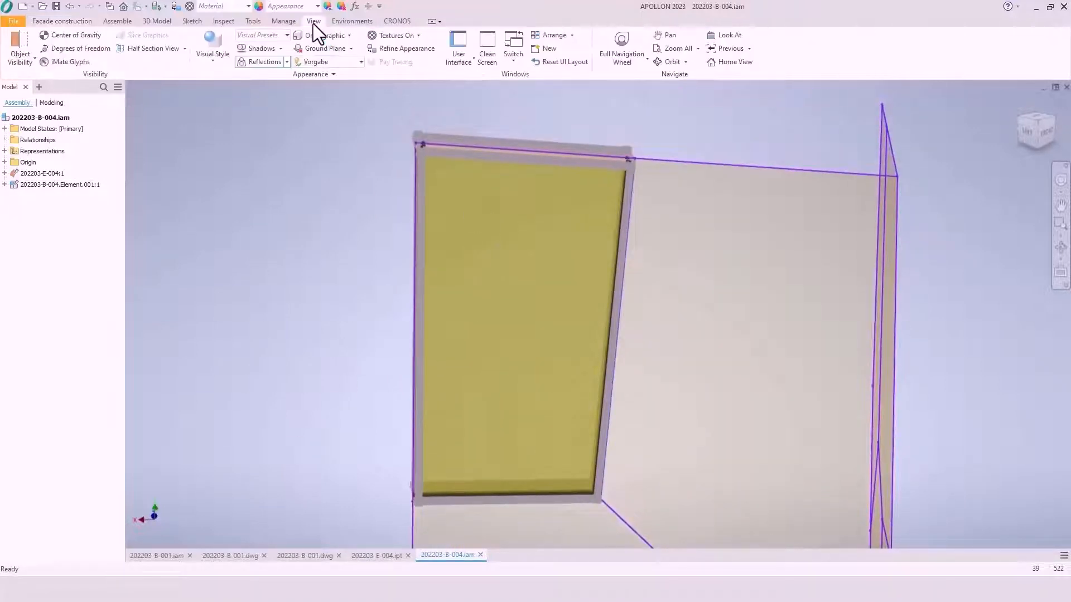
left_click(223, 58)
left_click(231, 123)
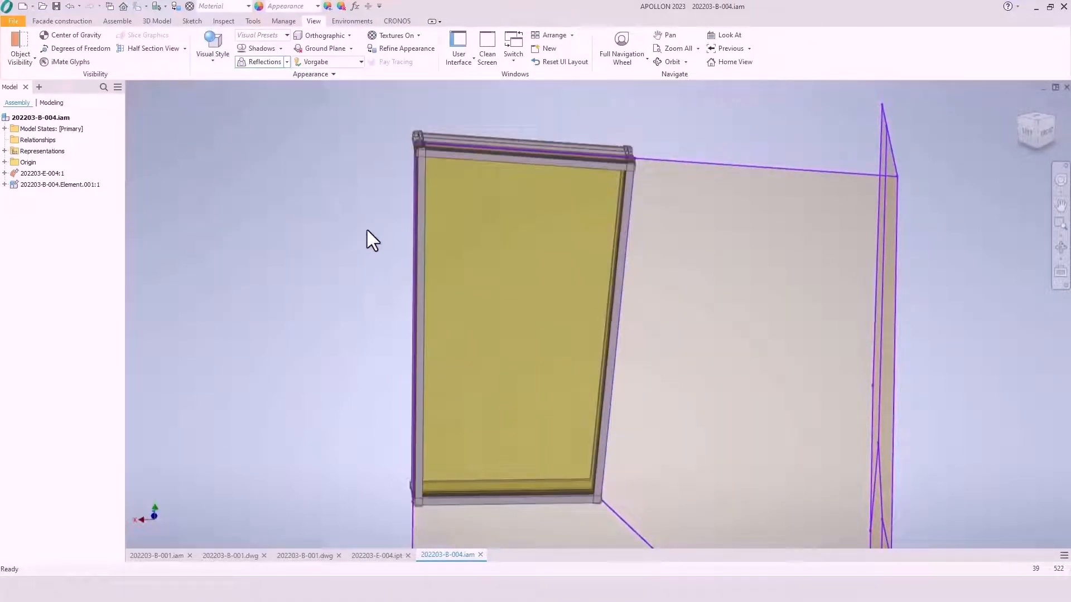
left_click(286, 36)
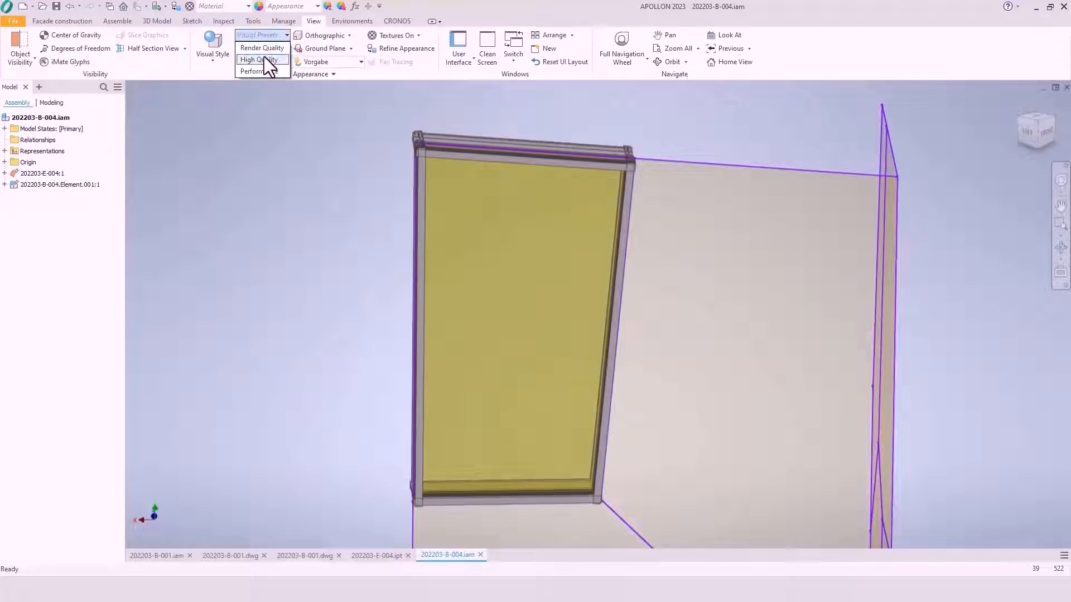
left_click(262, 59)
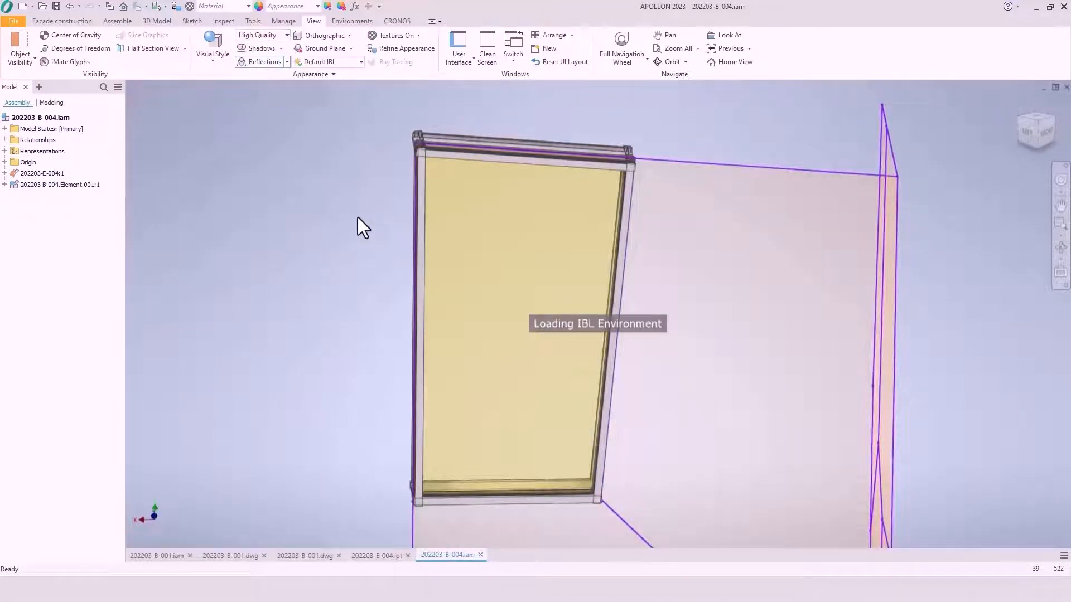
Open the new element for editing in place and choose its upper bar for Bar cutting, with the left vertical bar as boundary object
left_click(72, 22)
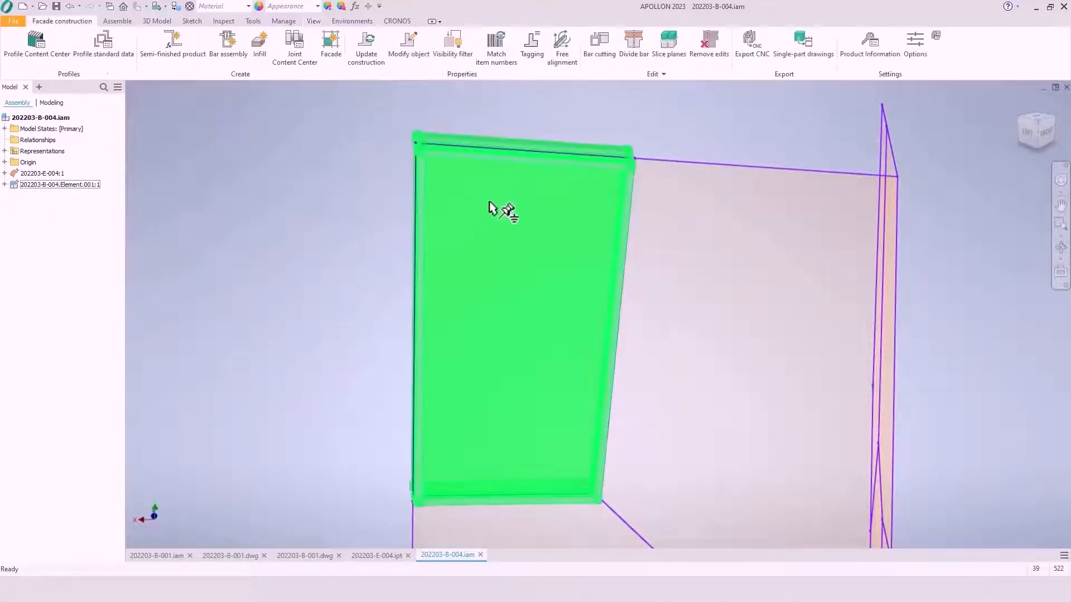
double_click(491, 210)
left_click(80, 23)
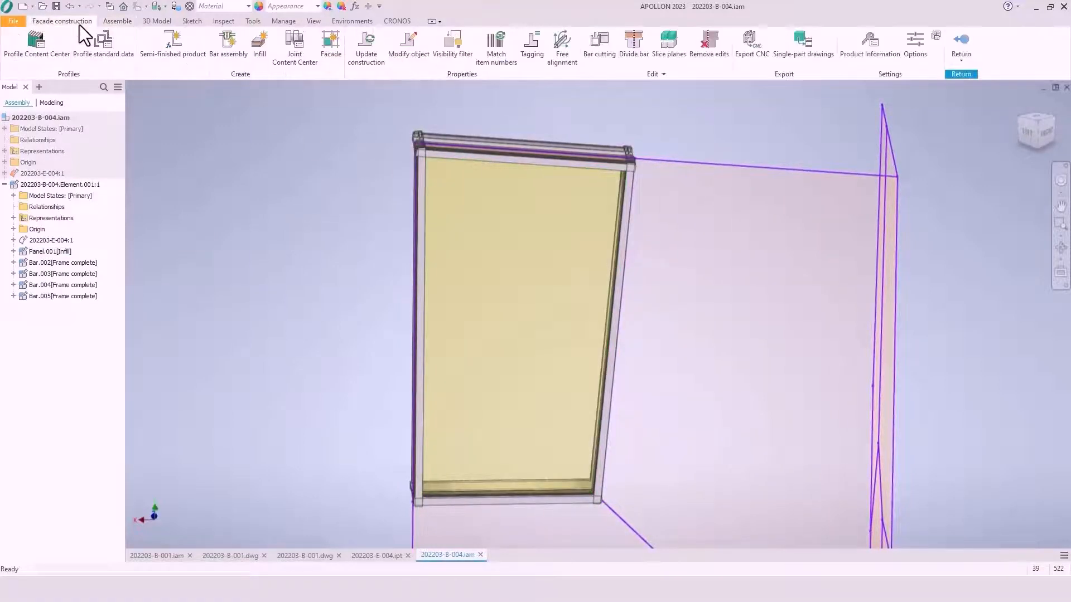
left_click(602, 56)
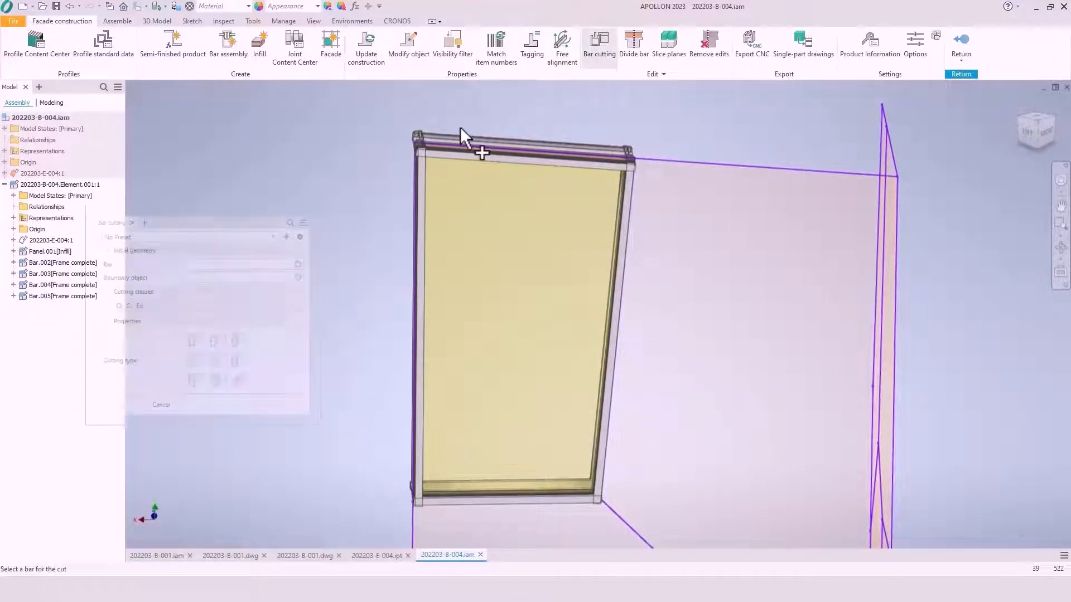
left_click(436, 148)
left_click(420, 165)
scroll(421, 165, "down", 5)
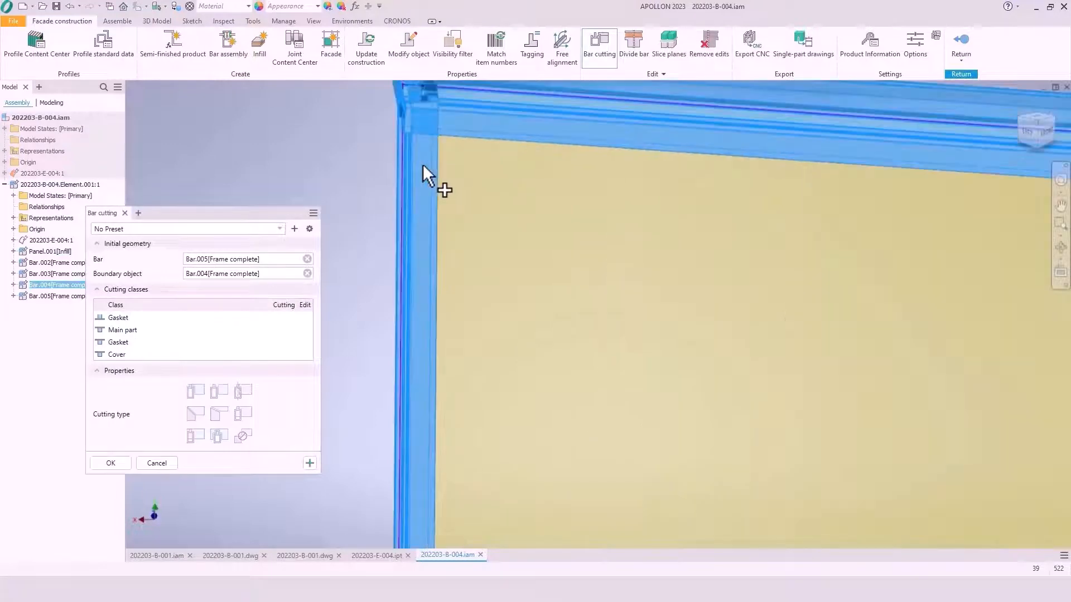
middle_click_drag(423, 164, 457, 307)
scroll(457, 306, "down", 3)
middle_click_drag(460, 267, 481, 407, "shift")
scroll(446, 290, "down", 3)
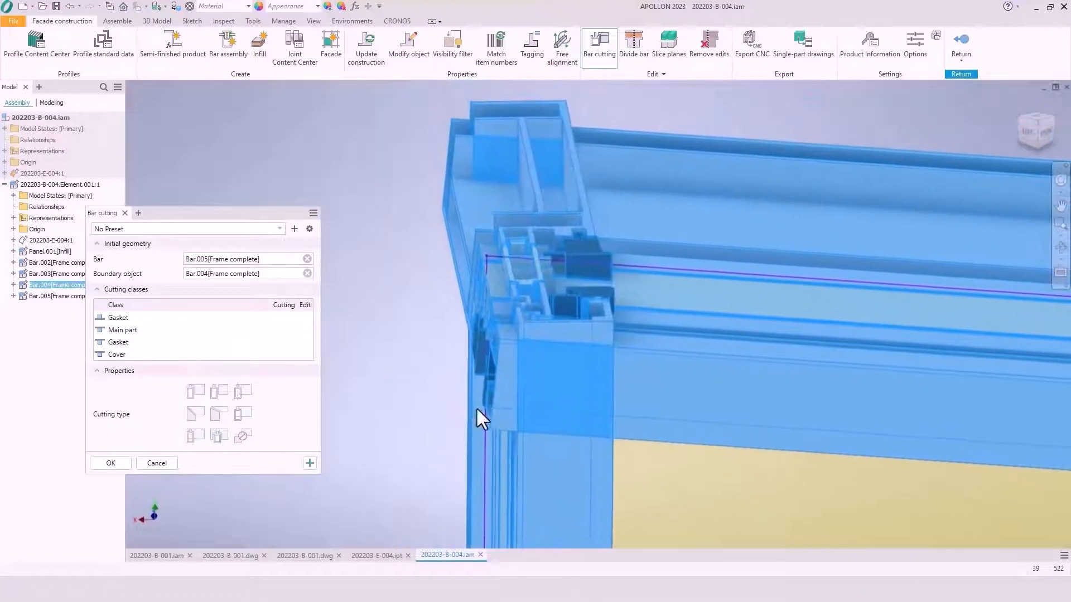
Apply a mutual mitre cut with 0.0 mm distance to all cutting classes: both gaskets, the main part and the cover
left_click(166, 320)
left_click(149, 353, "shift")
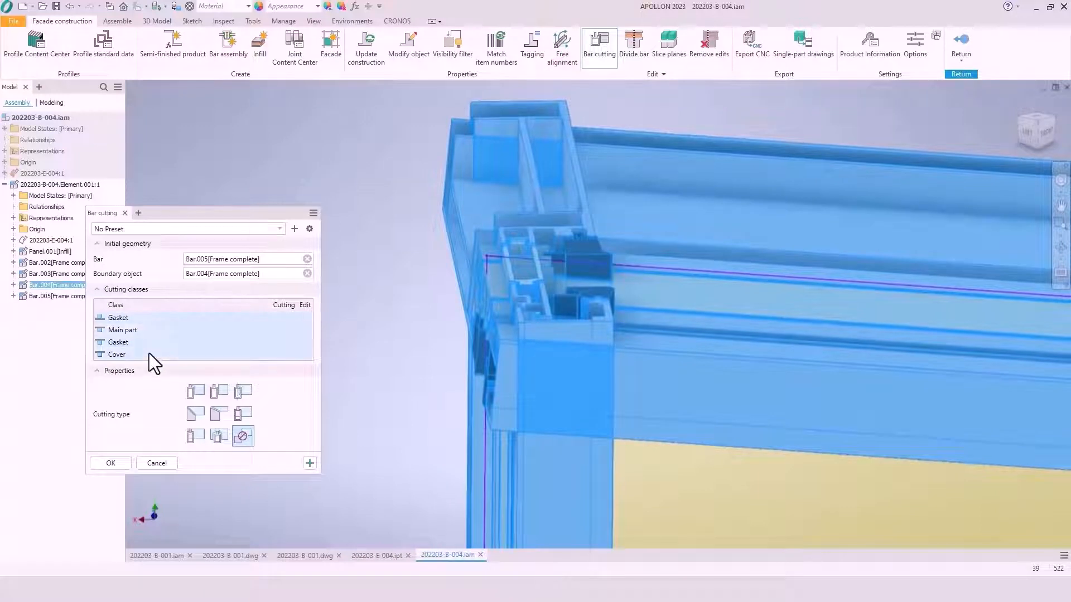
left_click(190, 413)
left_click(309, 518)
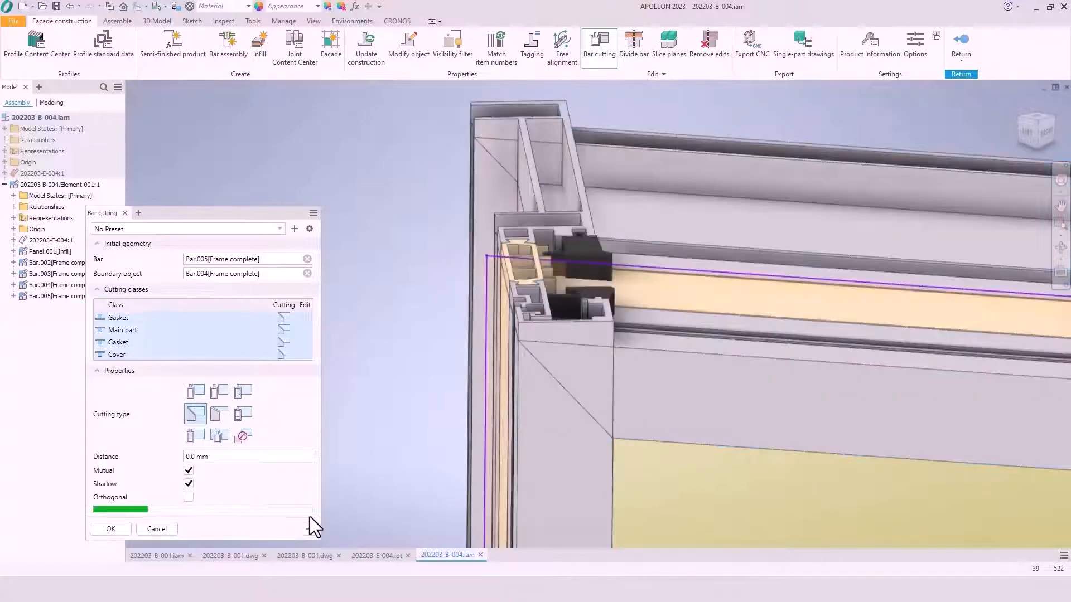
Apply the mitre cut to all four bars of the first facade element and return to the main assembly
scroll(438, 219, "down", 10)
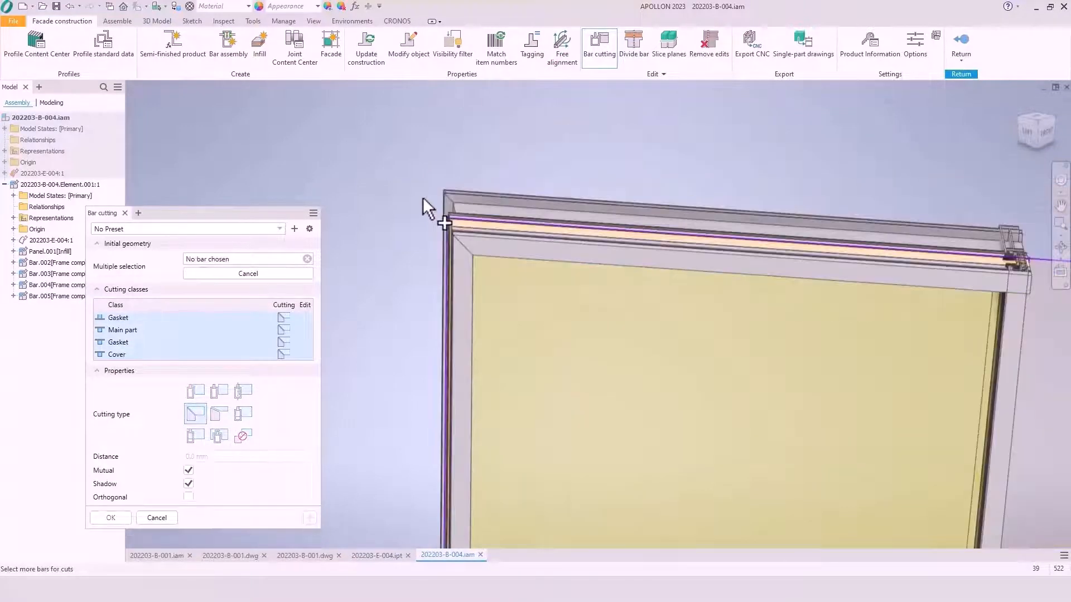
left_click_drag(364, 159, 684, 540)
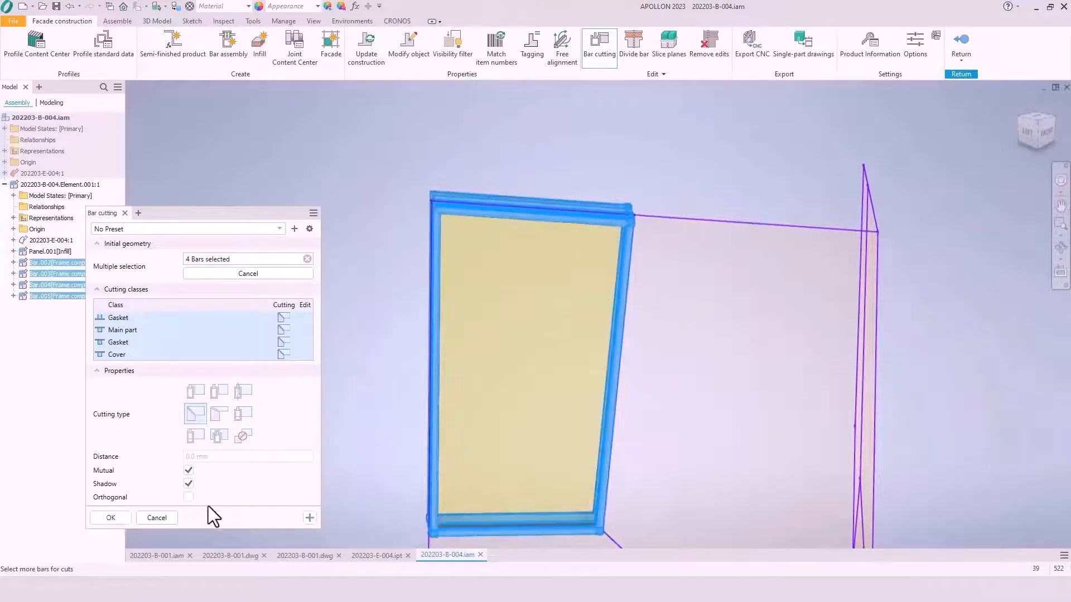
left_click(111, 519)
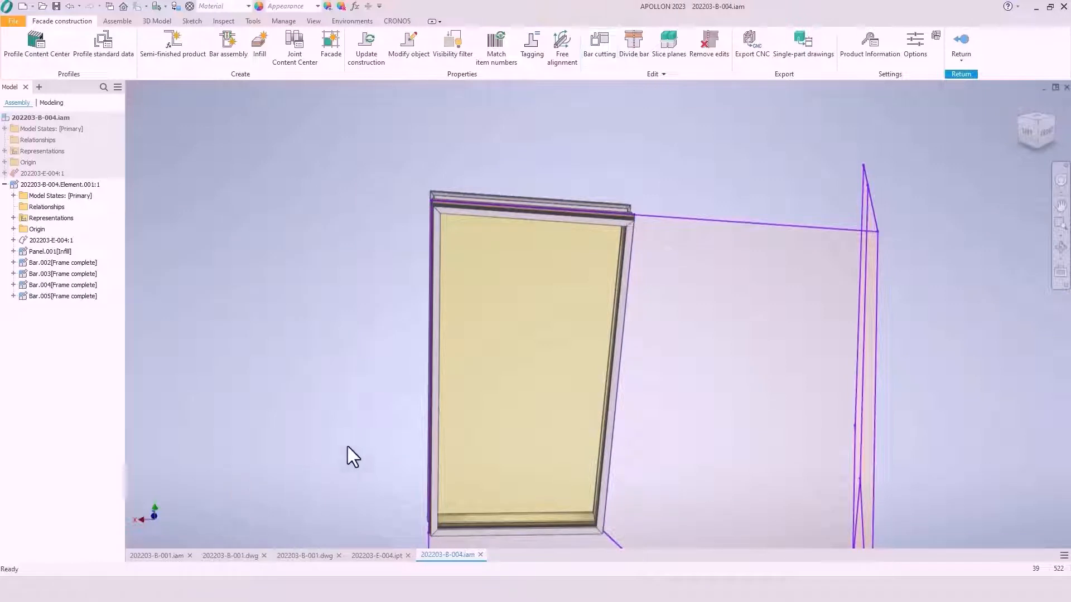
middle_click_drag(346, 454, 296, 397)
left_click(969, 43)
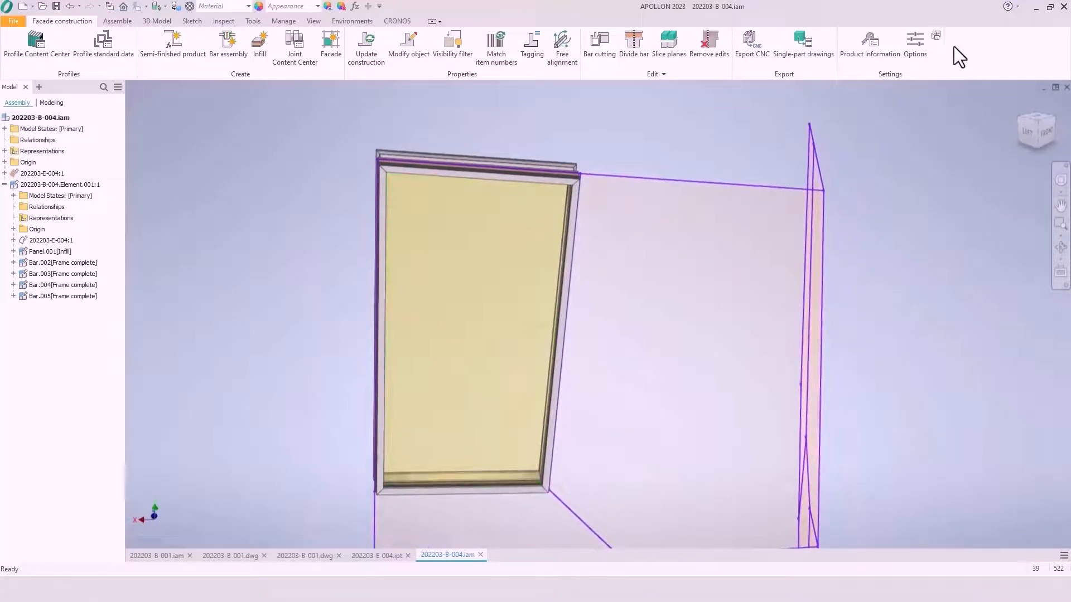
Create a Base element type facade element from the first element on the lower-right surface, picking its right and bottom edges
left_click(333, 54)
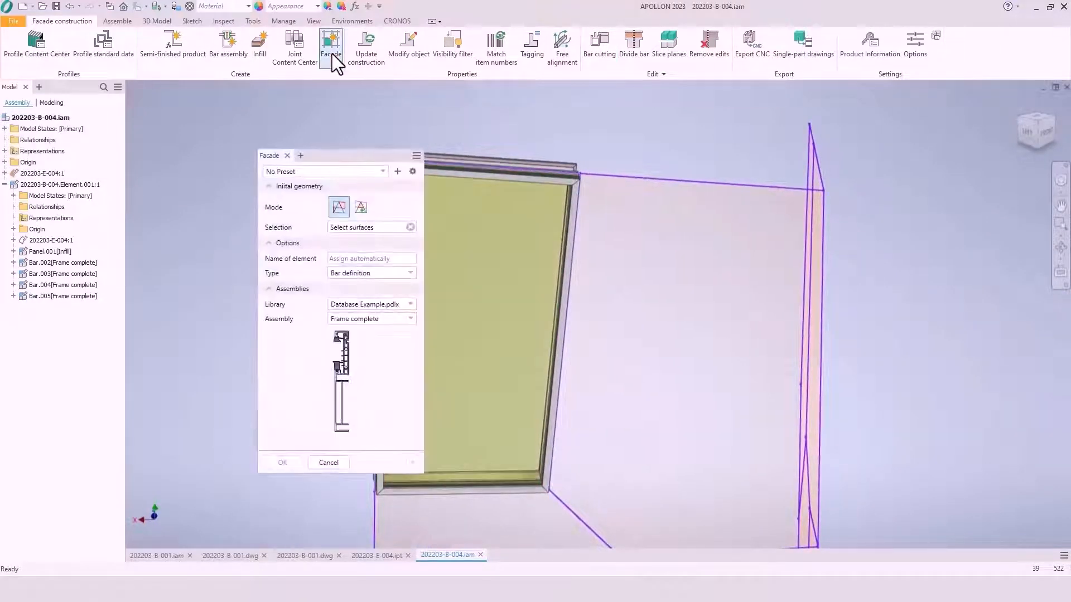
left_click(358, 273)
left_click(351, 307)
middle_click_drag(541, 399, 586, 176)
scroll(587, 176, "down", 3)
left_click(636, 294)
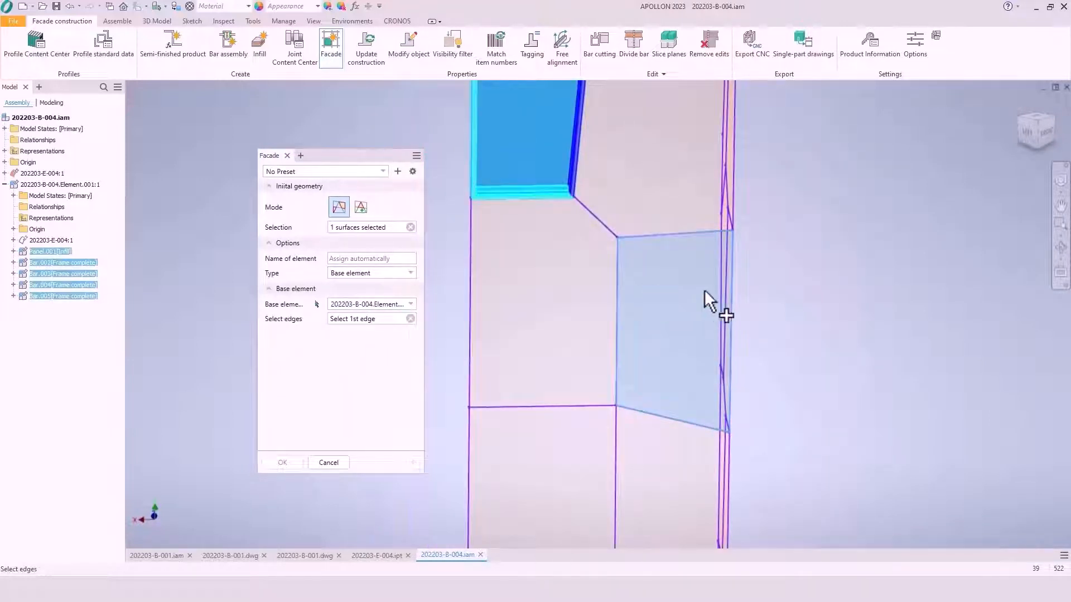
left_click(729, 293)
left_click(669, 416)
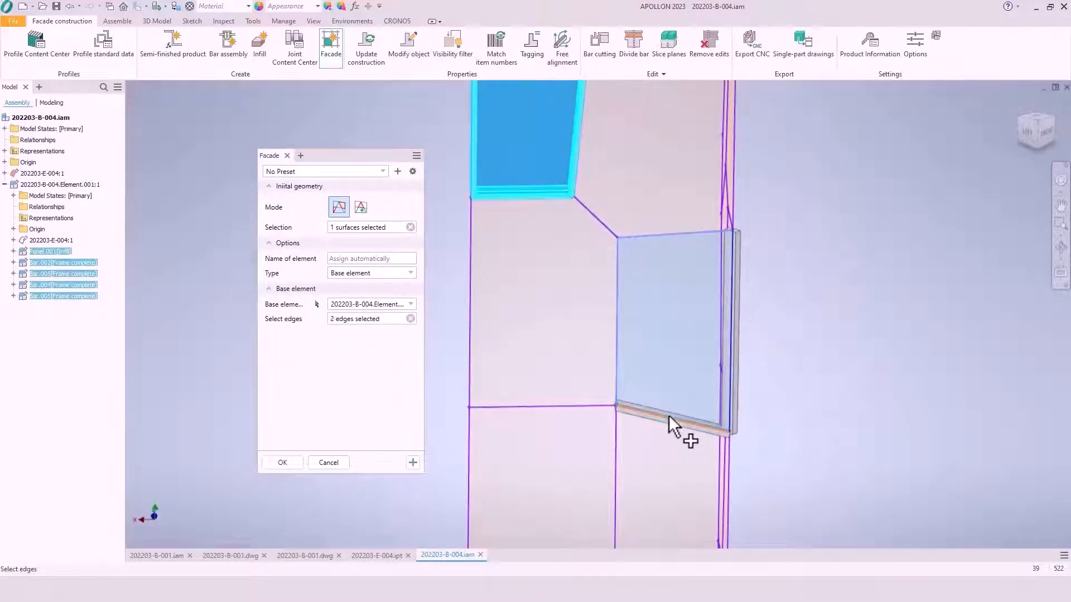
left_click(282, 463)
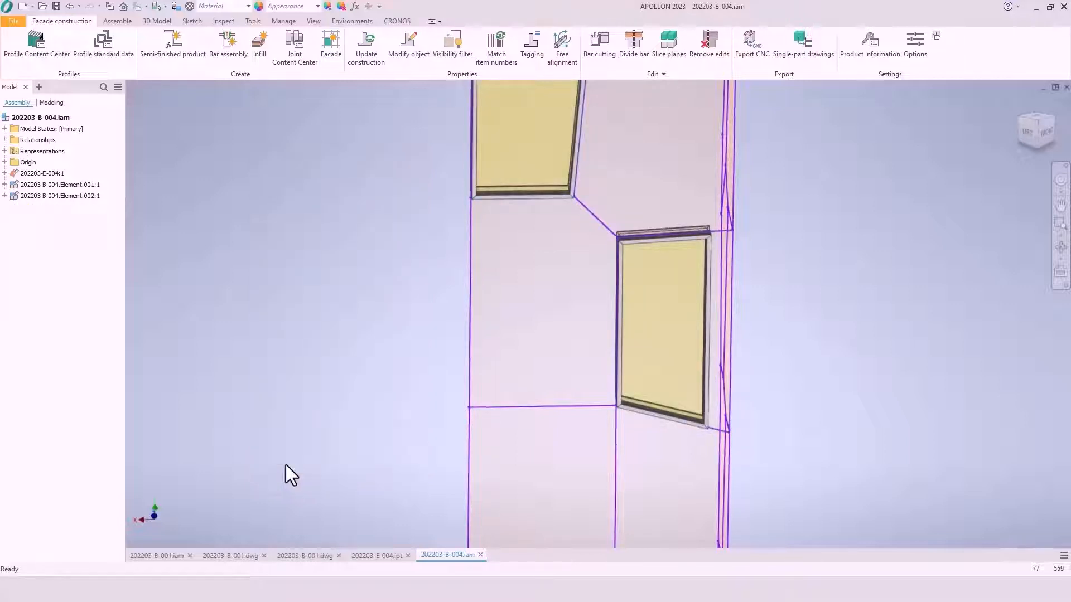
Create a facade element on the five-sided upper-right surface with type Bar definition and assembly Frame complete from Database Example.pdlx
middle_click_drag(384, 241, 342, 342)
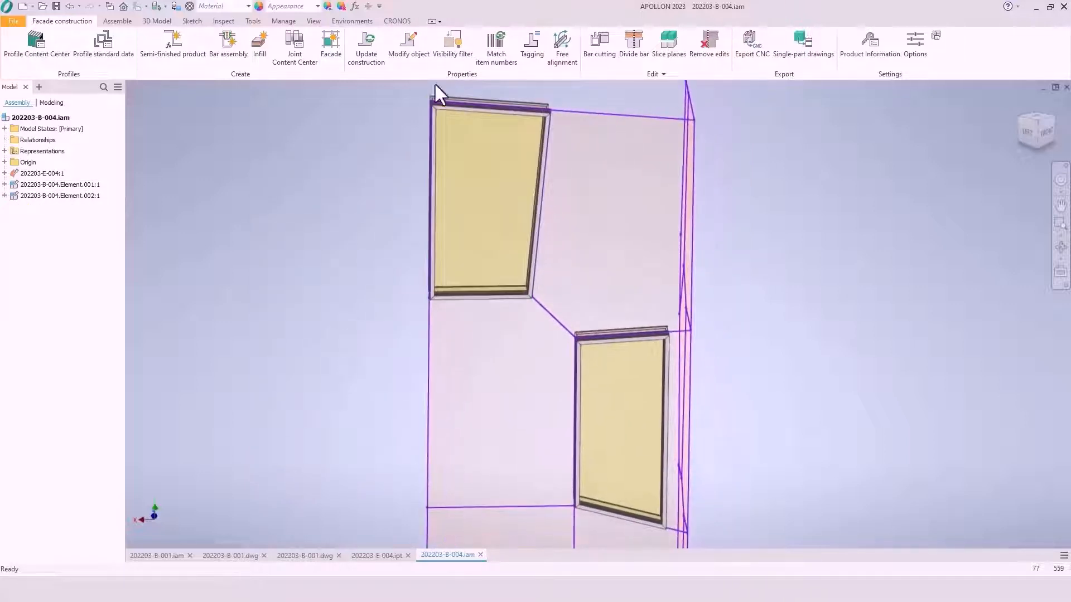
left_click(331, 53)
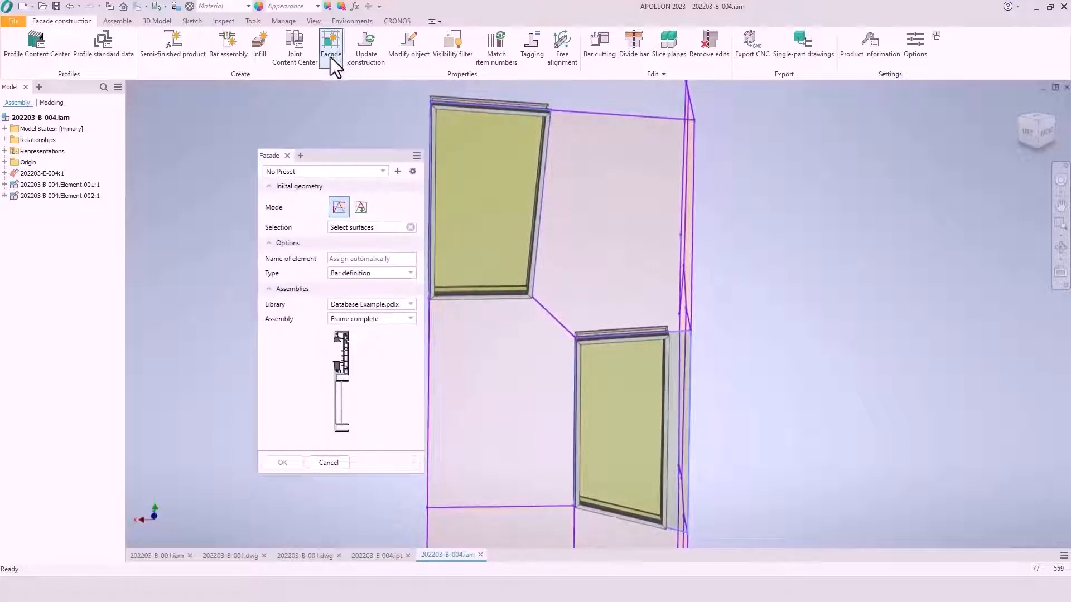
left_click(638, 217)
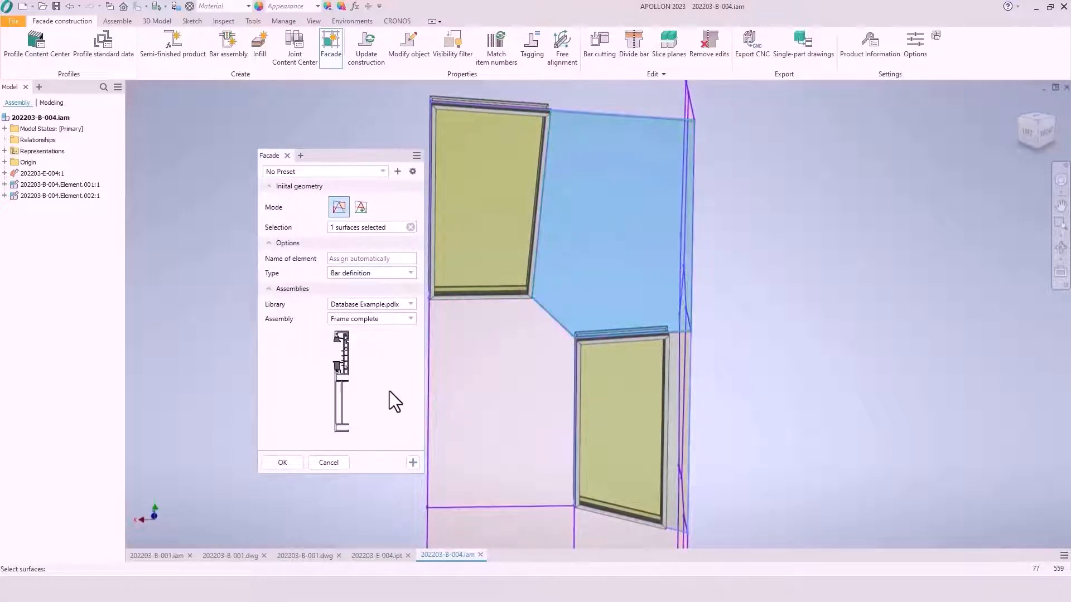
left_click(291, 466)
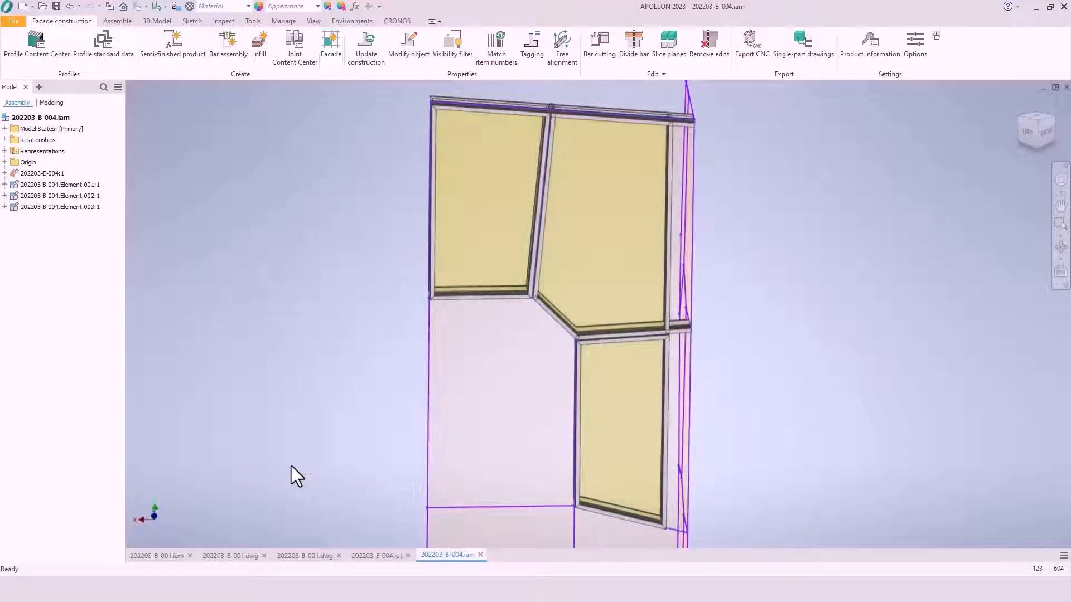
Open the five-sided element for editing in place and choose its upper bar for Bar cutting, with the left bar as boundary object
double_click(574, 232)
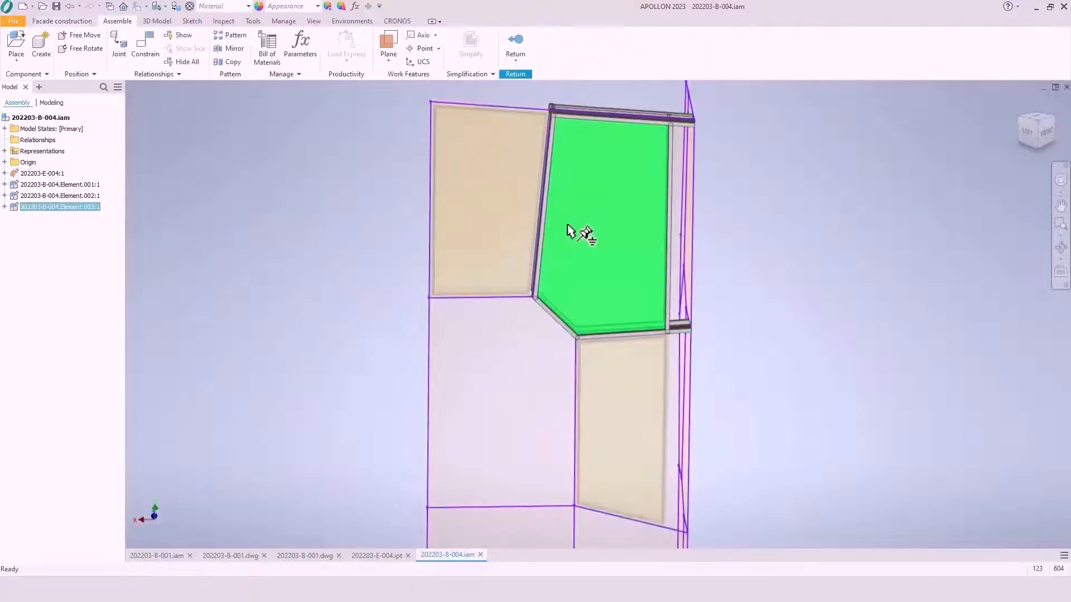
left_click(73, 21)
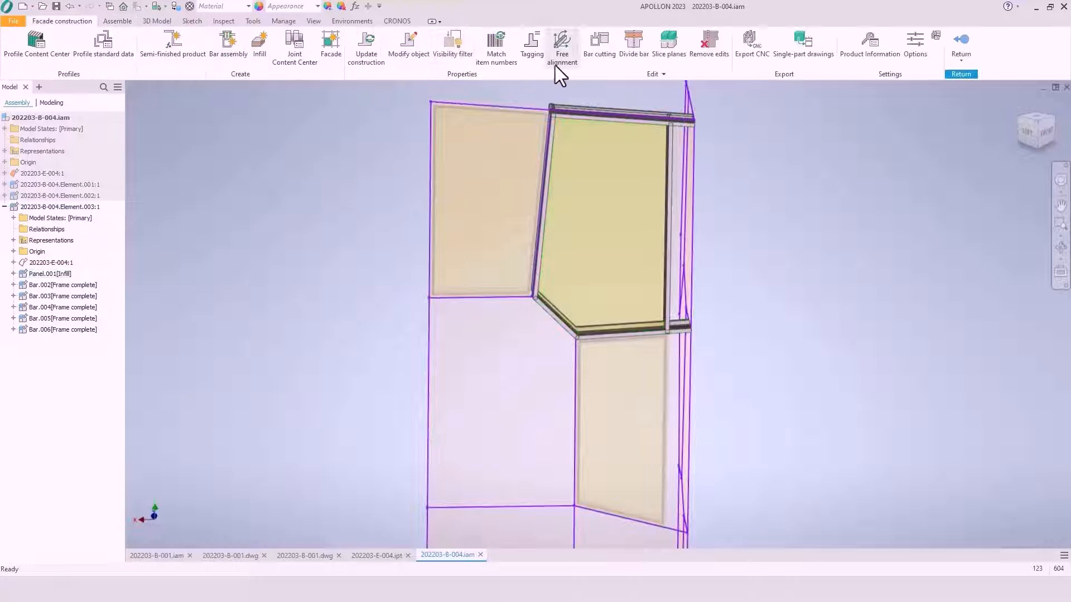
left_click(600, 47)
left_click(574, 116)
left_click(547, 143)
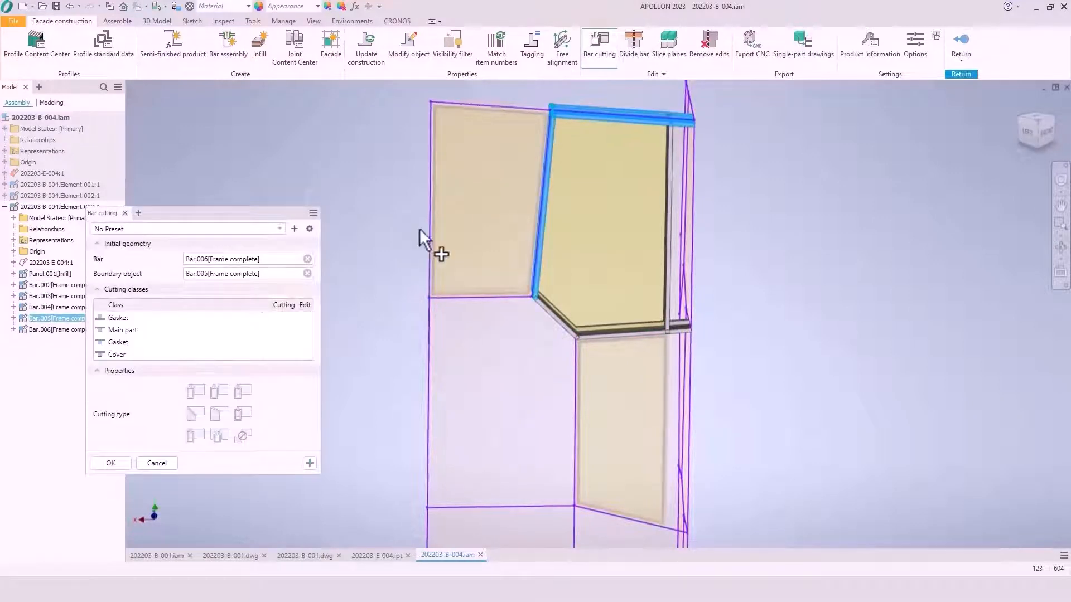
Assign a mitre cut to all four cutting classes, apply it to all five bars of the element and return to the main assembly
left_click(135, 316)
left_click(139, 353, "shift")
left_click(195, 413)
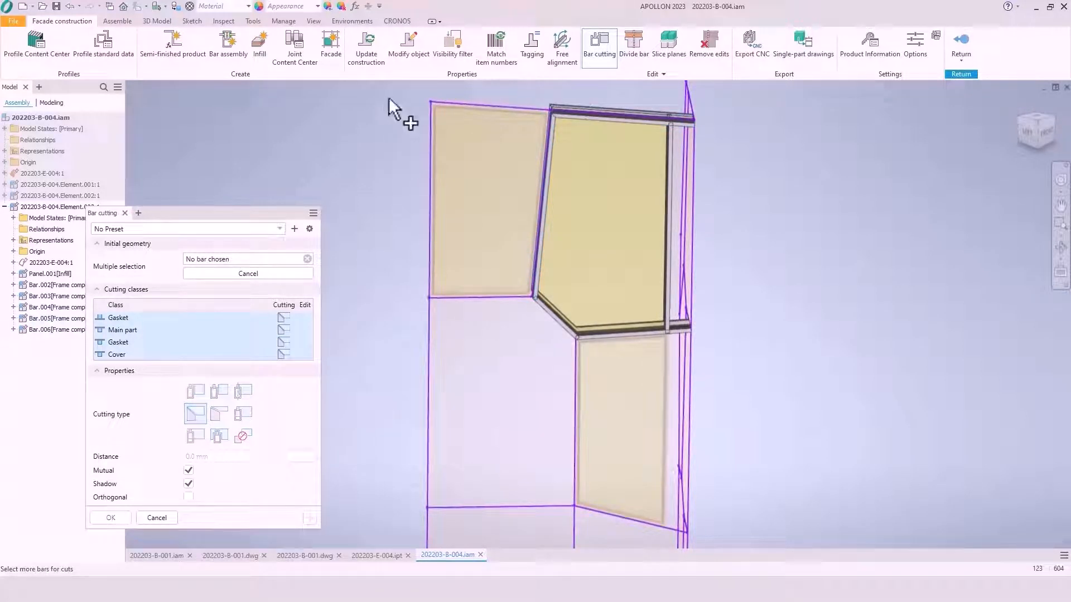
left_click_drag(389, 97, 847, 361)
left_click(110, 517)
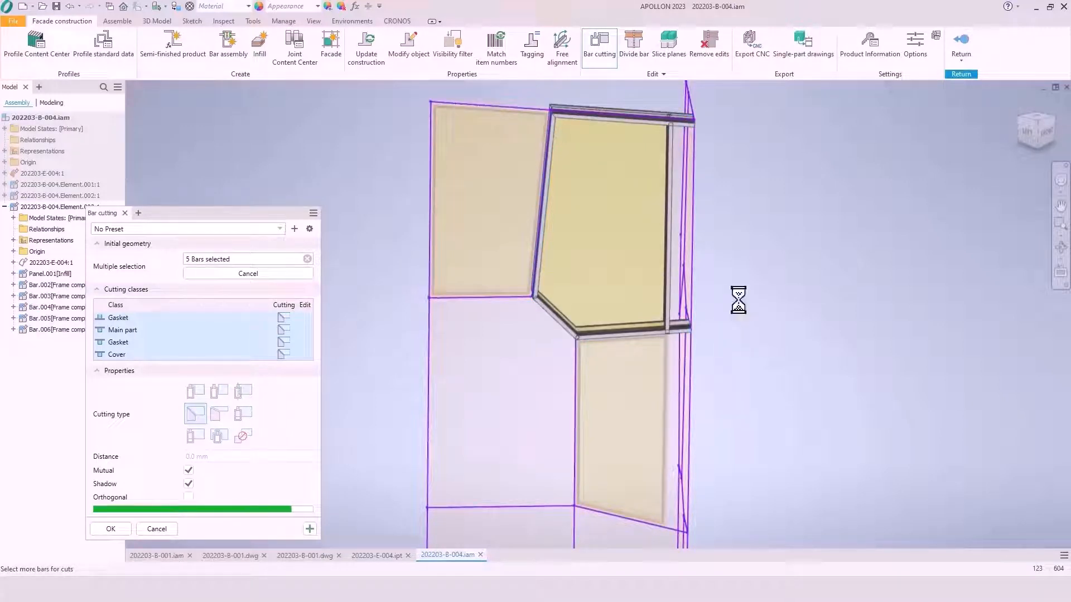
left_click(962, 44)
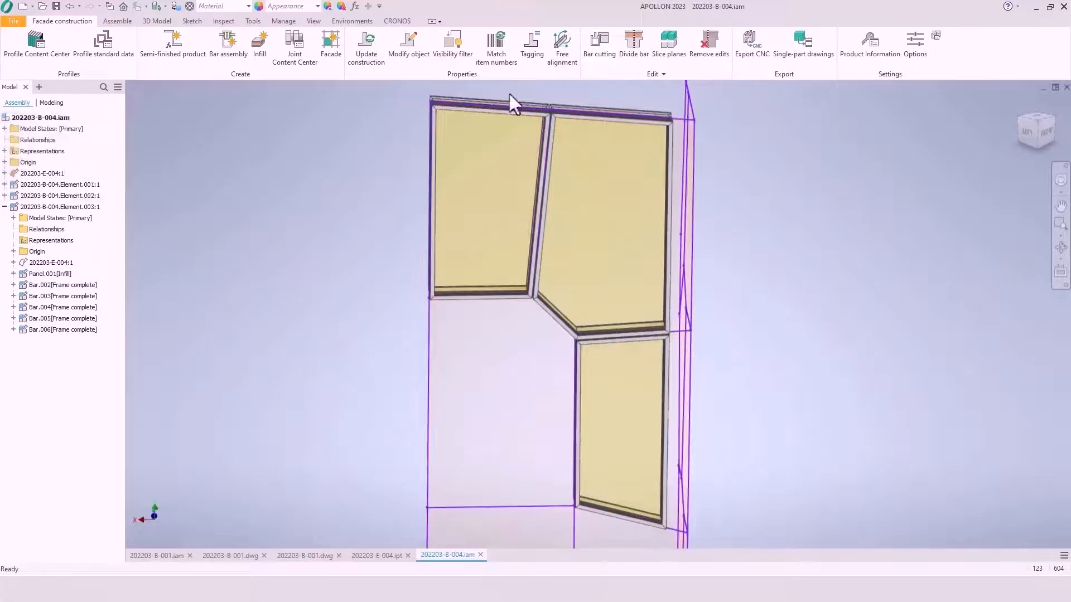
Start a facade element of type Base element and choose the five-sided upper-right element, 202203-B-004.Element.003, as the base element
left_click(334, 53)
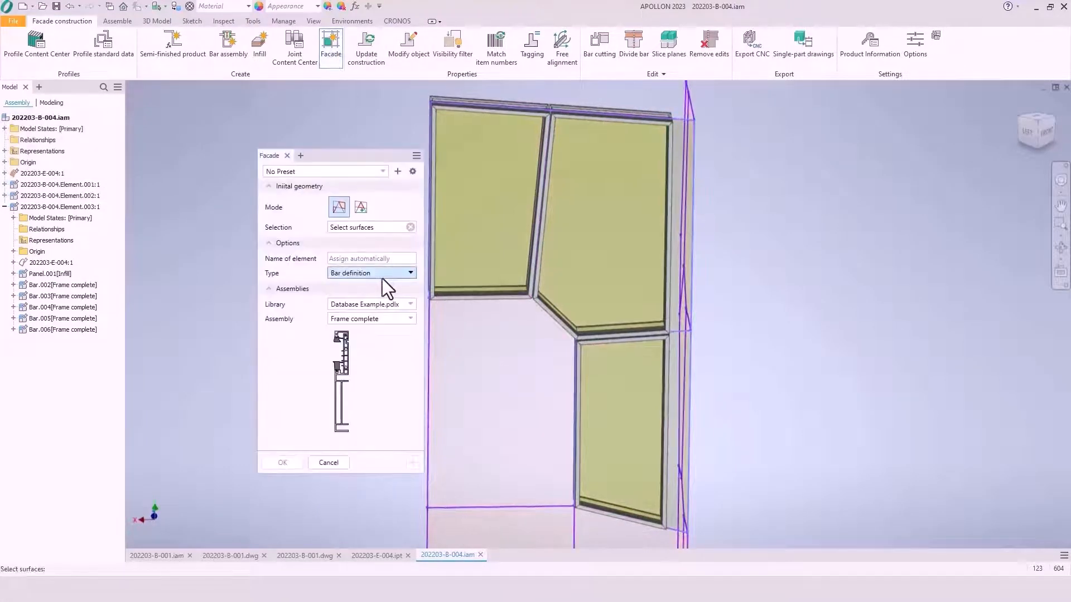
left_click(383, 274)
left_click(363, 302)
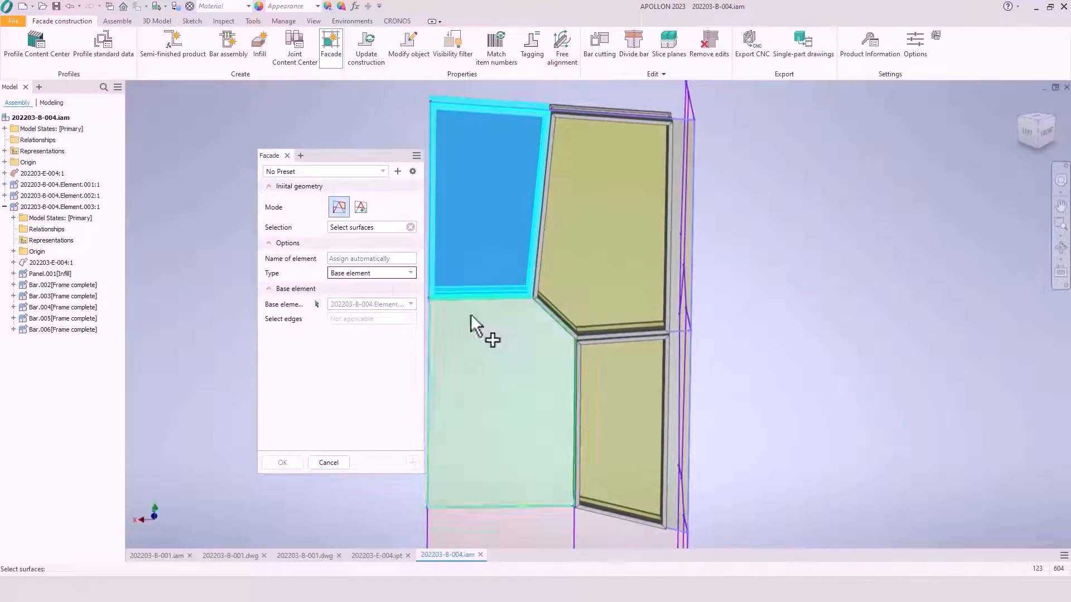
left_click(393, 273)
left_click(363, 307)
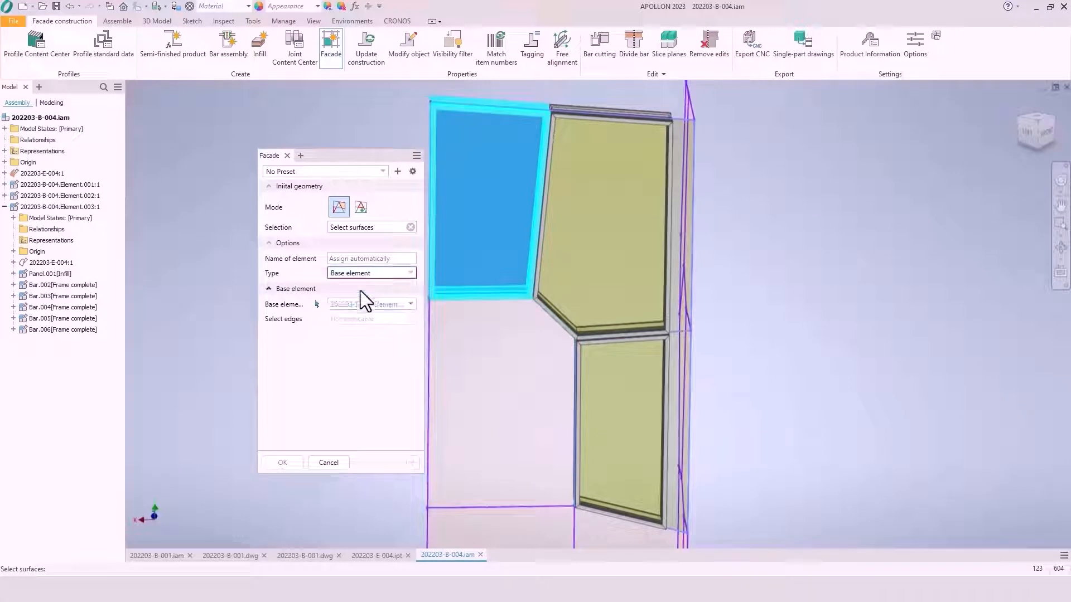
left_click(357, 304)
left_click(355, 329)
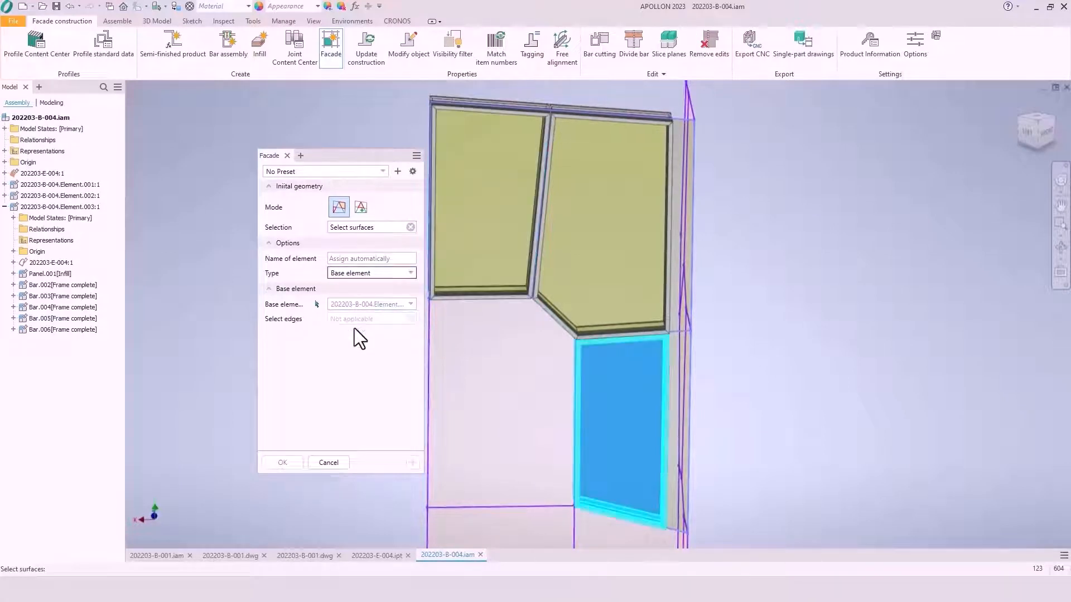
left_click(364, 304)
left_click(357, 341)
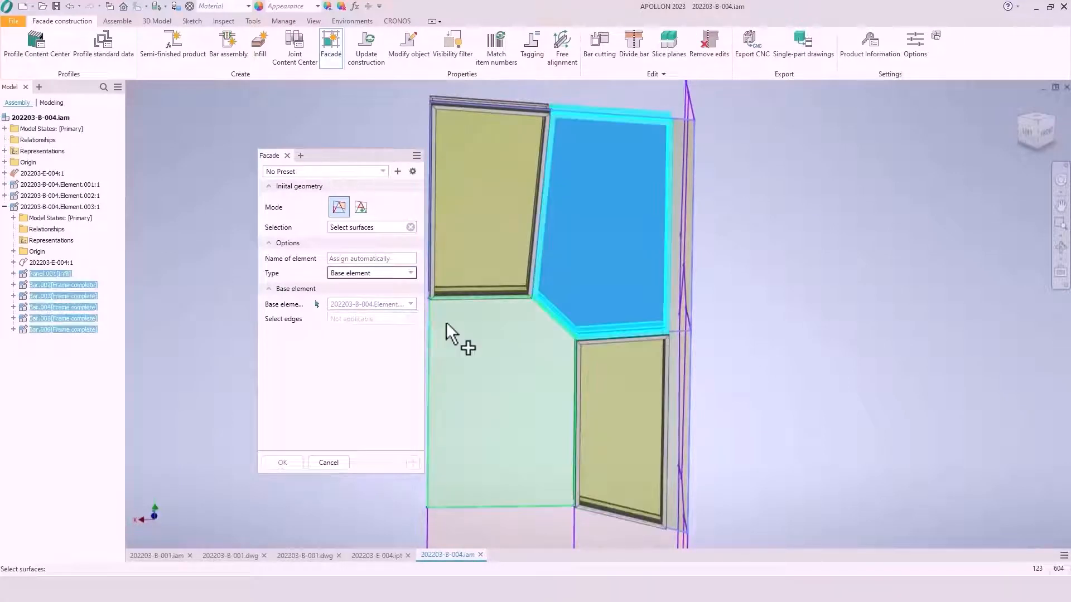
Create the element on the lower-left five-sided surface, picking its left vertical edge first and its upper edge second
left_click(516, 331)
left_click(429, 391)
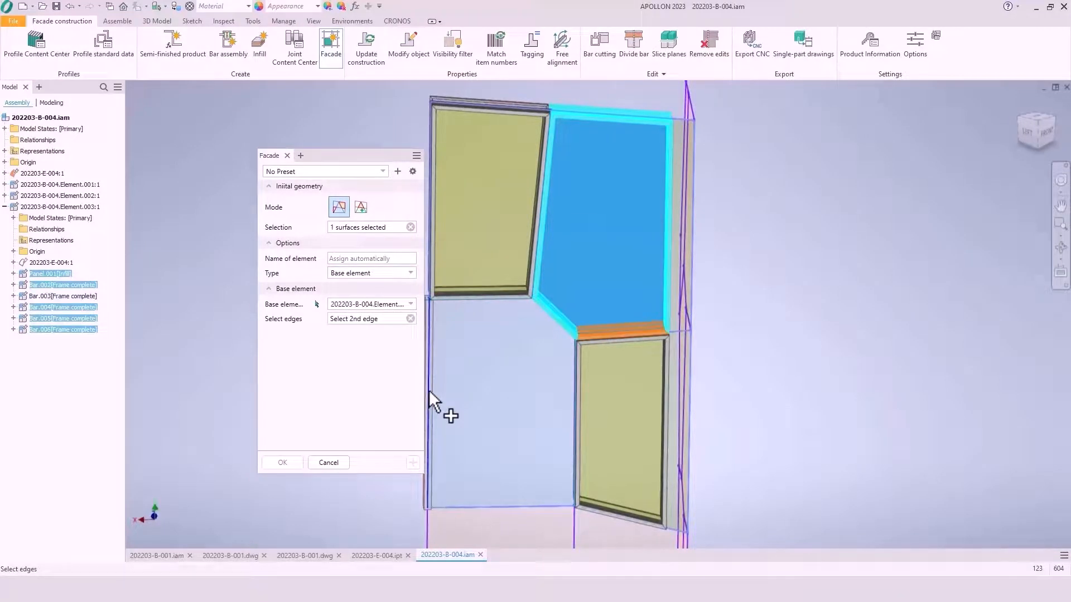
left_click(483, 297)
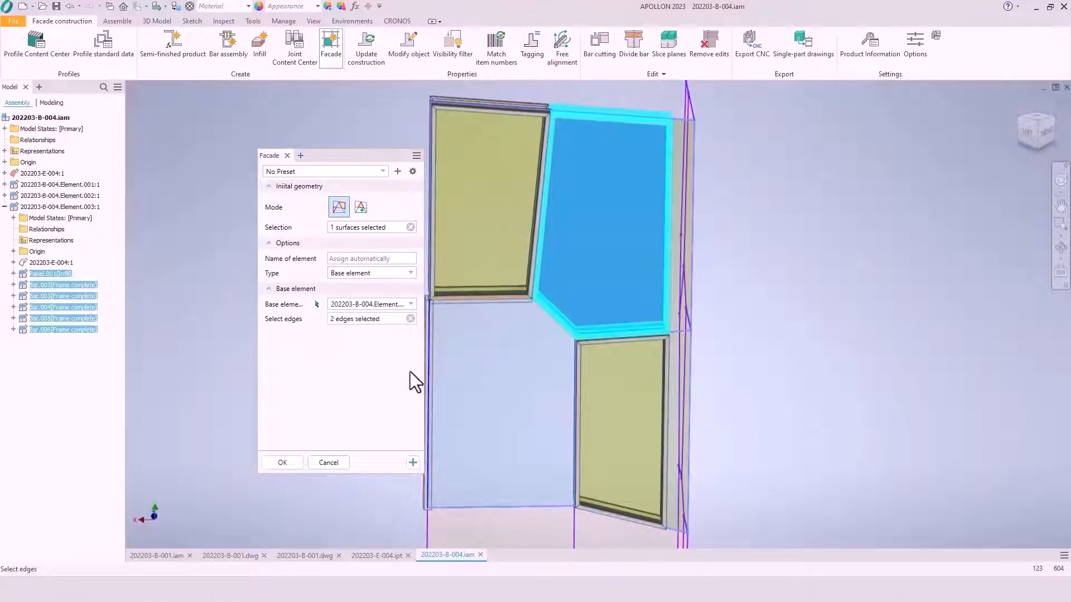
left_click(292, 463)
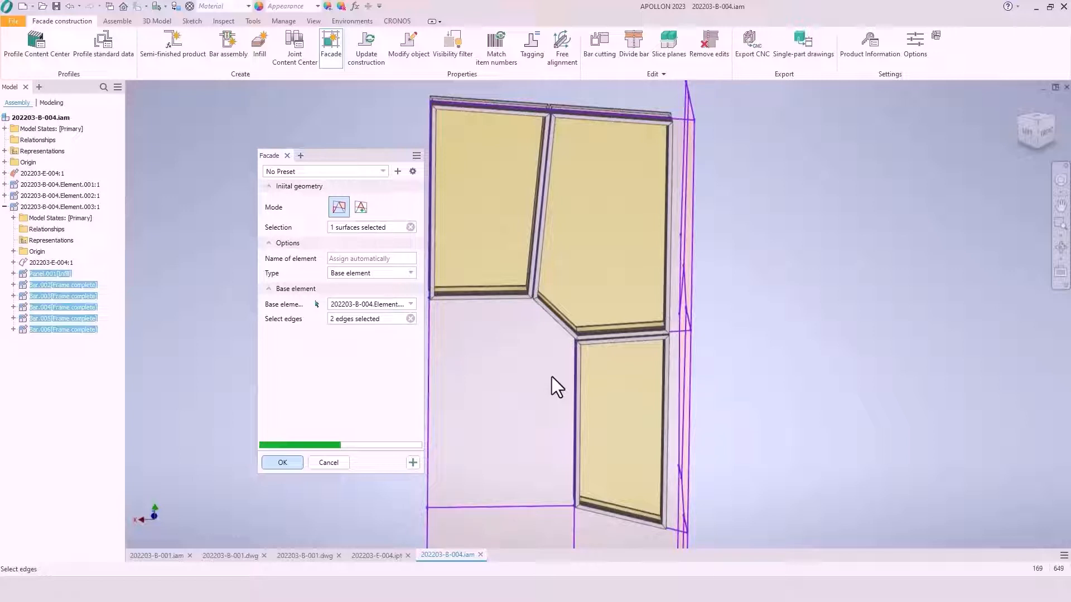
Examine the joints between the four adjoining facade elements from several angles
middle_click_drag(720, 305, 786, 296)
scroll(610, 385, "up", 3)
key("F4")
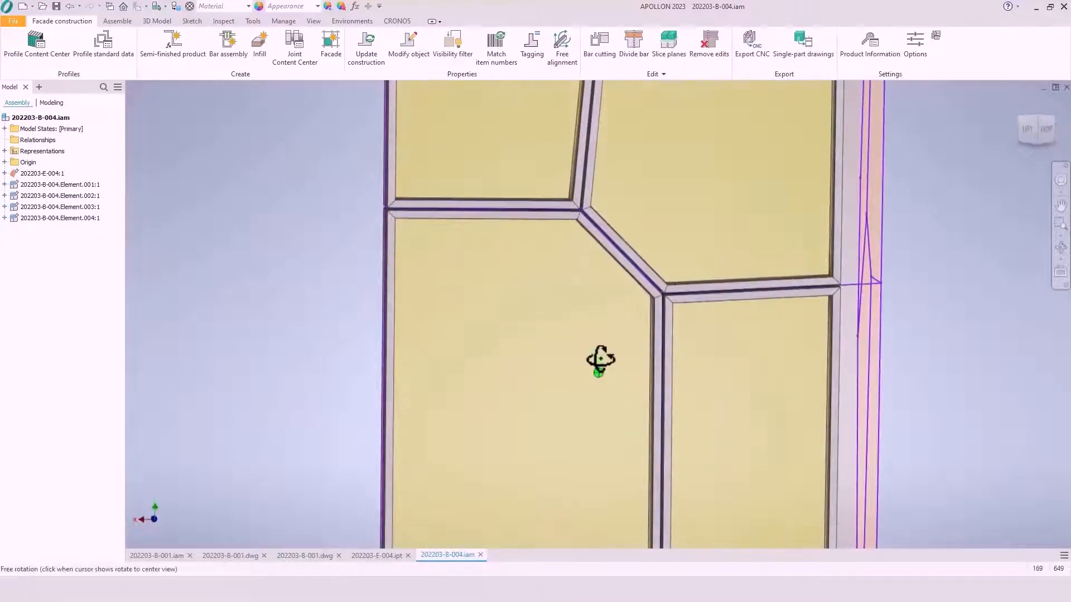
left_click_drag(600, 360, 625, 349)
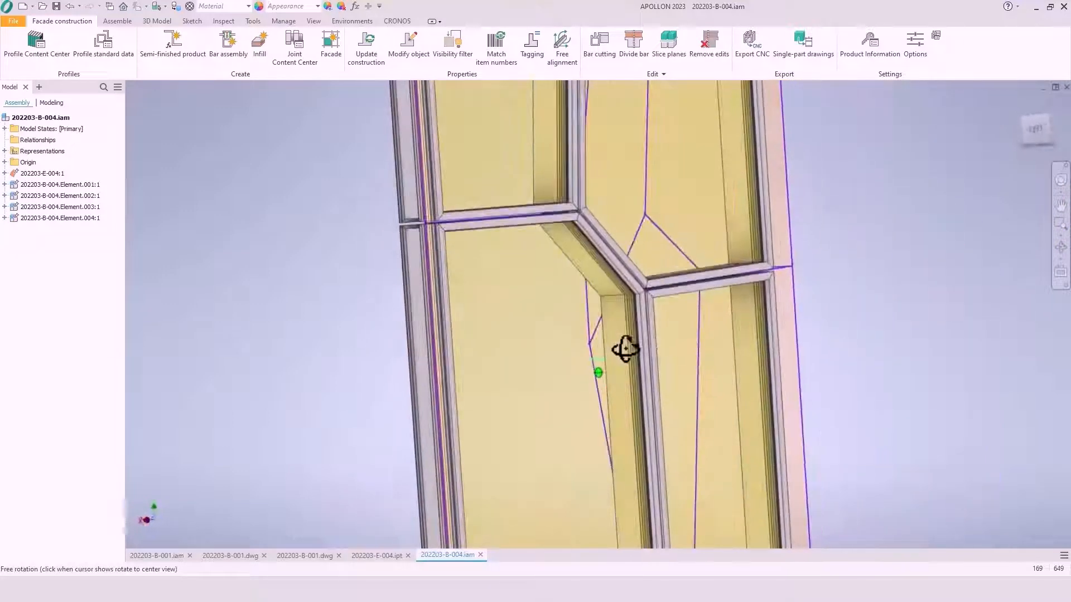
scroll(617, 357, "down", 3)
middle_click_drag(626, 349, 476, 359, "shift")
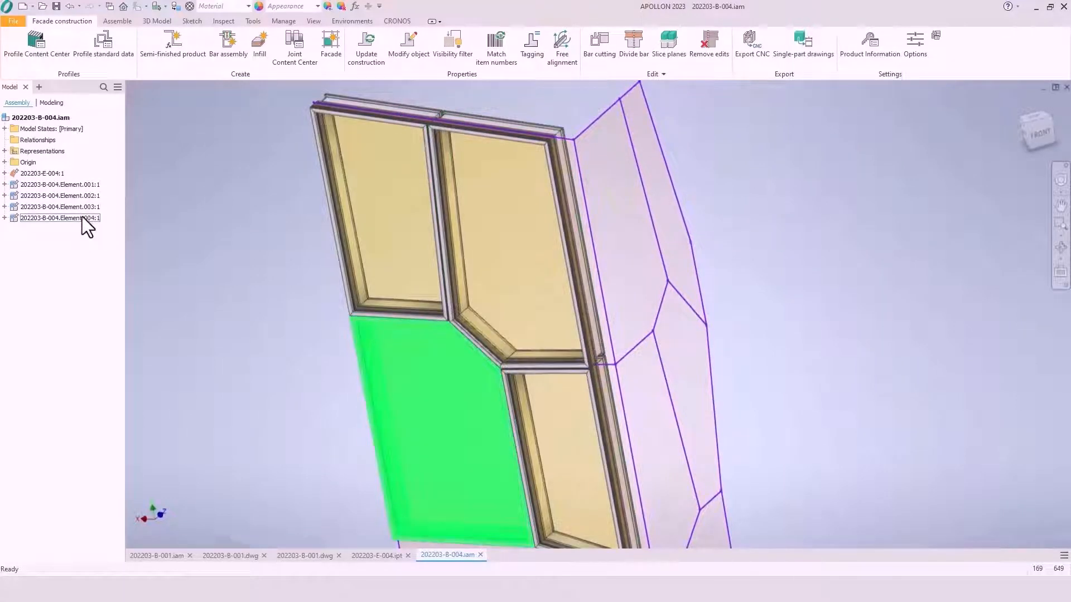
Open the upper-right element in place, return to the main assembly and look over the four framed elements together
double_click(490, 215)
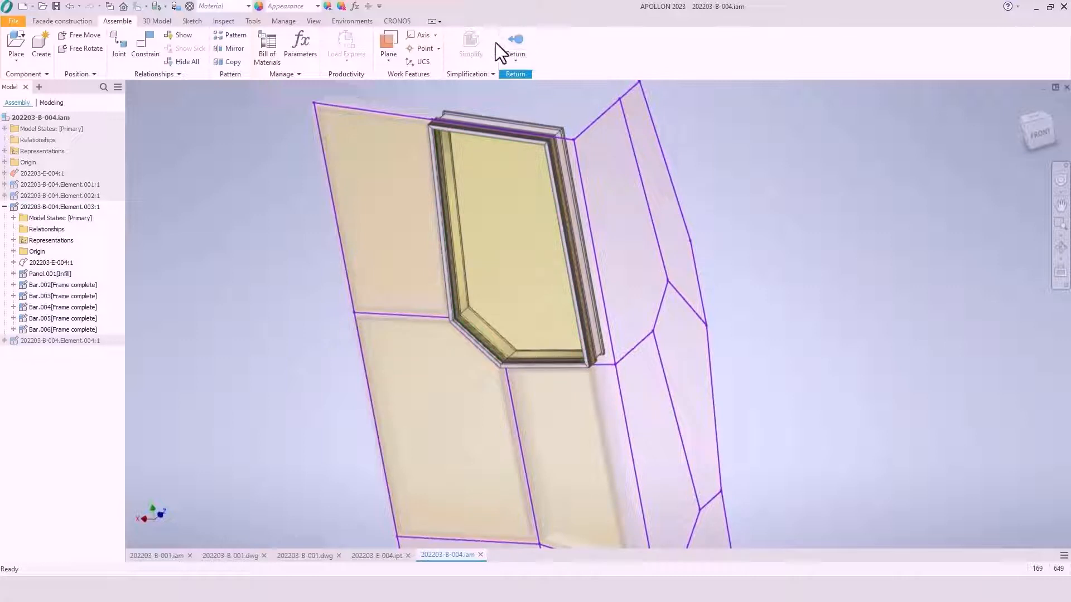
left_click(509, 40)
middle_click_drag(324, 280, 378, 279, "shift")
scroll(377, 287, "up", 3)
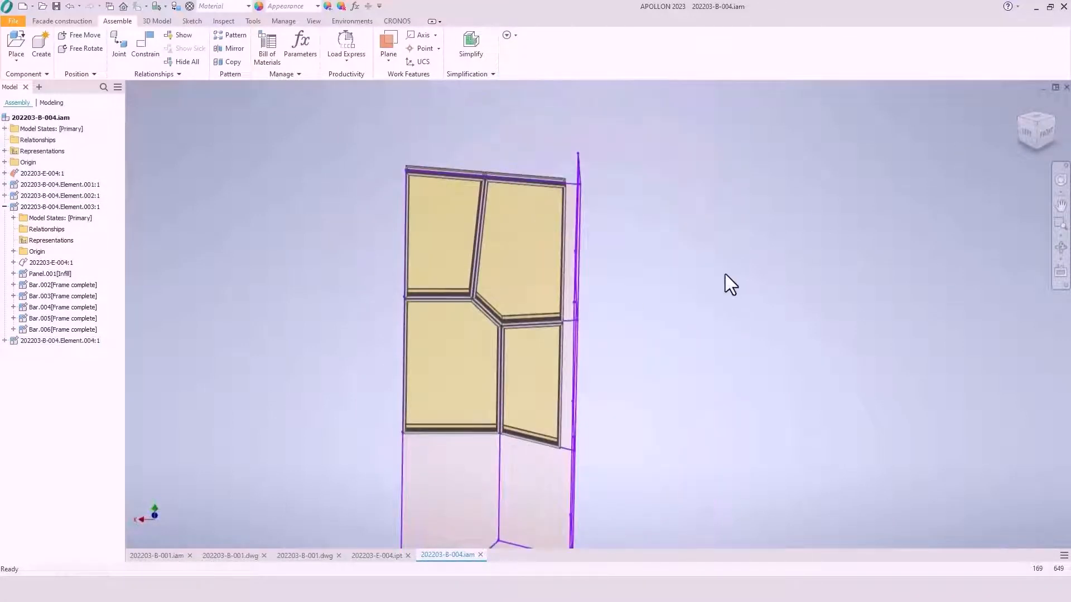
scroll(685, 333, "down", 3)
scroll(669, 335, "up", 3)
middle_click_drag(658, 337, 702, 336)
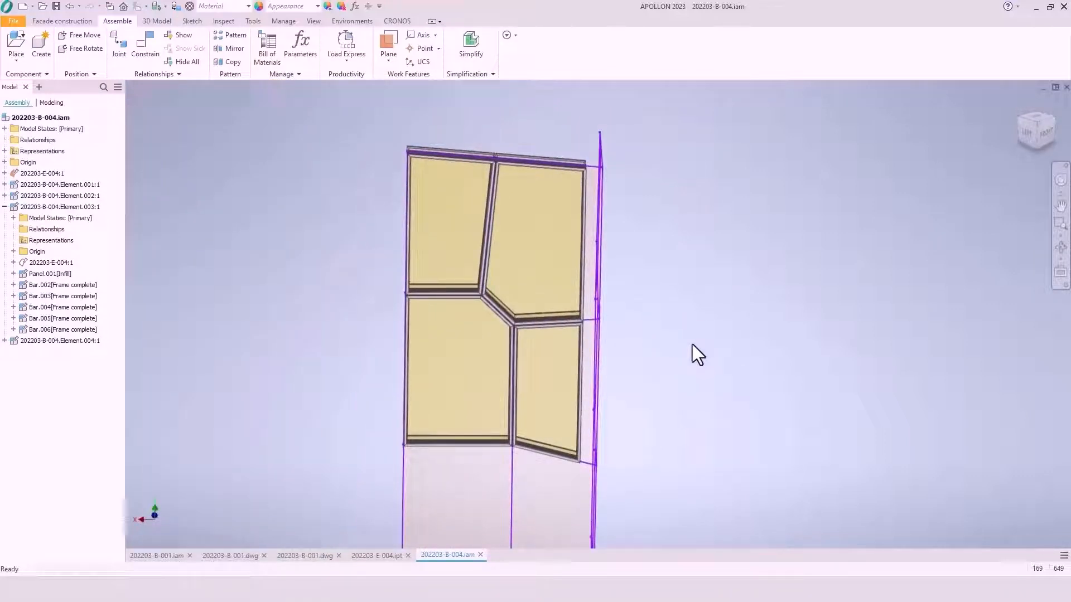
Open the sketch/surface body document 202203-SK-001 from the project's Sheet Metal folder
left_click(43, 7)
scroll(369, 299, "down", 3)
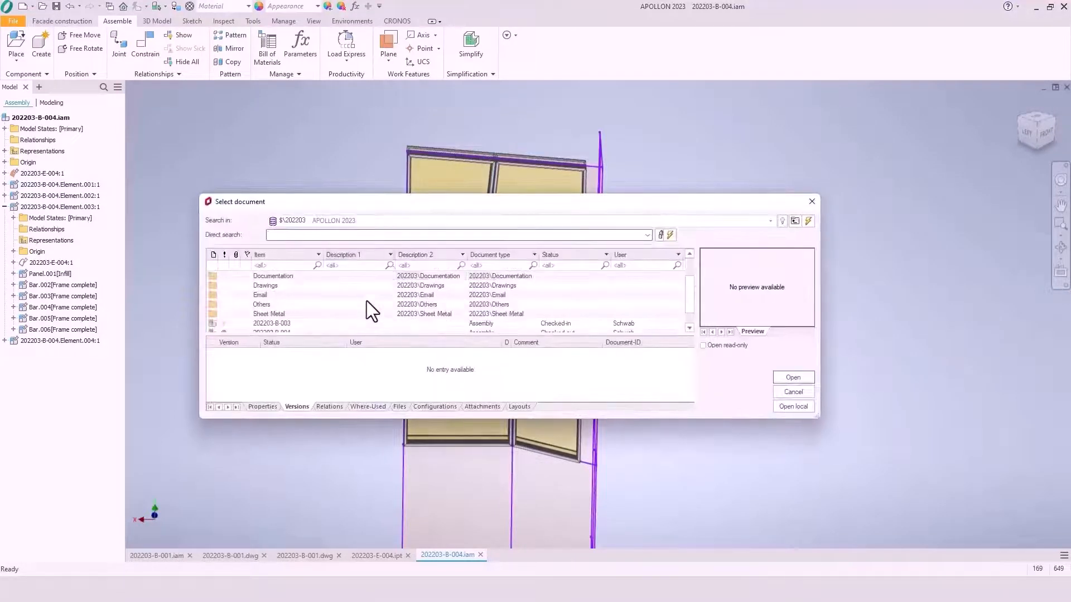
double_click(287, 300)
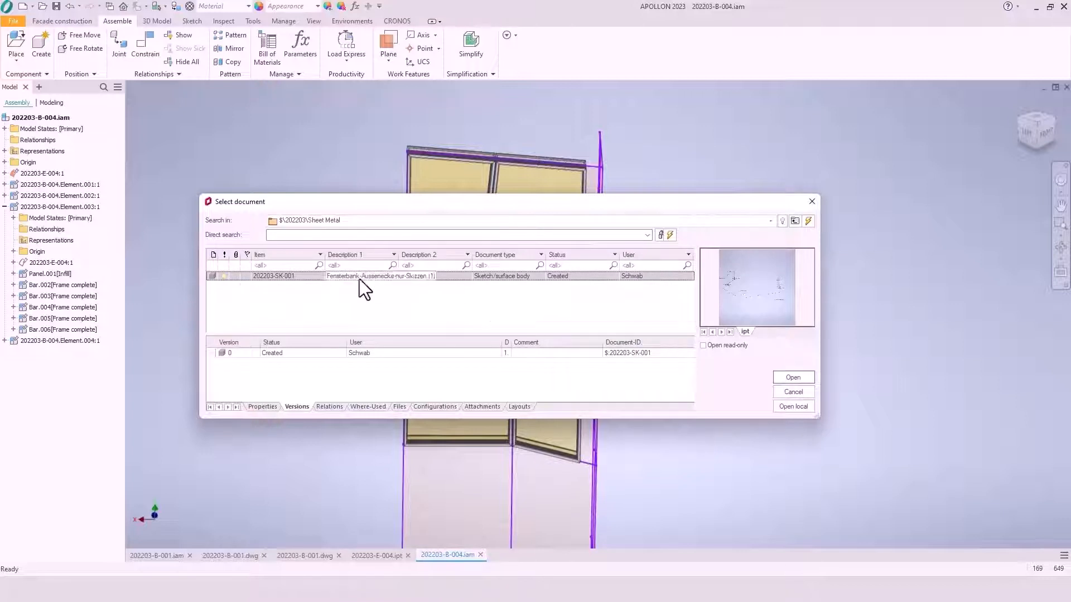
left_click(793, 378)
left_click(564, 320)
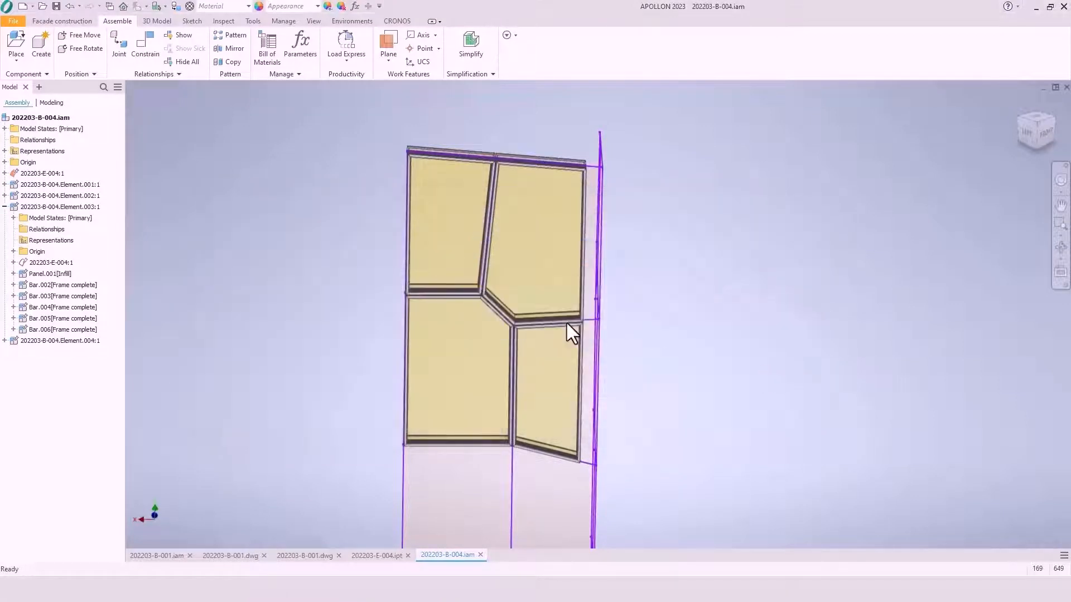
Set the wall angle Wandwinkel to 90 degrees and update the part so its profile sketches follow
double_click(288, 277)
mouse_move(538, 278)
middle_mouse_down()
mouse_move(524, 318)
mouse_move(617, 301)
mouse_move(523, 315)
middle_mouse_up()
middle_click_drag(381, 280, 407, 286)
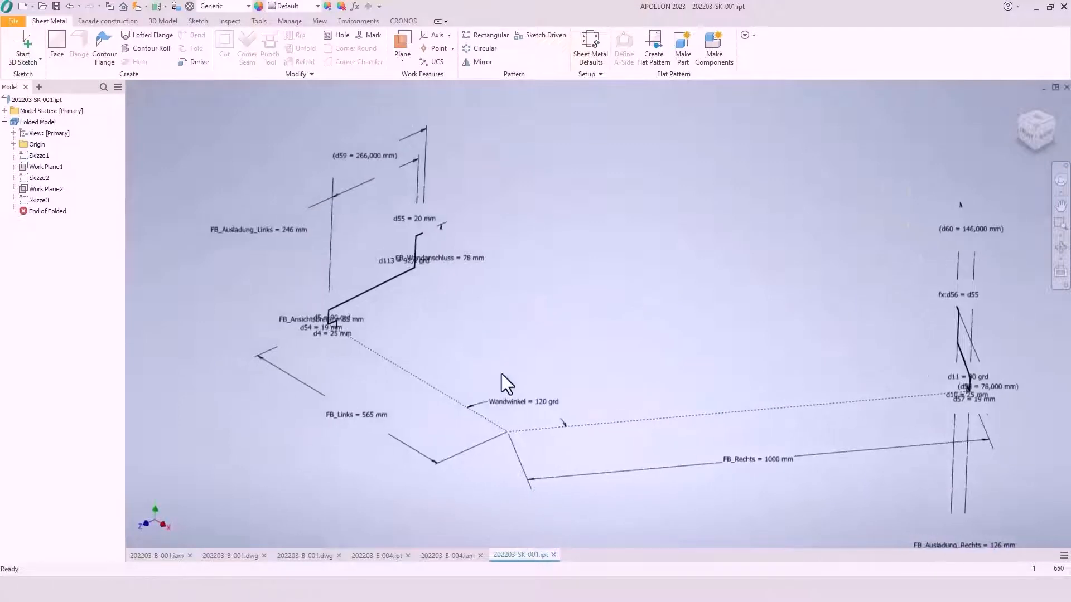
double_click(515, 399)
type("90")
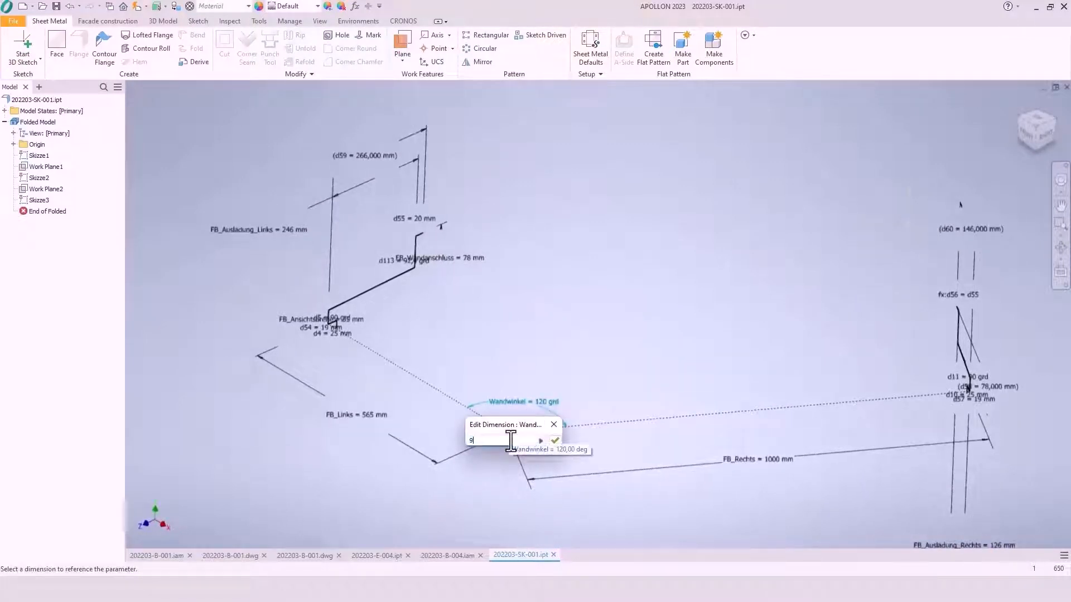
key("Return")
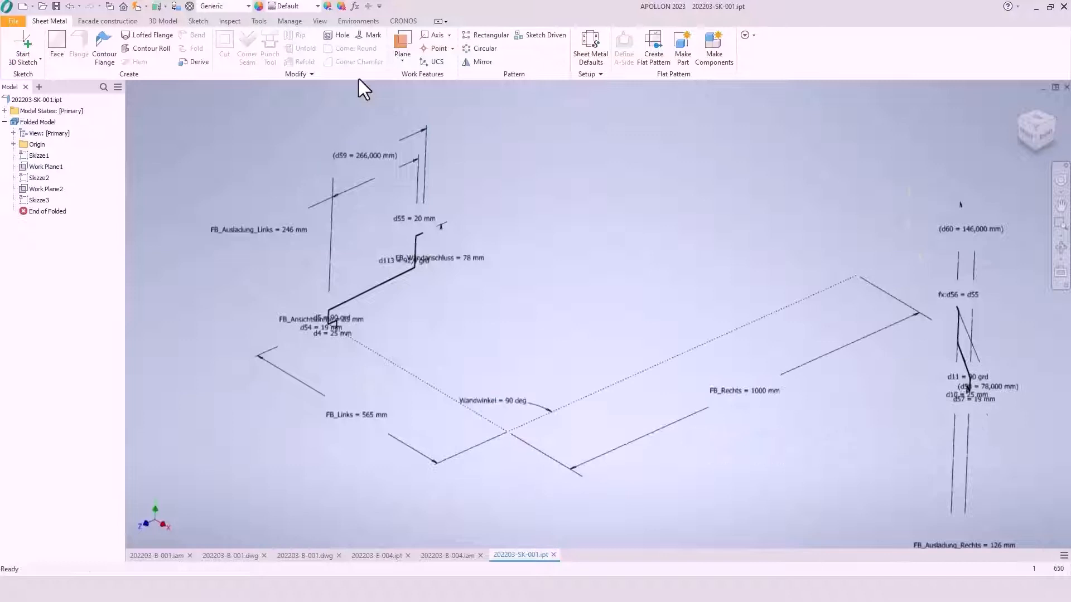
left_click(137, 5)
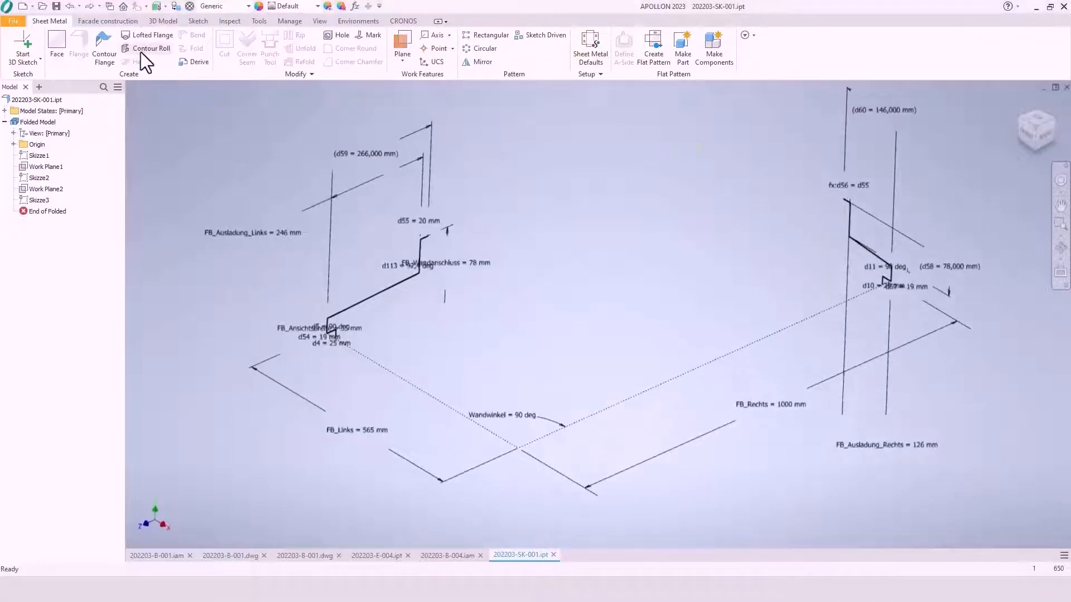
Create a contour flange from the left profile, with flipped width direction, offset to the opposite side and width distance FB_Links
left_click(111, 53)
mouse_move(317, 189)
left_mouse_down()
mouse_move(620, 186)
mouse_move(651, 126)
left_mouse_up()
scroll(391, 284, "down", 2)
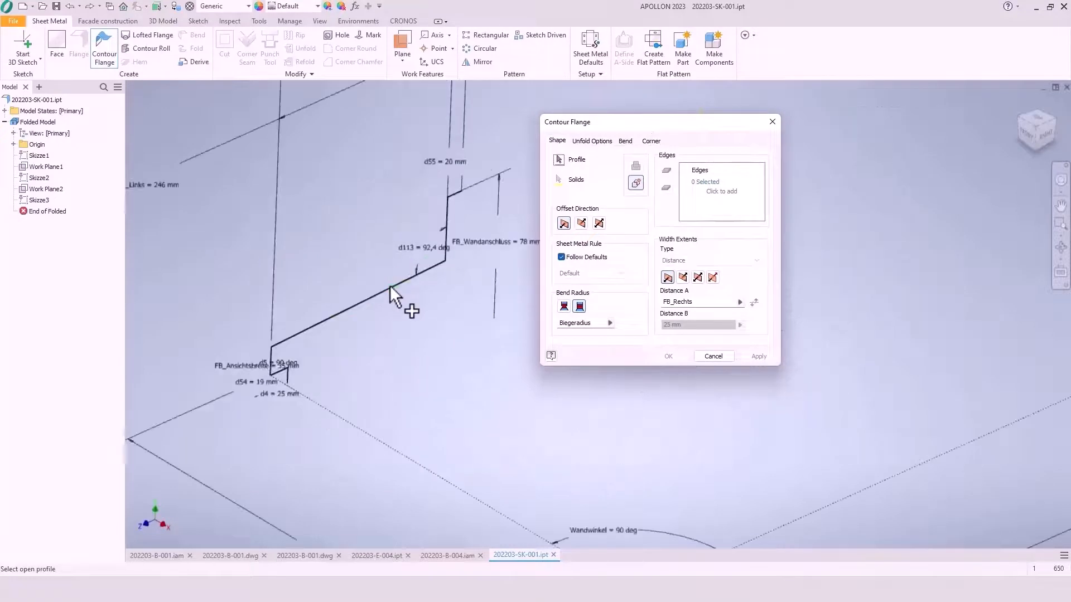
left_click(389, 289)
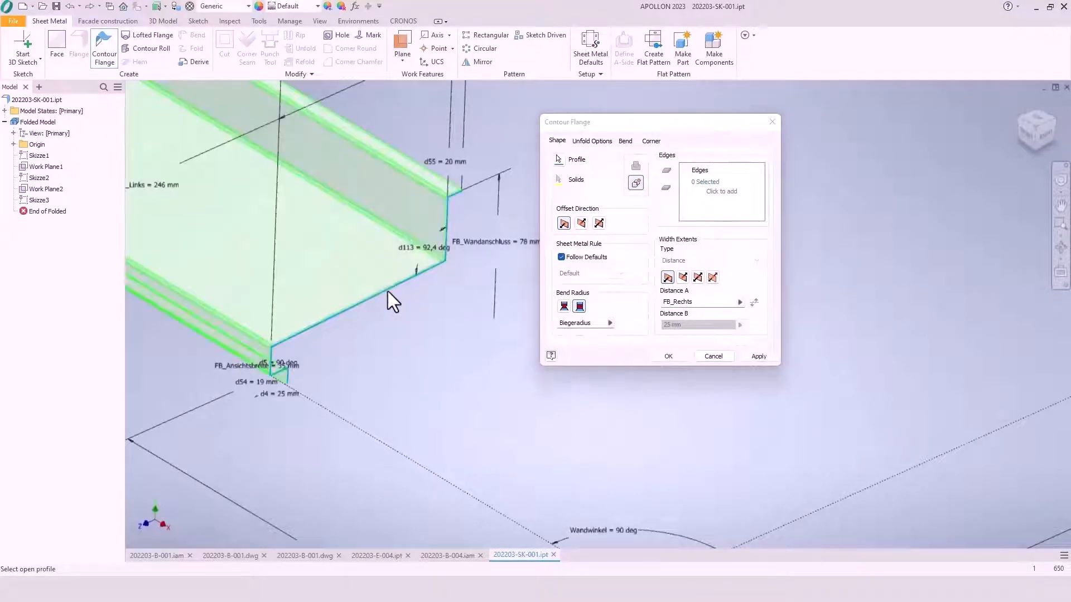
left_click(683, 277)
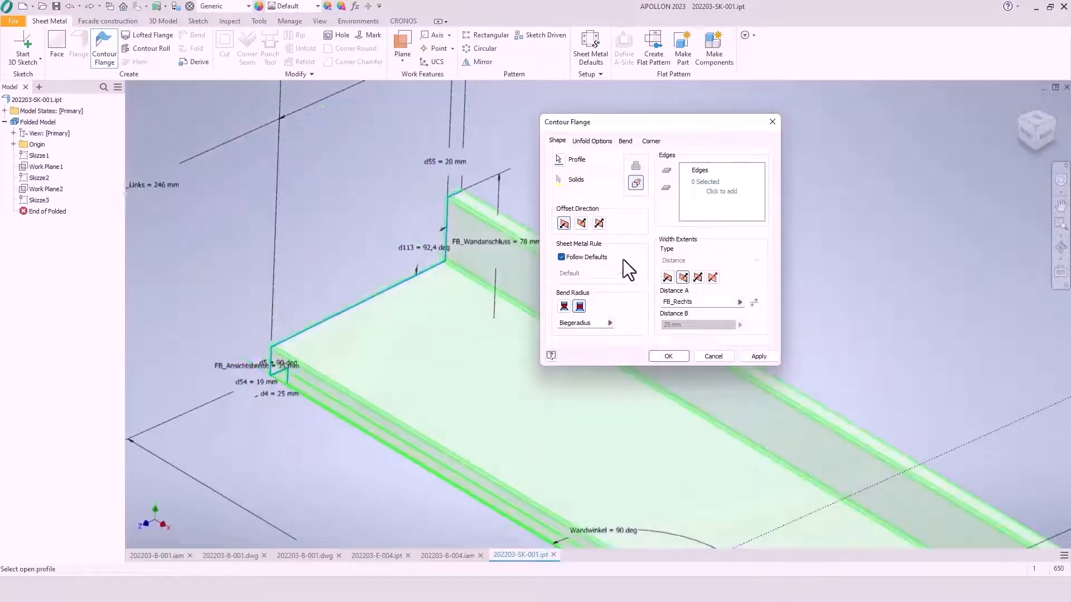
scroll(465, 198, "down", 3)
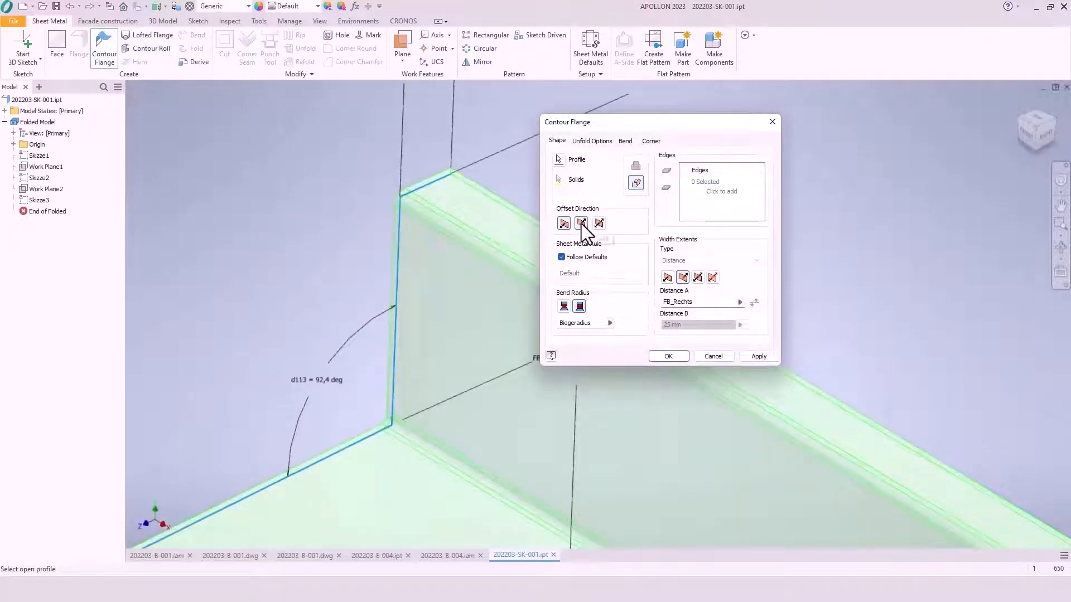
left_click(581, 223)
scroll(417, 192, "up", 3)
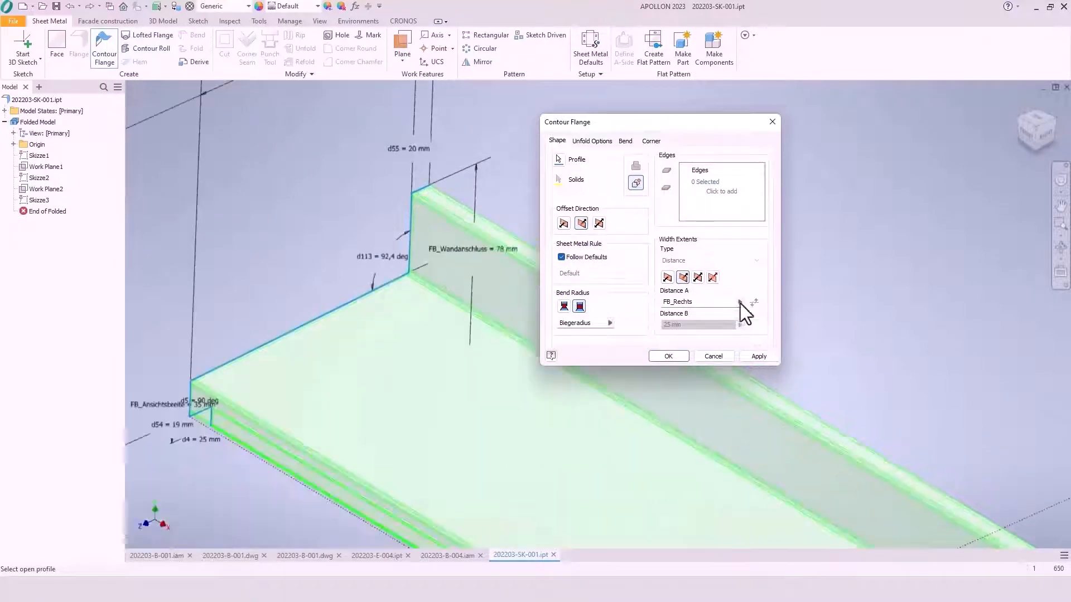
left_click(739, 302)
left_click(775, 357)
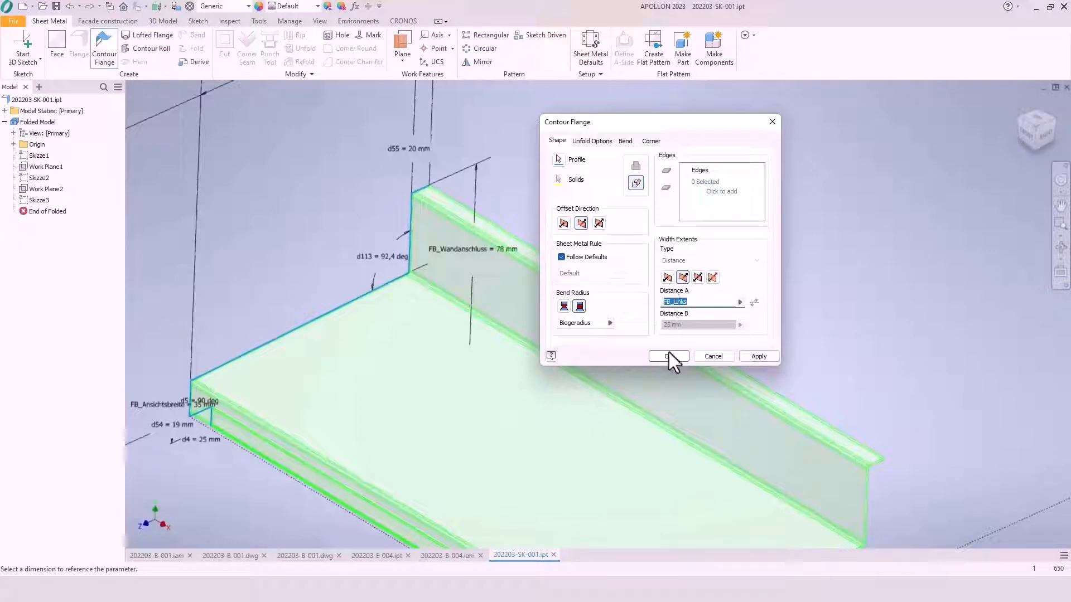
left_click(758, 356)
Create a second contour flange from the right profile with width distance FB_Rechts, offsetting the sheet thickness to the first side
mouse_move(956, 407)
middle_mouse_down()
mouse_move(741, 370)
mouse_move(318, 330)
mouse_move(442, 494)
mouse_move(411, 485)
middle_mouse_up()
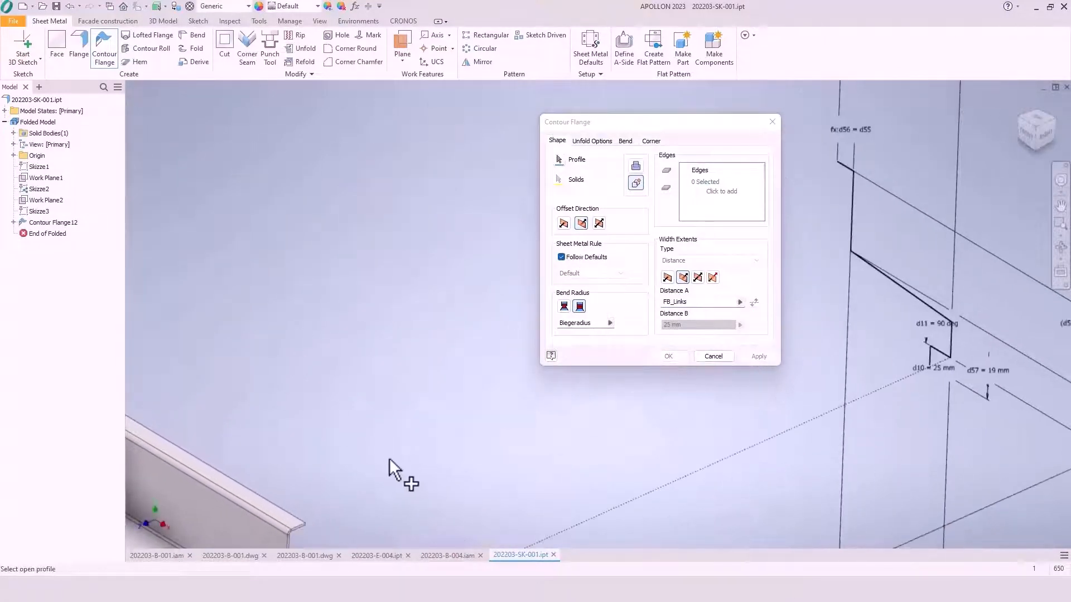
left_click(932, 306)
left_click_drag(732, 301, 654, 299)
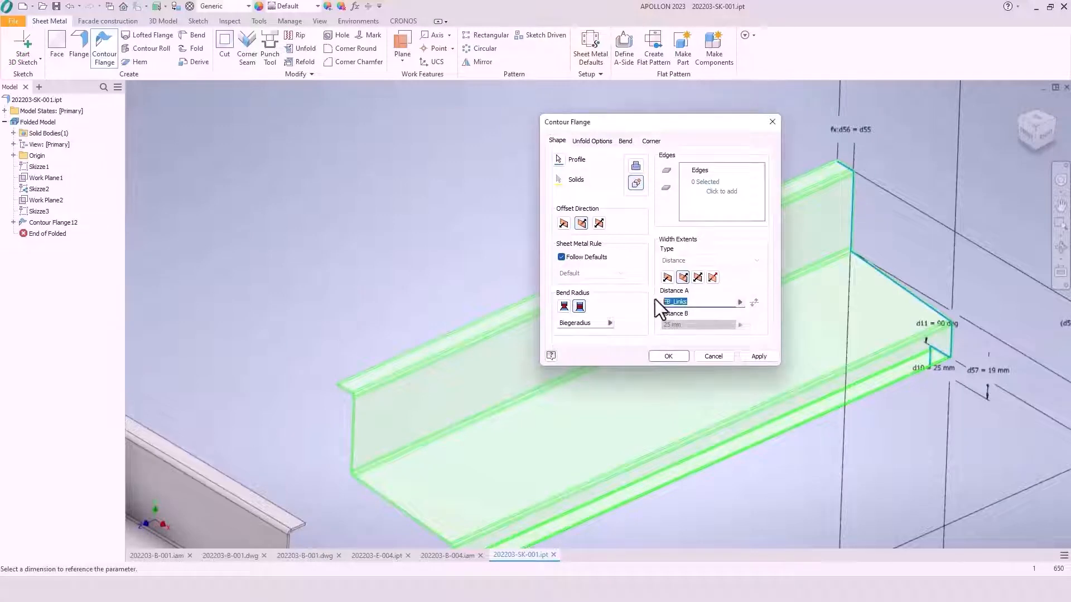
key("BackSpace")
left_click(739, 302)
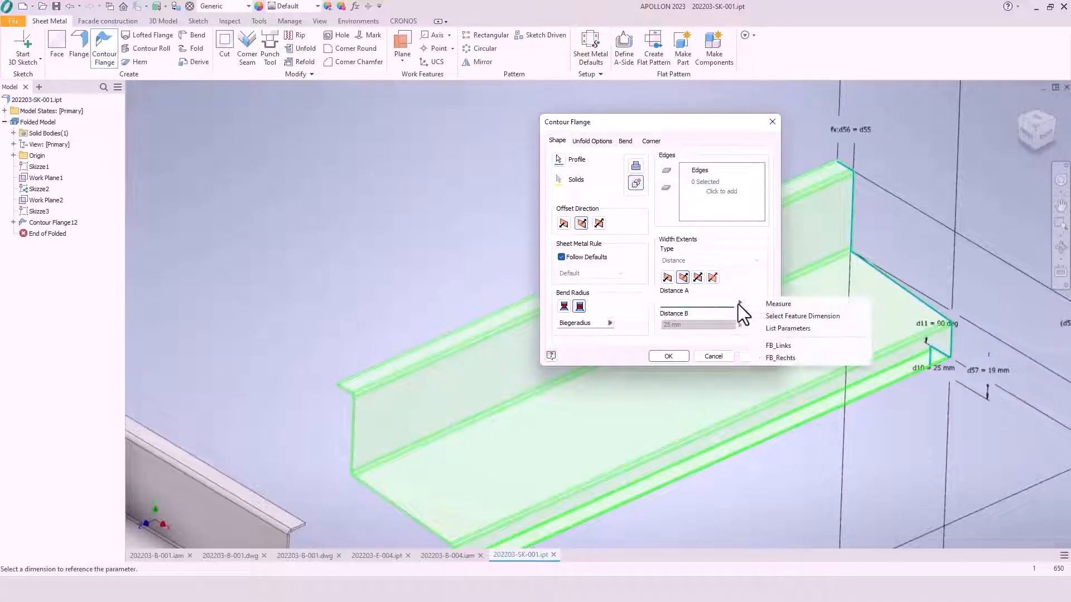
left_click(766, 349)
middle_click_drag(414, 357, 746, 150)
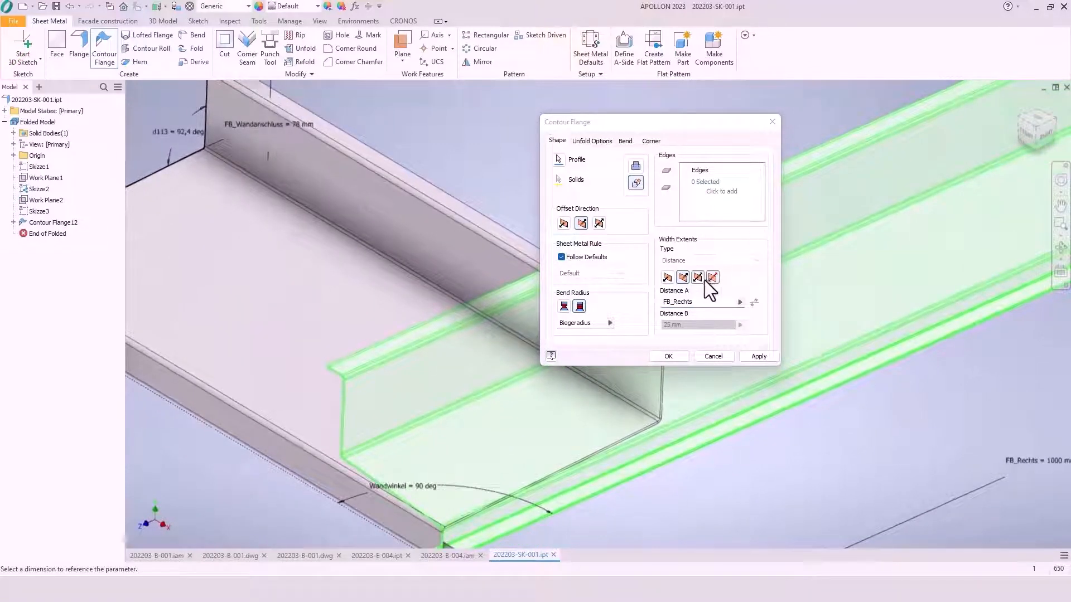
middle_click_drag(838, 272, 452, 443)
scroll(844, 144, "down", 3)
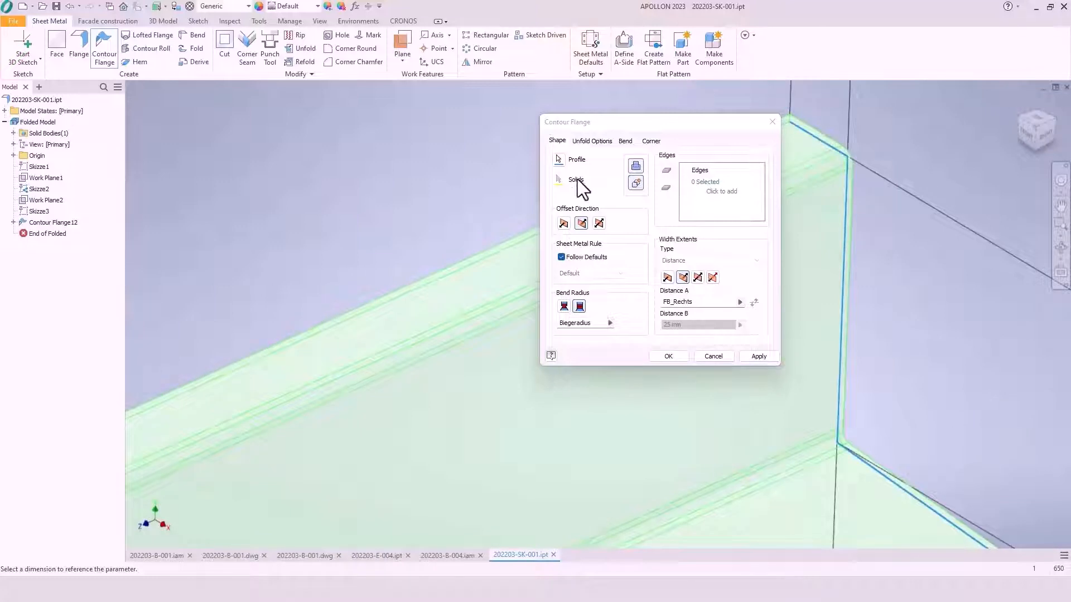
left_click(563, 223)
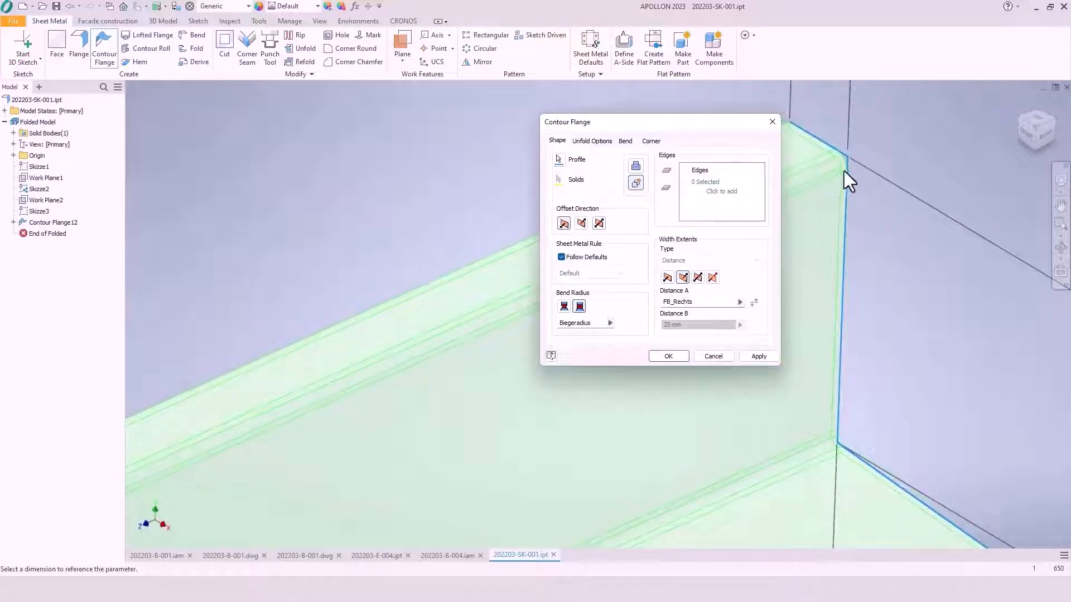
left_click(758, 357)
left_click(775, 127)
Join the narrow top returns of the two crossing contour flanges with a mitred corner seam using maximum gap distance
scroll(798, 164, "up", 4)
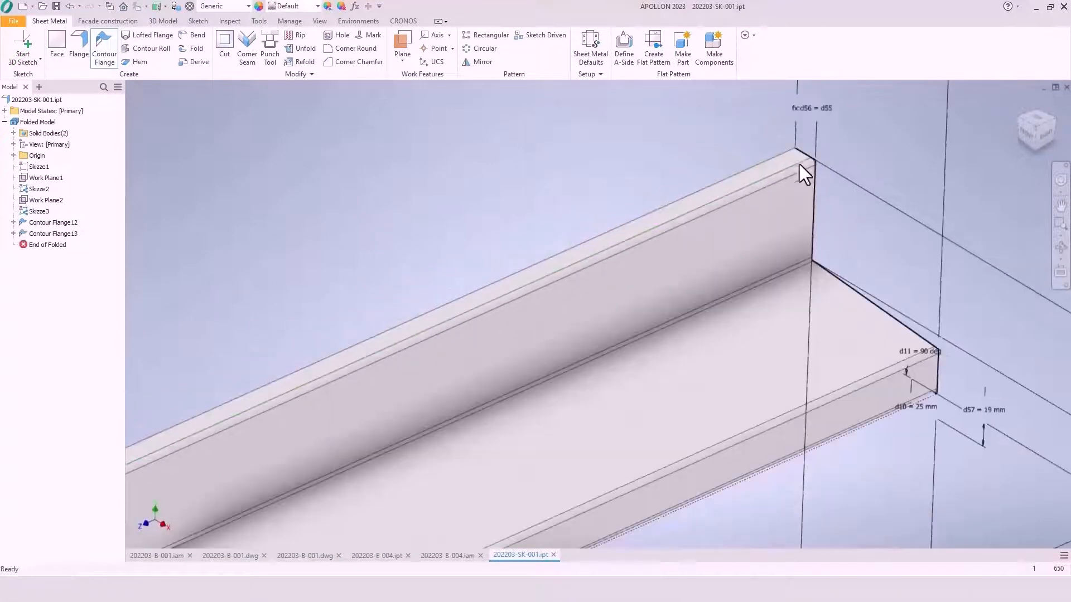
middle_click_drag(428, 273, 855, 95)
middle_click_drag(419, 346, 551, 245)
scroll(551, 245, "down", 3)
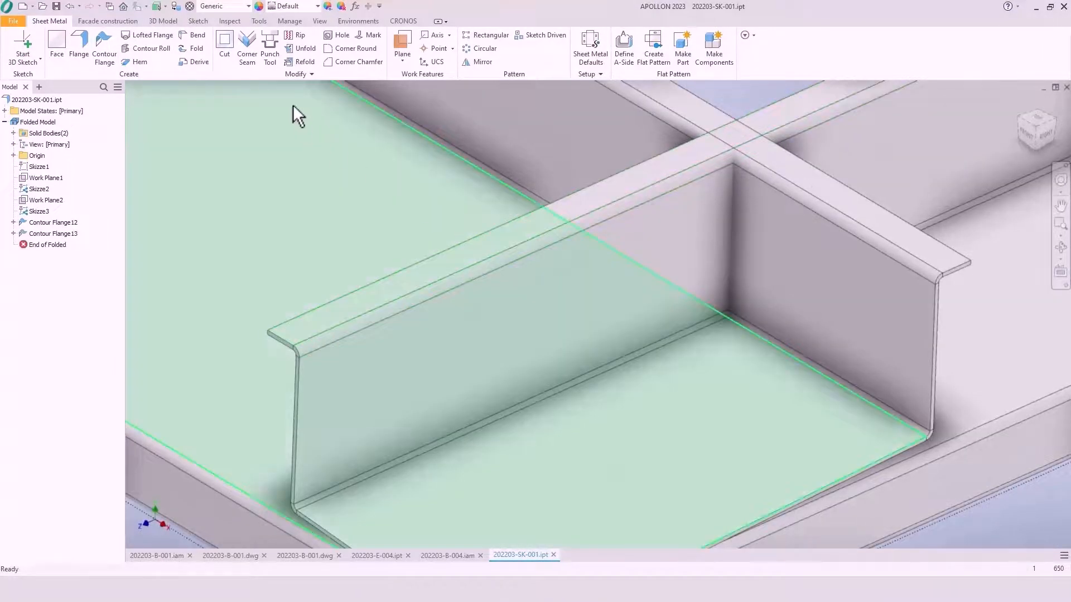
left_click(244, 46)
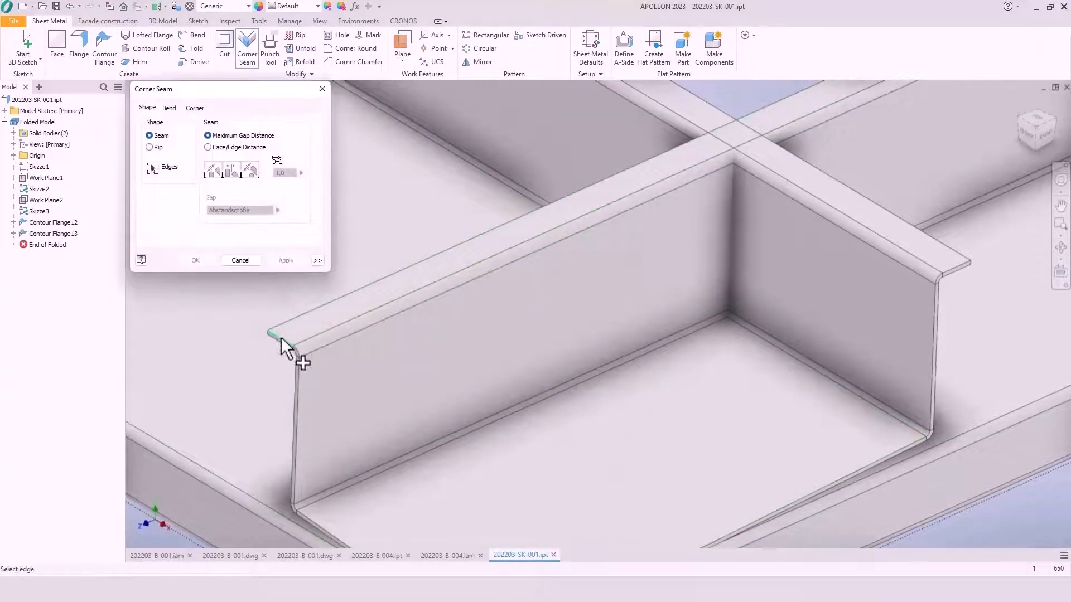
left_click(281, 338)
left_click(952, 266)
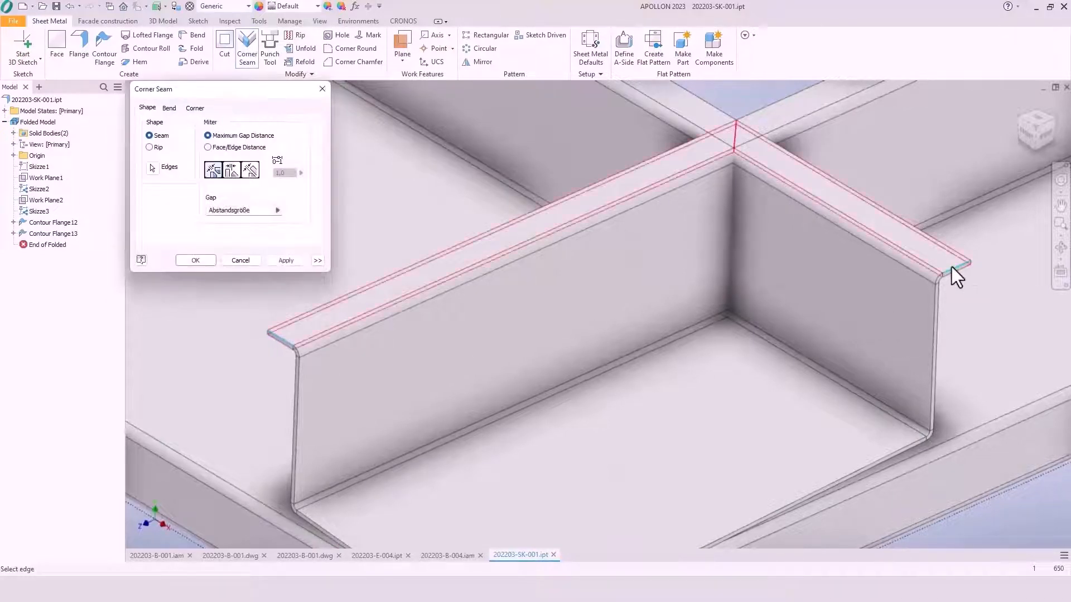
left_click(283, 260)
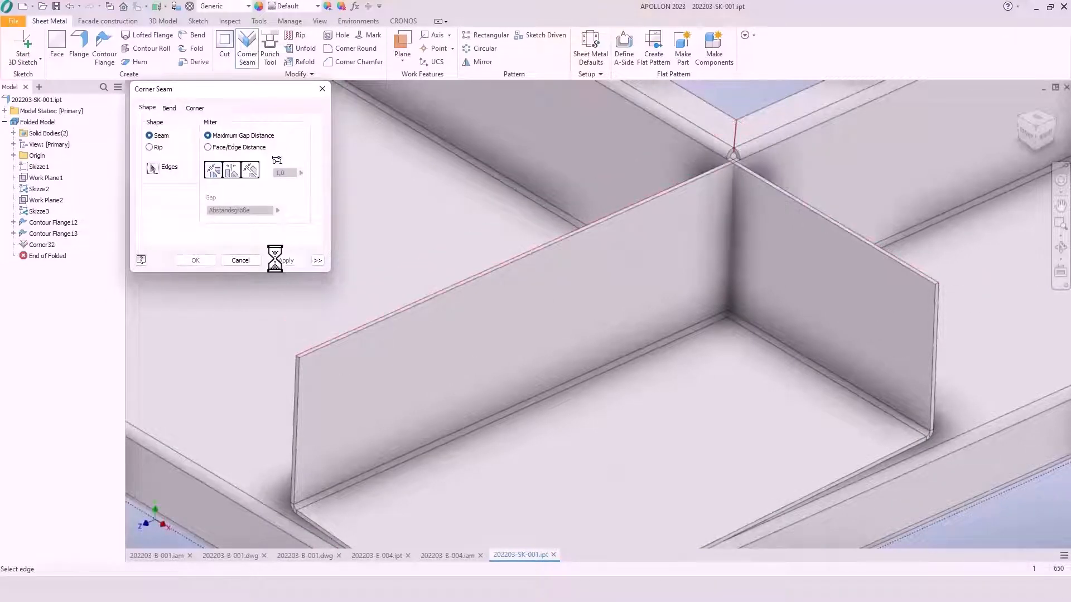
Add a corner seam between the end edges of the two upright wall connection flanges
left_click(299, 391)
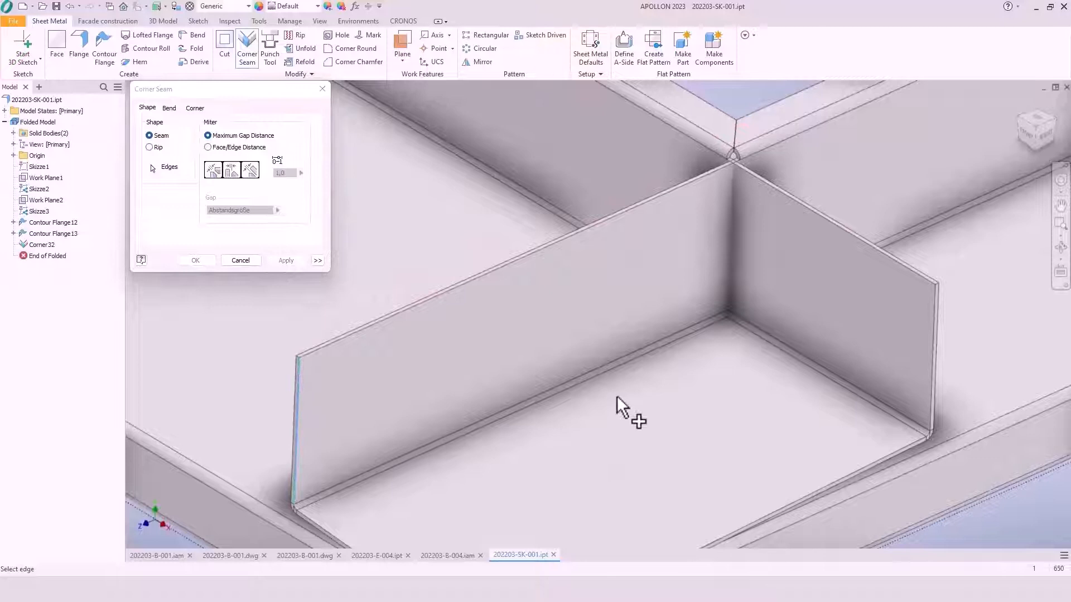
left_click(934, 362)
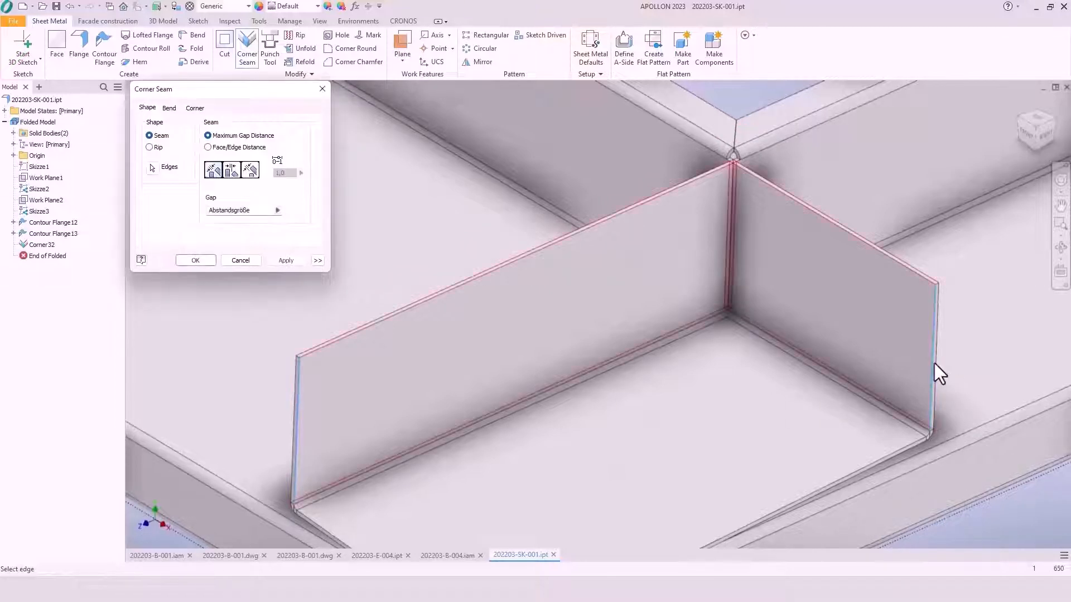
left_click(286, 260)
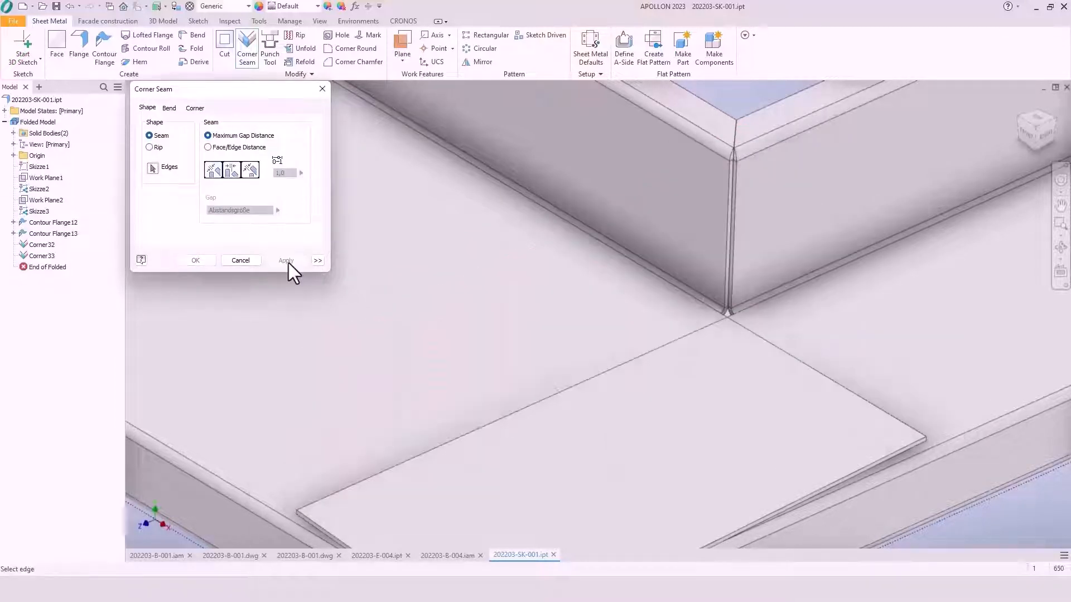
Add a corner seam between the overlapping sill faces, running diagonally from the inner wall corner to the front corner
middle_click_drag(634, 425, 663, 258)
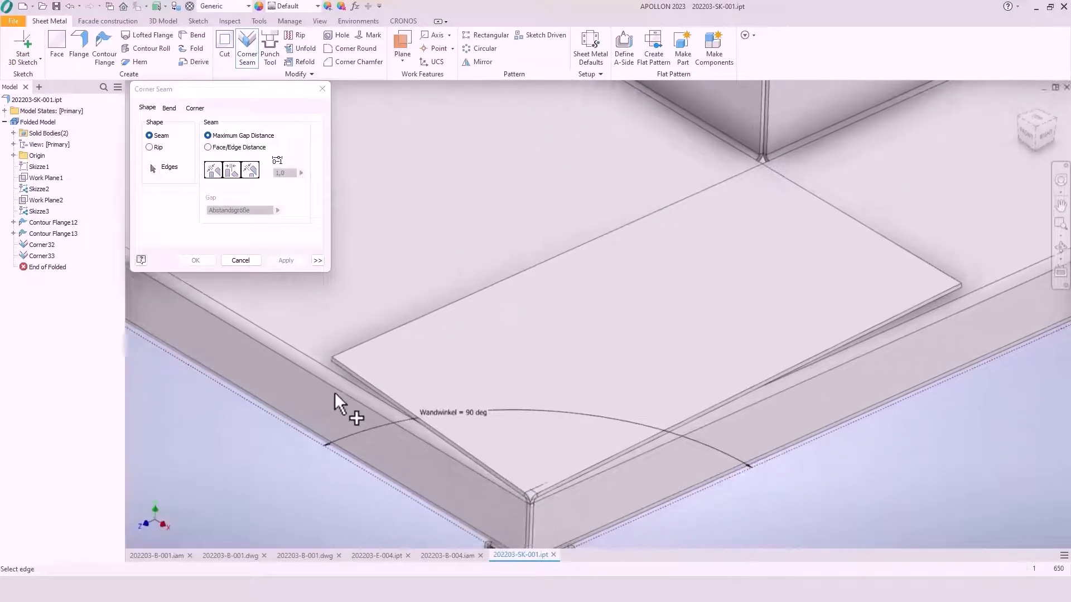
left_click(373, 389)
left_click(694, 414)
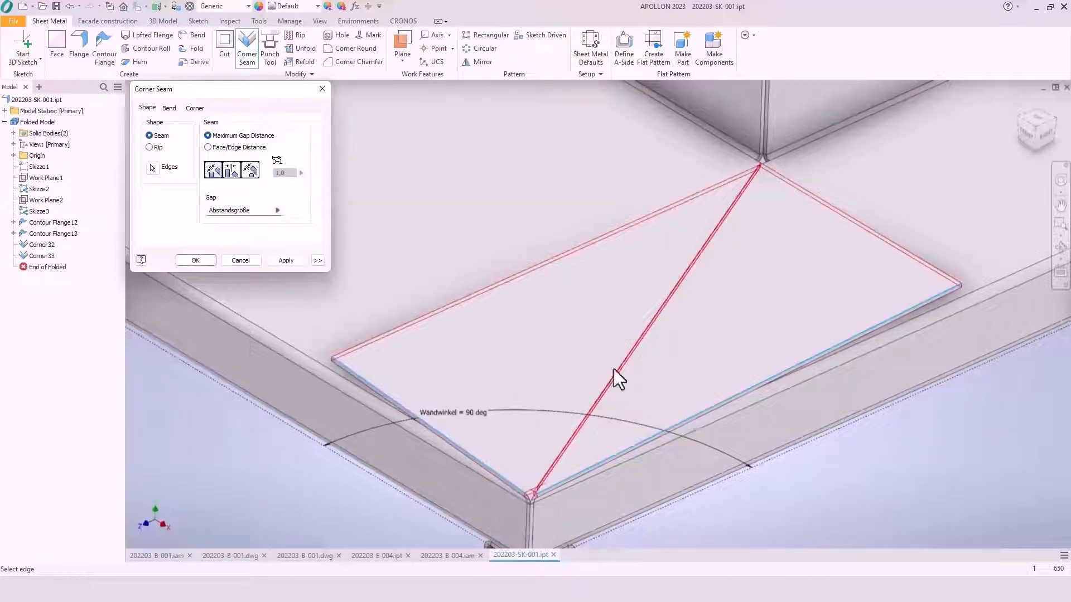
left_click(287, 261)
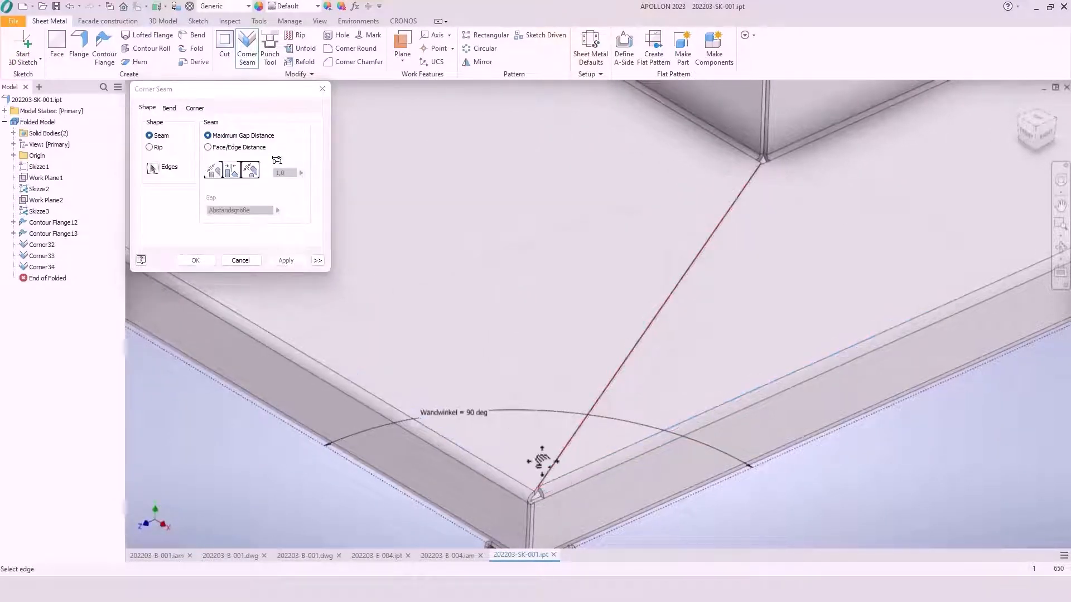
Close the front corner with a corner seam between the vertical edges of the two front faces
scroll(563, 382, "up", 3)
scroll(563, 382, "up", 2)
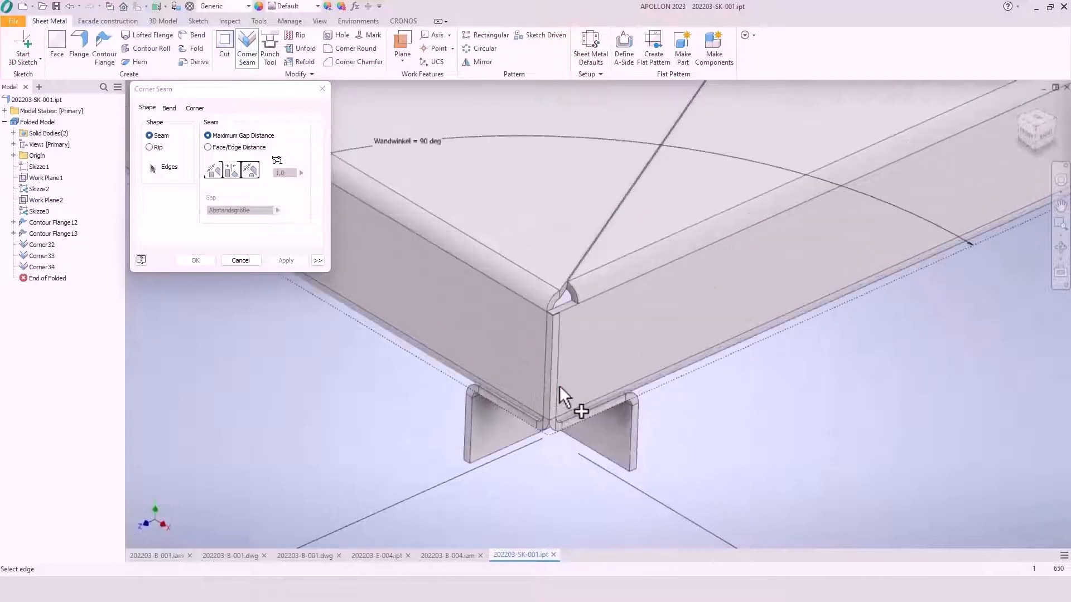
left_click(543, 350)
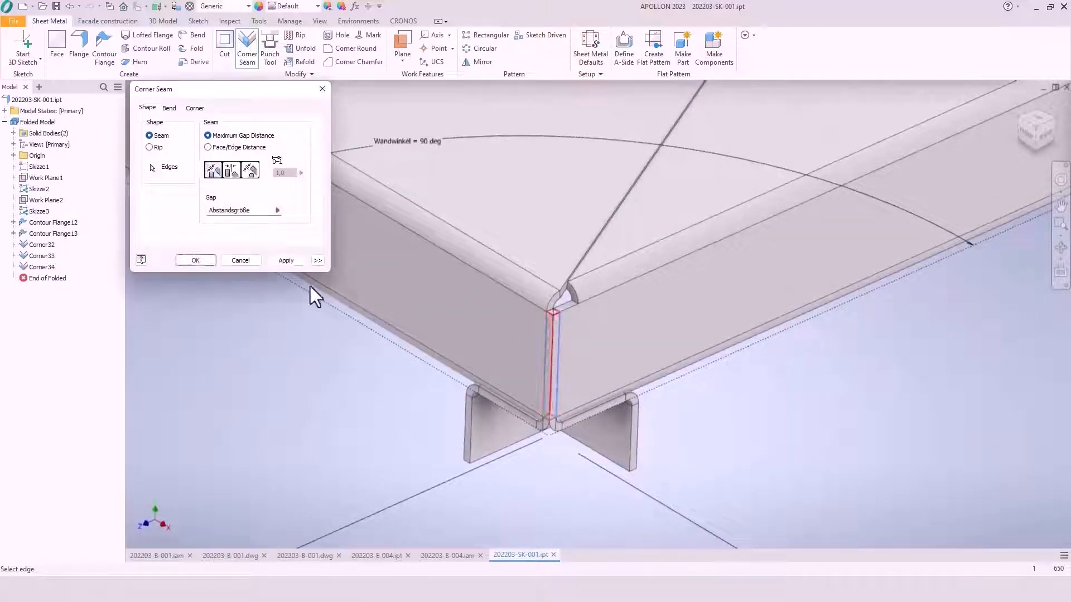
left_click(286, 260)
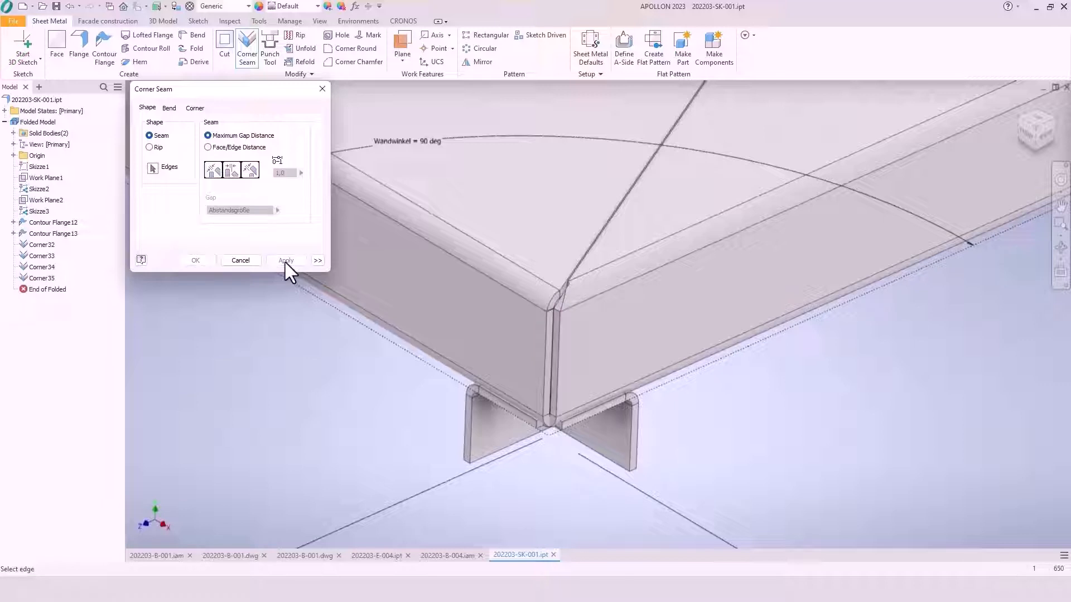
Add a corner seam between the end edges of the two downward lips projecting beneath the front corner
scroll(498, 352, "down", 2)
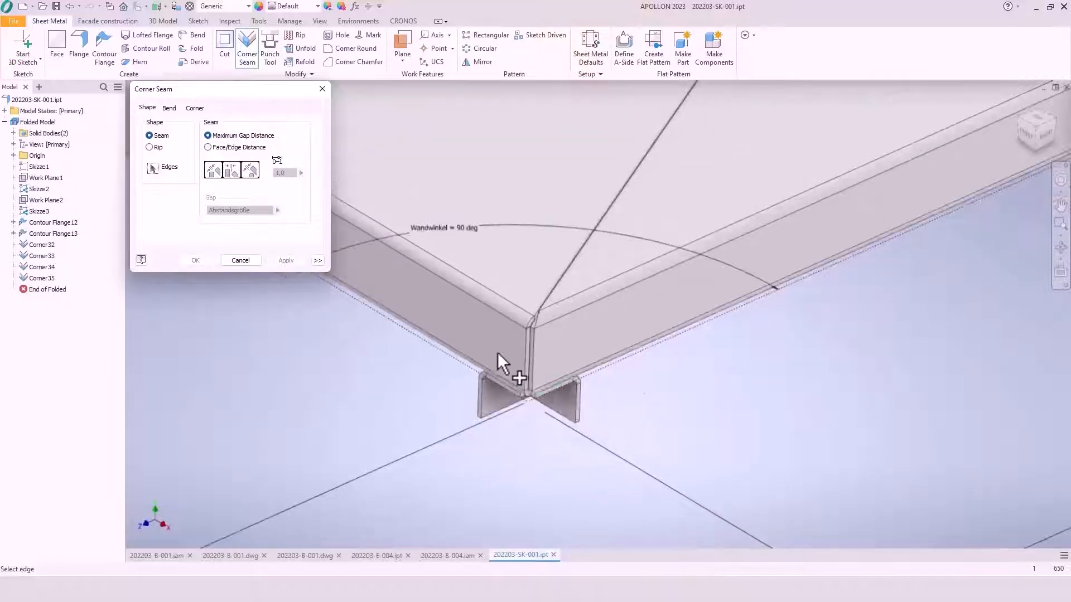
left_click(581, 394)
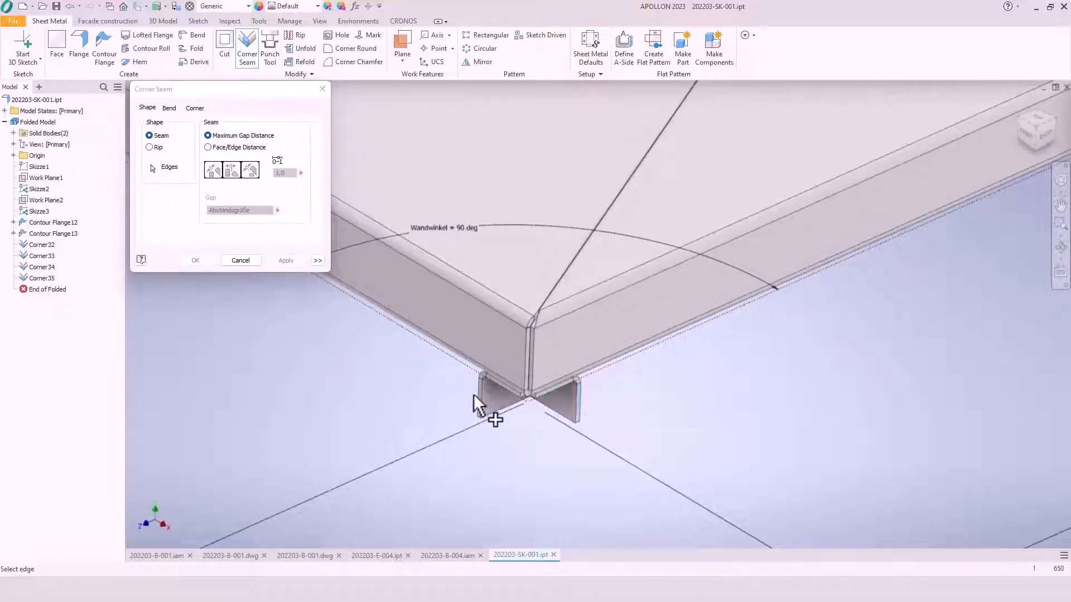
left_click(475, 393)
left_click(280, 260)
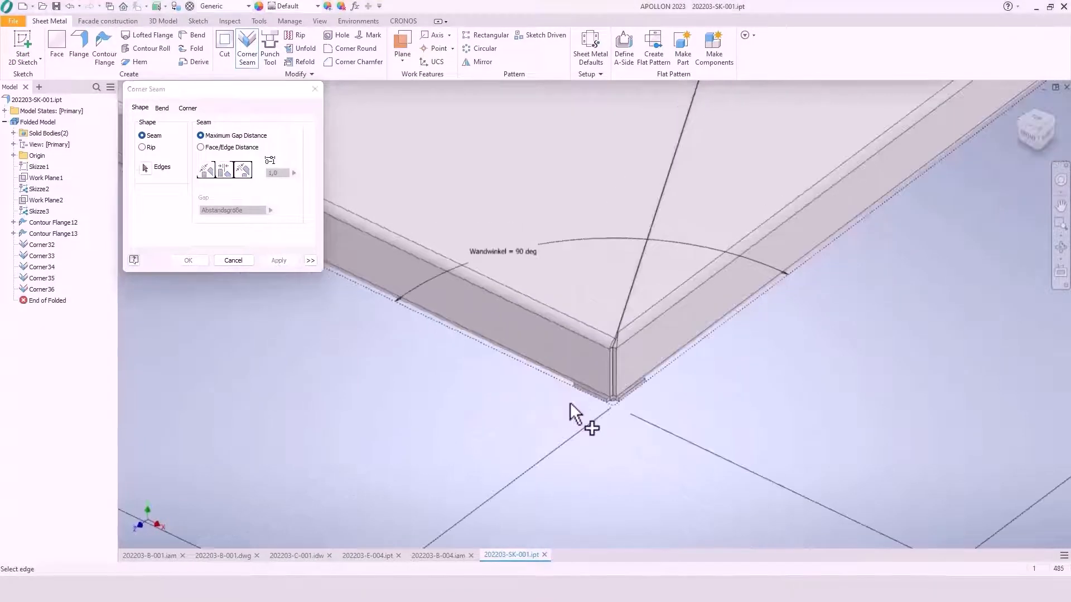
Add a corner seam between the edges of the two overlapping return lips on the underside of the front corner
mouse_move(570, 402)
middle_mouse_down("shift")
mouse_move(557, 341)
mouse_move(640, 394)
middle_mouse_up("shift")
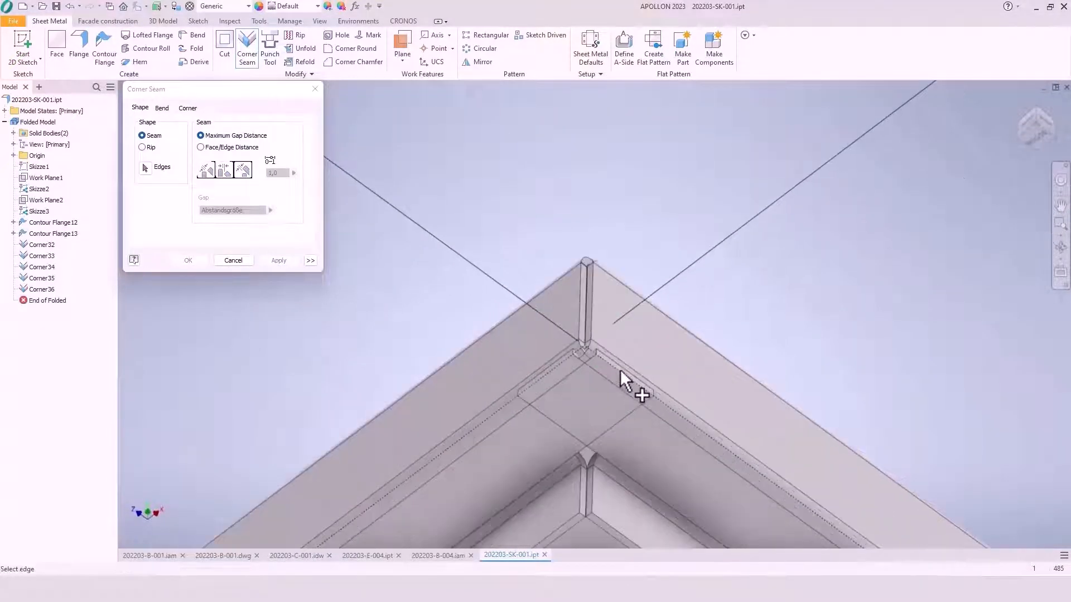
left_click(616, 373)
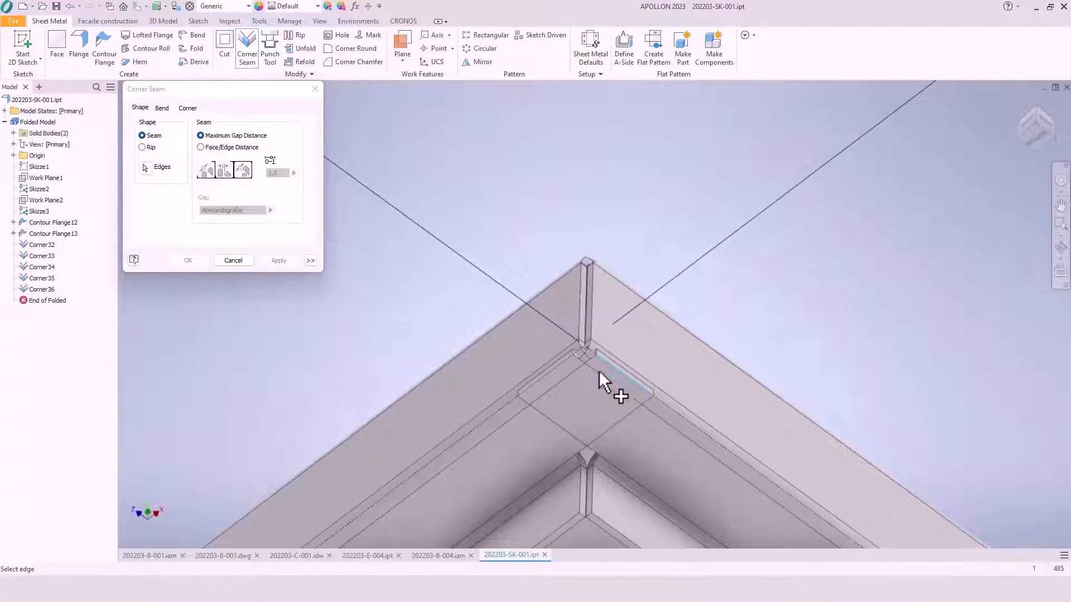
left_click(561, 363)
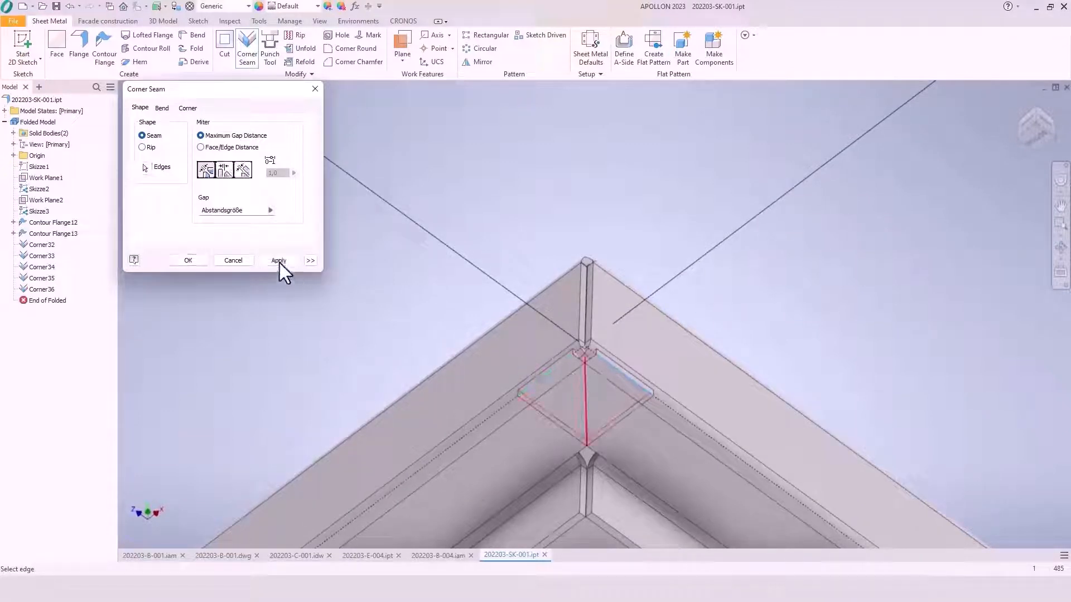
left_click(279, 261)
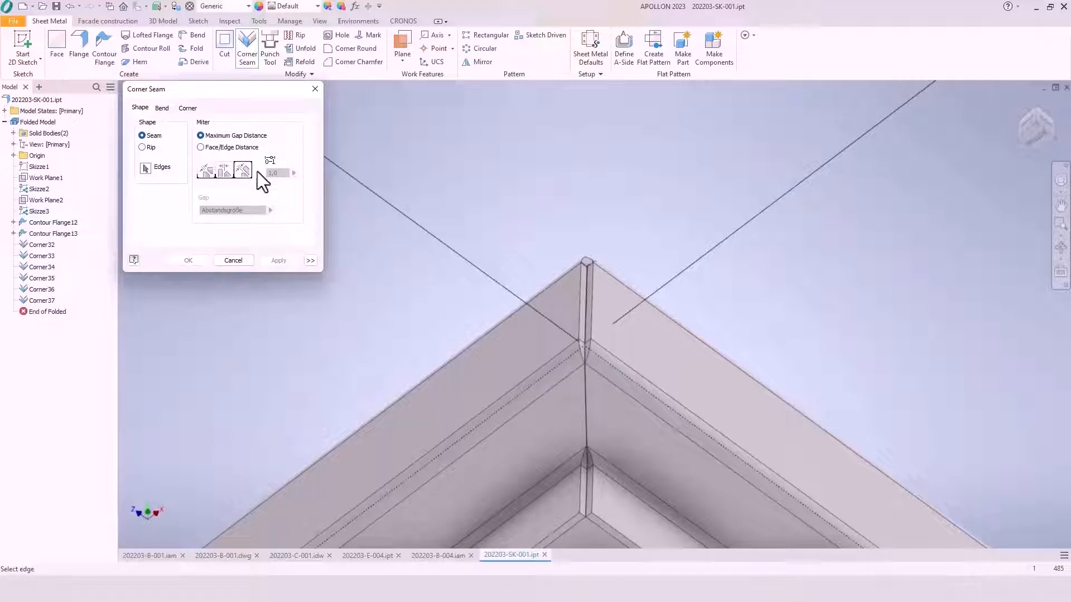
left_click_drag(235, 91, 255, 133)
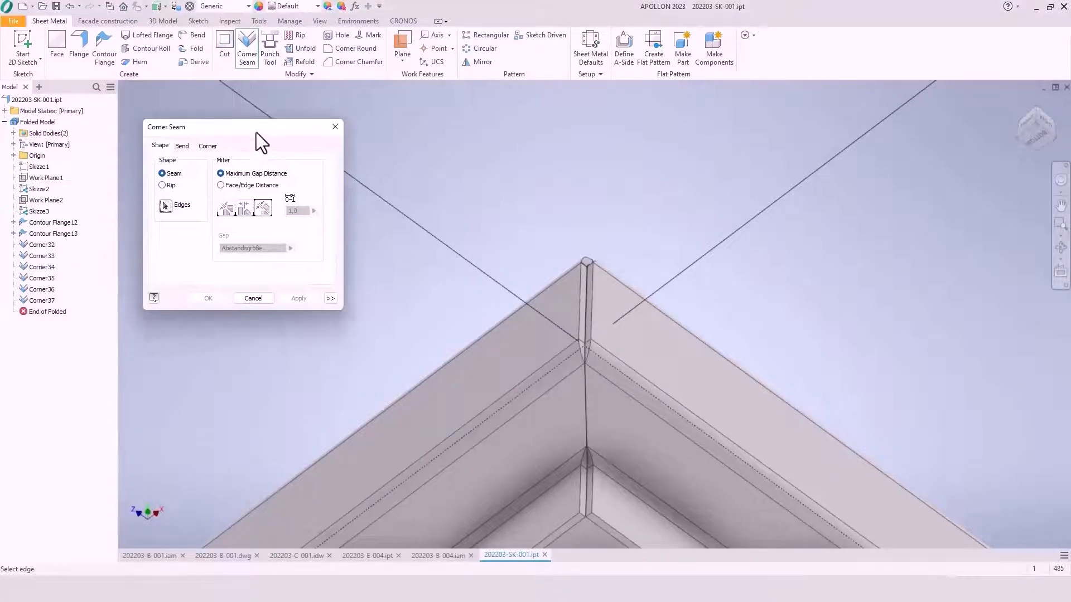
left_click(335, 132)
Set the Wandwinkel dimension to 110 degrees and update the part
scroll(470, 206, "down", 3)
middle_click_drag(511, 195, 524, 266, "shift")
scroll(525, 259, "down", 6)
middle_click_drag(383, 215, 509, 383)
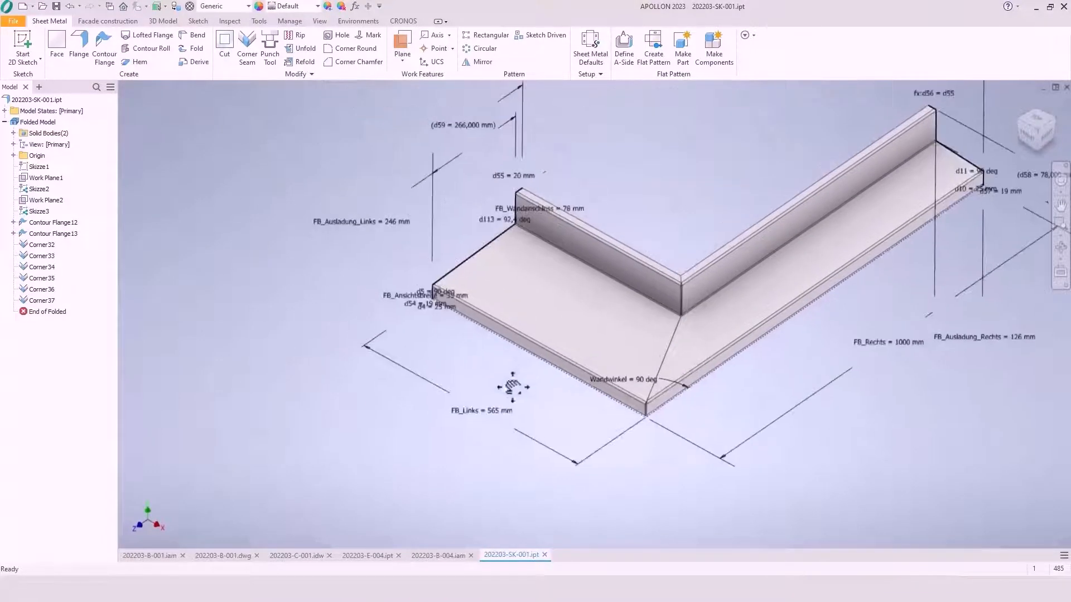
left_click(644, 379)
type("110")
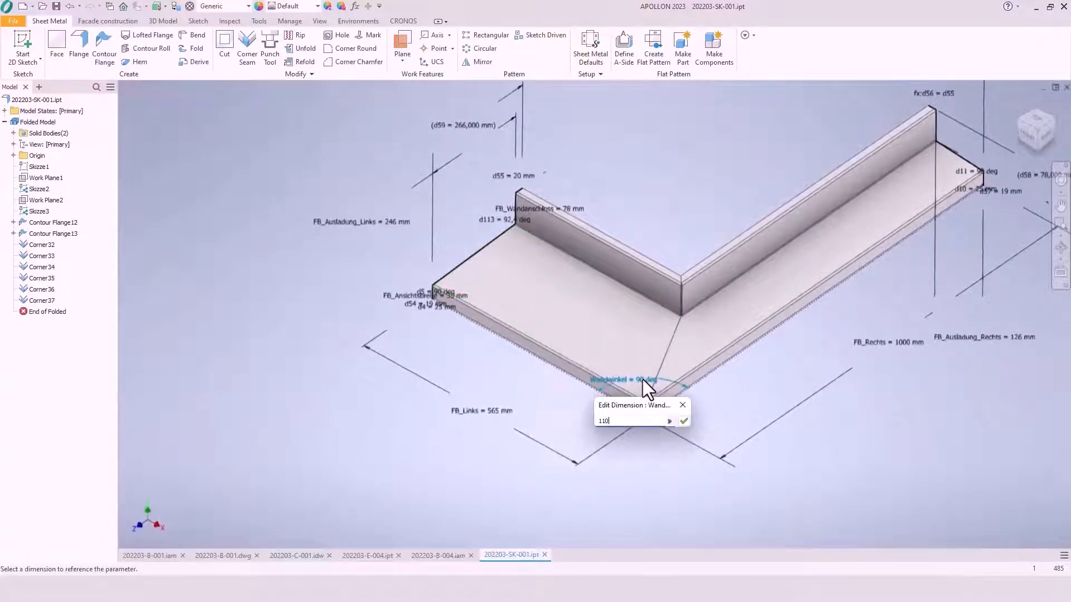
key("Return")
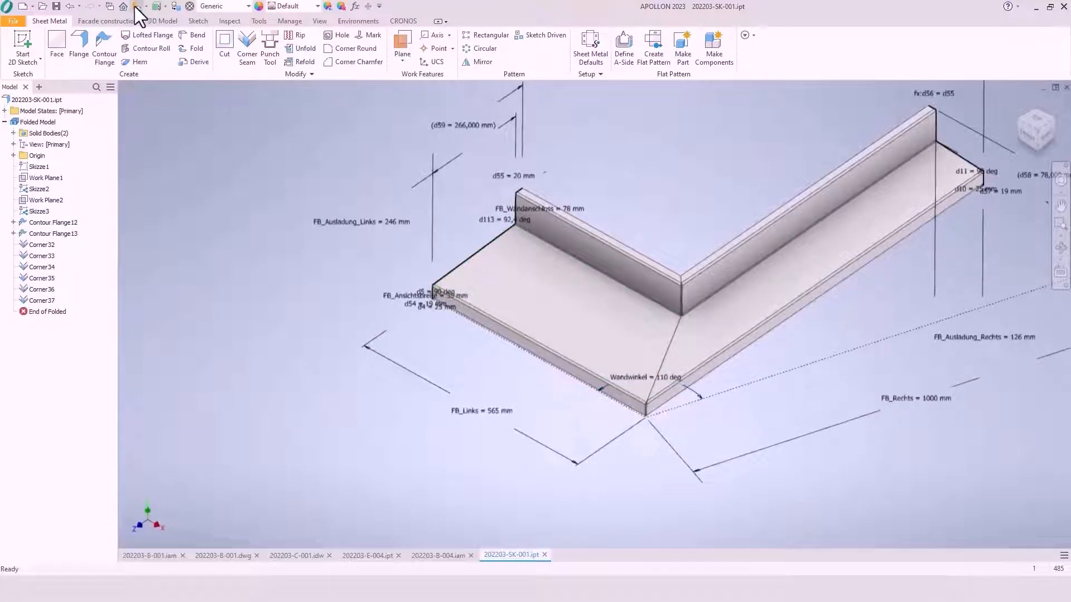
left_click(136, 6)
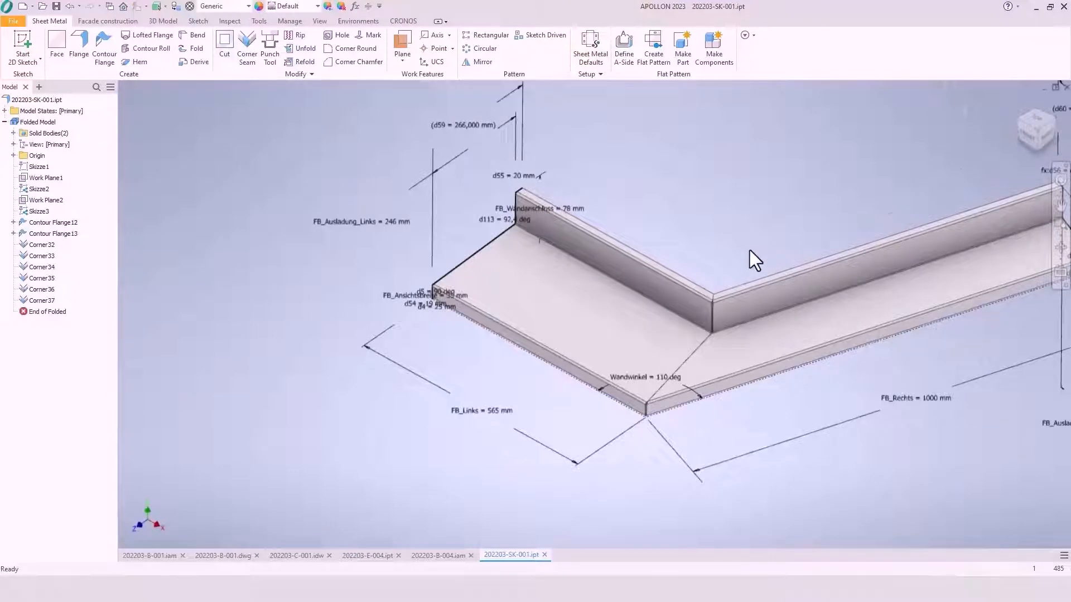
Start a sketch on the front face of the left leg's upright wall flange and project its upper edge
middle_click_drag(750, 250, 656, 253)
middle_click_drag(454, 315, 507, 283, "shift")
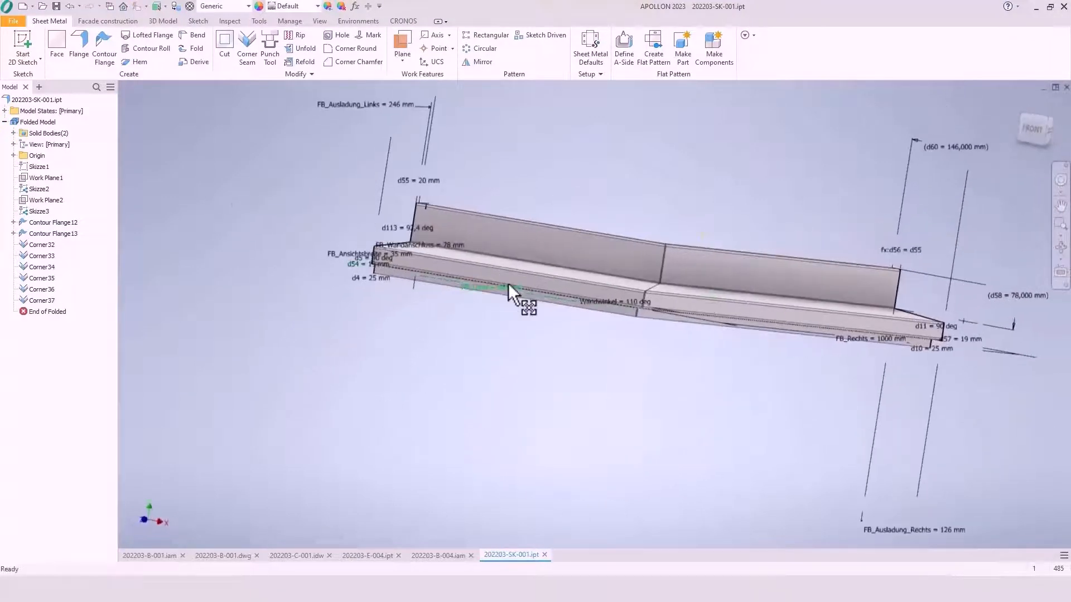
left_click(1038, 129)
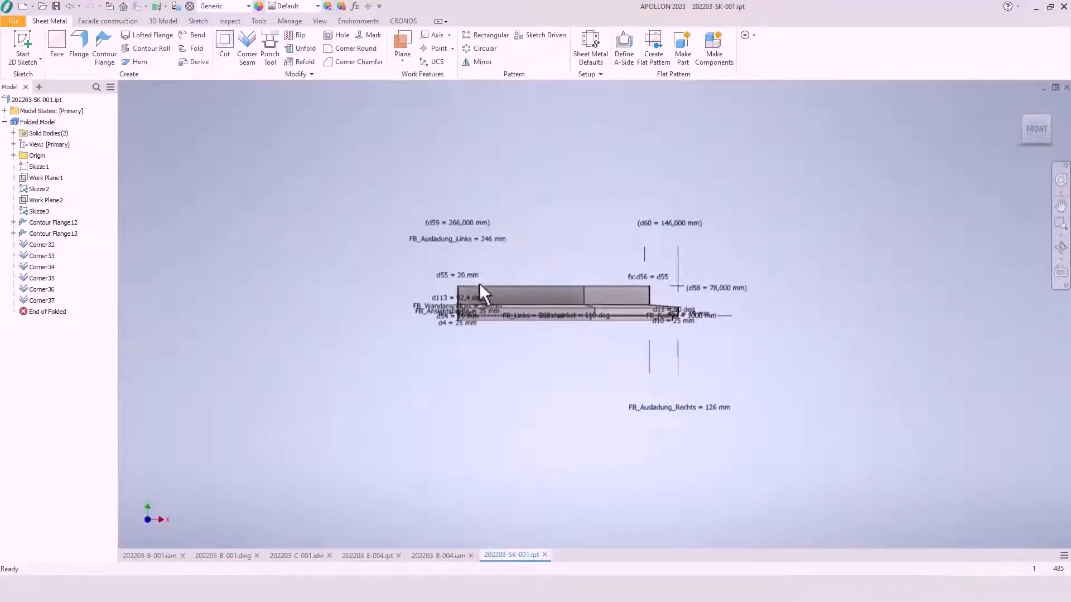
scroll(449, 278, "up", 5)
middle_click_drag(465, 307, 464, 300)
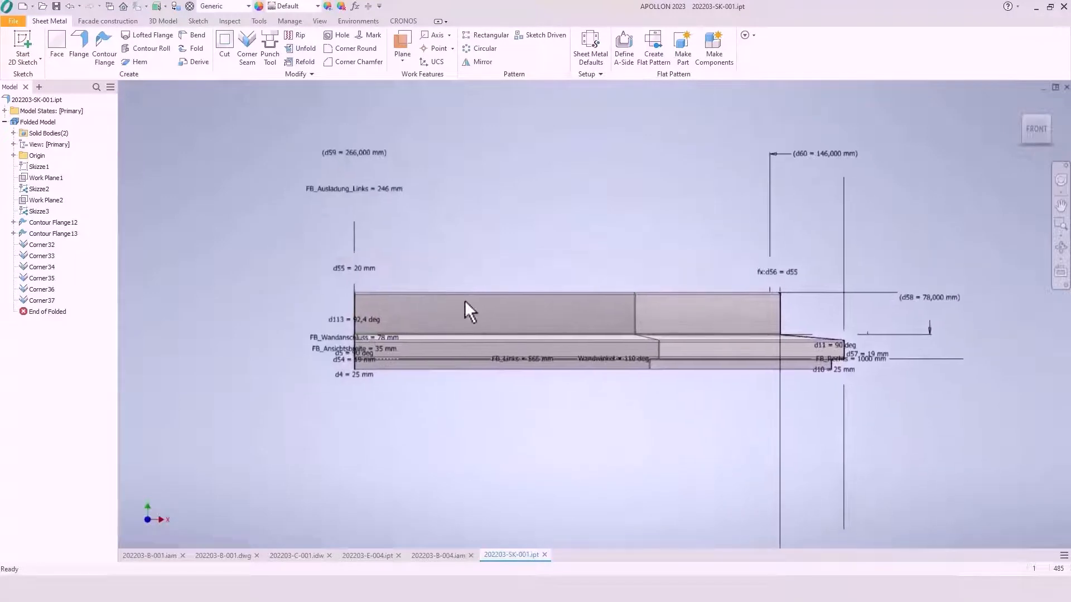
left_click(20, 38)
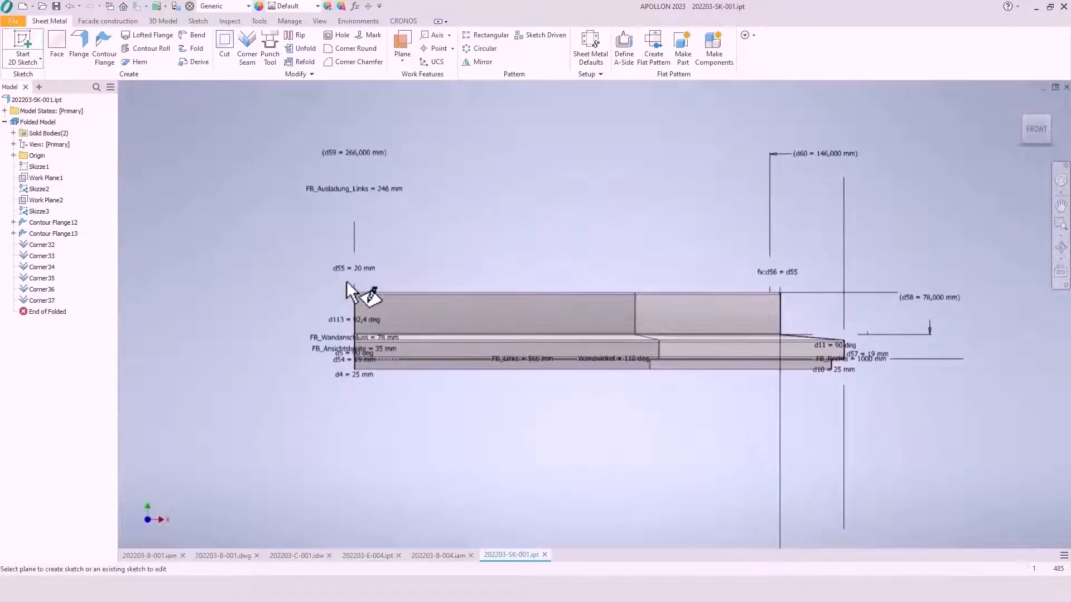
left_click(380, 313)
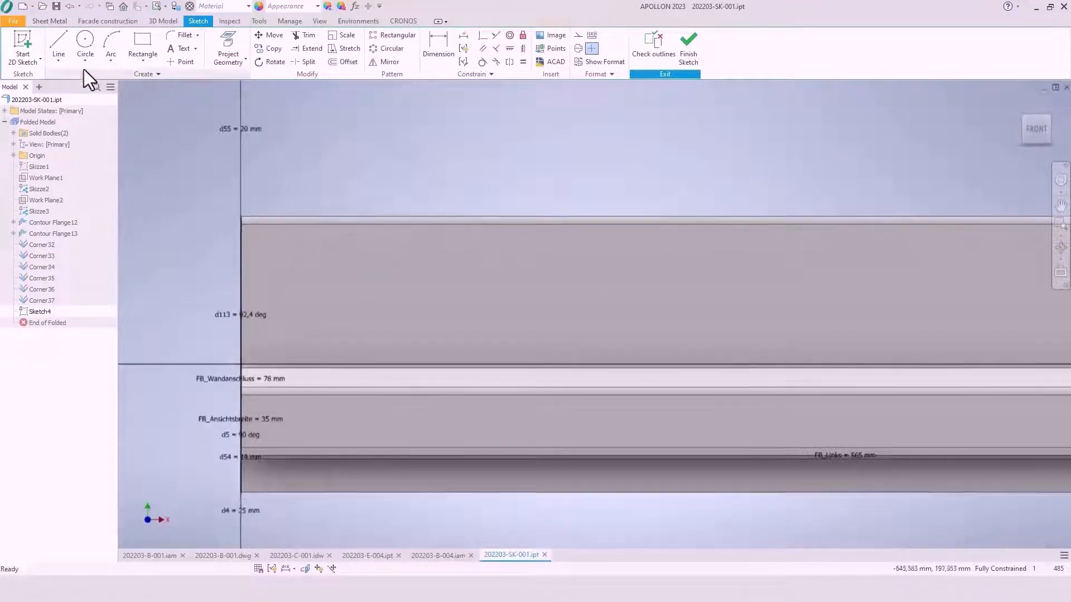
left_click(142, 42)
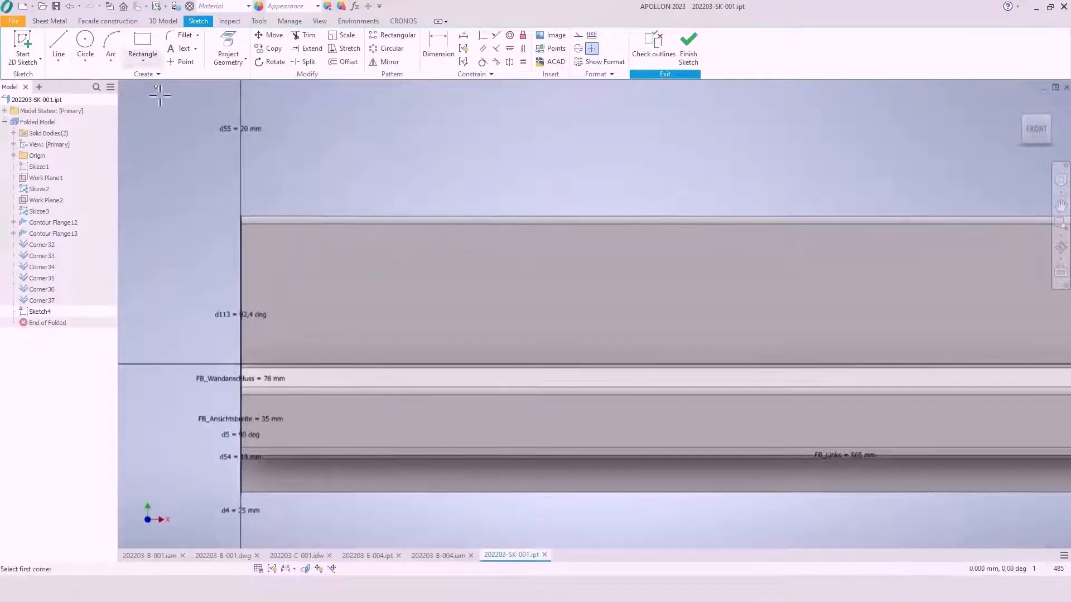
left_click(225, 43)
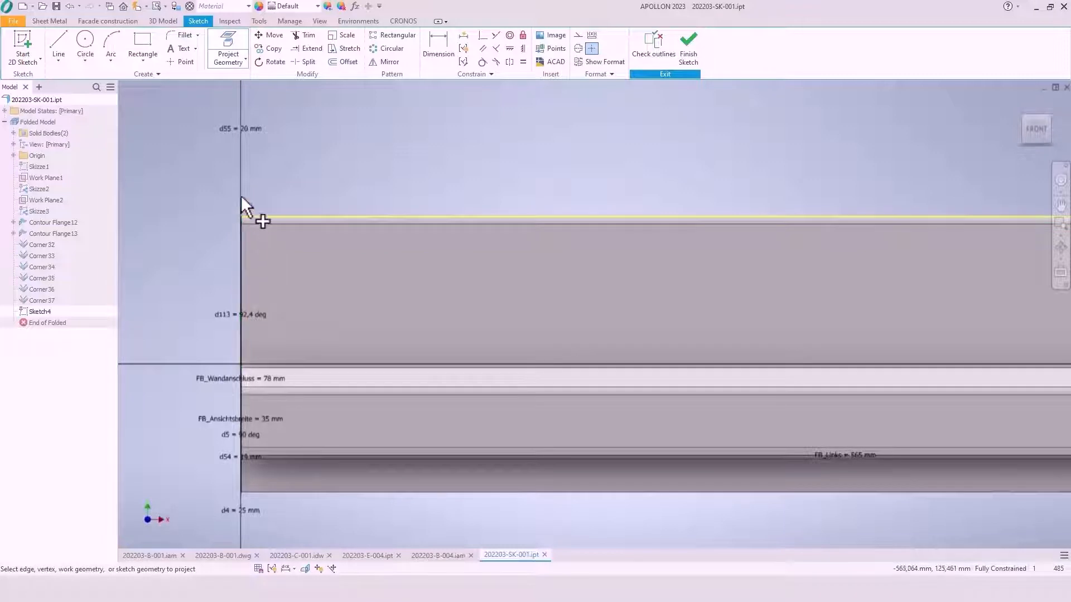
Sketch an 80 mm wide, 50 mm high rectangle from the flange's upper outer corner and finish the sketch
left_click(147, 44)
left_click(239, 214)
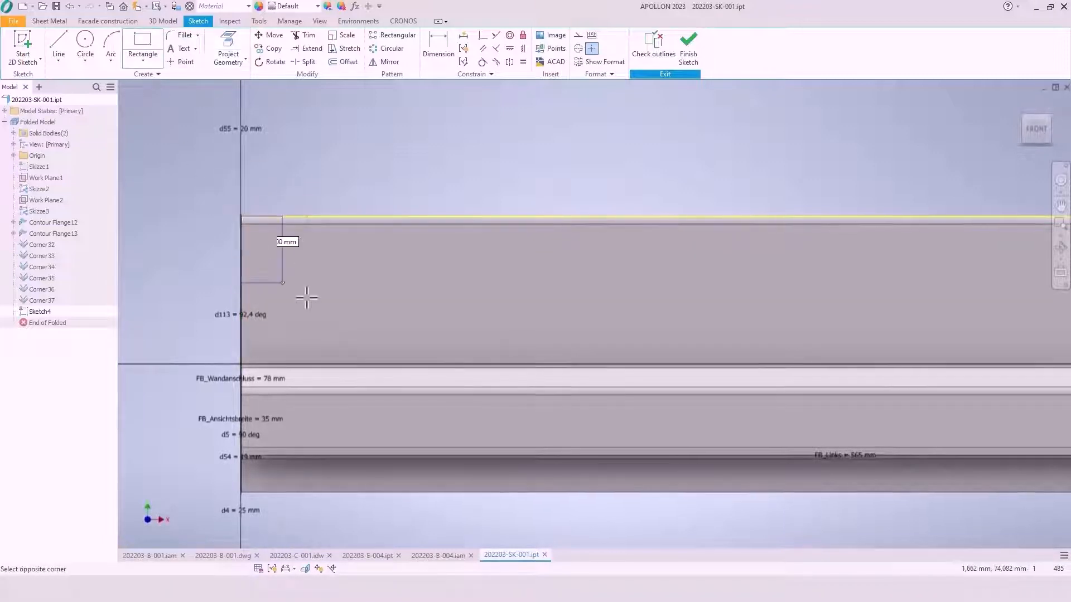
type("80")
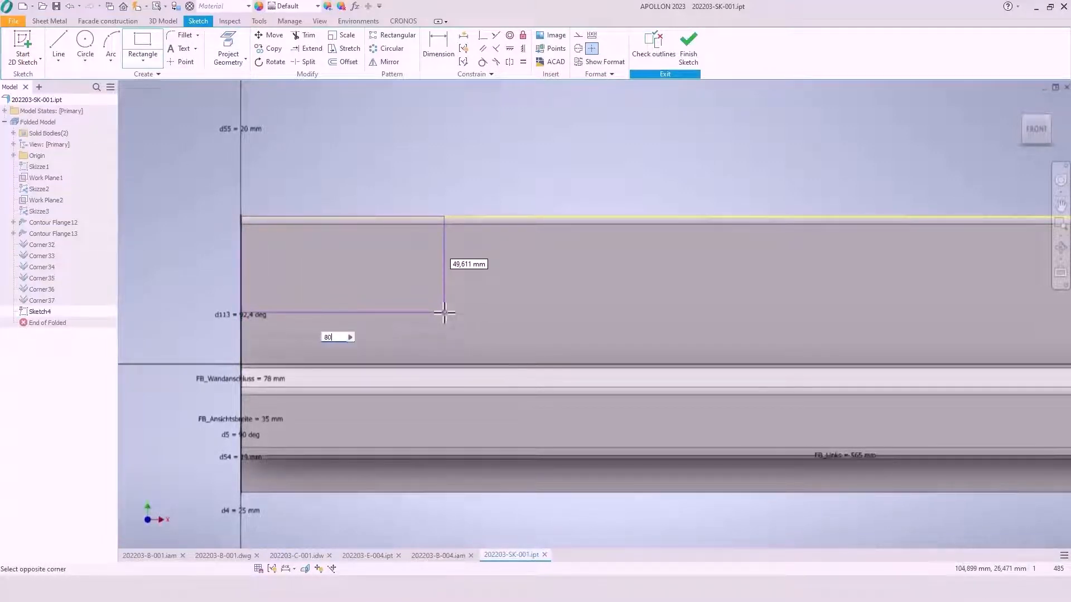
key("Tab")
type("5")
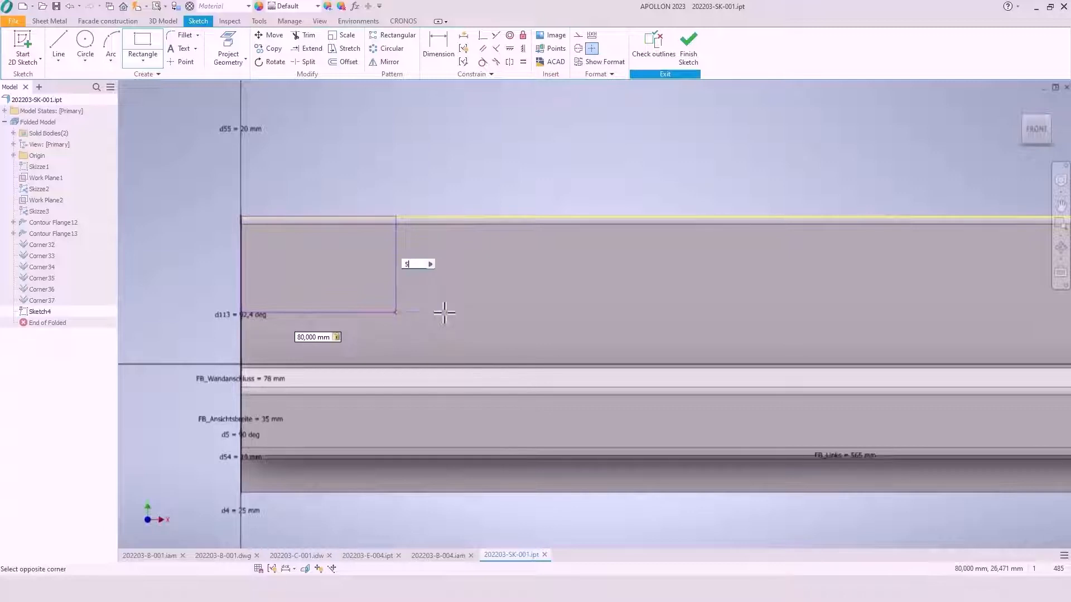
type("0")
key("Return")
key("Escape")
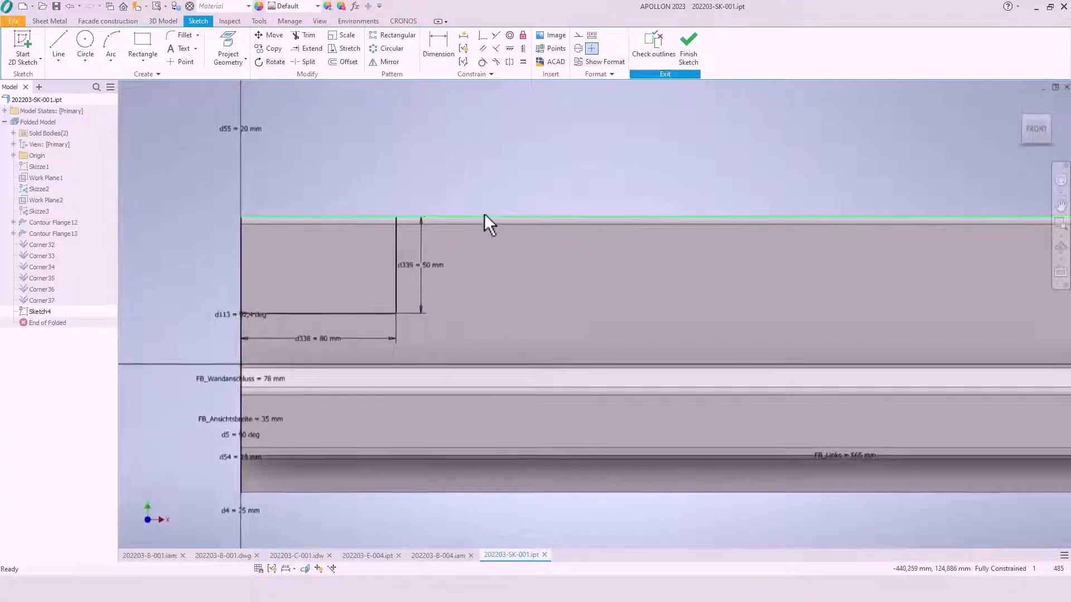
left_click(687, 45)
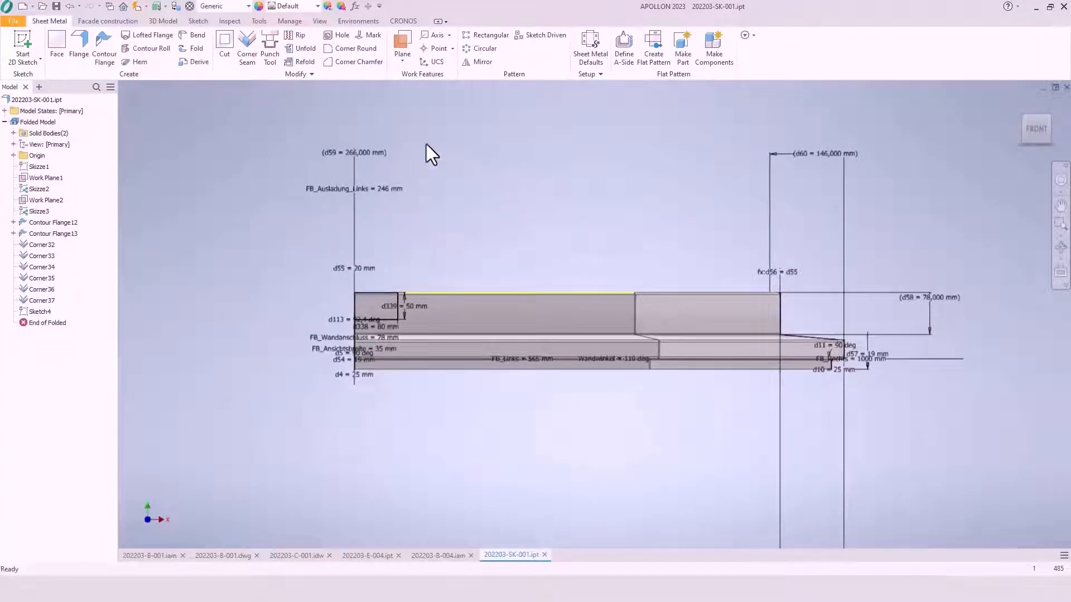
Cut the rectangular profile out of the upright wall flange with the extents set to All
left_click(224, 47)
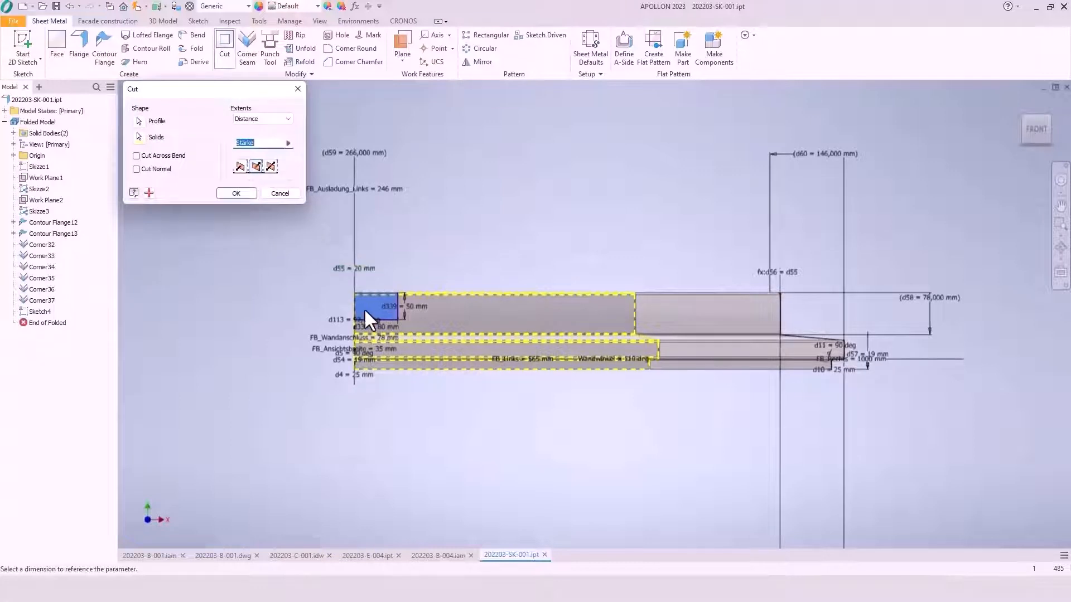
scroll(371, 310, "up", 5)
middle_click_drag(374, 296, 375, 316, "shift")
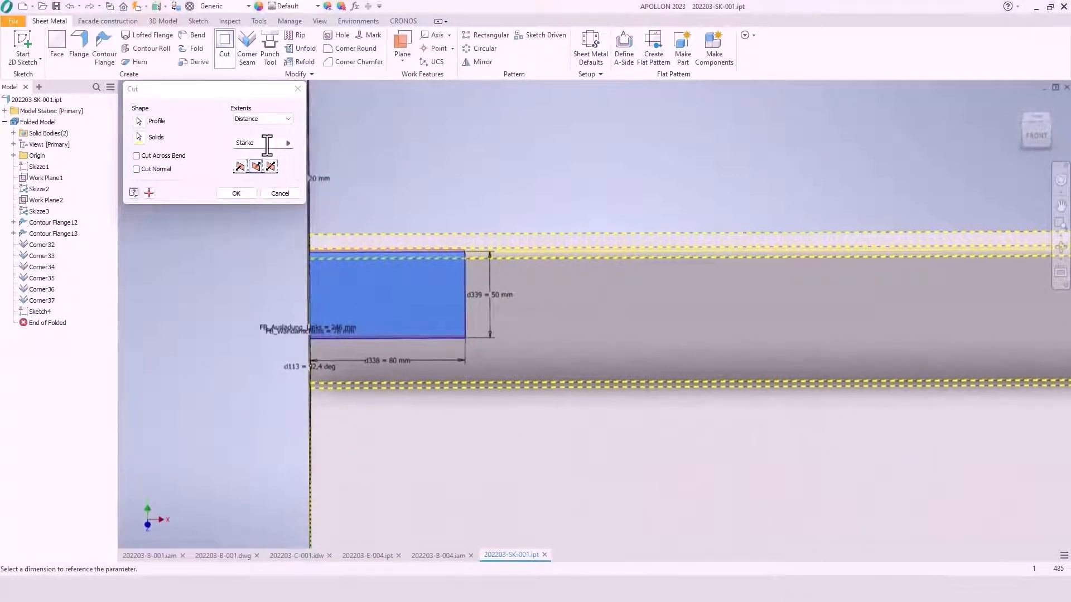
left_click(287, 143)
left_click(269, 120)
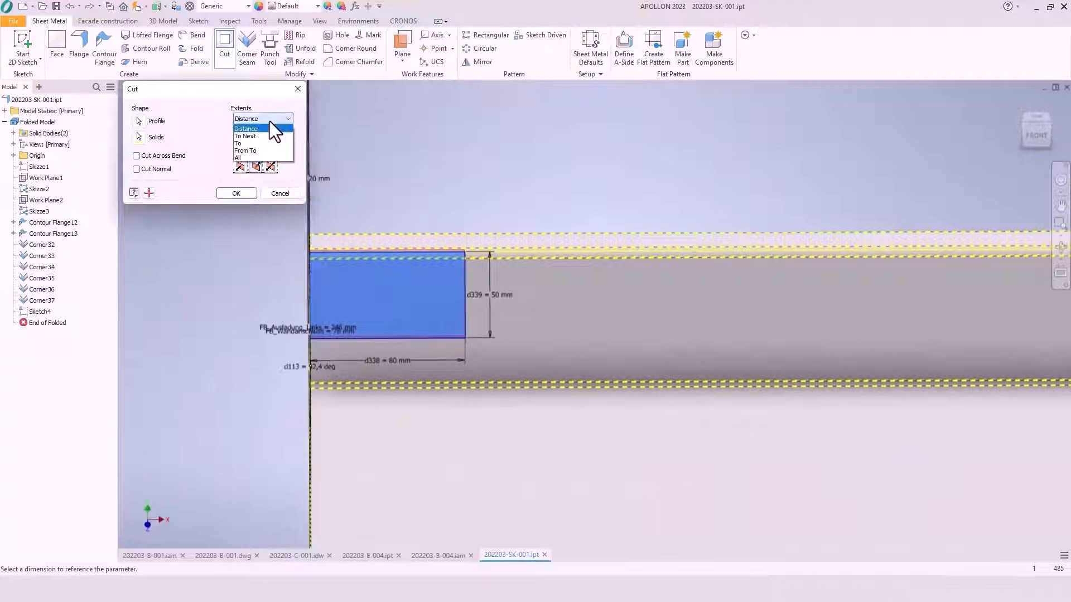
left_click(257, 156)
left_click(235, 193)
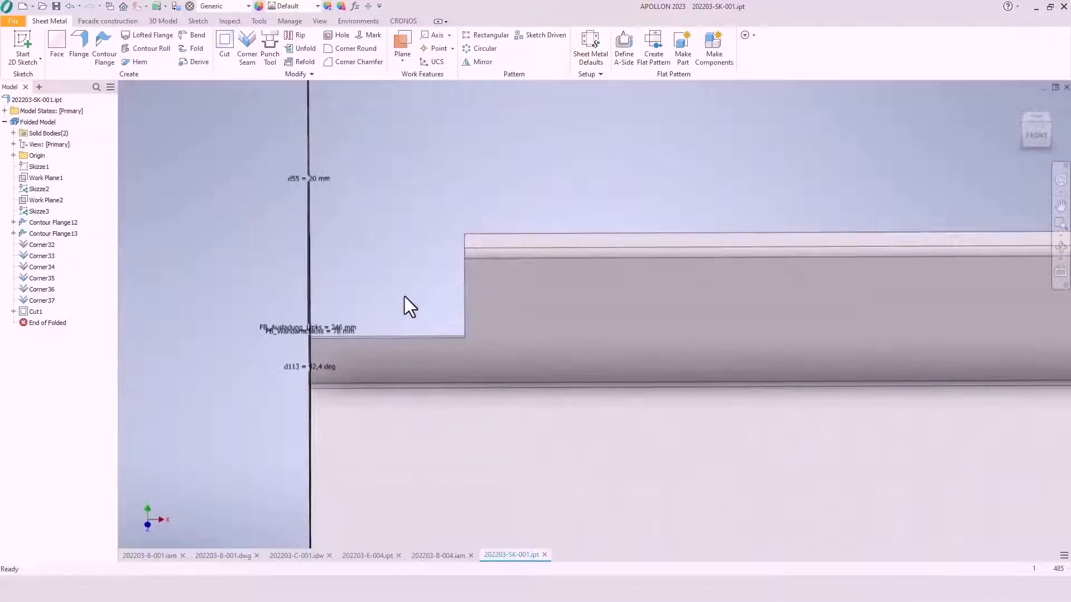
Make components from both sheet metal bodies, targeting assembly 202203-SK-001.iam with the Norm.iam template, and proceed to the body settings
middle_click_drag(404, 297, 374, 260, "shift")
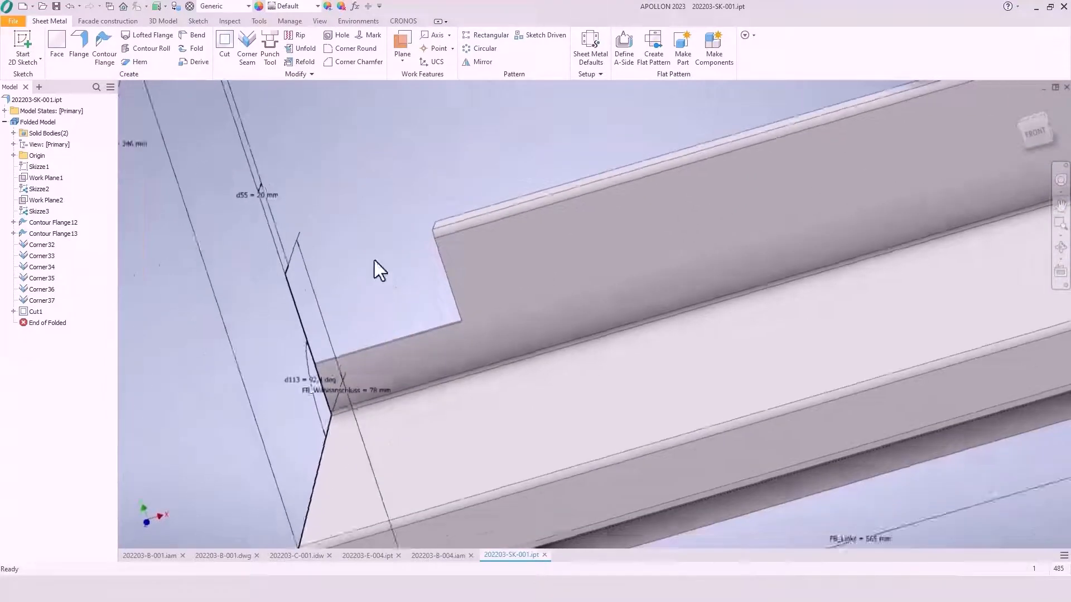
scroll(374, 259, "down", 3)
left_click(1043, 117)
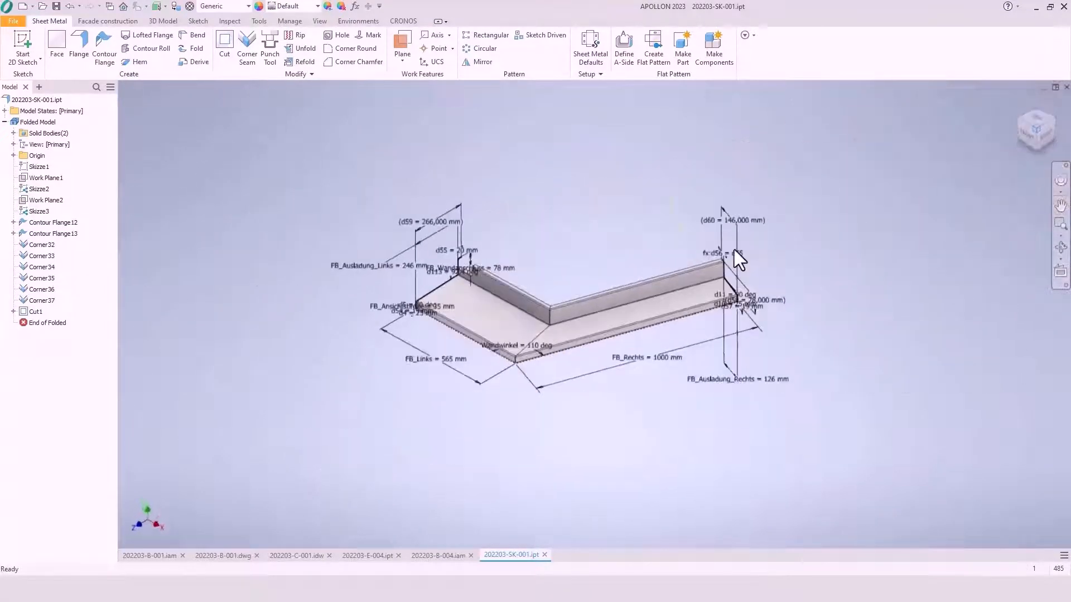
scroll(595, 255, "up", 1)
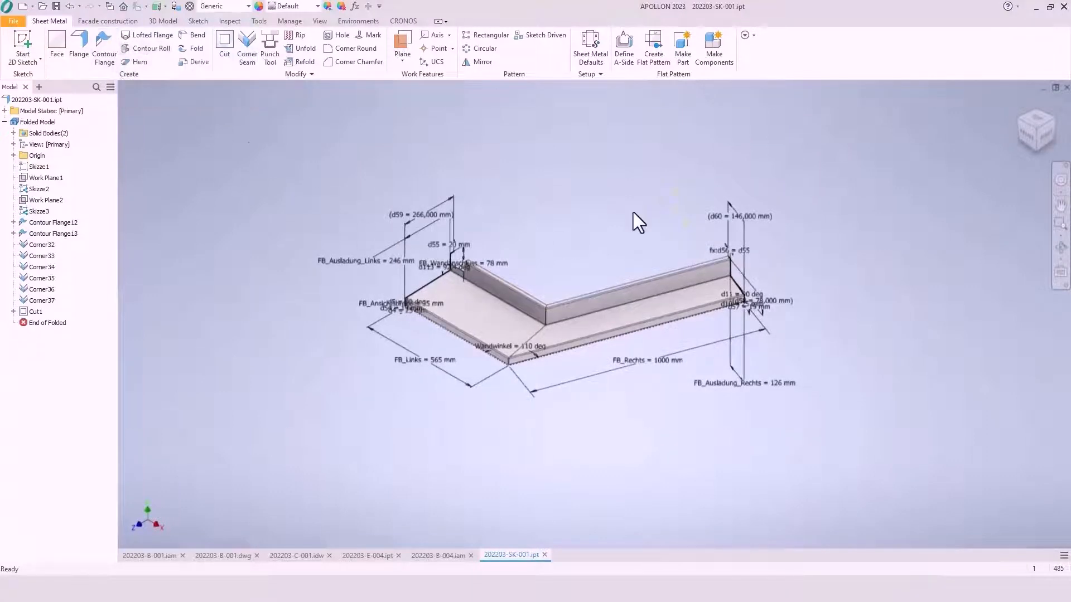
left_click(712, 59)
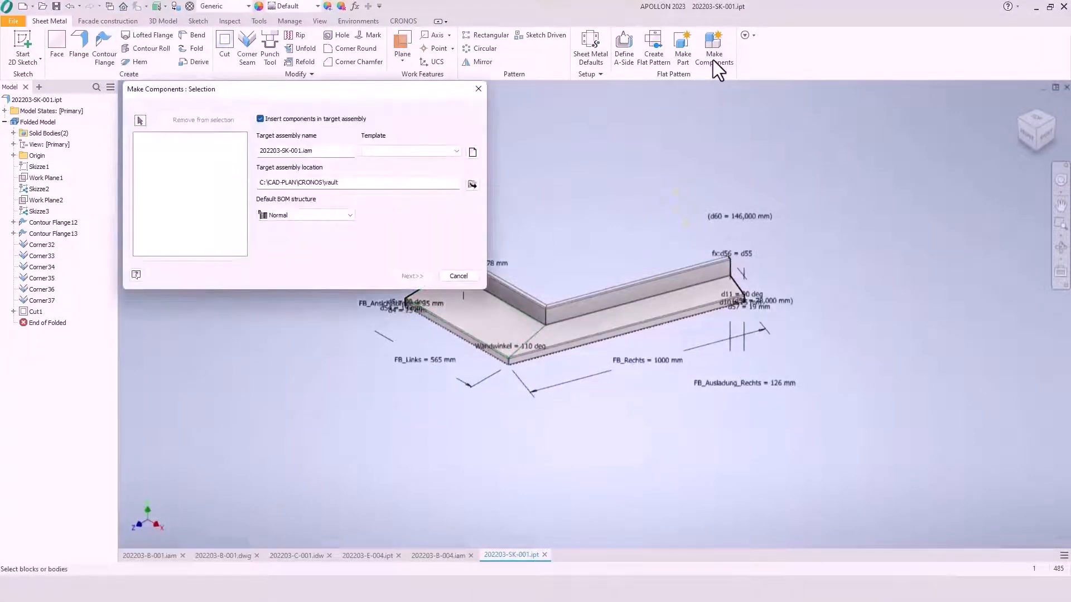
left_click(414, 152)
left_click(411, 161)
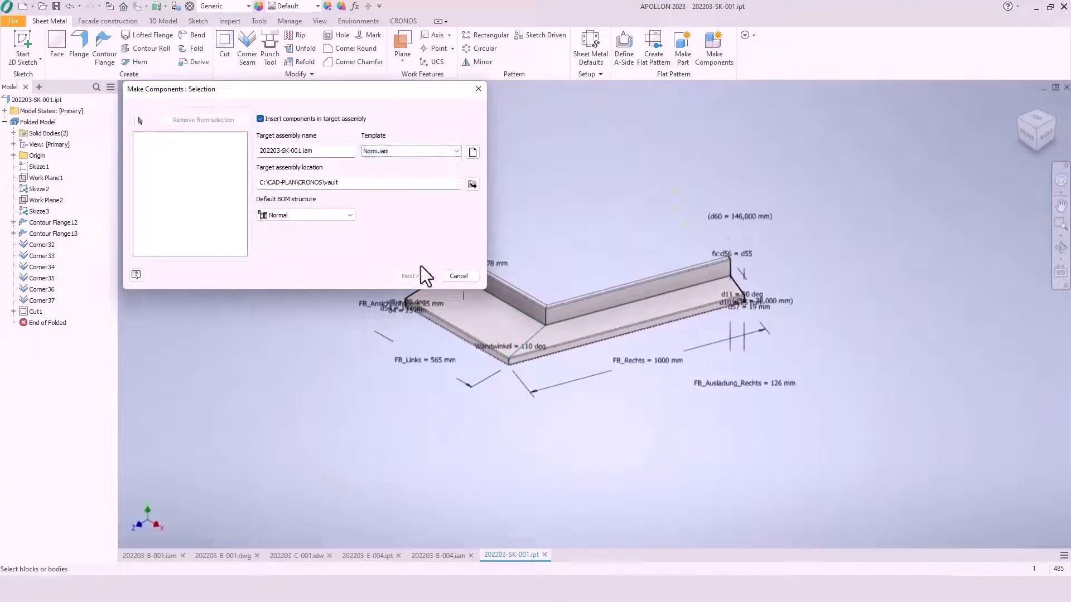
left_click(455, 315)
left_click(577, 319)
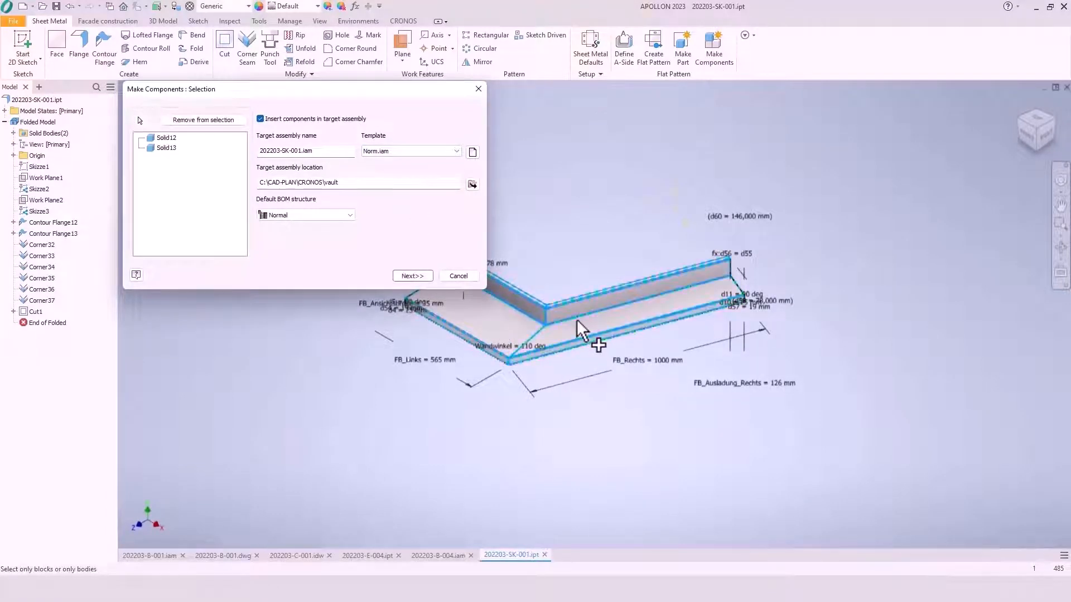
left_click(417, 276)
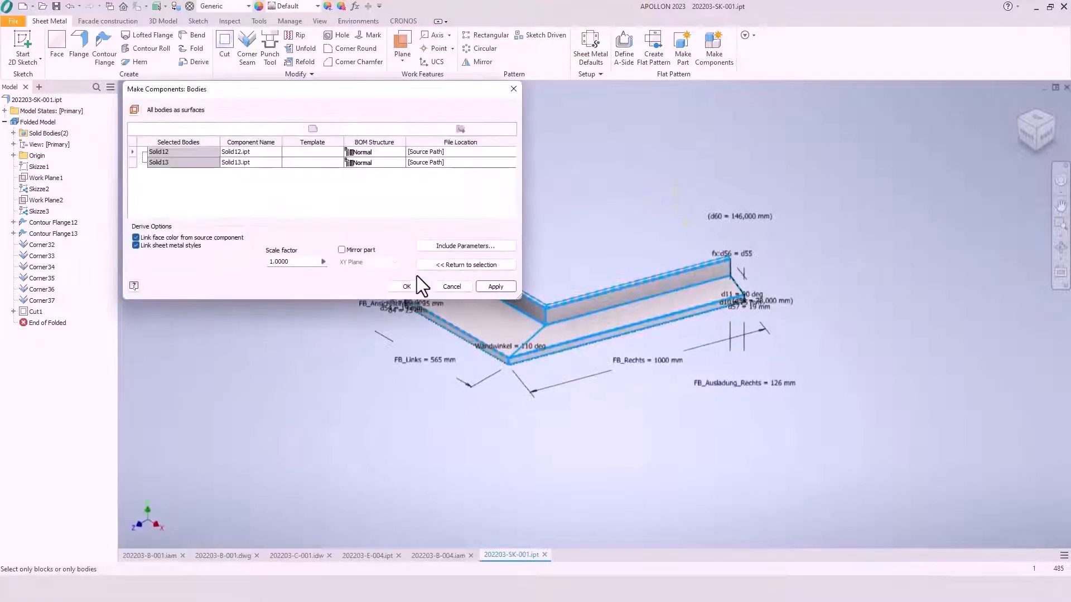
Name the two body components Eleft and Eright, assign the Norm.ipt template to both, and generate them in the target assembly
left_click(256, 154)
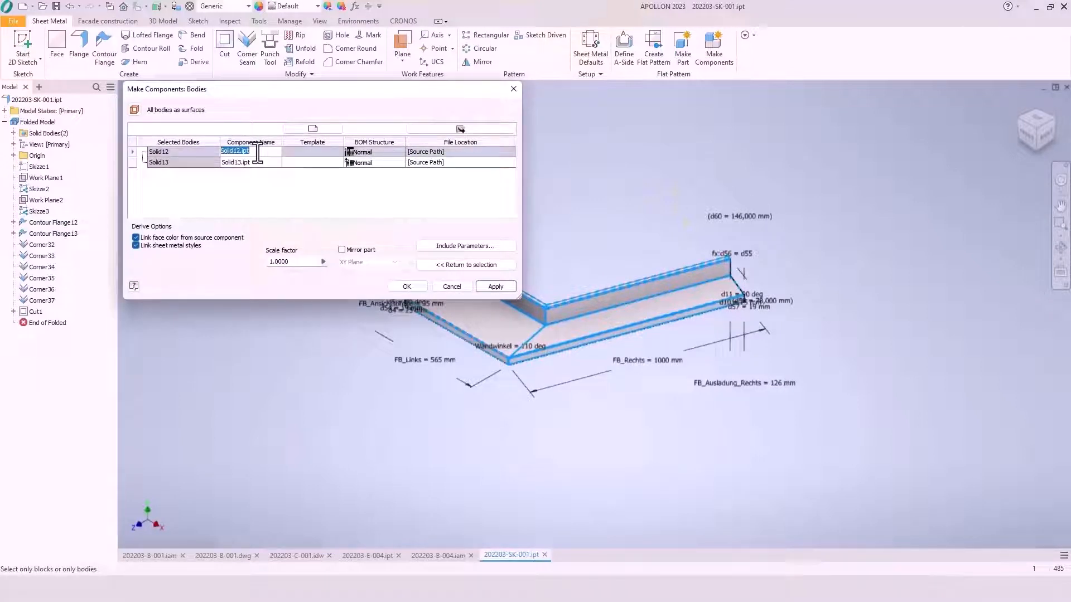
type("Eleft")
left_click(256, 161)
type("E")
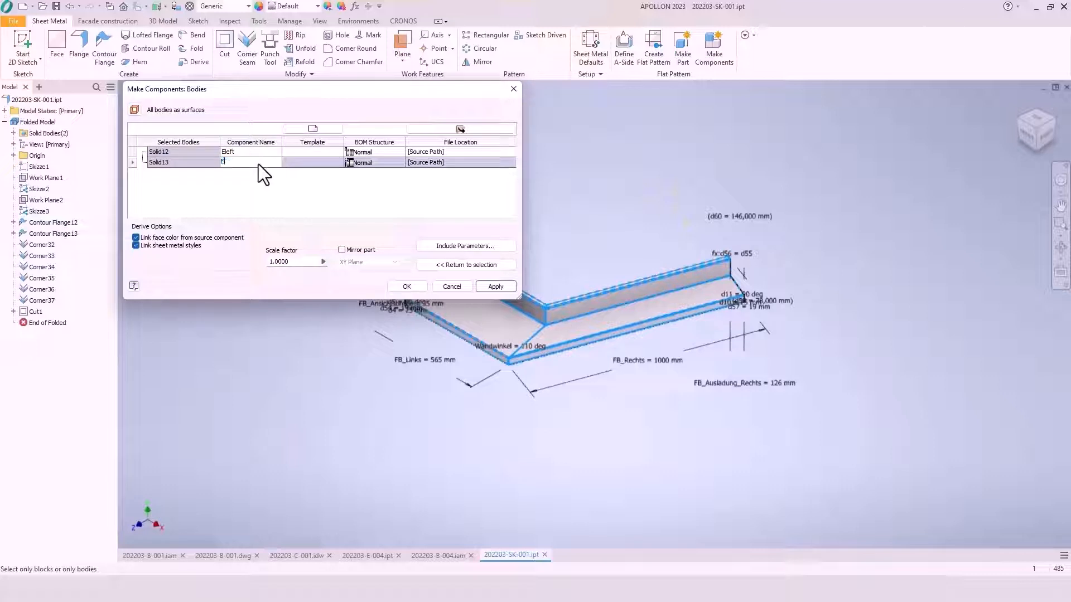
type("right")
left_click(325, 163)
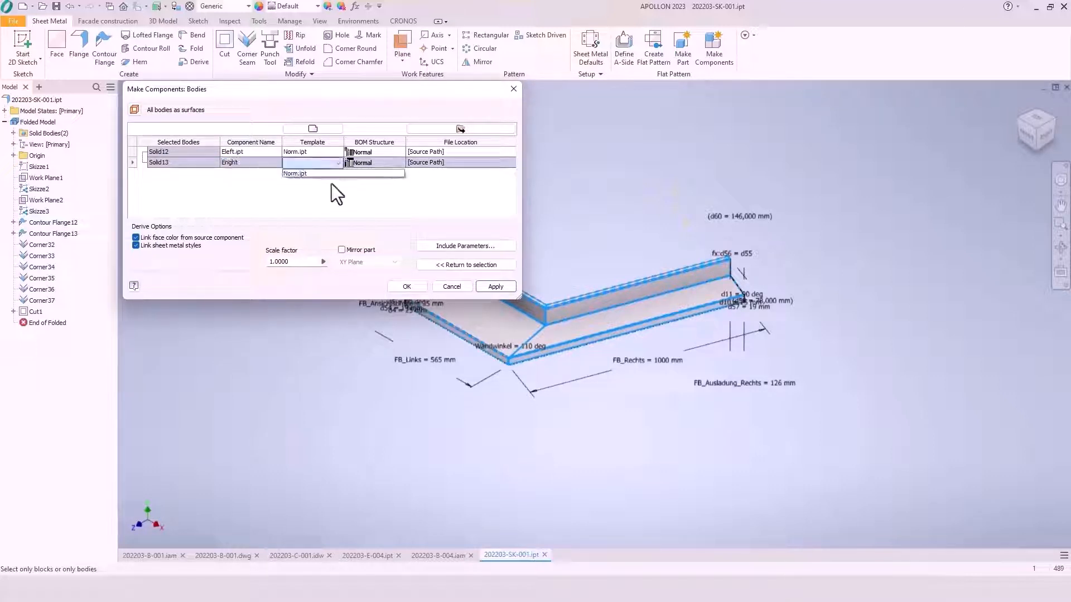
left_click(320, 176)
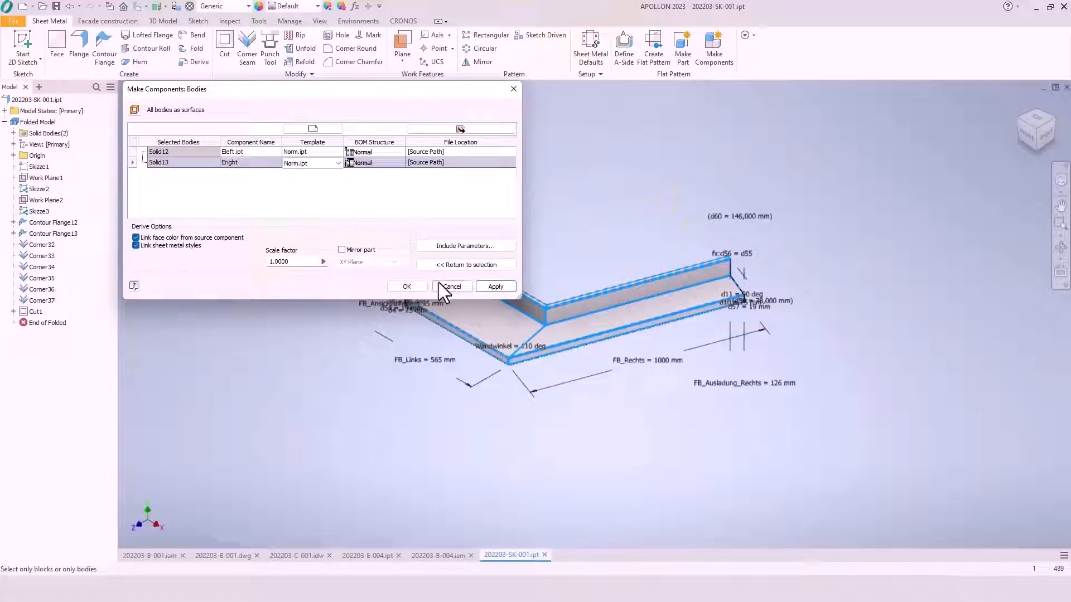
left_click(497, 290)
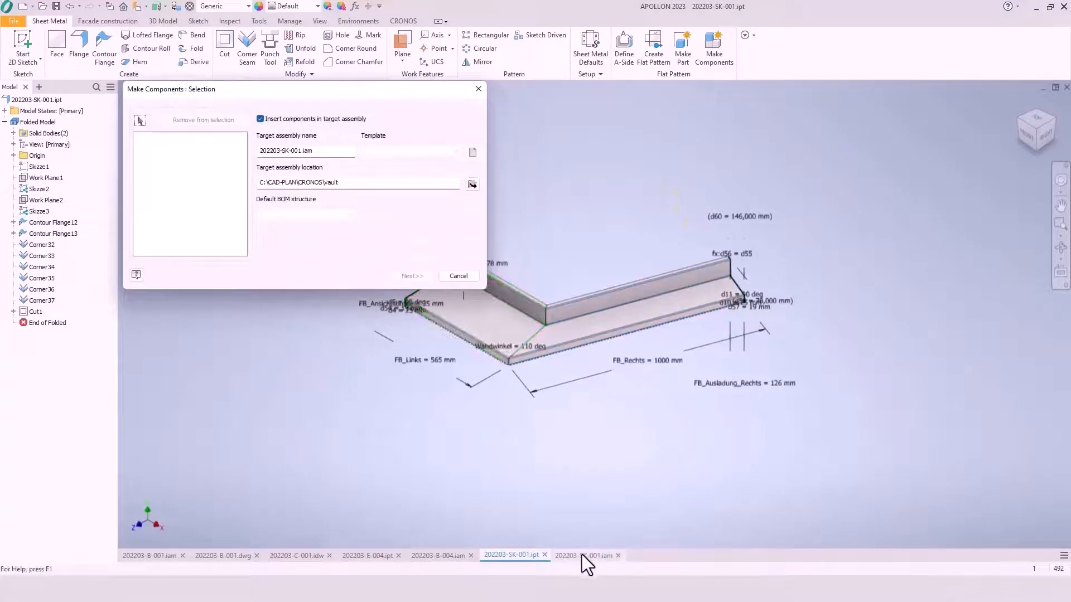
Switch to the assembly 202203-SK-001.iam and update it
left_click(583, 556)
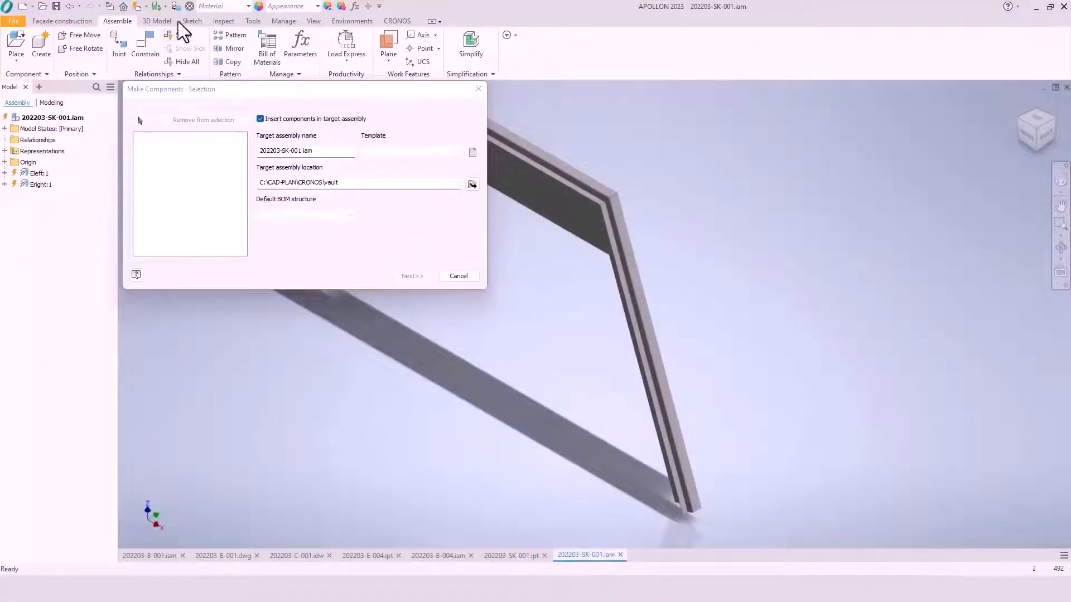
left_click(137, 6)
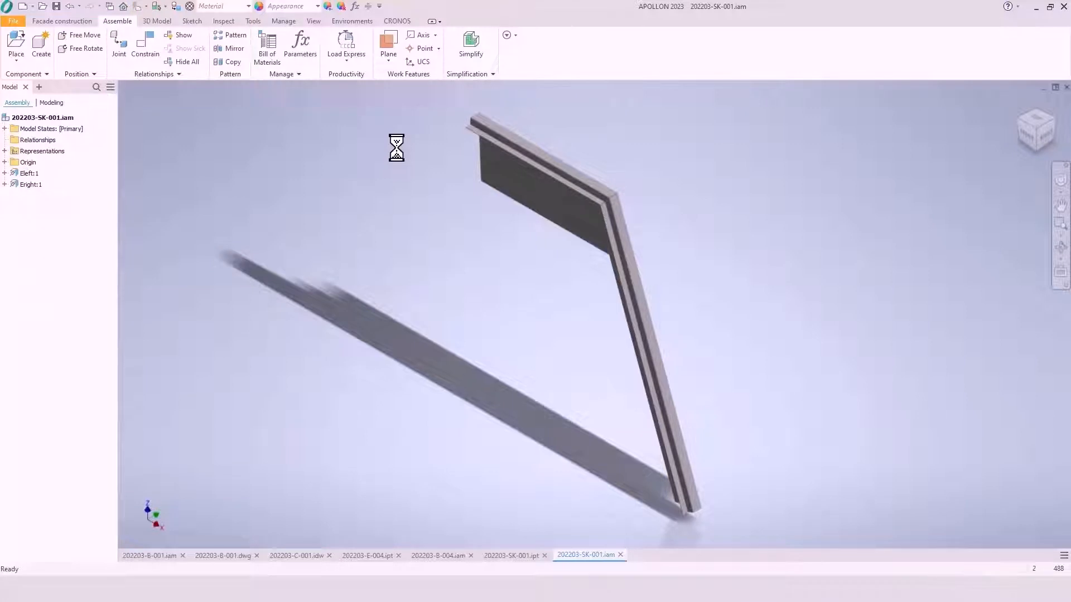
Open the left leg component Eleft for editing within the assembly and create its flat pattern
middle_click_drag(548, 122, 502, 174, "shift")
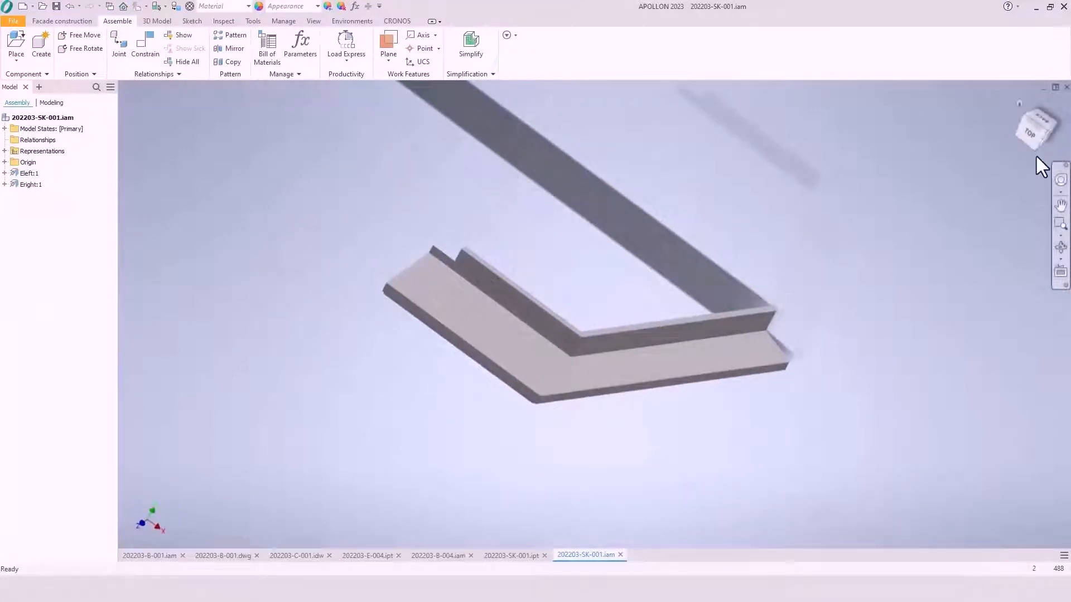
left_click(1045, 128)
scroll(532, 343, "up", 5)
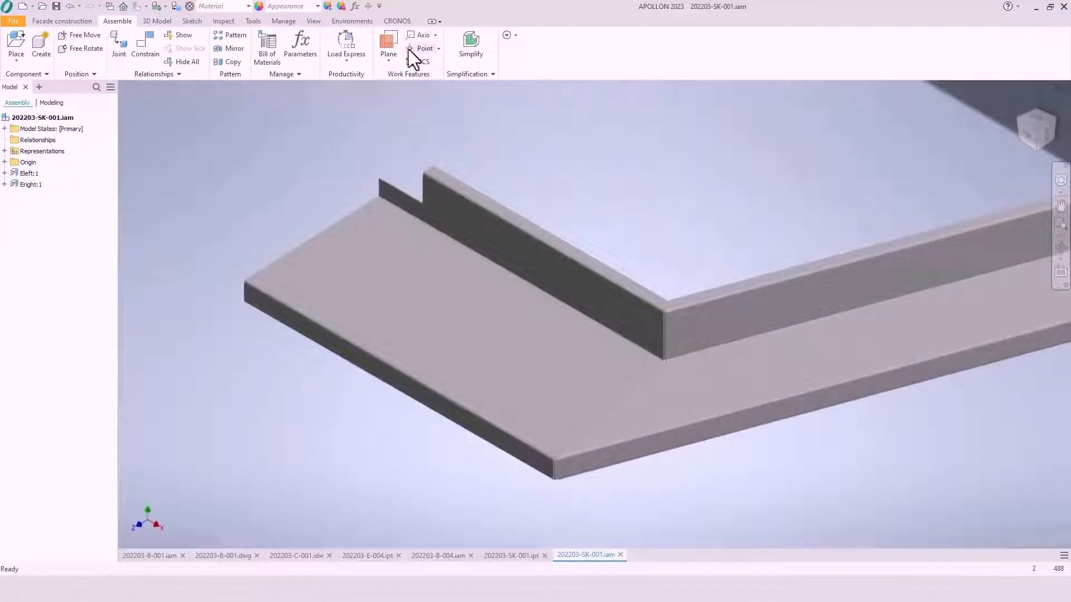
double_click(430, 265)
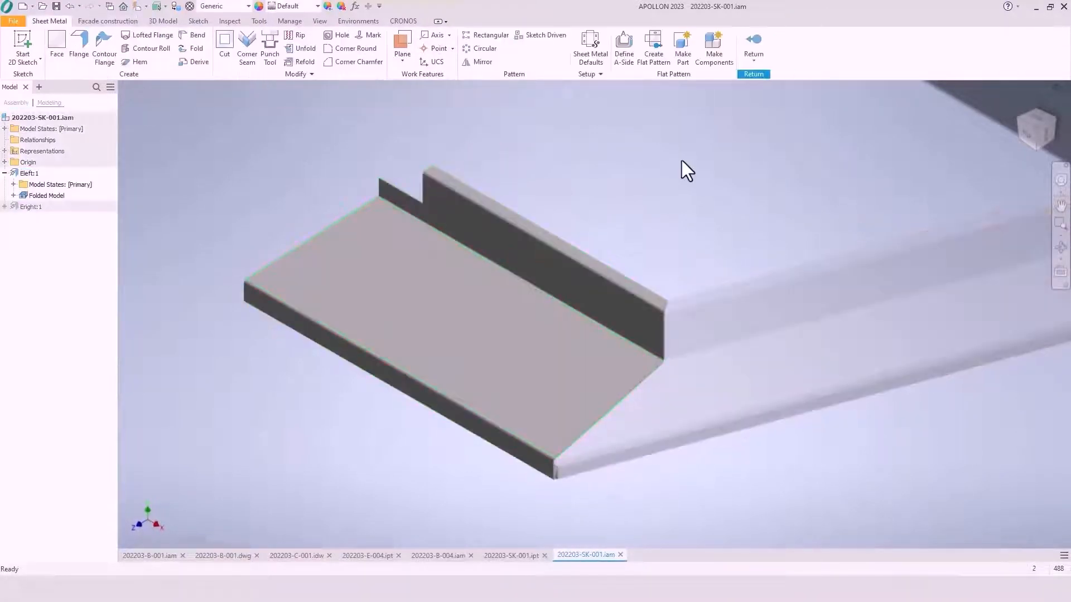
left_click(658, 47)
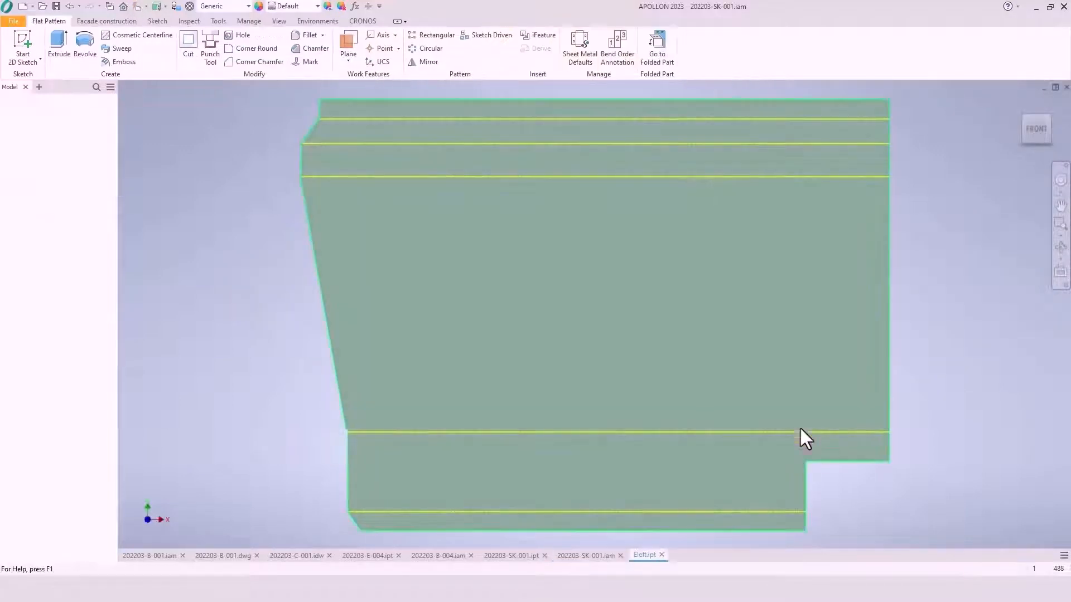